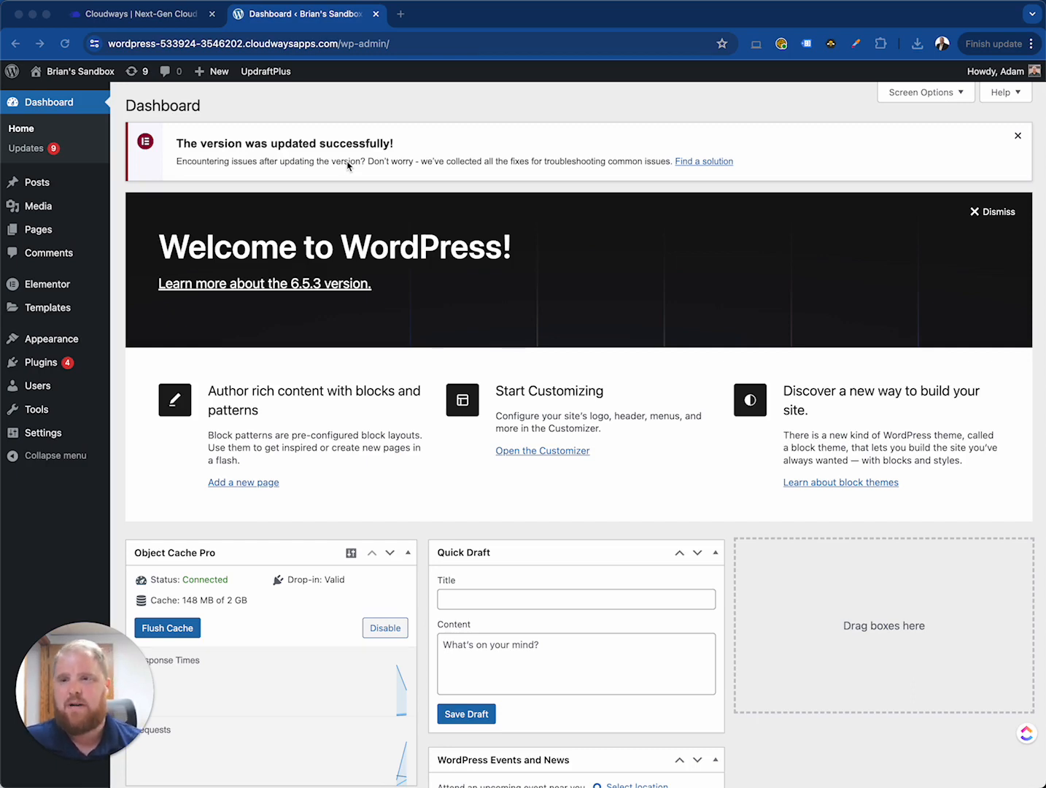
# - Open the Elementor website in a new browser tab
pyautogui.click(157, 246)
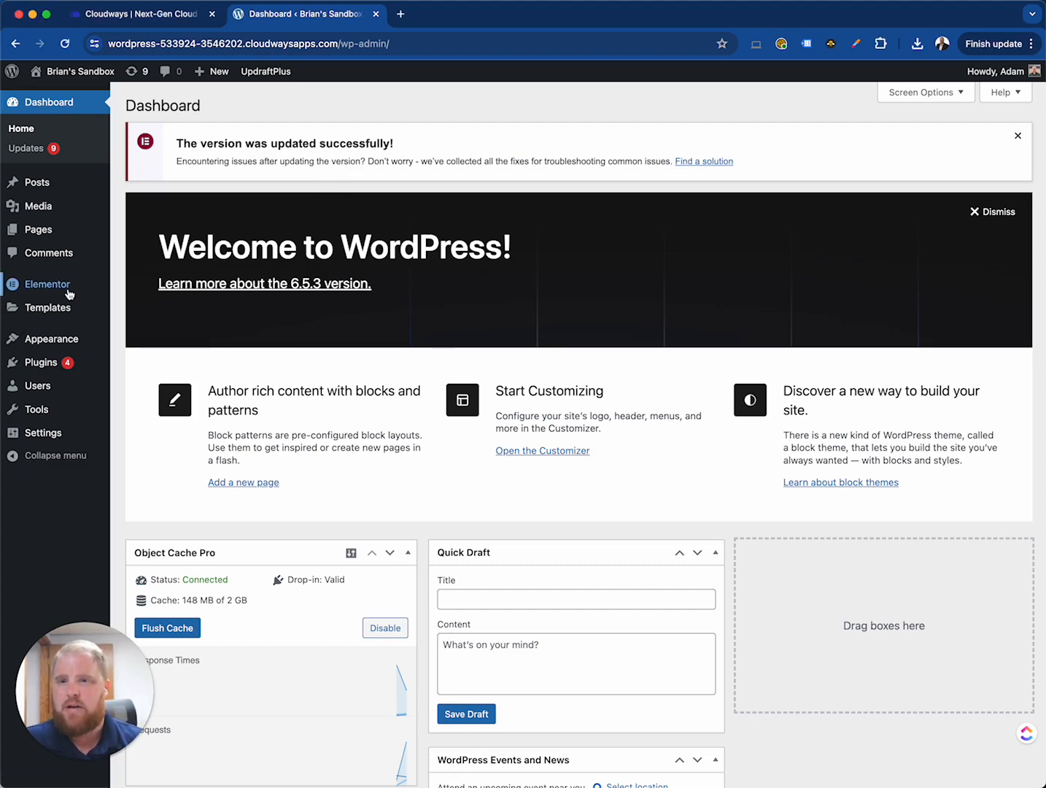
pyautogui.click(401, 14)
pyautogui.write('elem')
pyautogui.press('Return')
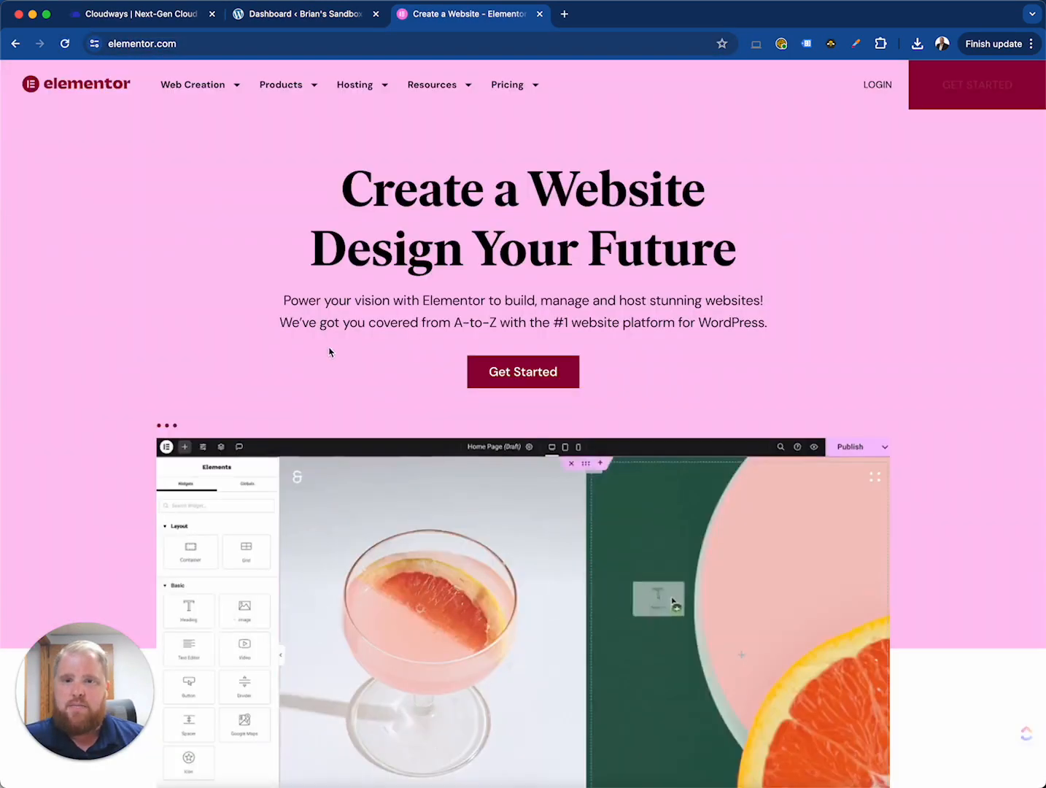
# - Scroll through the Elementor homepage to review its features and offerings
pyautogui.scroll(-1, 325, 364)
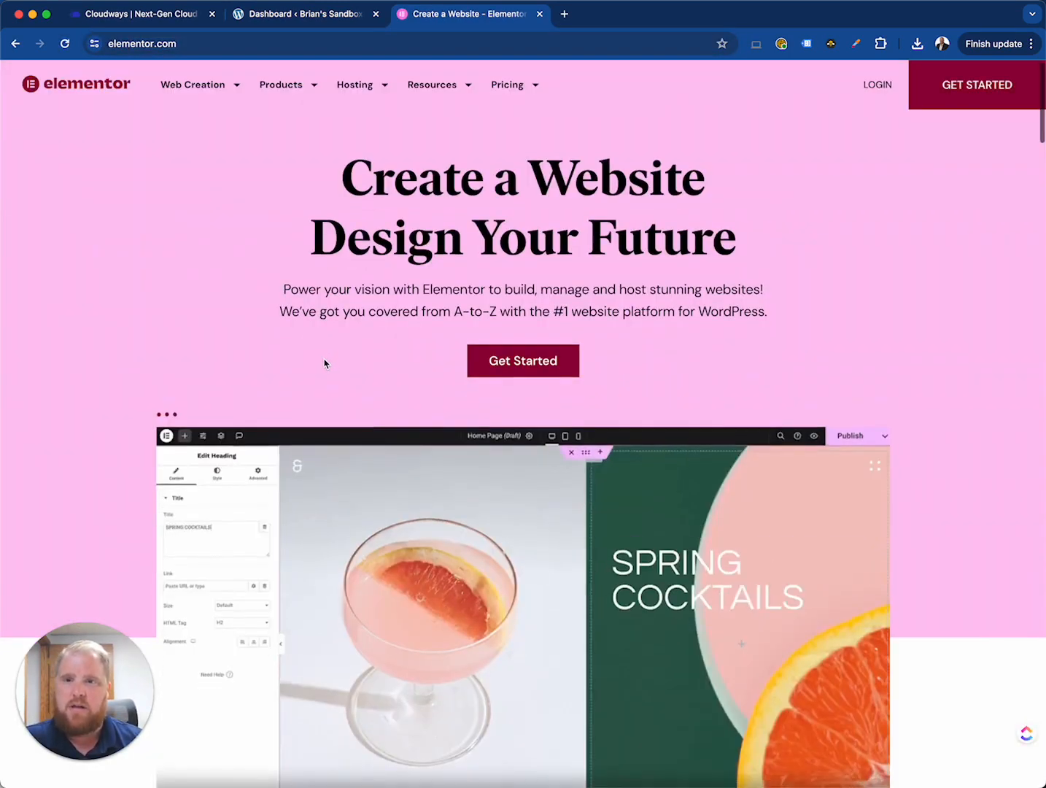
pyautogui.scroll(-4, 324, 364)
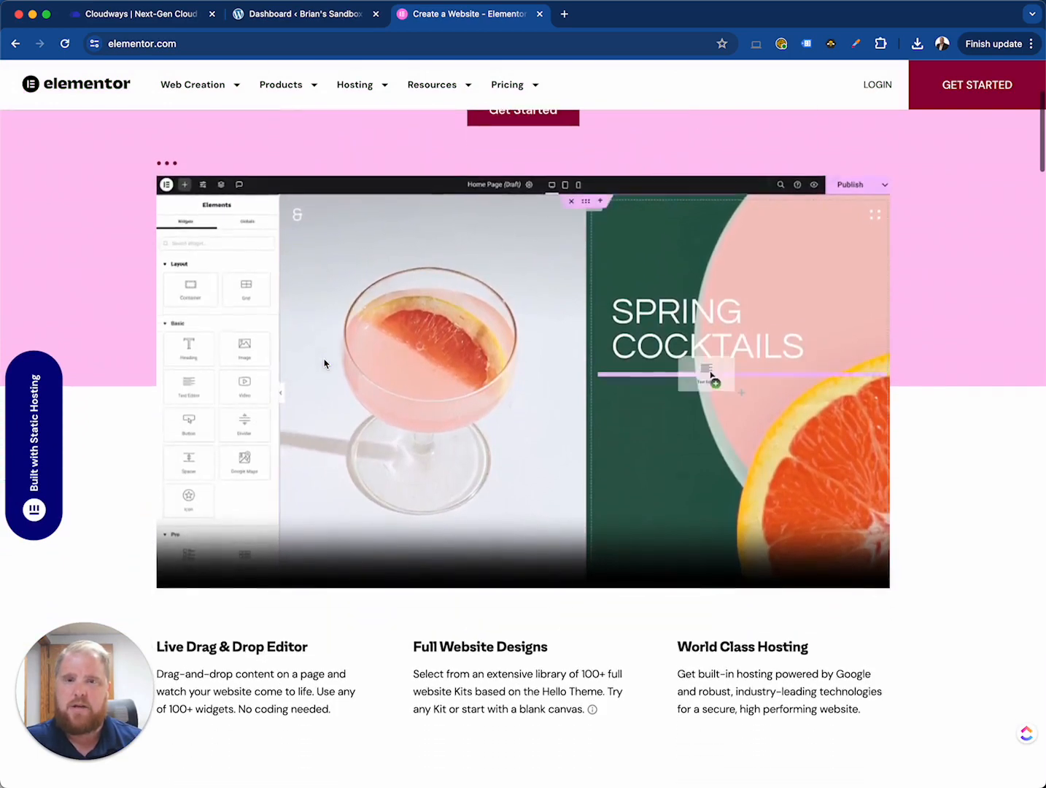
pyautogui.scroll(-1, 325, 364)
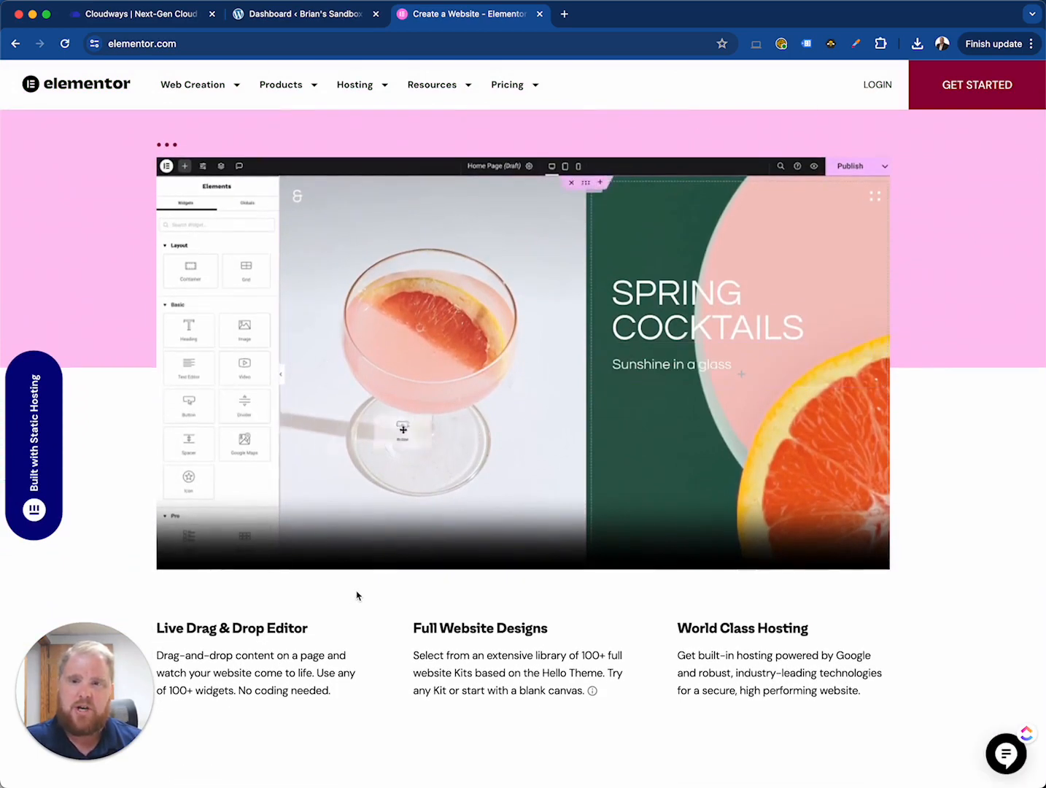
pyautogui.scroll(-3, 384, 504)
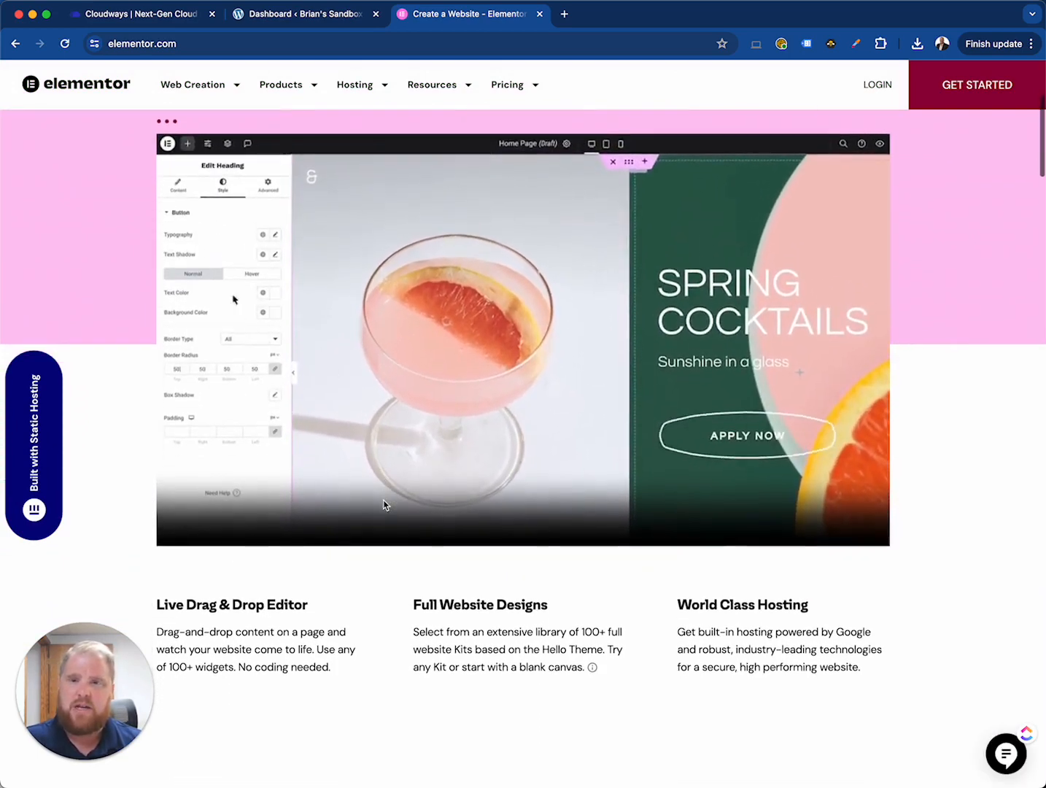
pyautogui.scroll(-5, 385, 505)
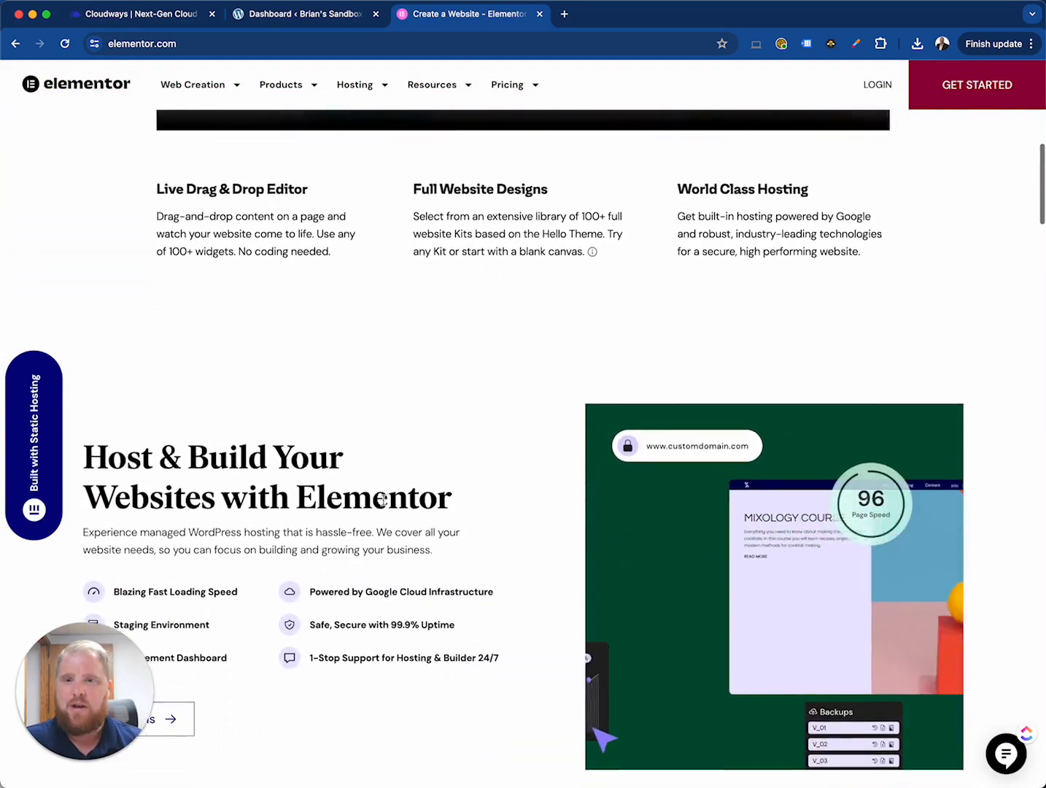
pyautogui.scroll(-2, 388, 500)
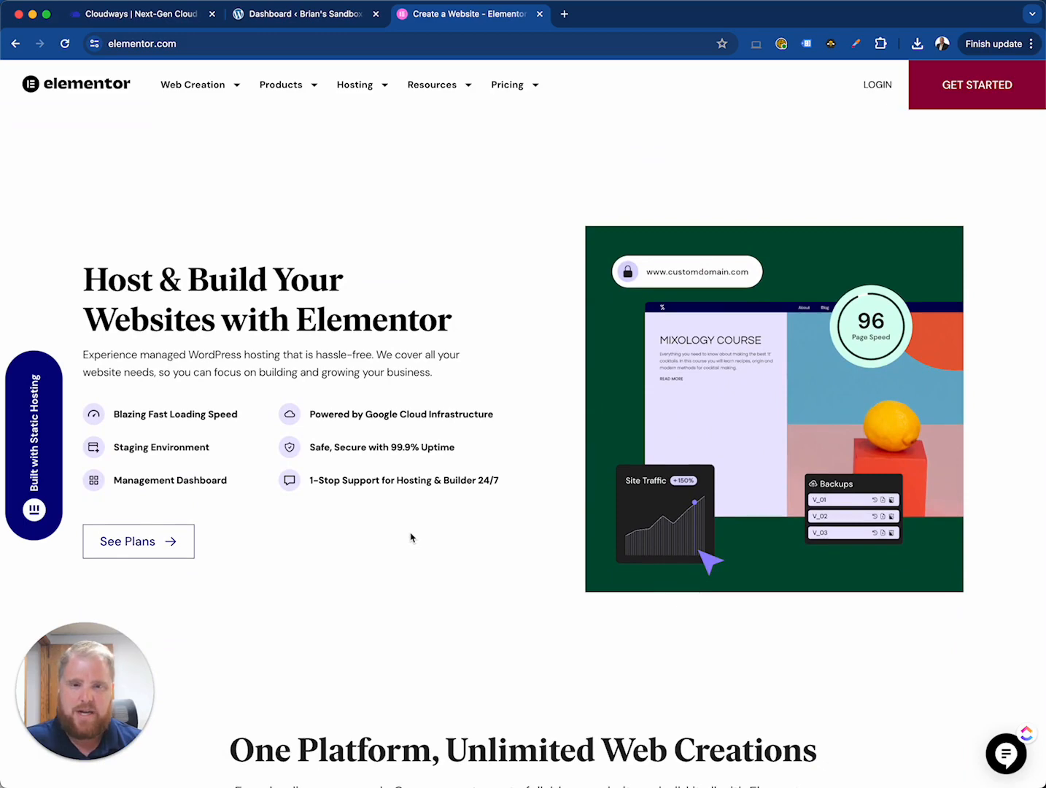
pyautogui.scroll(-6, 410, 530)
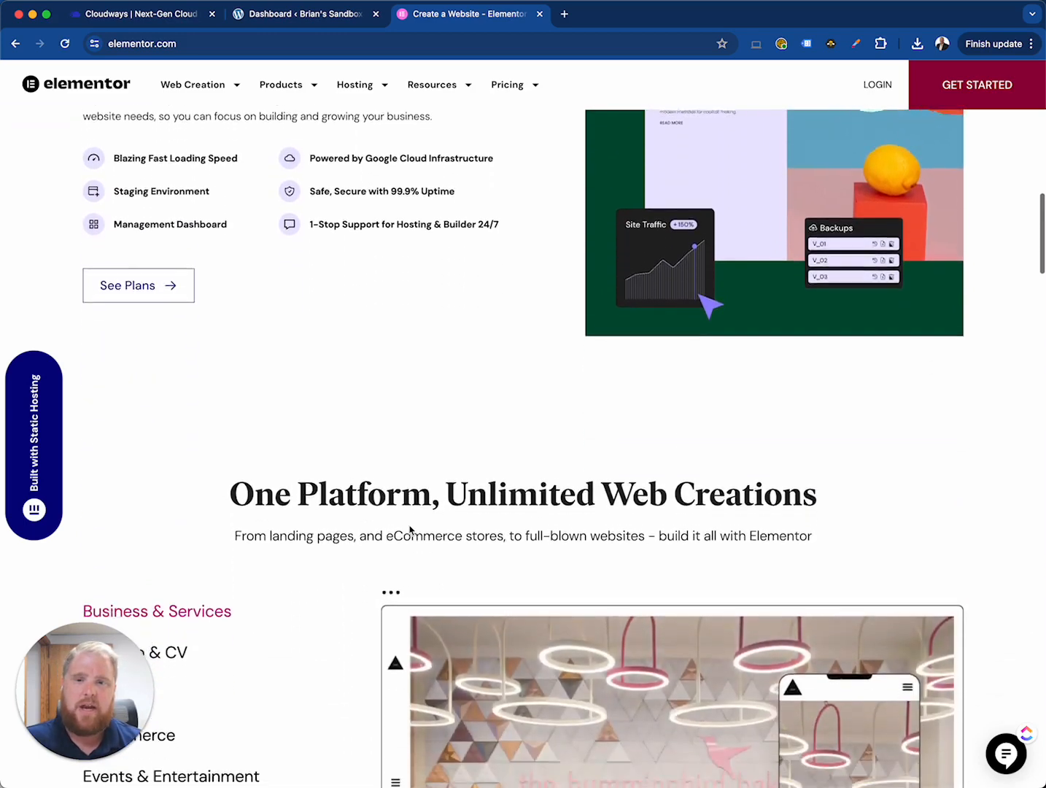
pyautogui.scroll(-4, 410, 525)
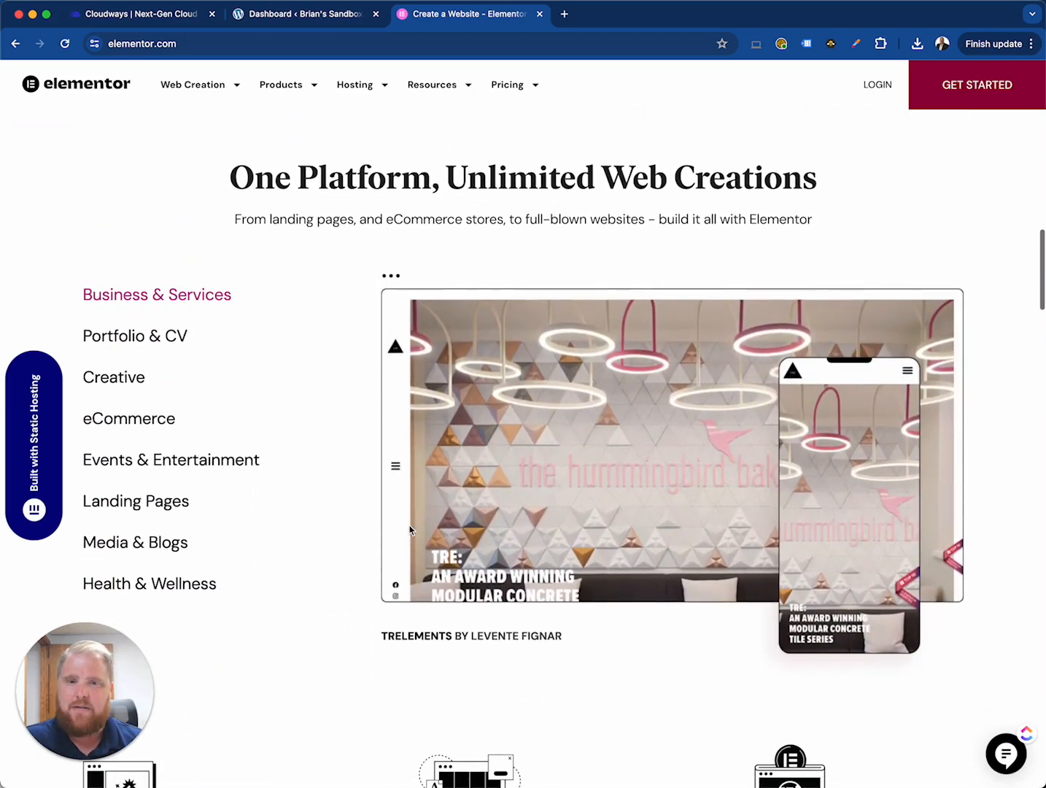
pyautogui.scroll(-1, 409, 525)
pyautogui.scroll(2, 409, 526)
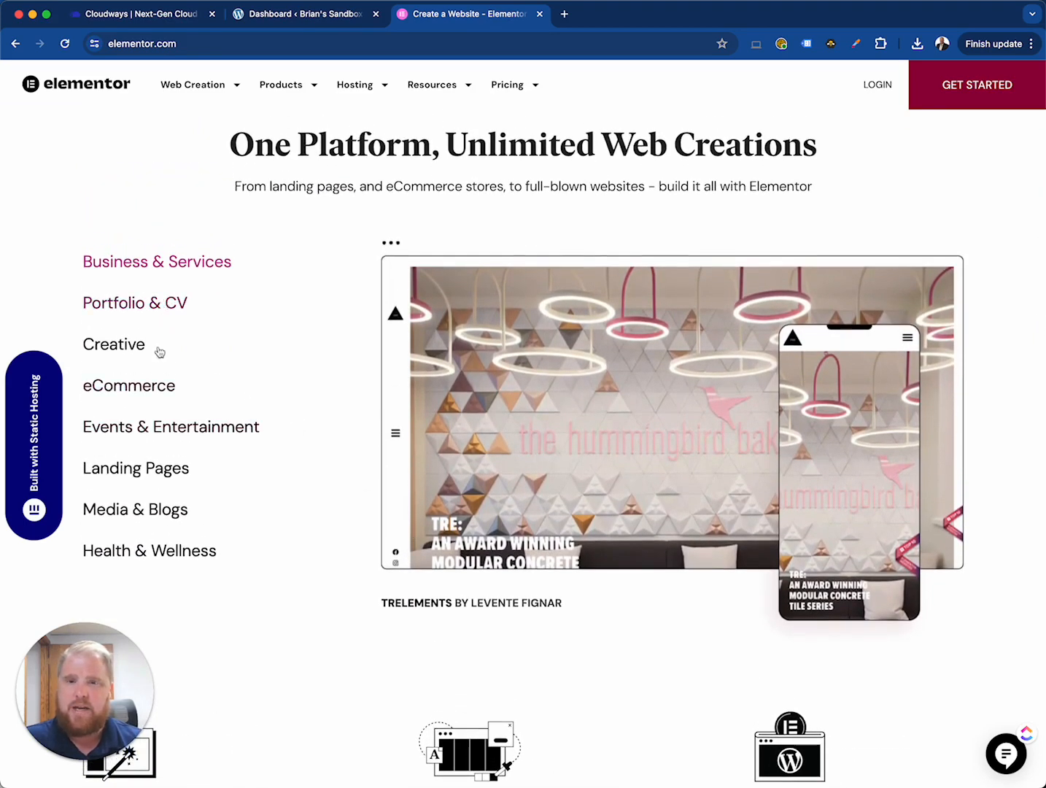
pyautogui.scroll(-3, 331, 449)
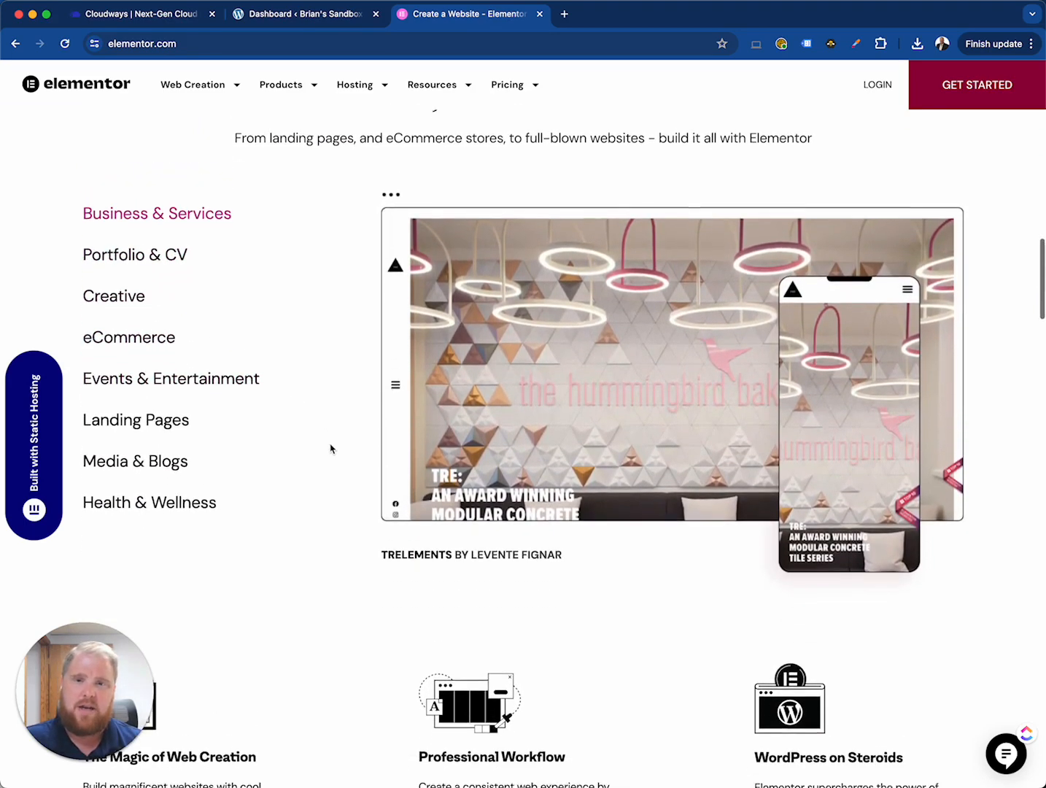
pyautogui.scroll(-4, 330, 448)
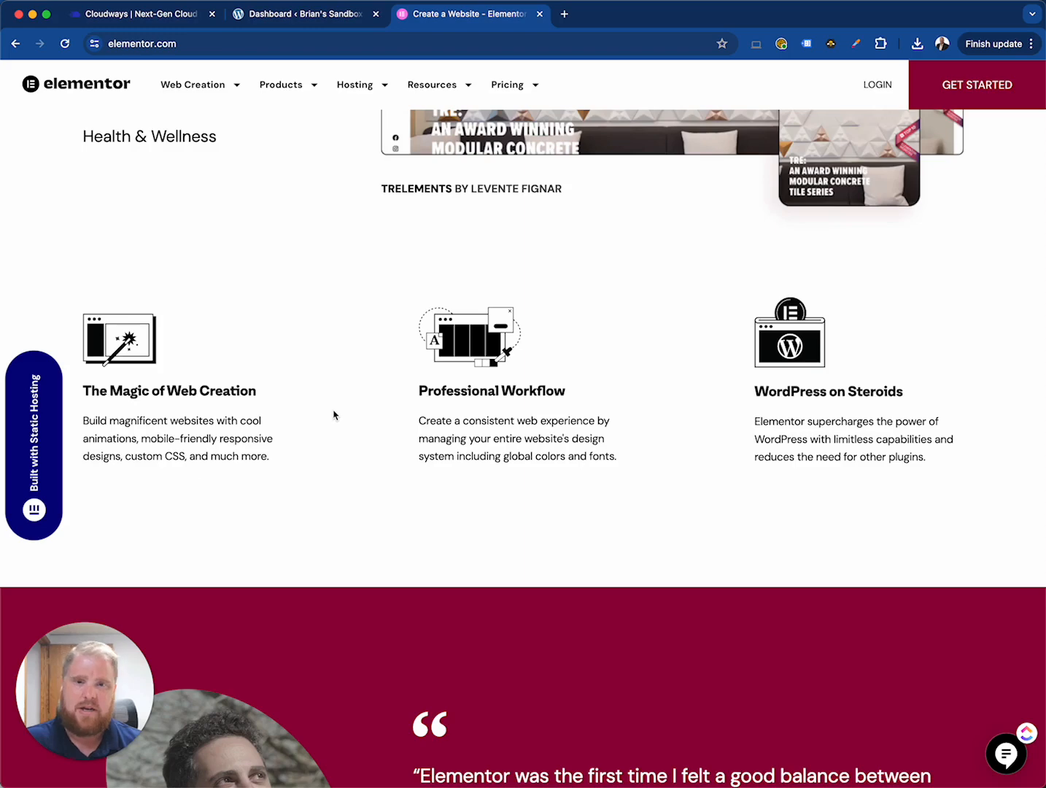
pyautogui.scroll(-2, 334, 415)
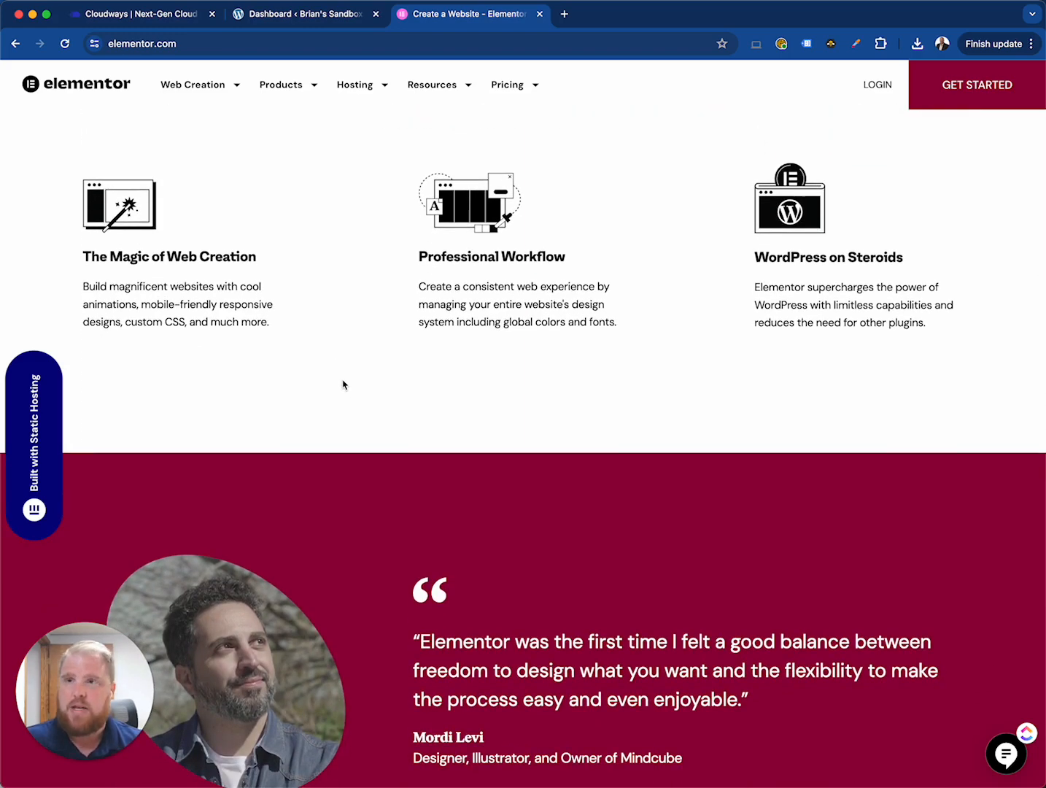
pyautogui.scroll(-10, 343, 385)
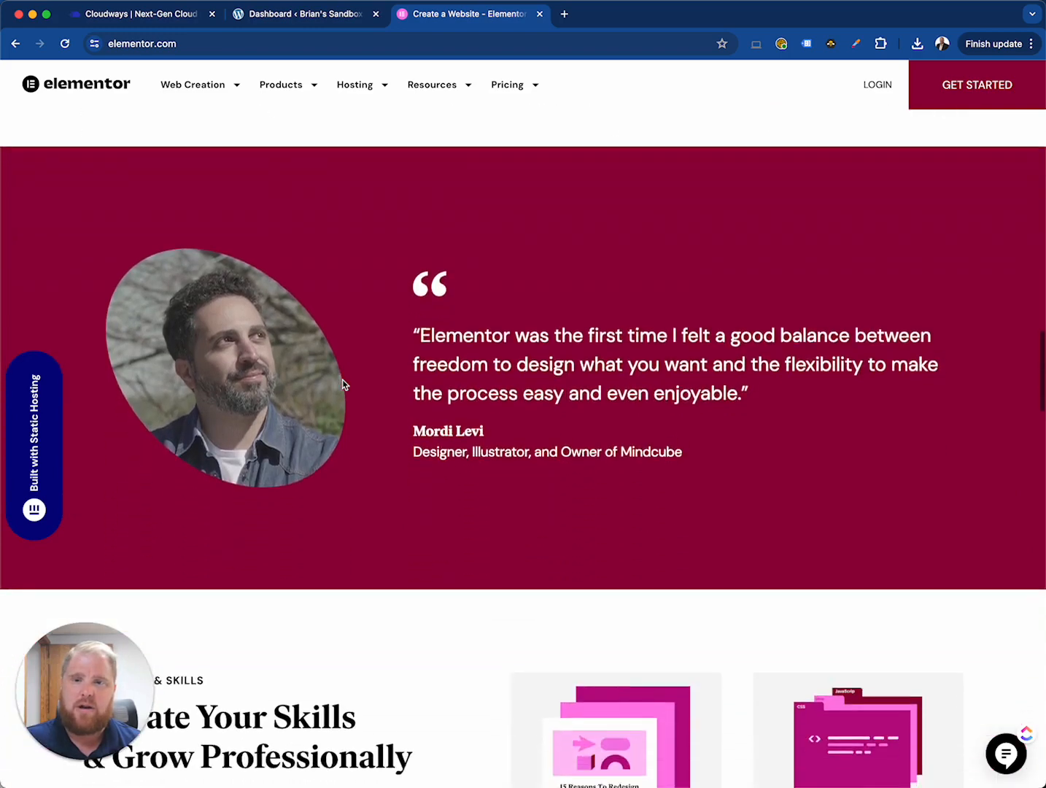
pyautogui.scroll(-3, 345, 384)
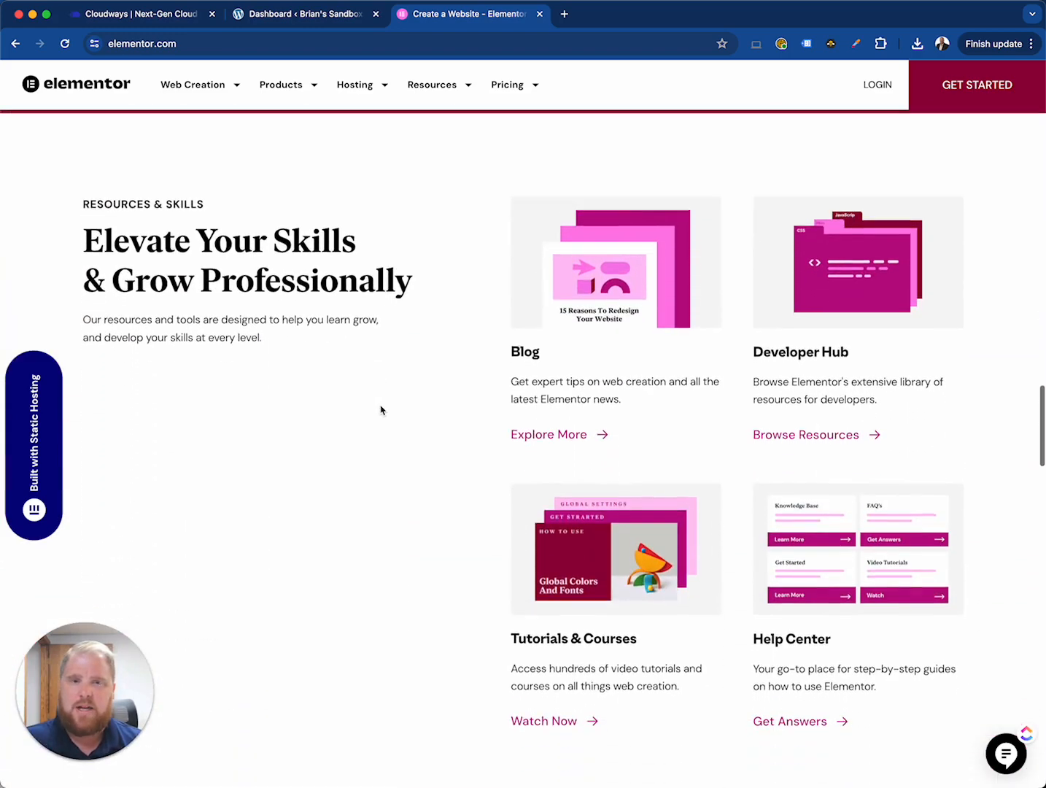
pyautogui.scroll(-1, 380, 406)
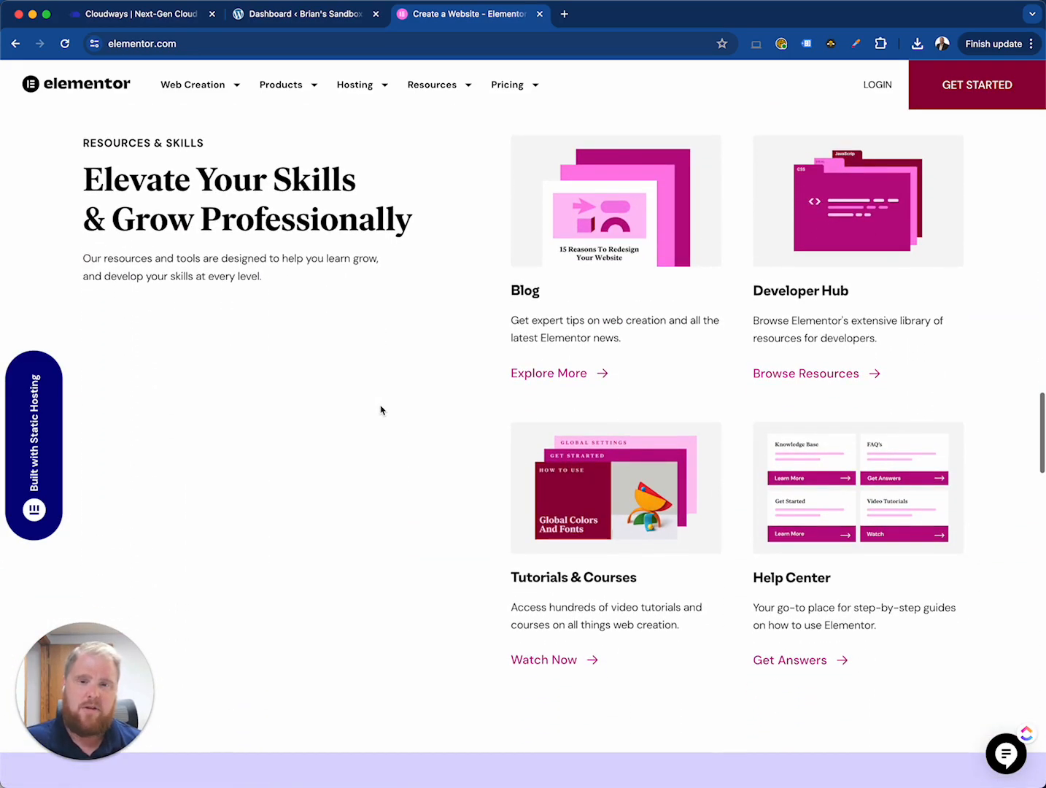
pyautogui.scroll(-15, 380, 411)
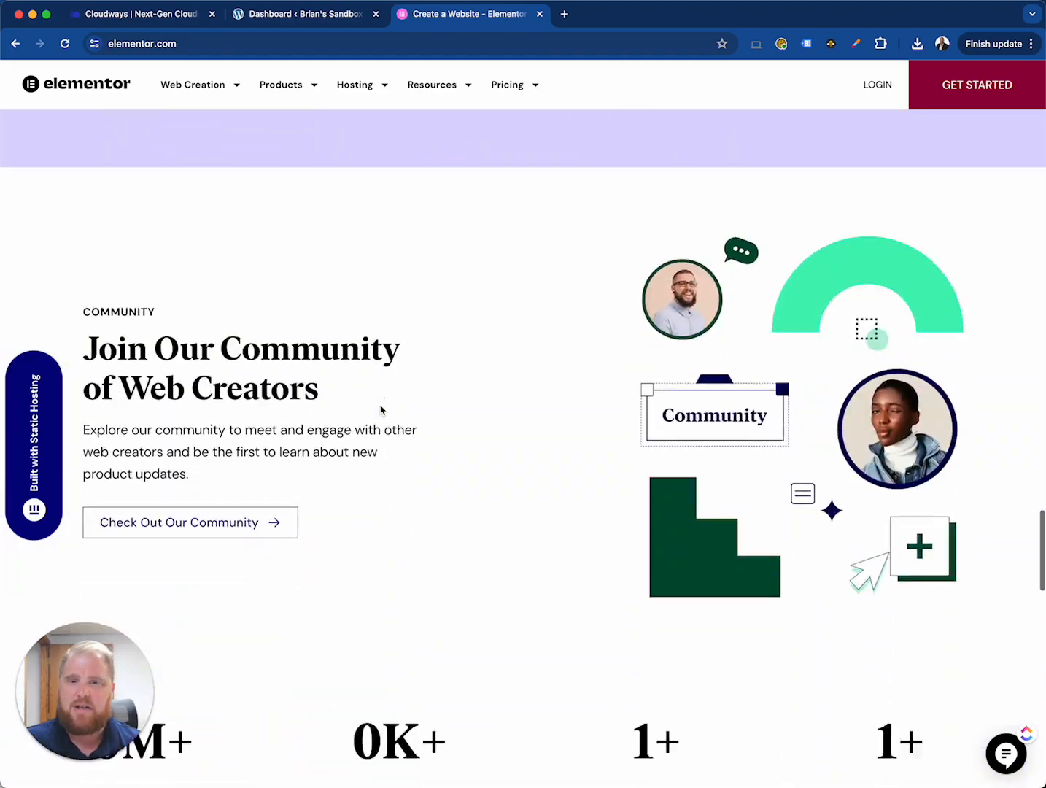
pyautogui.scroll(20, 383, 404)
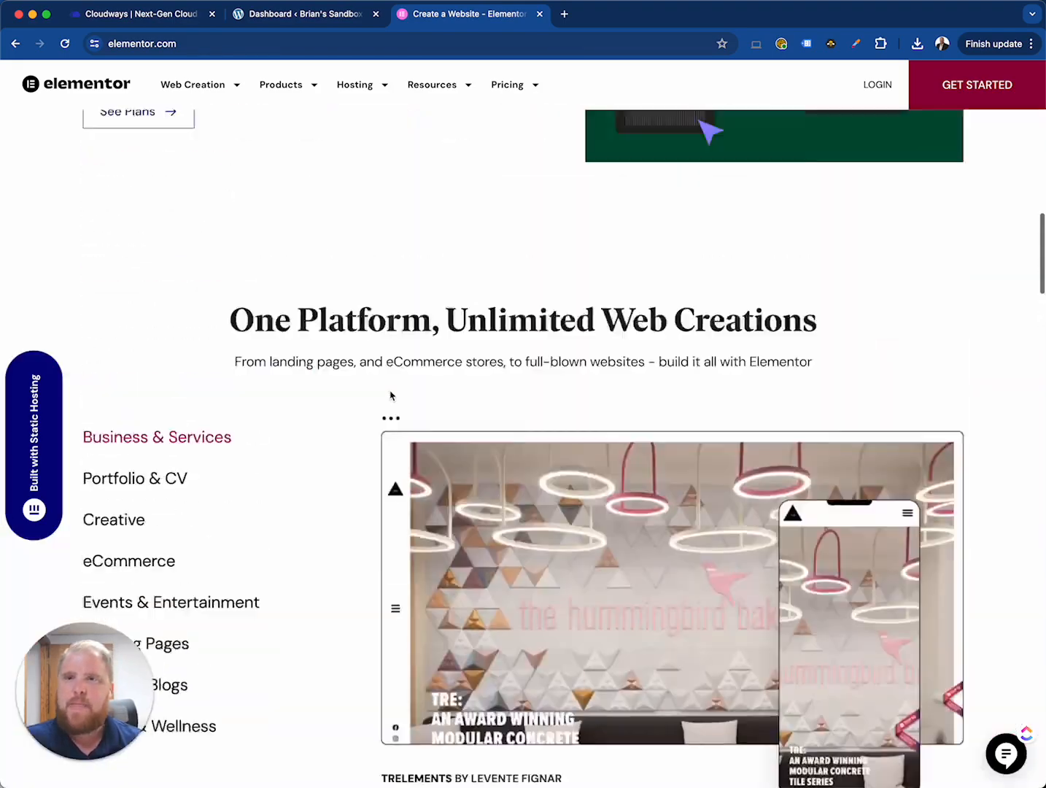
pyautogui.scroll(8, 379, 103)
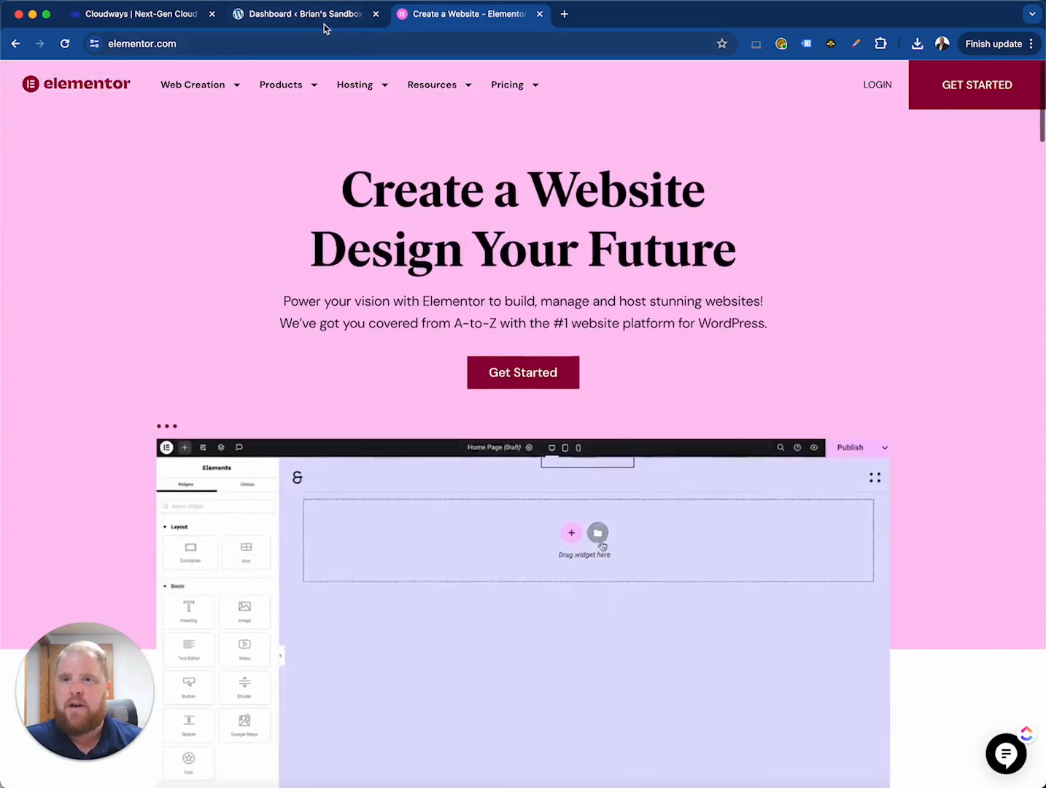
# - Return to the WordPress dashboard tab and dismiss the Elementor update notice
pyautogui.click(321, 15)
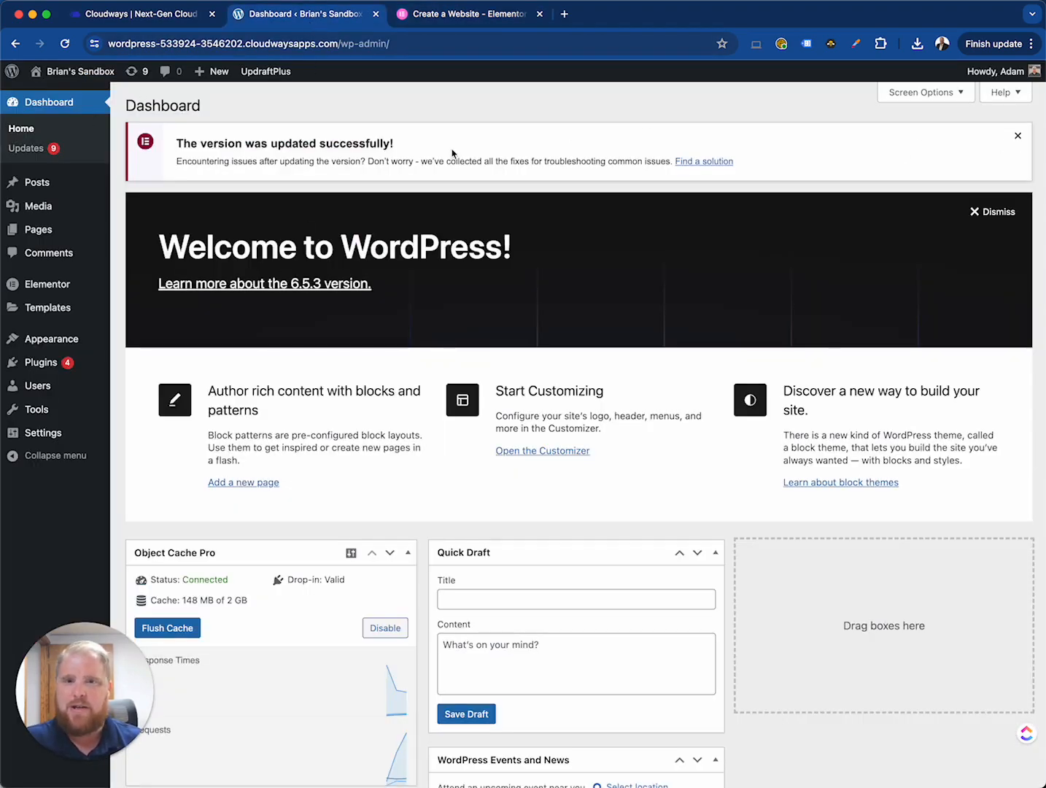
pyautogui.click(1018, 136)
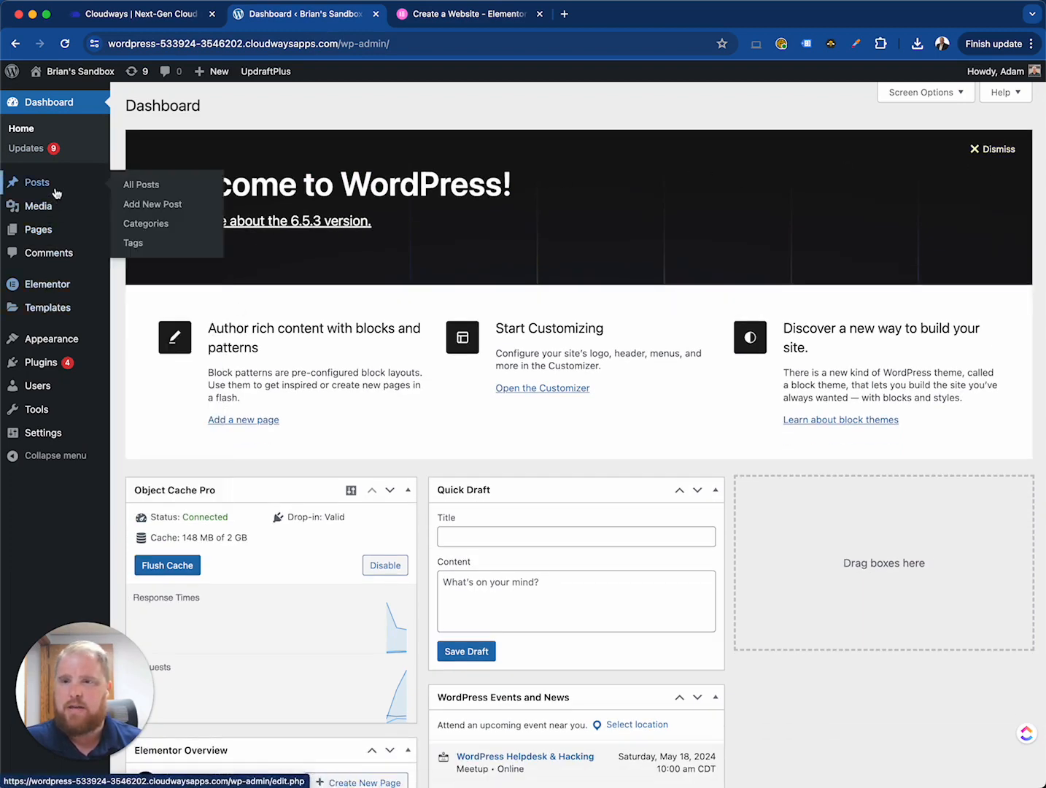
# - Open the Integrations tab of the Elementor Settings page
pyautogui.moveTo(62, 289)
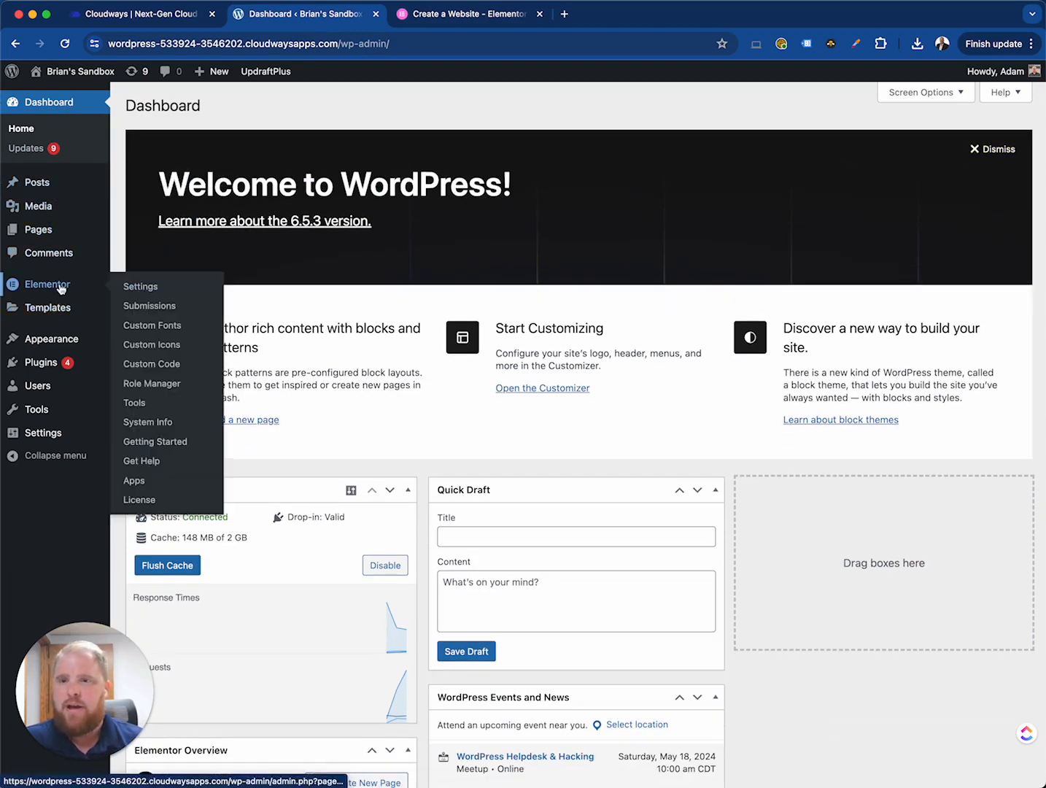
pyautogui.click(133, 287)
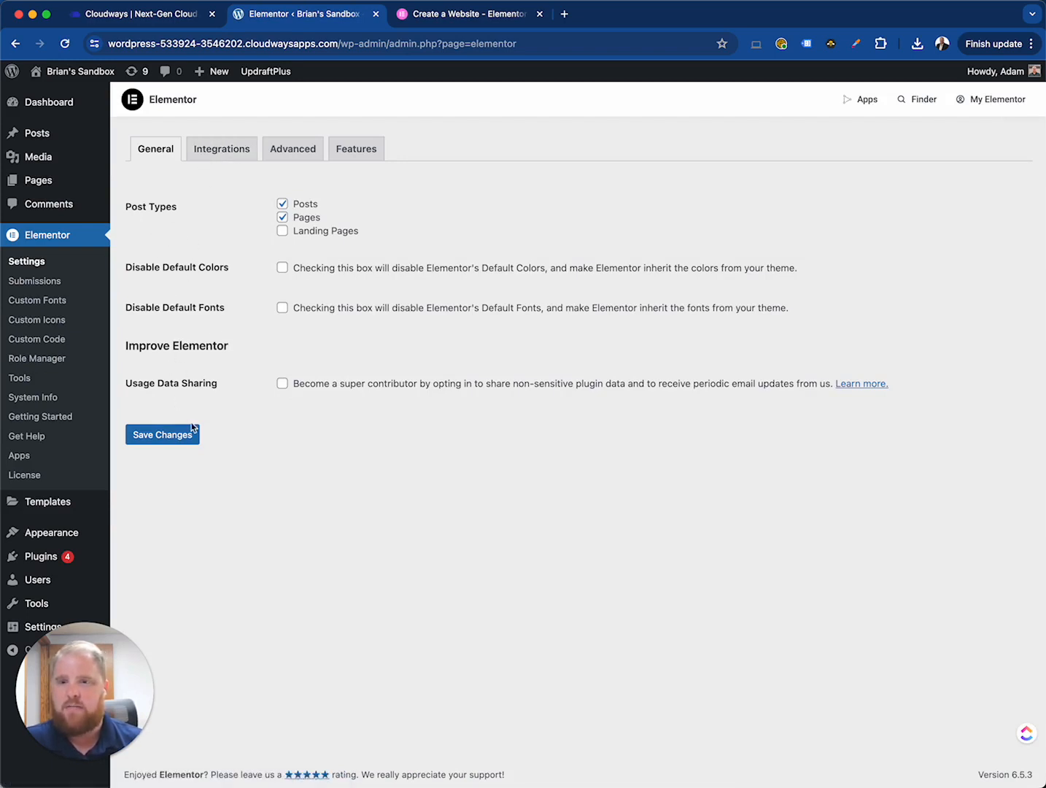
pyautogui.click(221, 149)
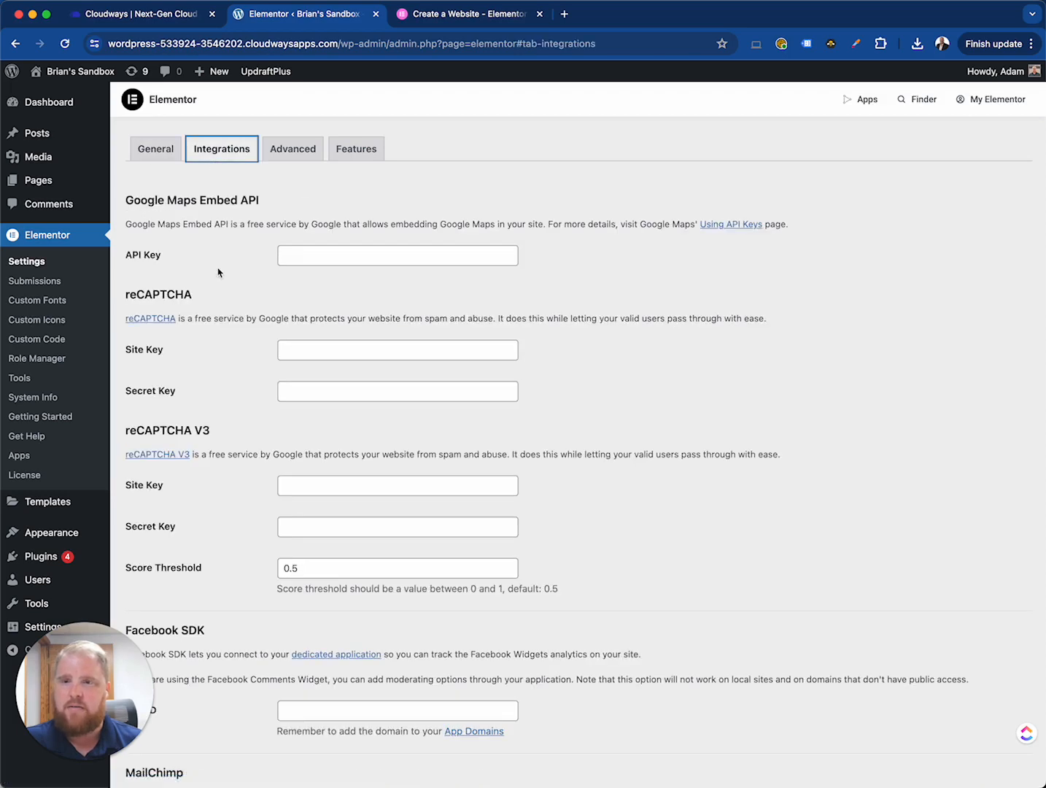
# - Scroll through the Integrations settings to review the available third-party services
pyautogui.scroll(-15, 247, 252)
pyautogui.scroll(18, 266, 273)
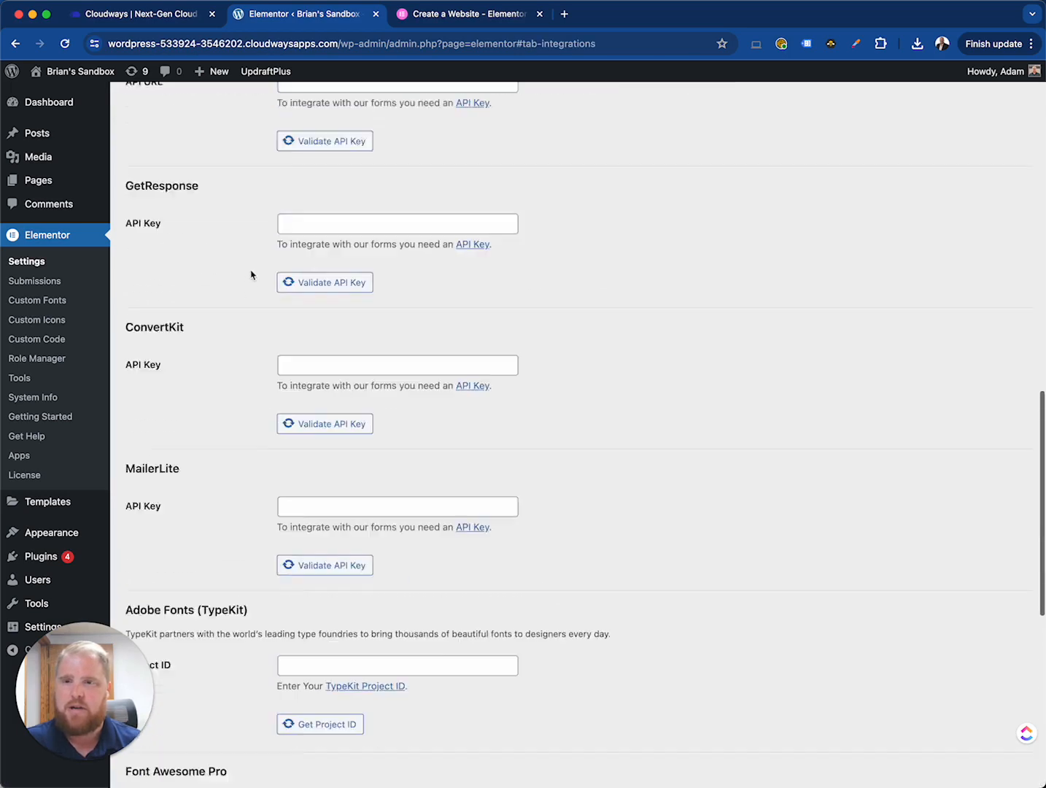
pyautogui.scroll(10, 250, 275)
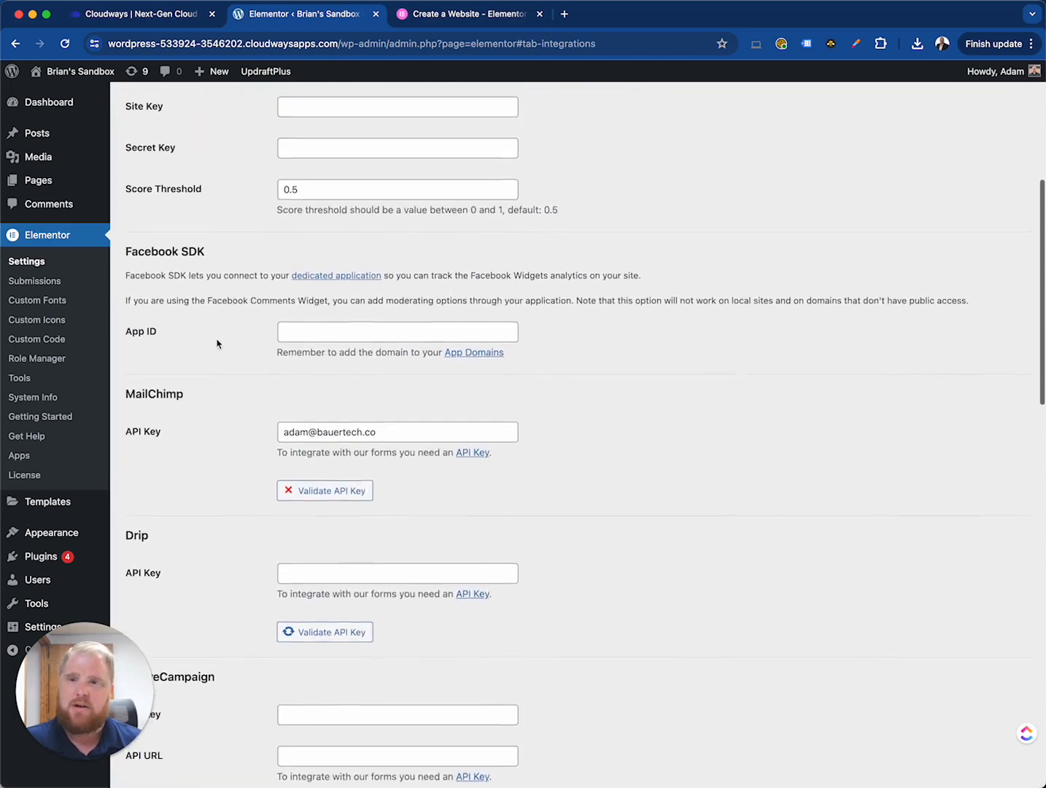
pyautogui.scroll(2, 227, 337)
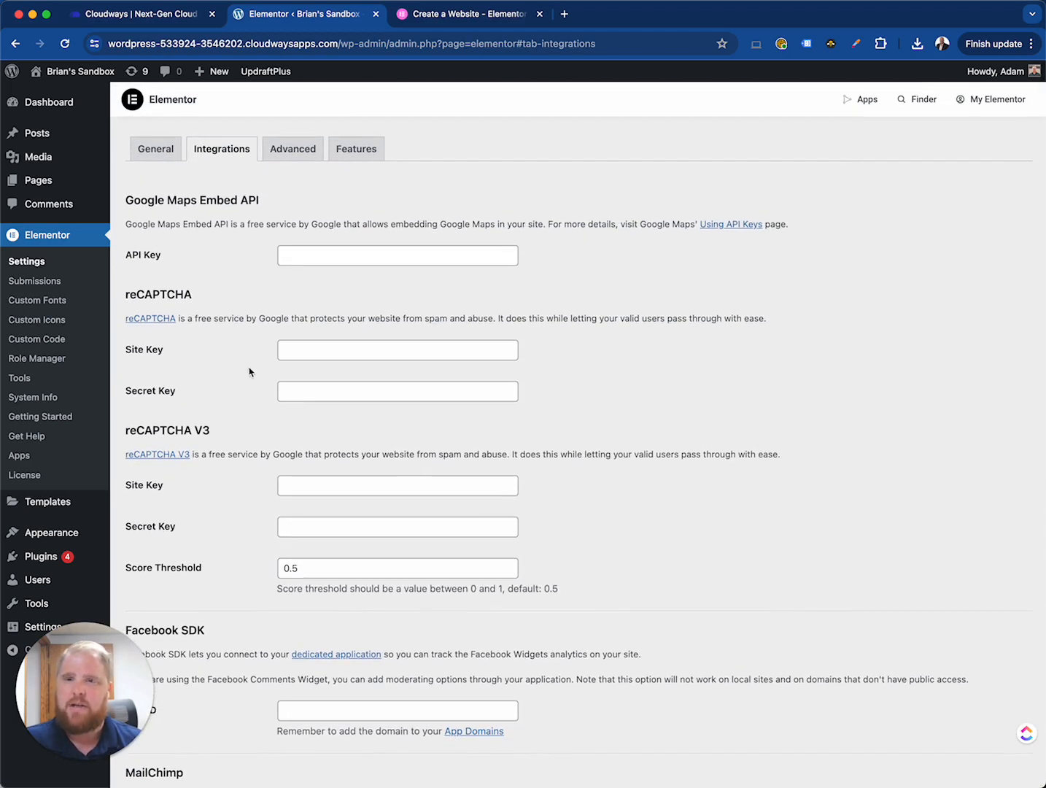
pyautogui.scroll(-20, 273, 430)
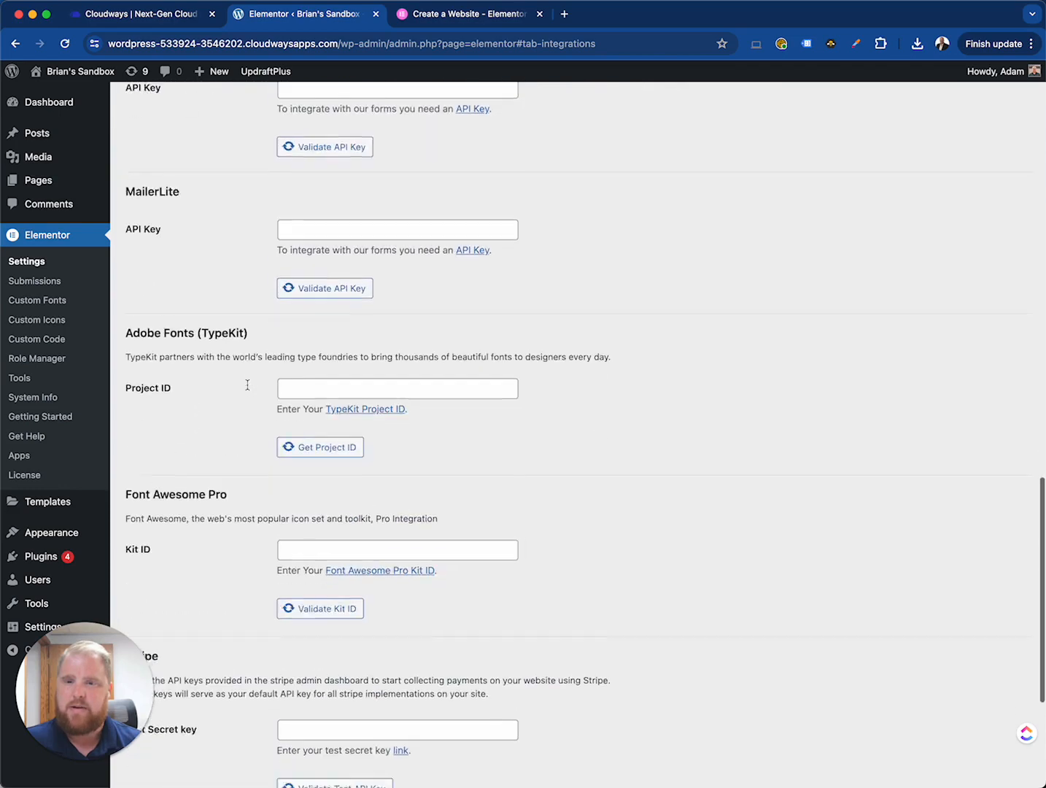
pyautogui.scroll(-5, 247, 390)
pyautogui.scroll(20, 288, 388)
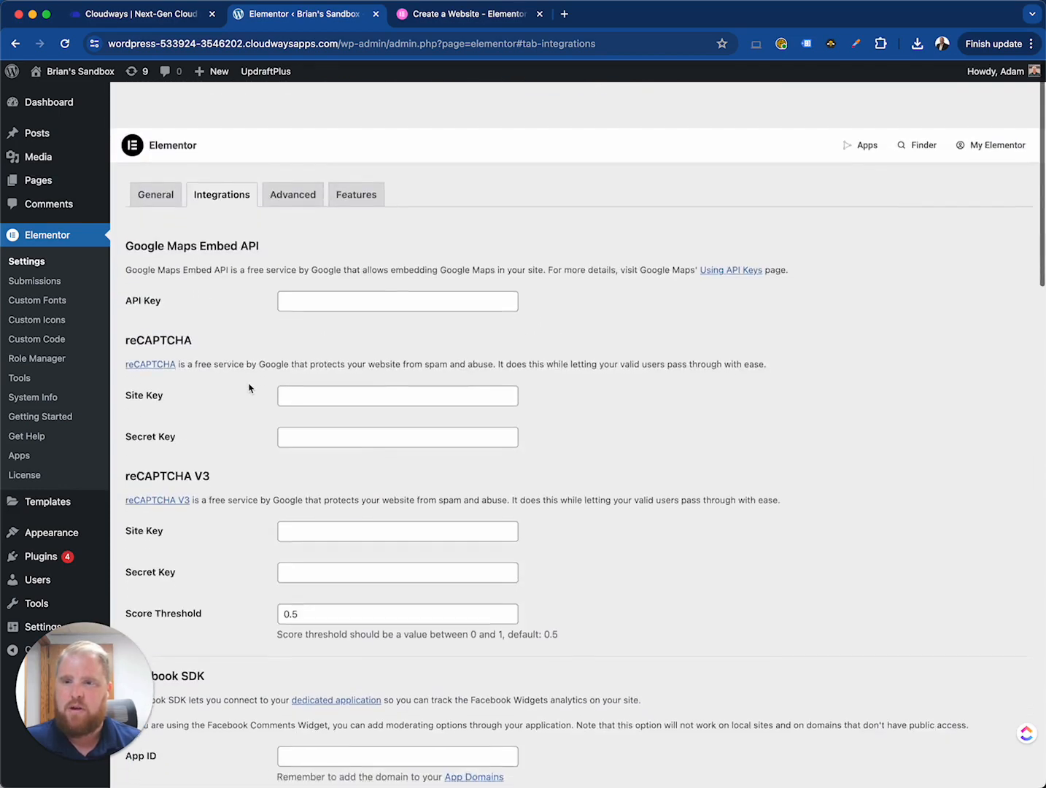
# - Read the Google Maps, reCAPTCHA and MailChimp integration sections, highlighting their descriptions
pyautogui.moveTo(148, 223); pyautogui.dragTo(312, 218)
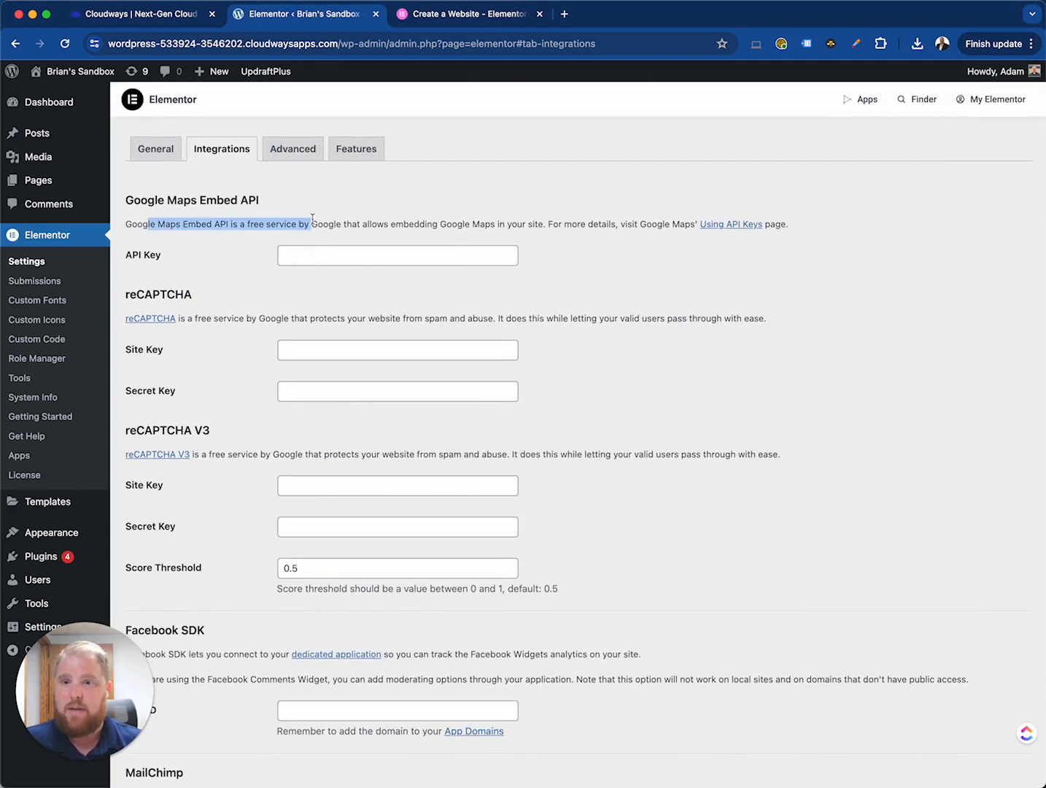
pyautogui.click(354, 225)
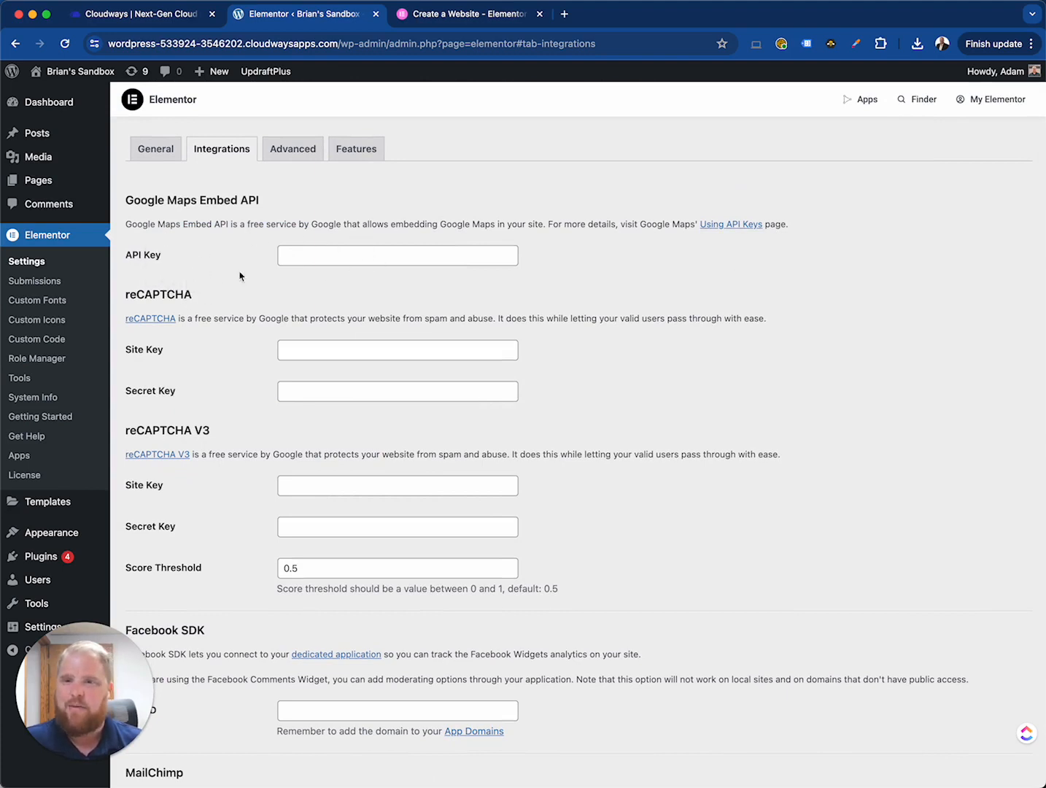
pyautogui.scroll(-2, 241, 390)
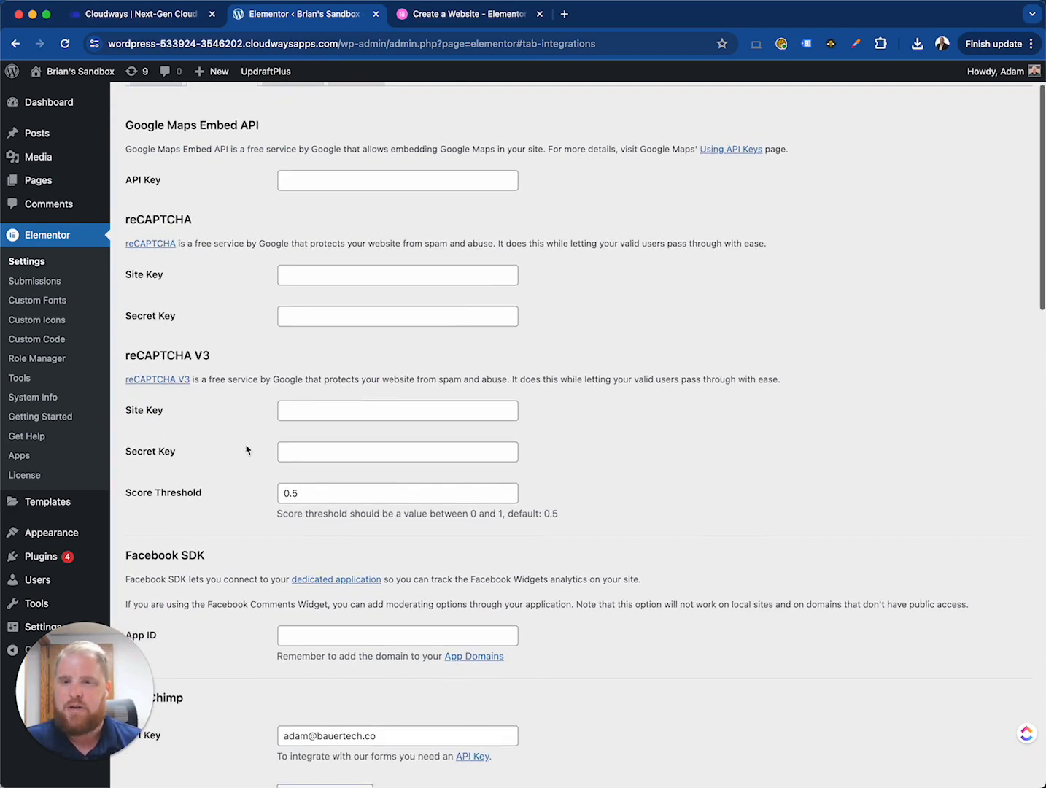
pyautogui.moveTo(271, 380); pyautogui.dragTo(437, 378)
pyautogui.click(514, 374)
pyautogui.scroll(-3, 257, 432)
pyautogui.scroll(-10, 256, 433)
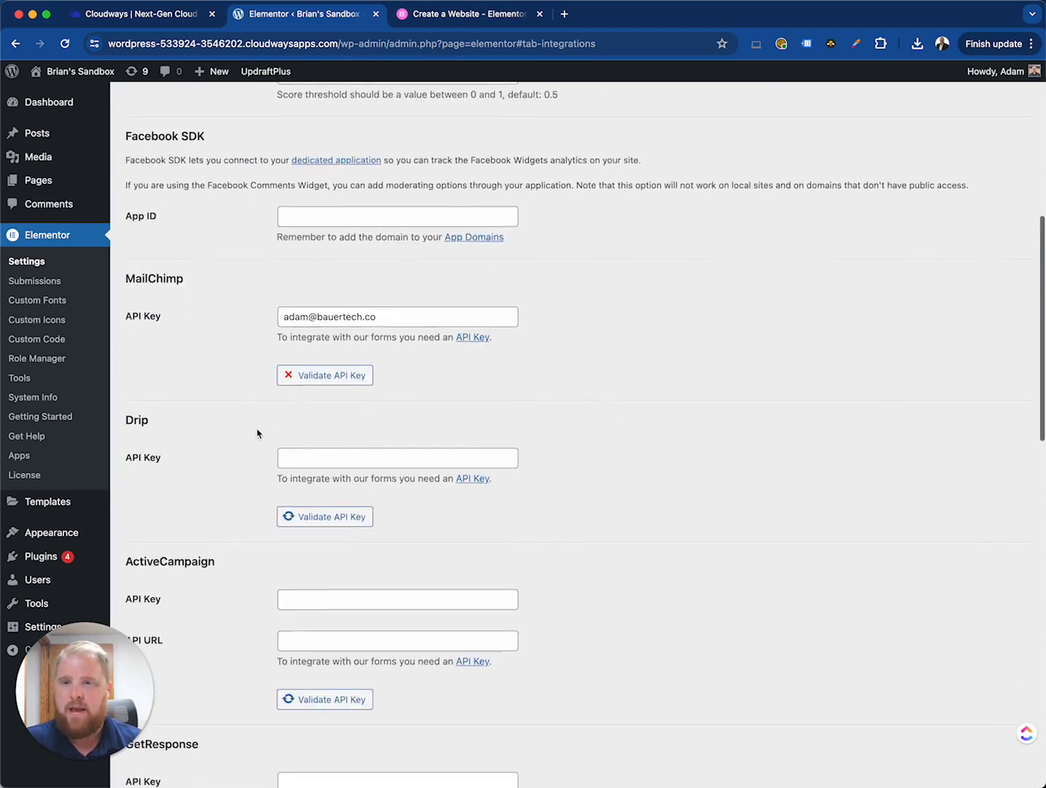
pyautogui.moveTo(194, 275); pyautogui.dragTo(177, 219)
pyautogui.click(144, 269)
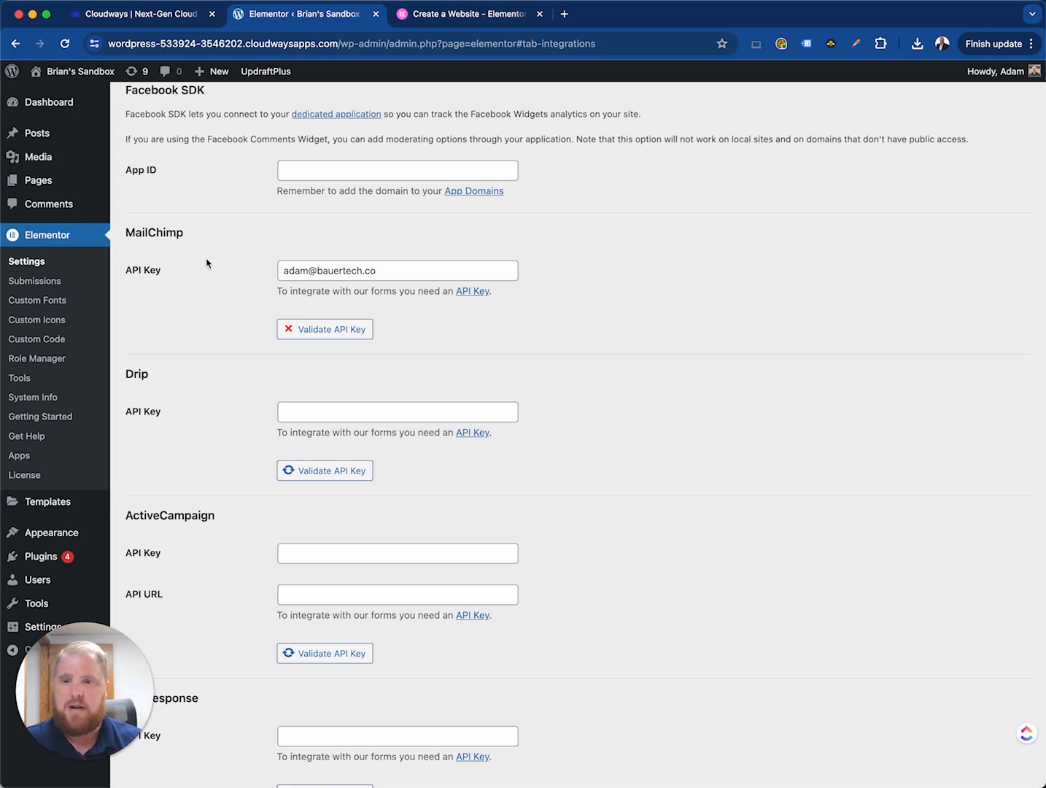
# - Scroll further down the Integrations tab to review the Drip, ActiveCampaign, GetResponse, ConvertKit, MailerLite and Adobe Fonts sections
pyautogui.scroll(-3, 197, 329)
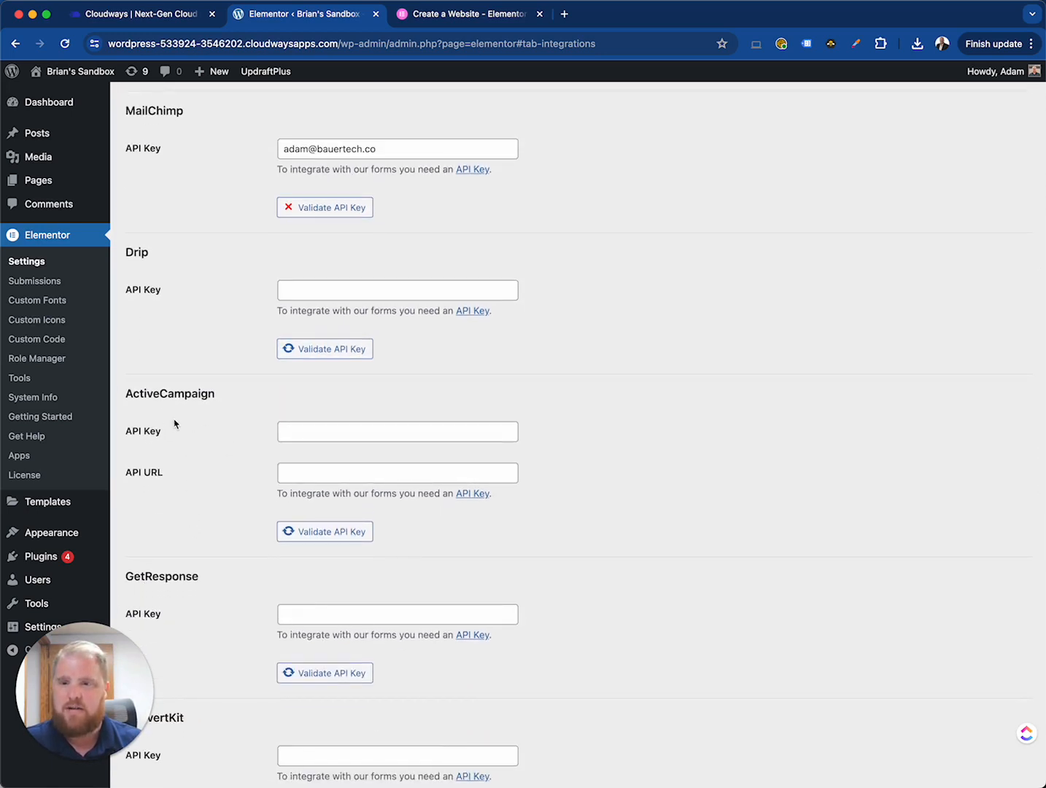
pyautogui.scroll(-3, 177, 423)
pyautogui.scroll(-3, 187, 457)
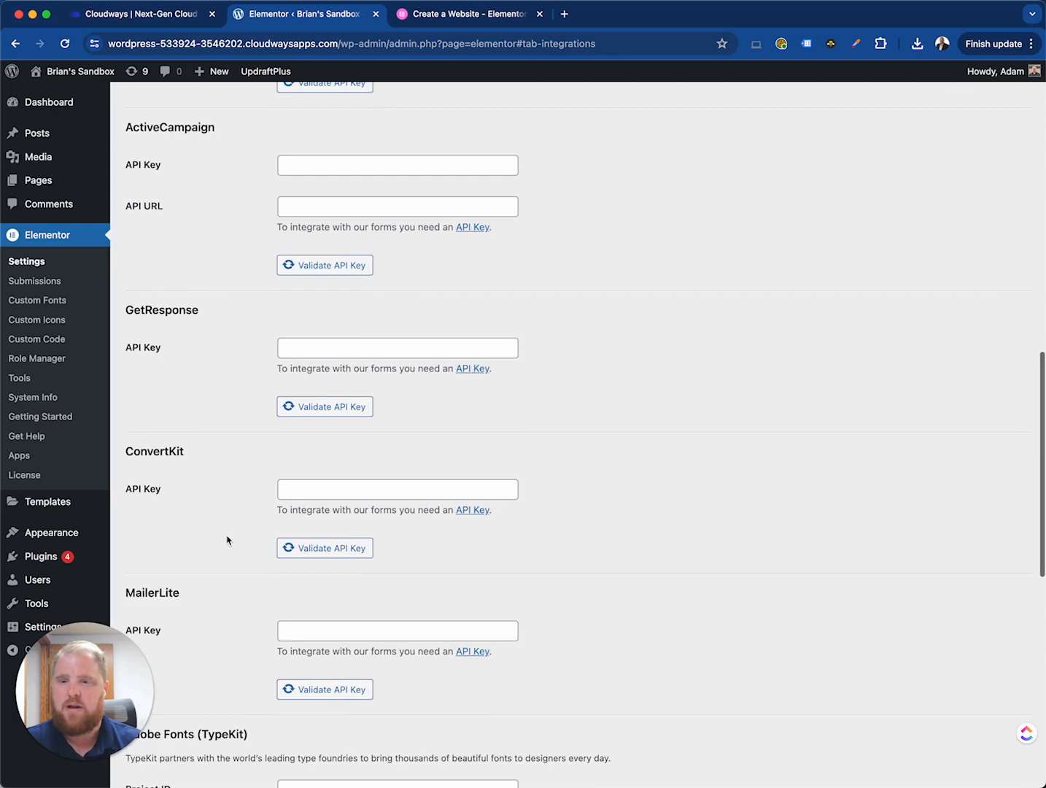
pyautogui.scroll(-3, 191, 523)
pyautogui.scroll(-3, 248, 481)
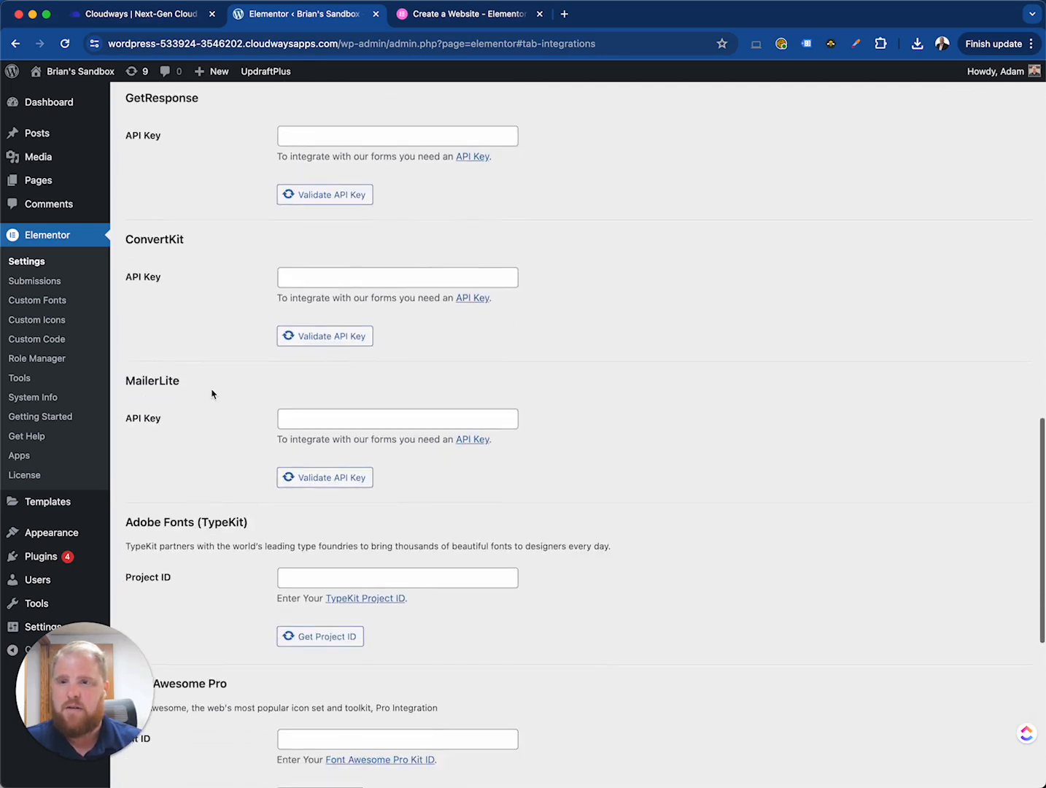
pyautogui.scroll(15, 235, 392)
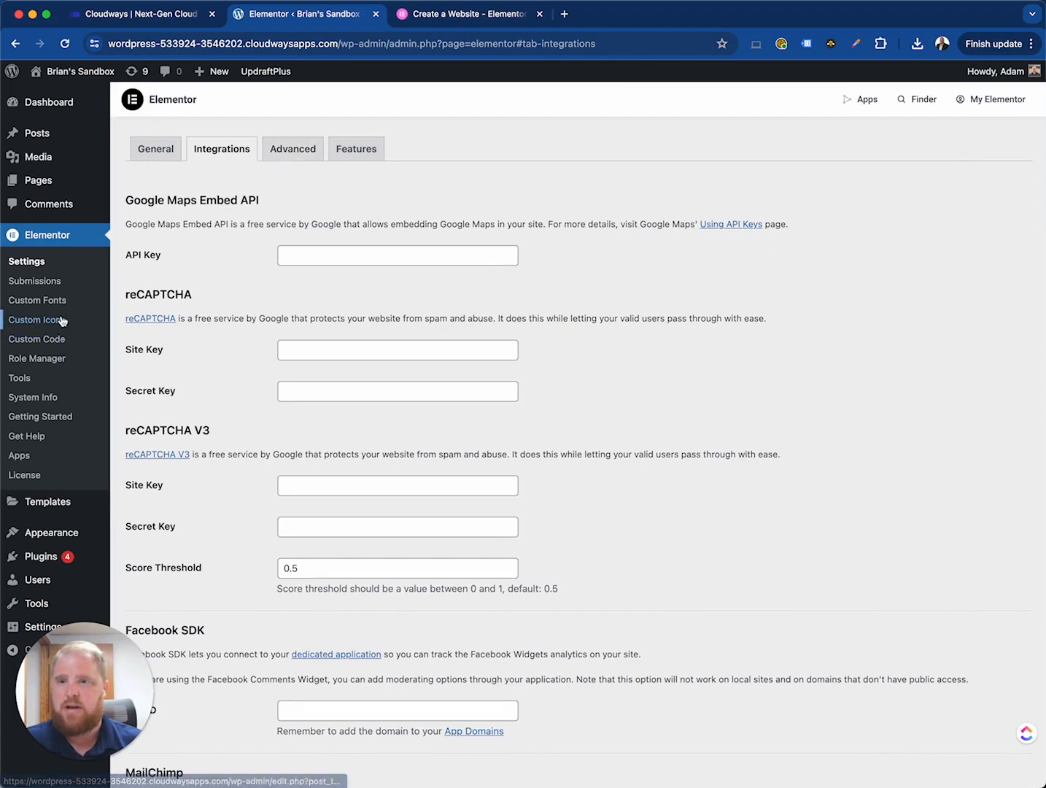
# - Open the Advanced tab of Elementor Settings, then switch to the Features tab
pyautogui.click(298, 158)
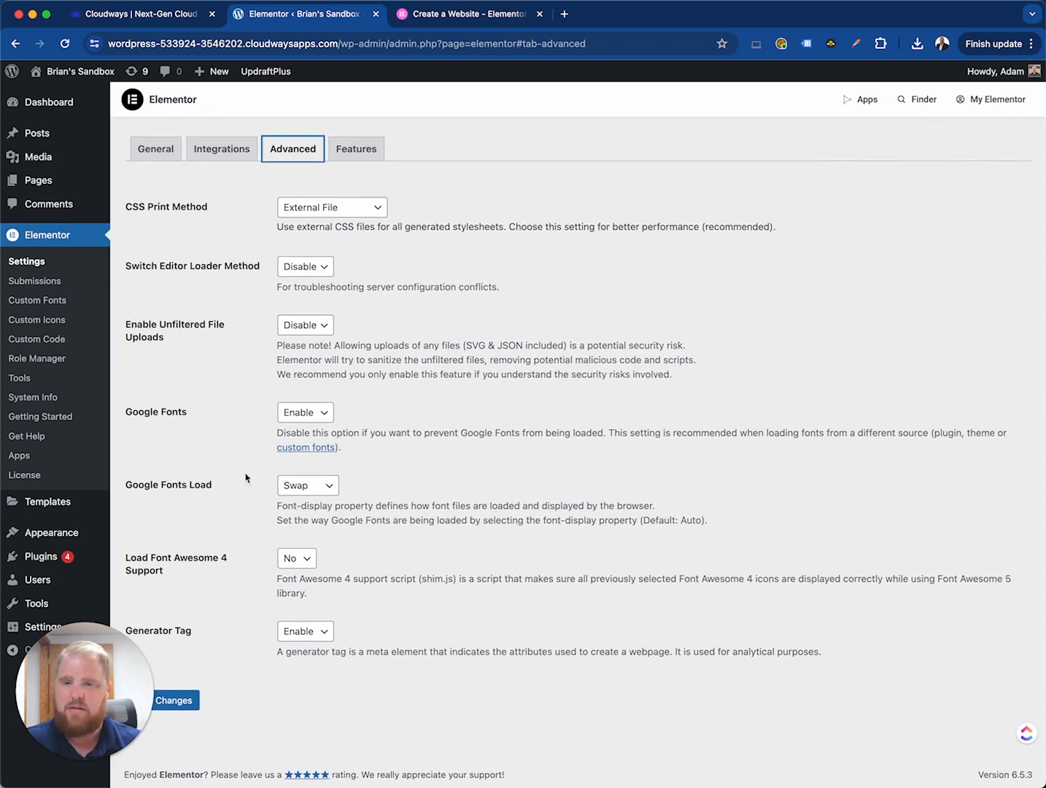
pyautogui.click(351, 148)
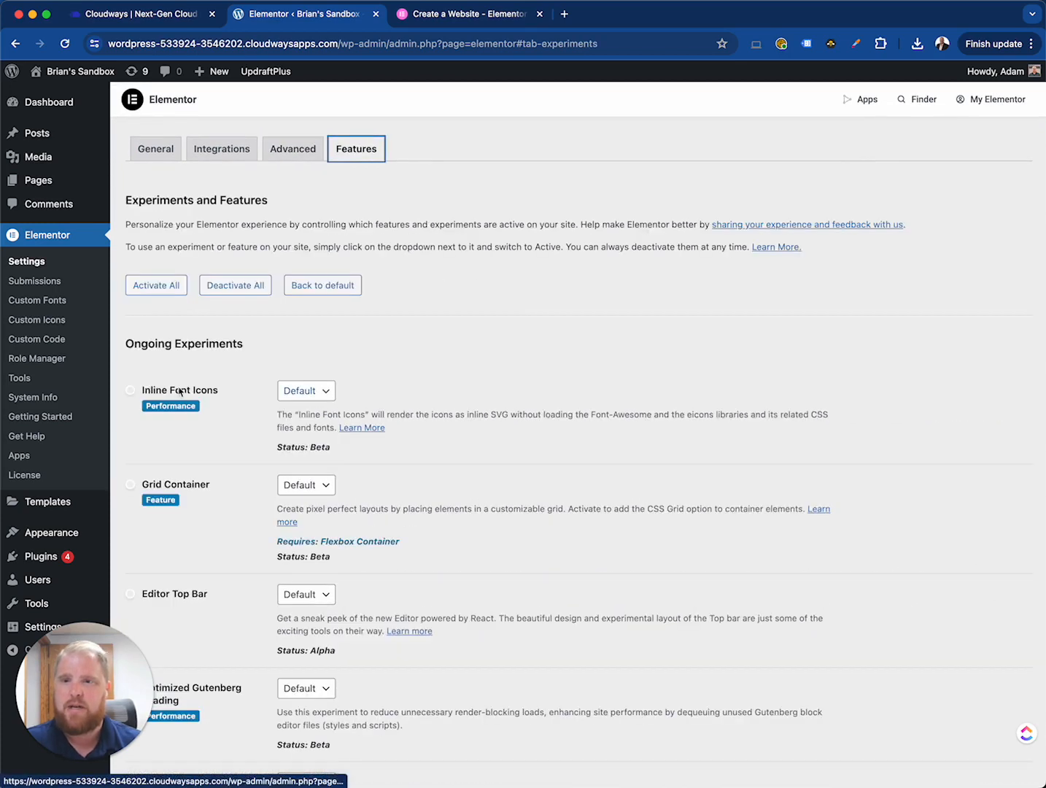
# - Scroll through the Ongoing Experiments and Stable Features lists on the Features tab
pyautogui.scroll(-5, 250, 373)
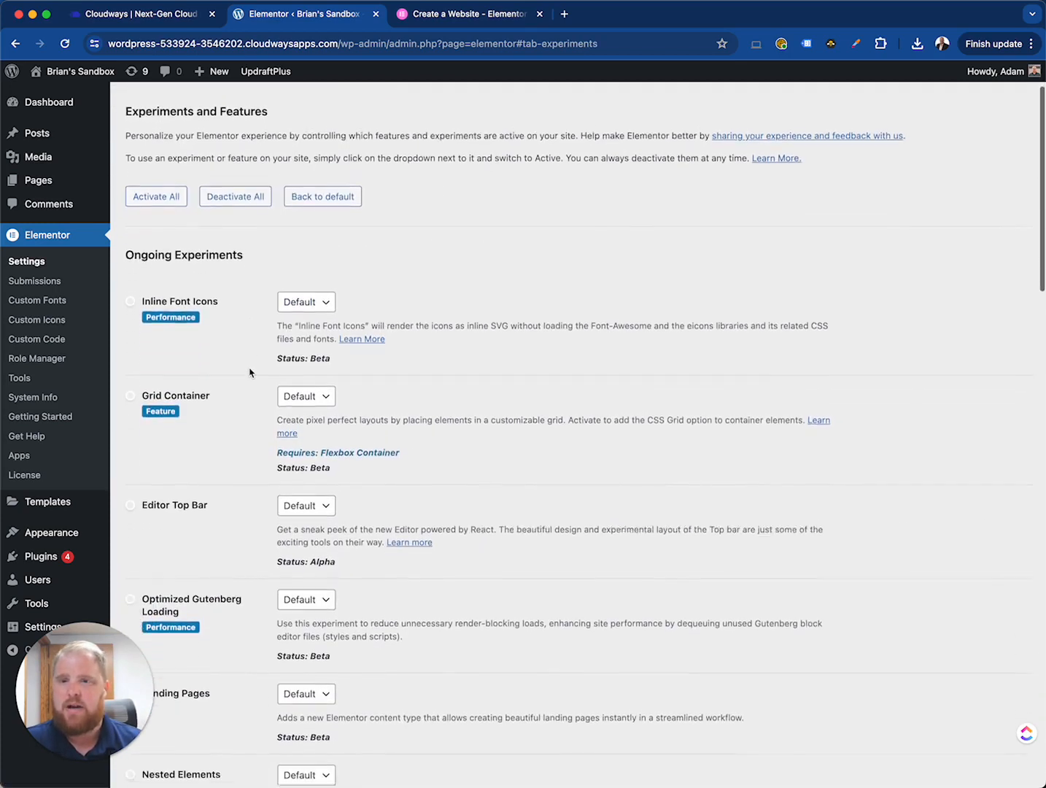
pyautogui.scroll(-7, 249, 373)
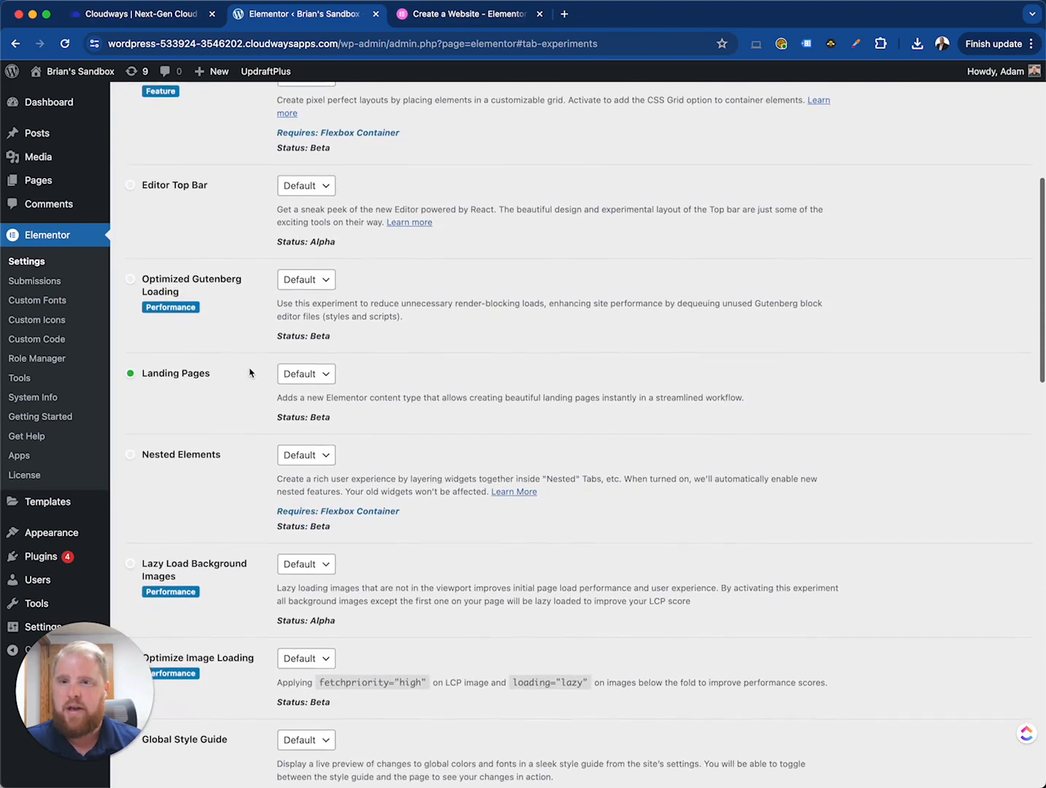
pyautogui.scroll(-8, 250, 373)
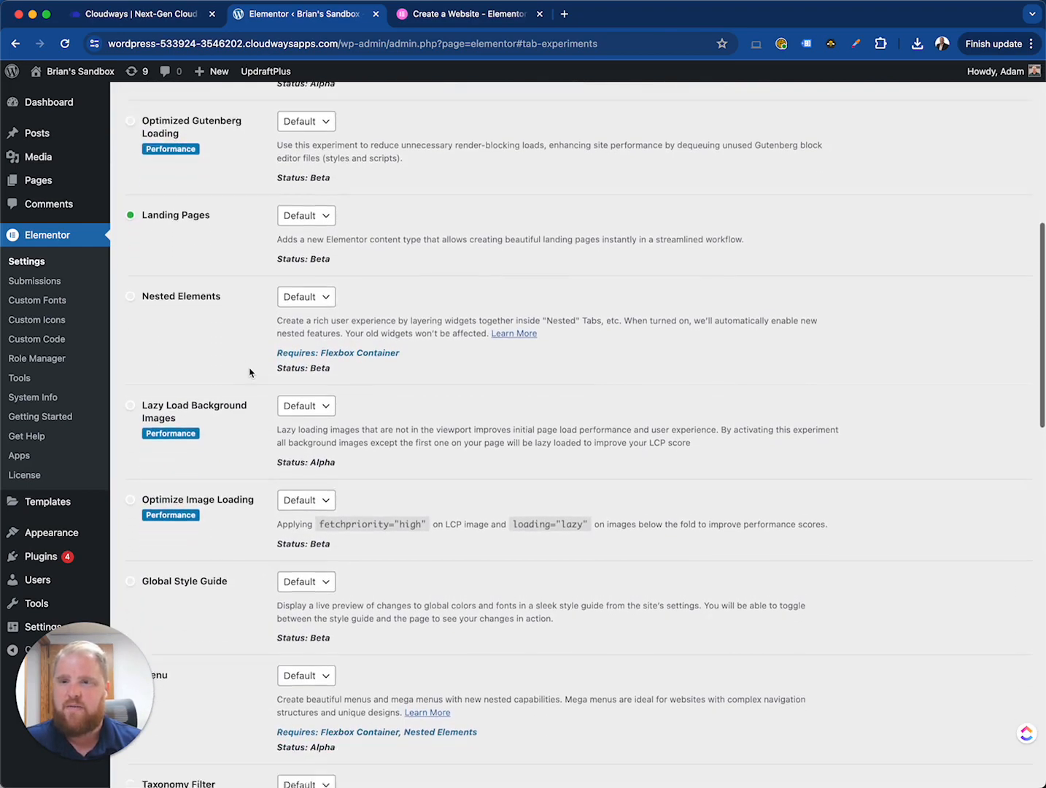
pyautogui.scroll(-17, 249, 373)
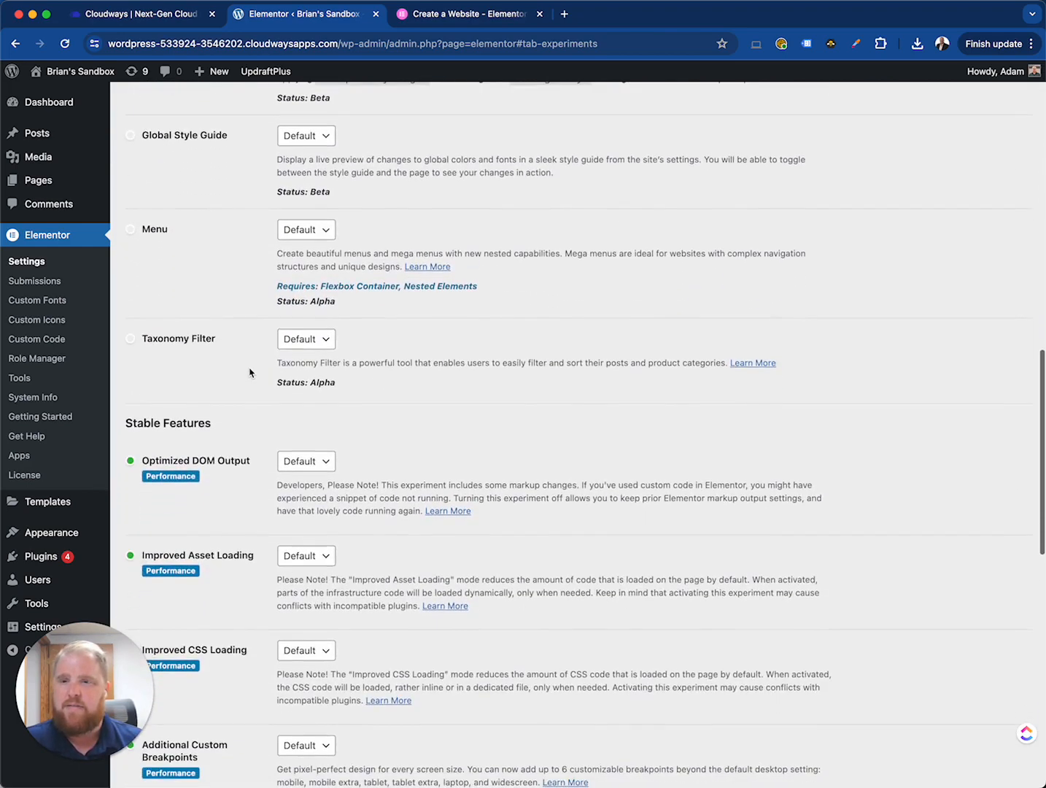
pyautogui.scroll(8, 249, 373)
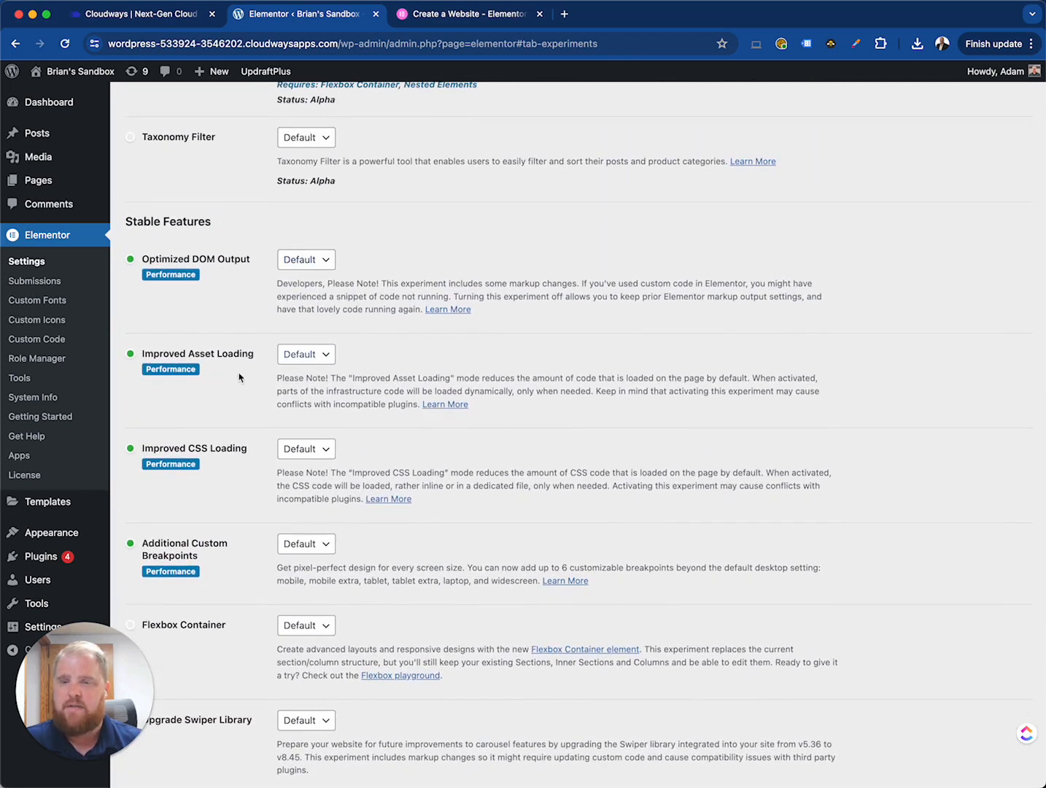
pyautogui.scroll(-2, 236, 391)
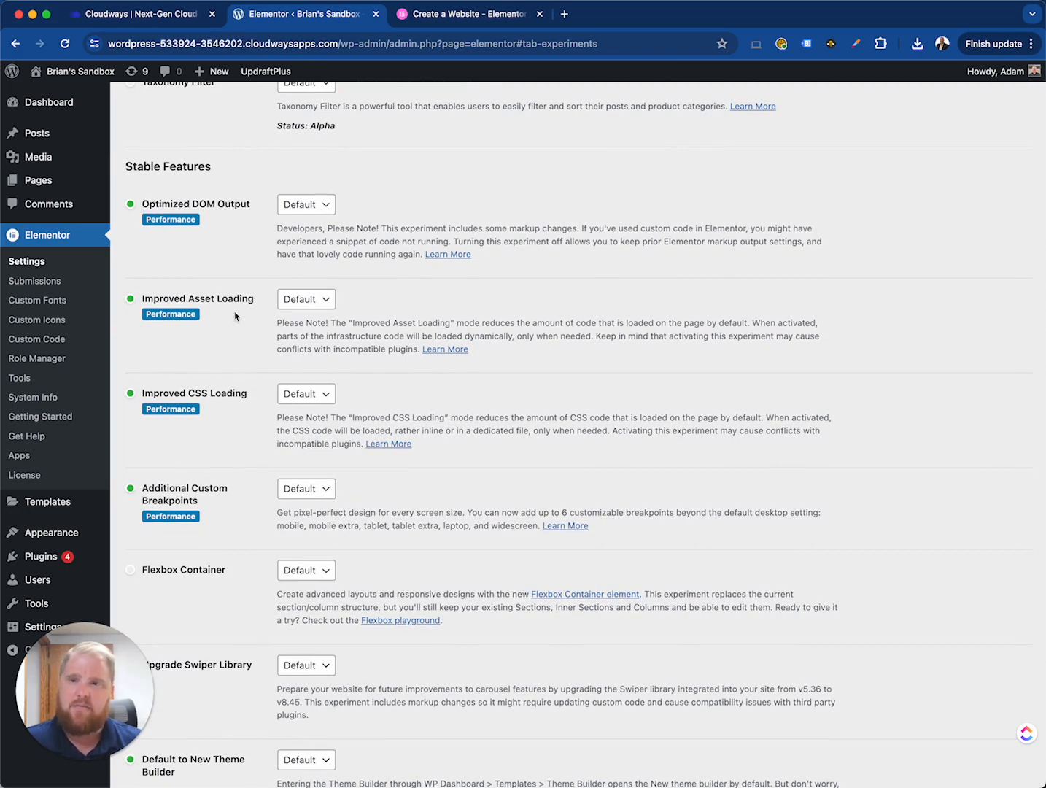
pyautogui.scroll(15, 240, 417)
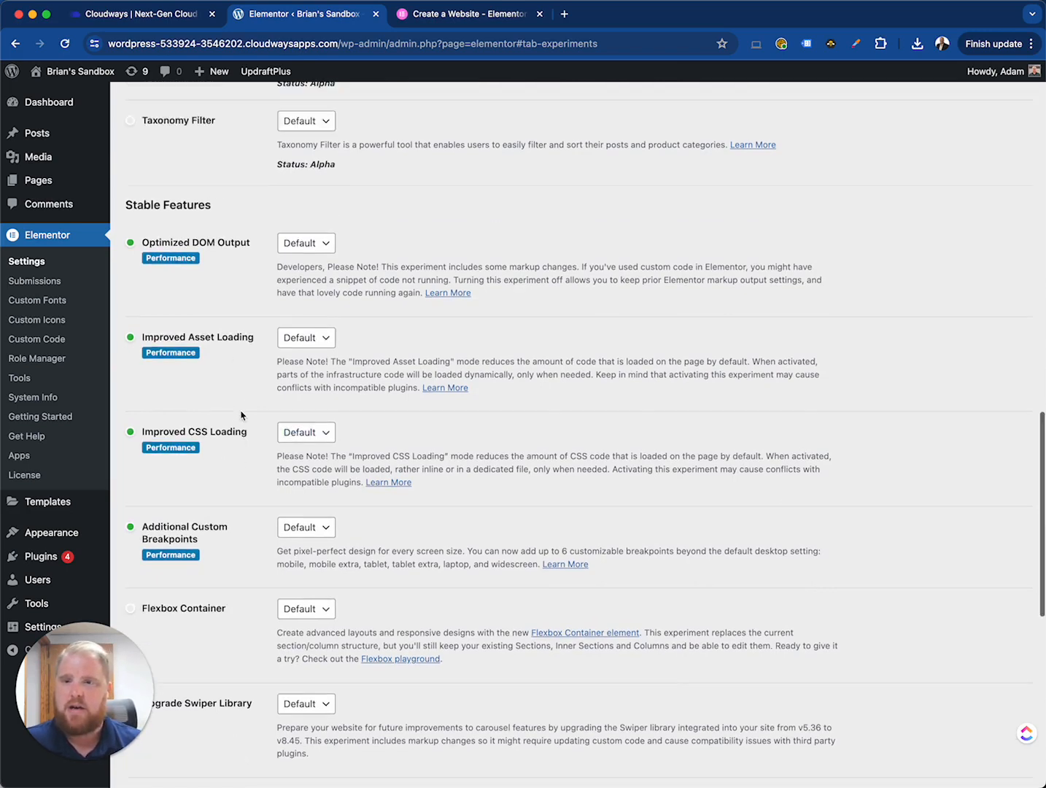
# - Visit Elementor's Custom Fonts, Custom Icons, Custom Code and Role Manager pages
pyautogui.click(45, 300)
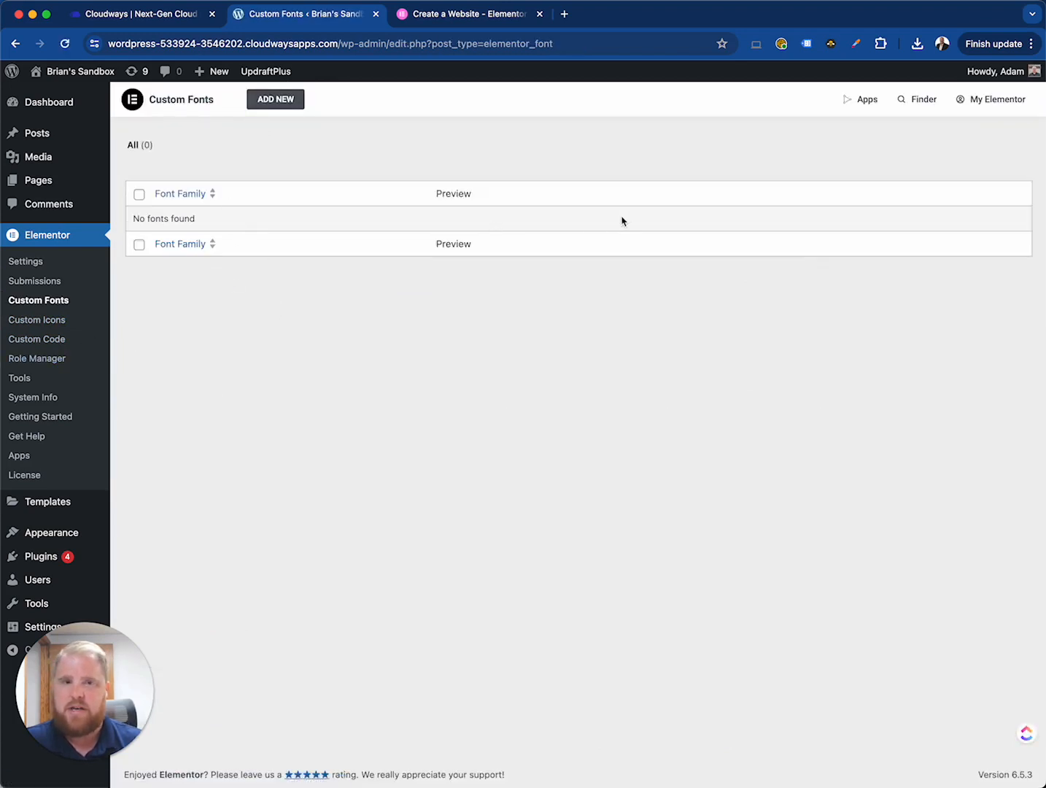
pyautogui.click(39, 321)
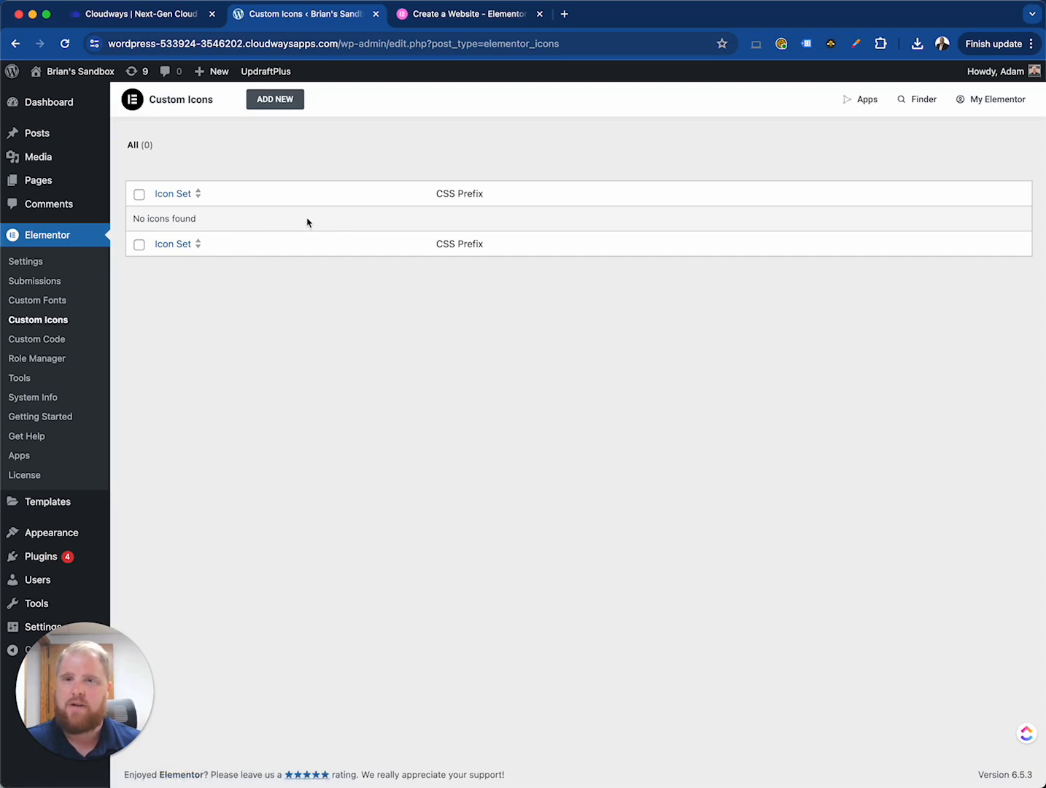
pyautogui.click(64, 340)
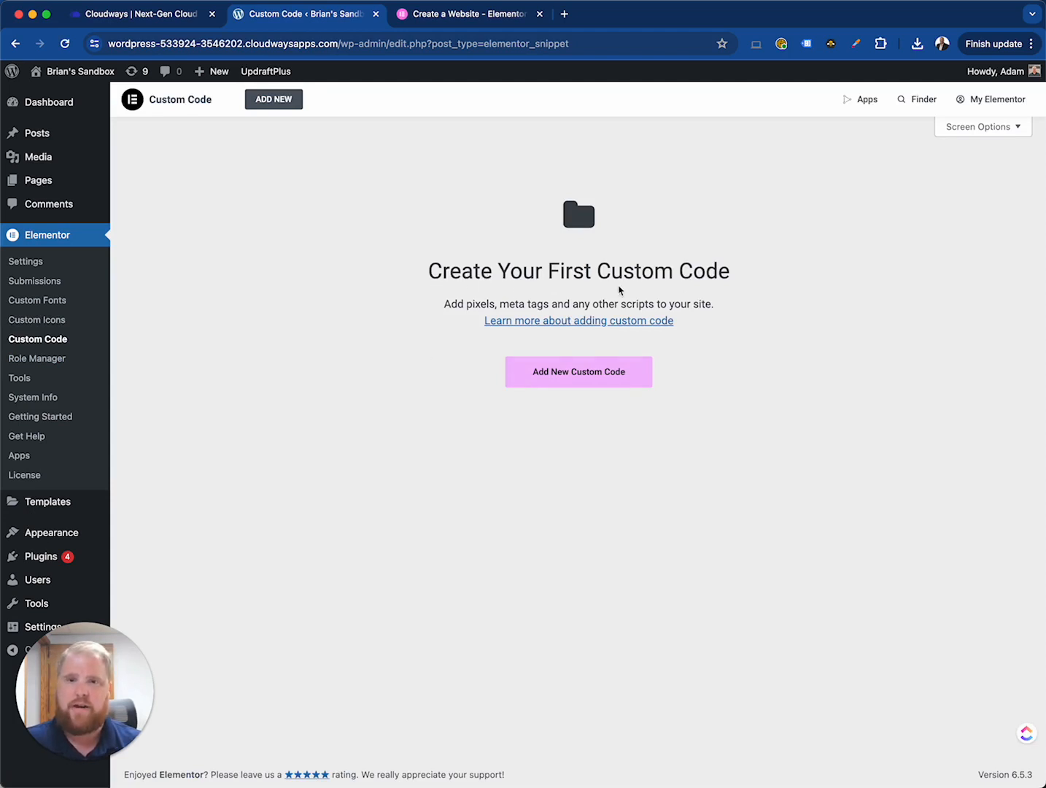
pyautogui.click(55, 365)
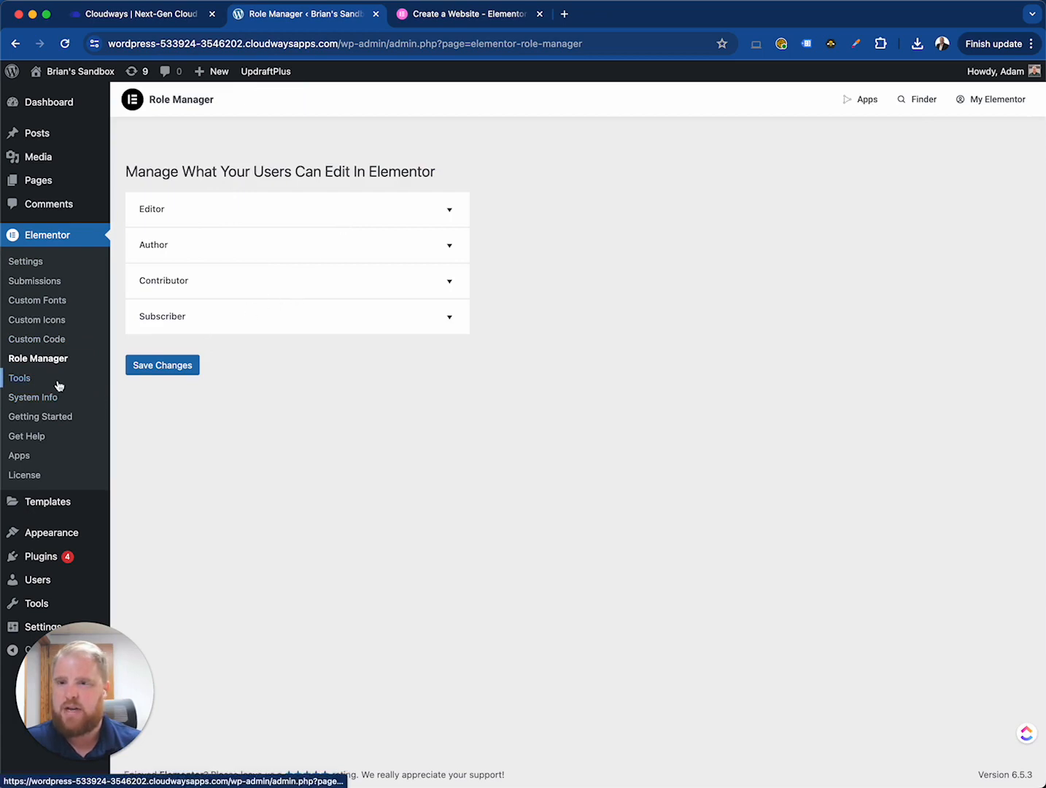
# - Open Elementor Tools and view its Replace URL and Maintenance Mode tabs
pyautogui.click(20, 377)
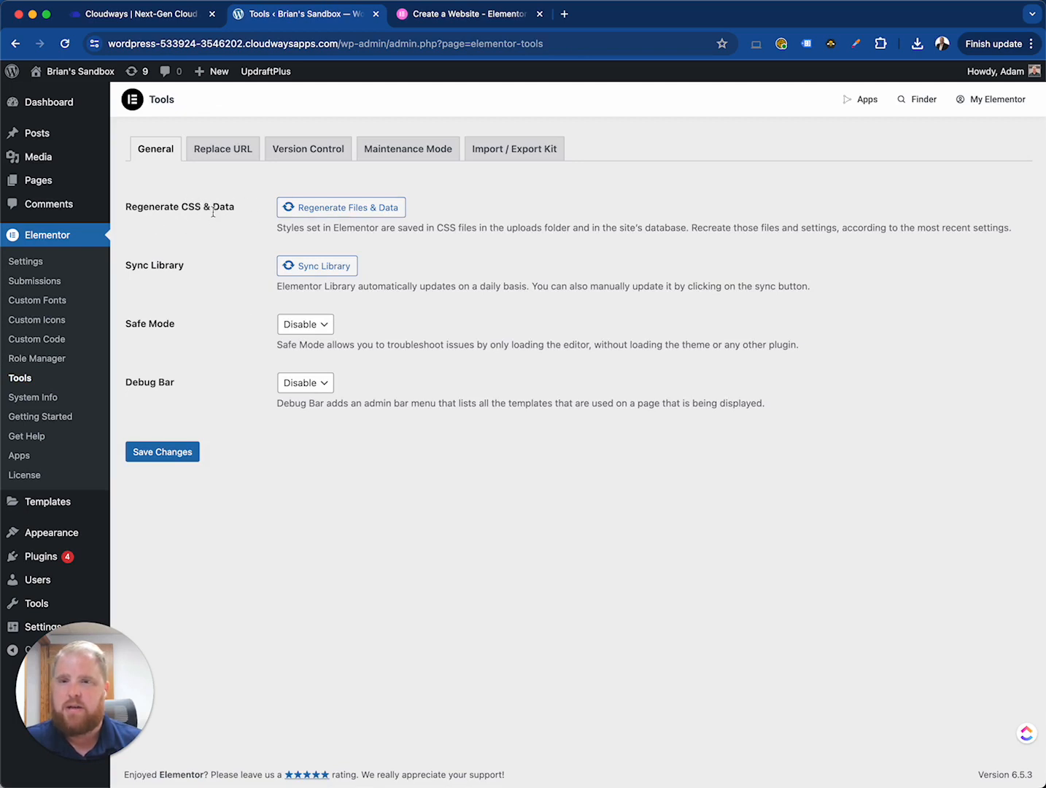
pyautogui.click(213, 159)
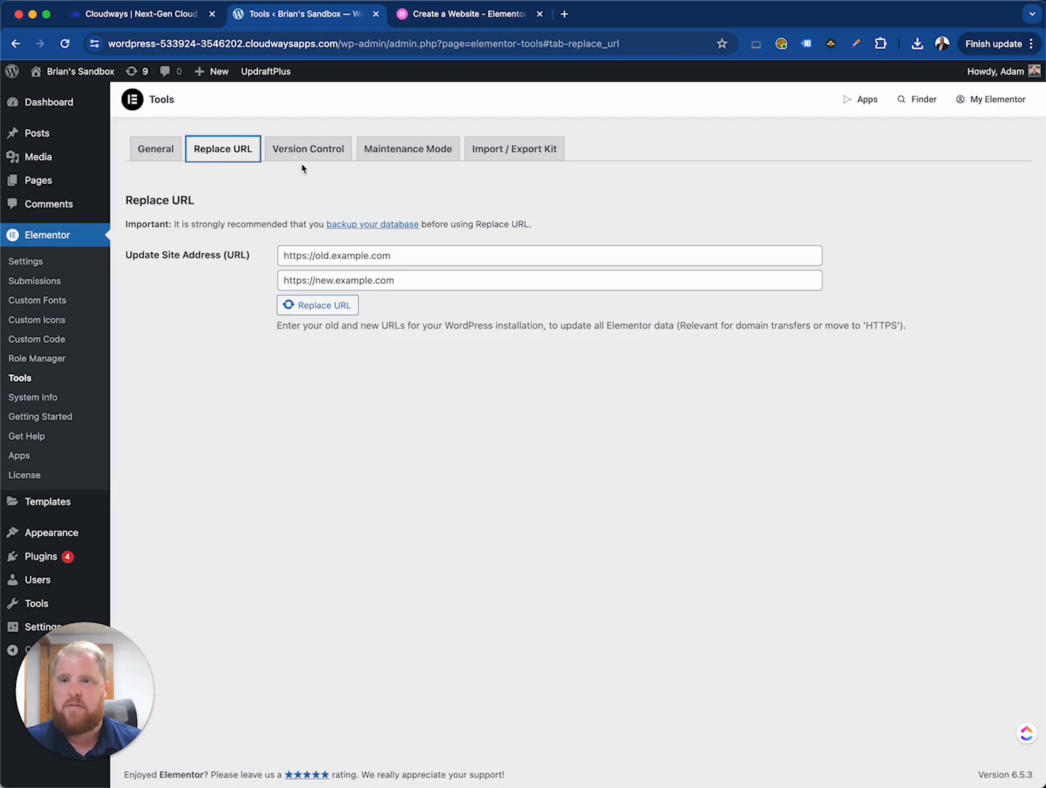
pyautogui.click(390, 153)
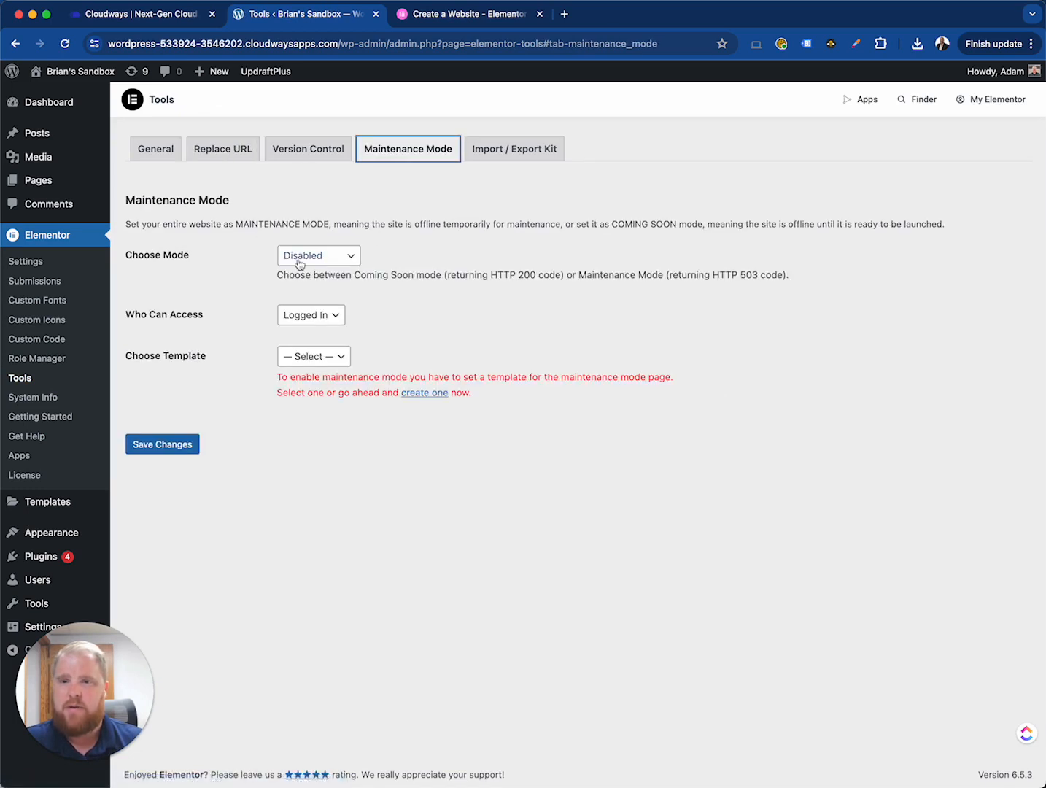
# - Examine the Maintenance Mode choices in the mode selector, then open the Import / Export Kit tab
pyautogui.click(353, 256)
pyautogui.click(407, 273)
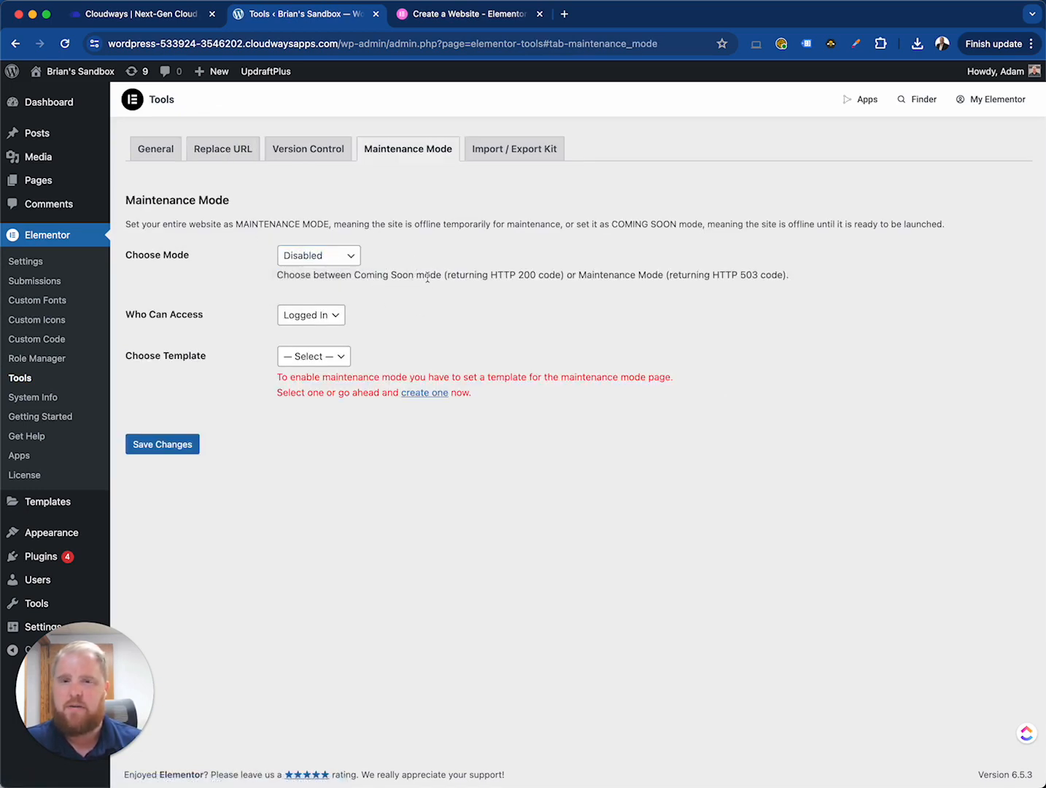
pyautogui.click(353, 258)
pyautogui.click(419, 260)
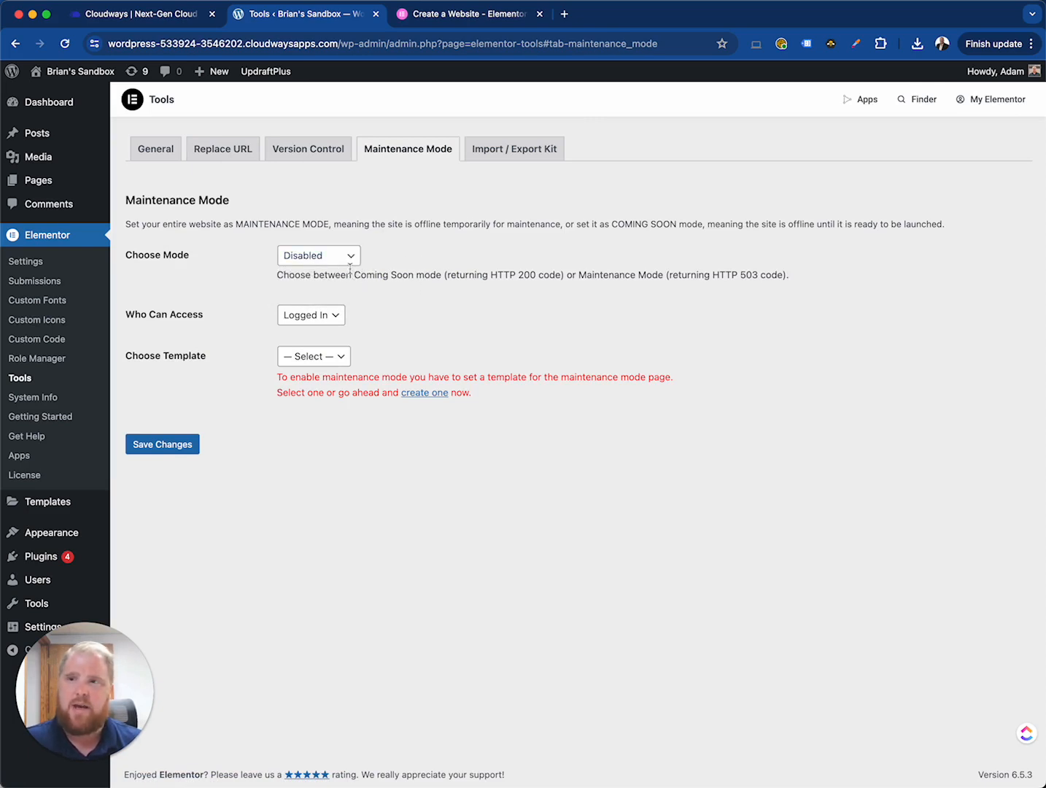
pyautogui.click(349, 262)
pyautogui.click(418, 279)
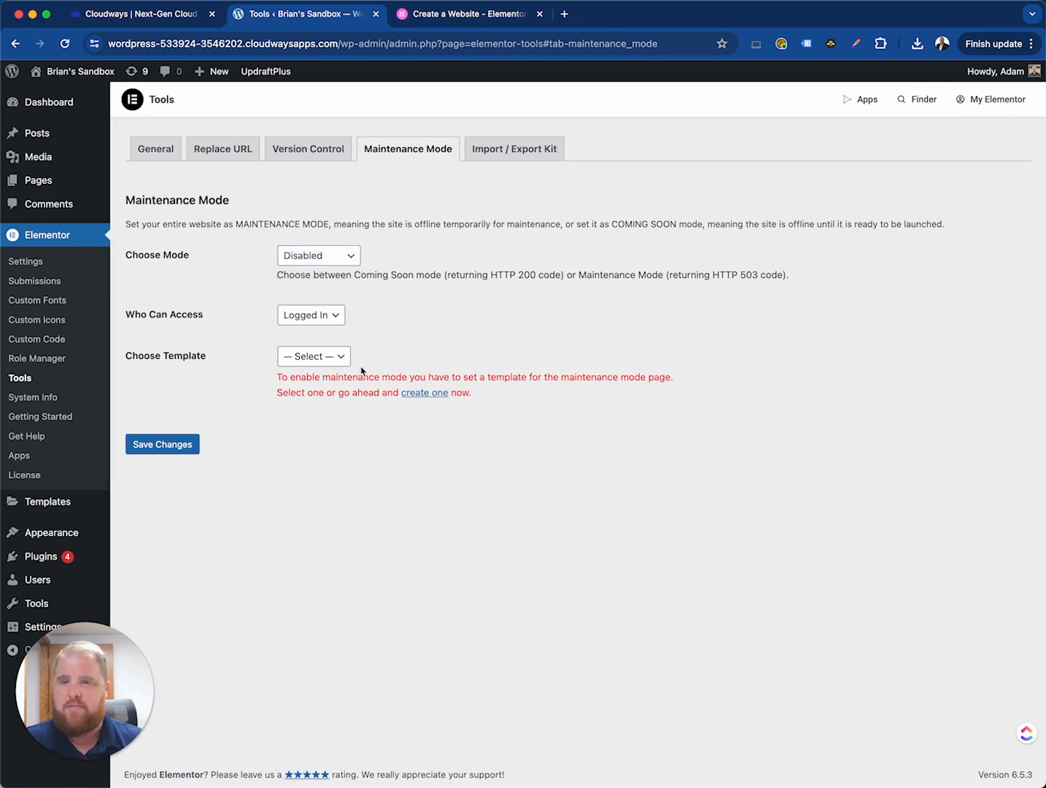
pyautogui.click(509, 155)
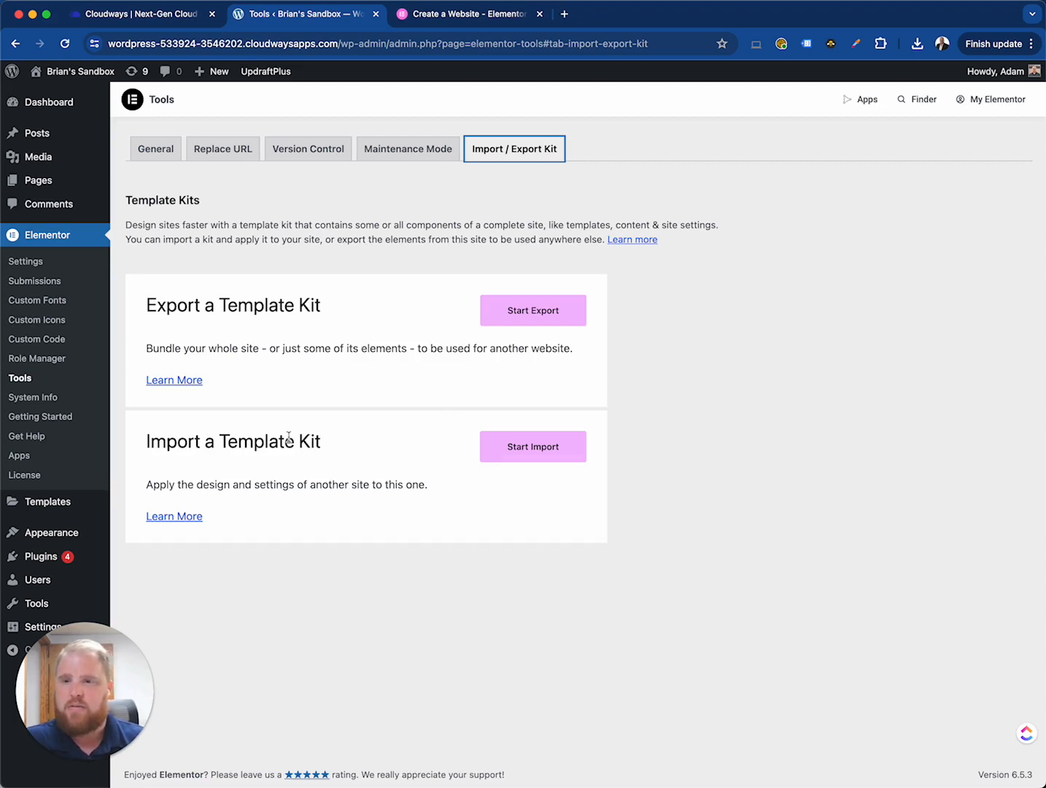
# - Open the Saved Templates and Popups pages under Templates, then the Theme Builder
pyautogui.moveTo(54, 503)
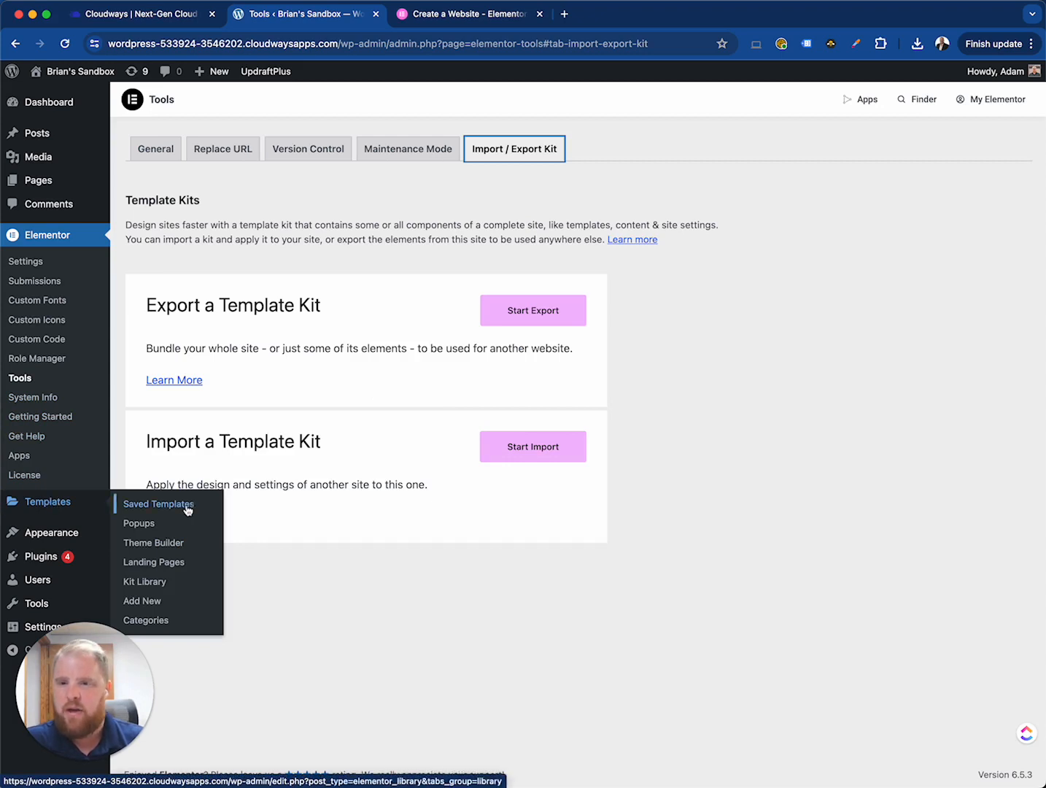
pyautogui.click(49, 503)
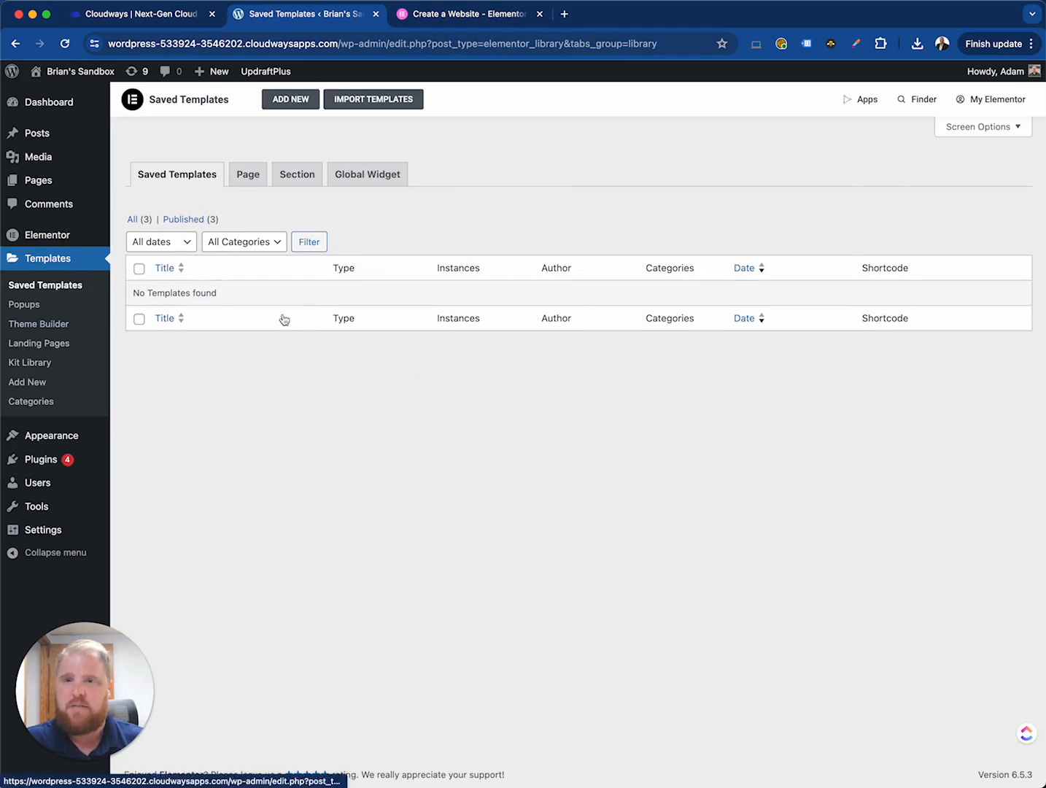
pyautogui.click(37, 307)
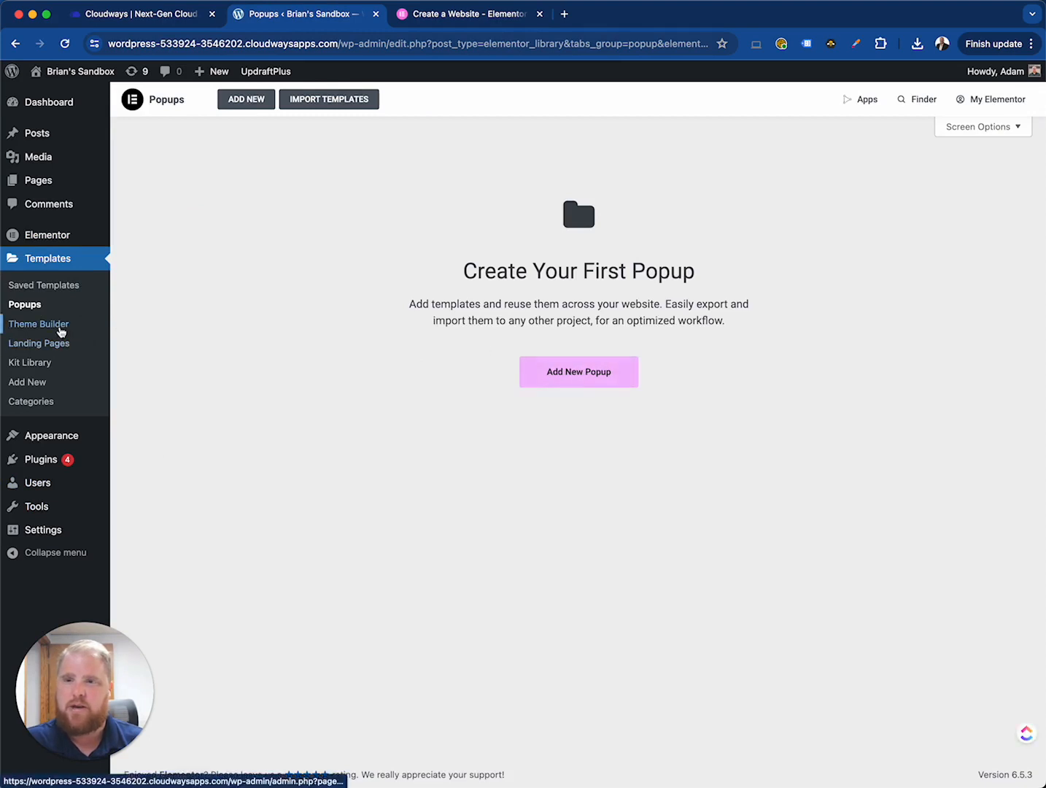
pyautogui.click(61, 332)
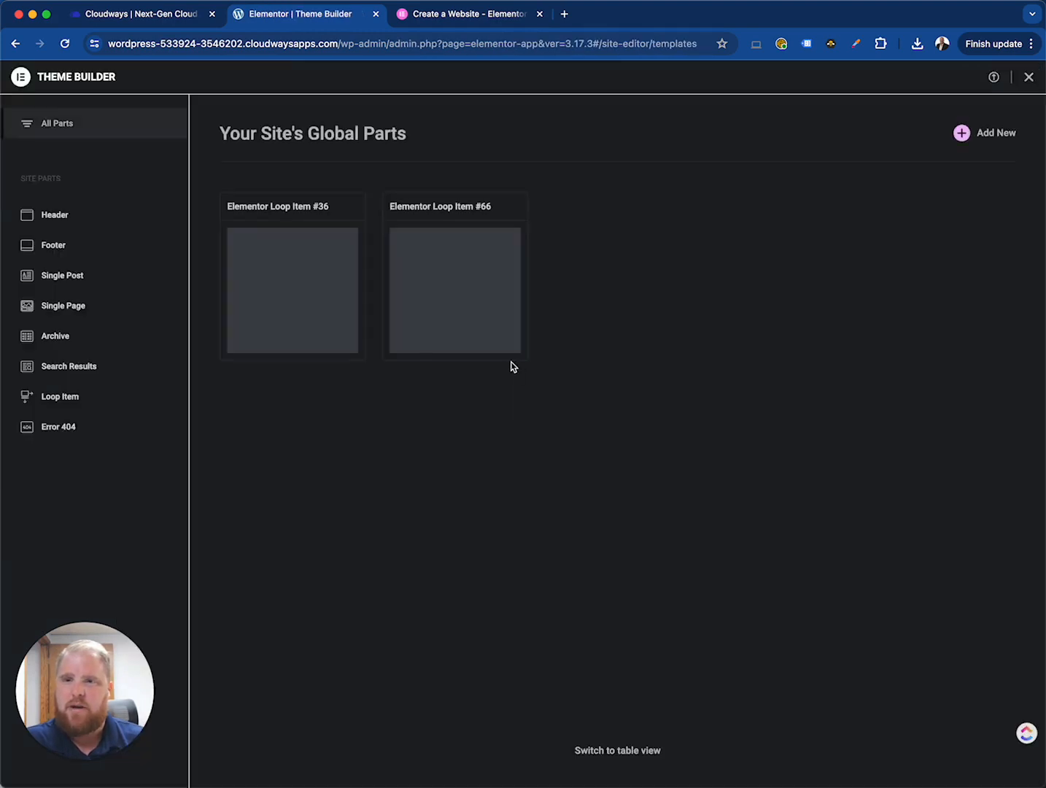
# - Browse the Header and Footer site parts in Theme Builder, then close it
pyautogui.click(75, 228)
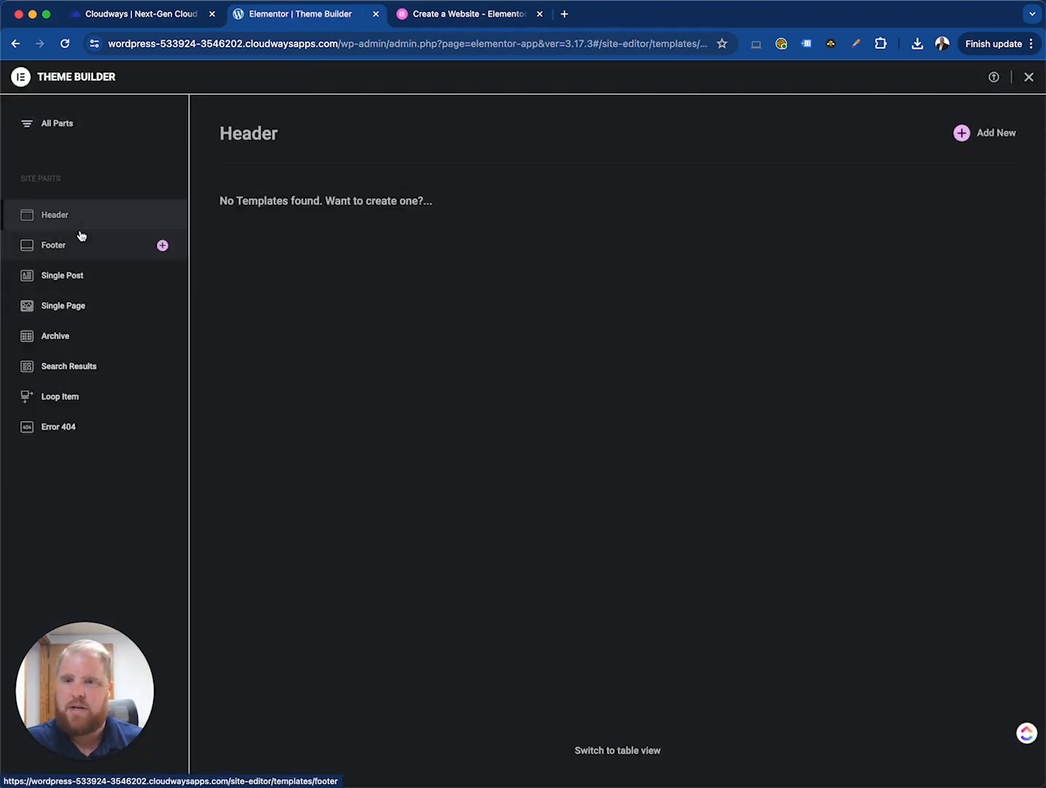
pyautogui.click(95, 248)
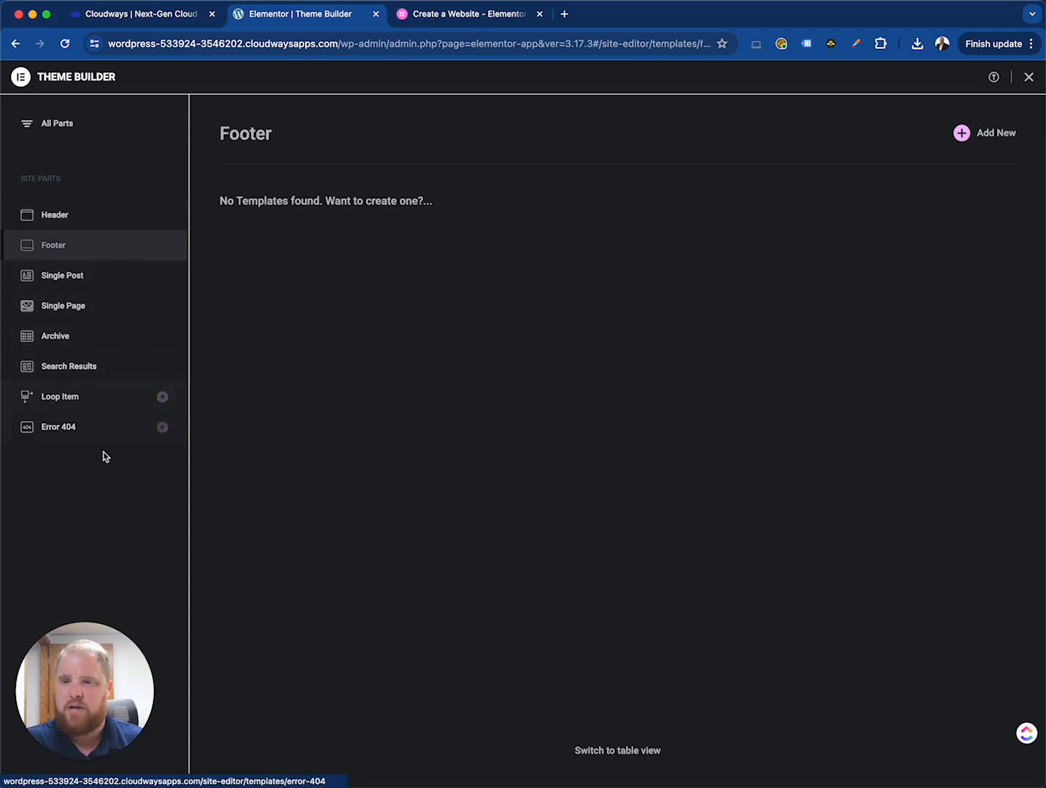
pyautogui.click(96, 227)
pyautogui.click(117, 247)
pyautogui.click(121, 217)
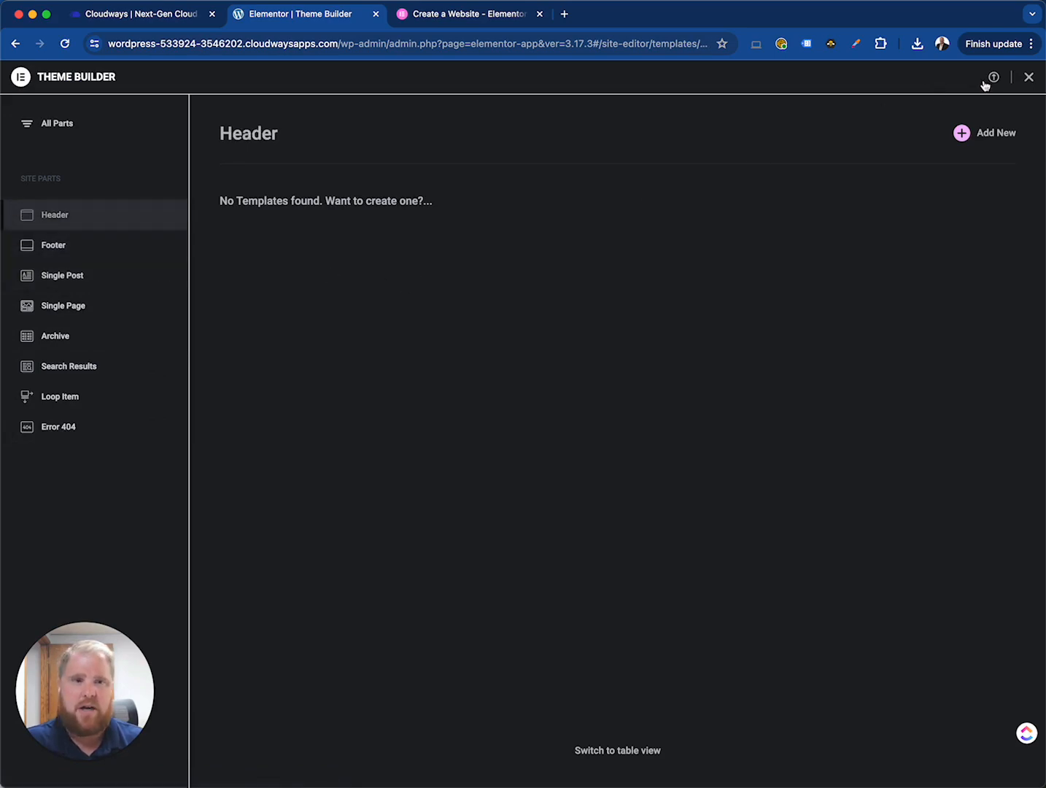
pyautogui.click(1024, 79)
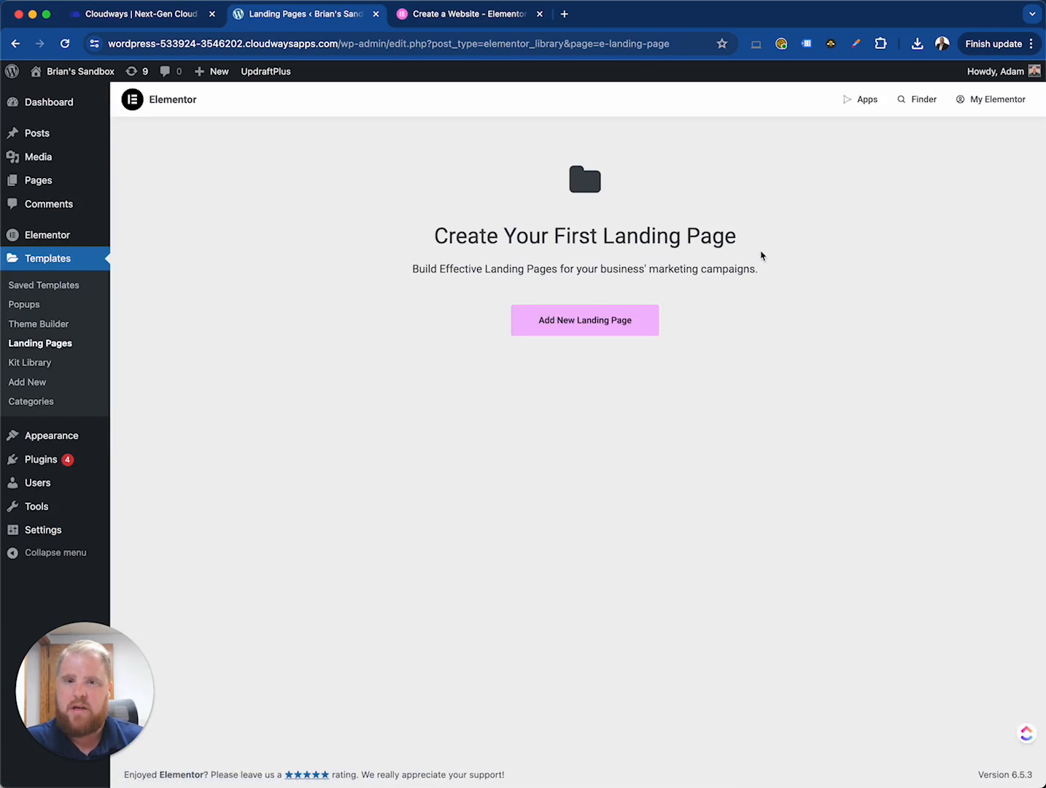
# - Open the Kit Library from the Landing Pages screen and scroll through the featured website kits
pyautogui.moveTo(789, 281); pyautogui.dragTo(384, 207)
pyautogui.click(380, 327)
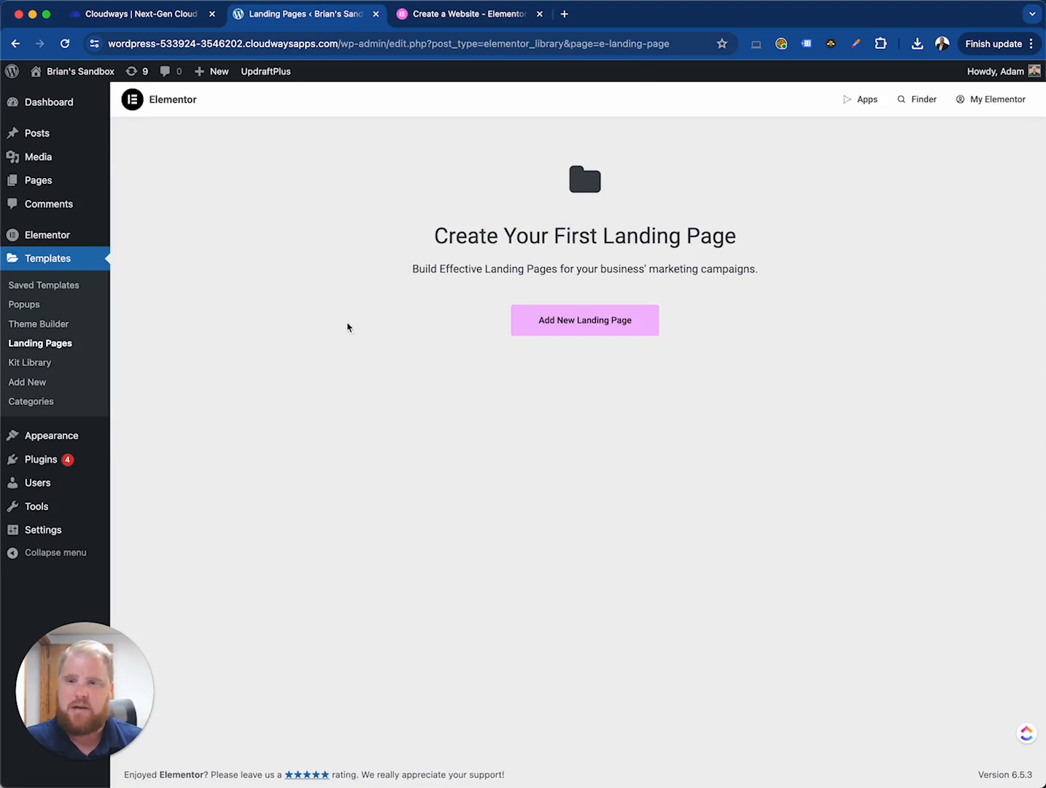
pyautogui.click(43, 369)
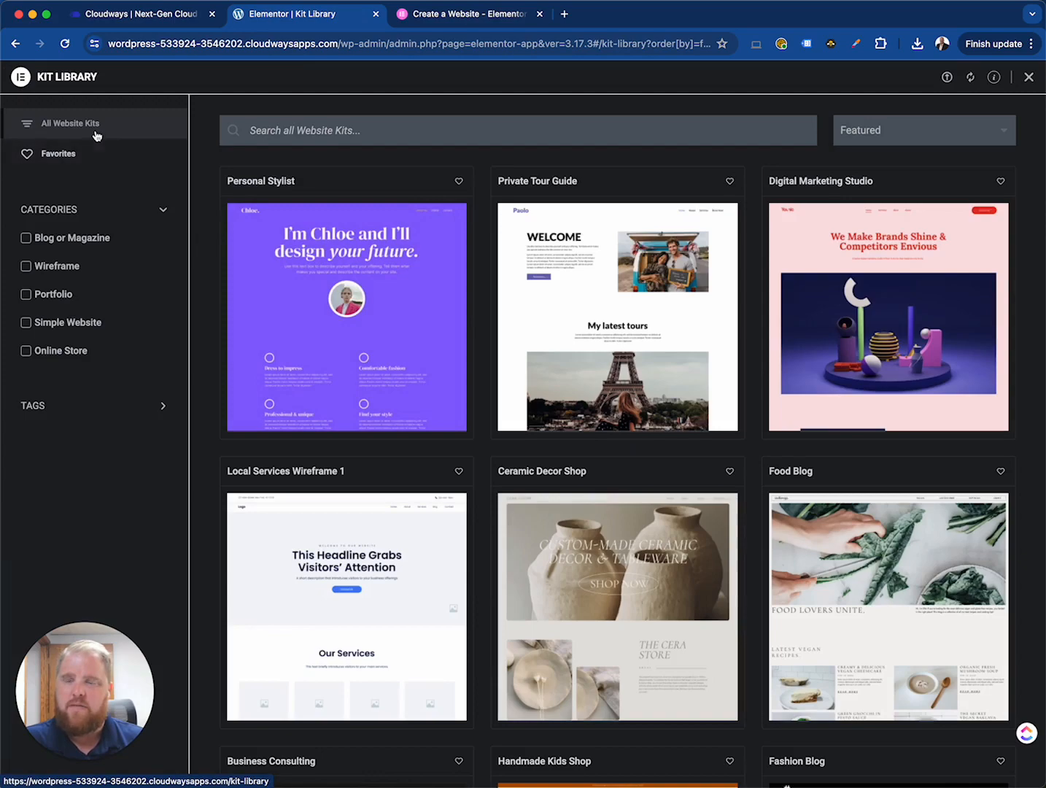
pyautogui.scroll(-1, 636, 439)
pyautogui.scroll(-15, 636, 437)
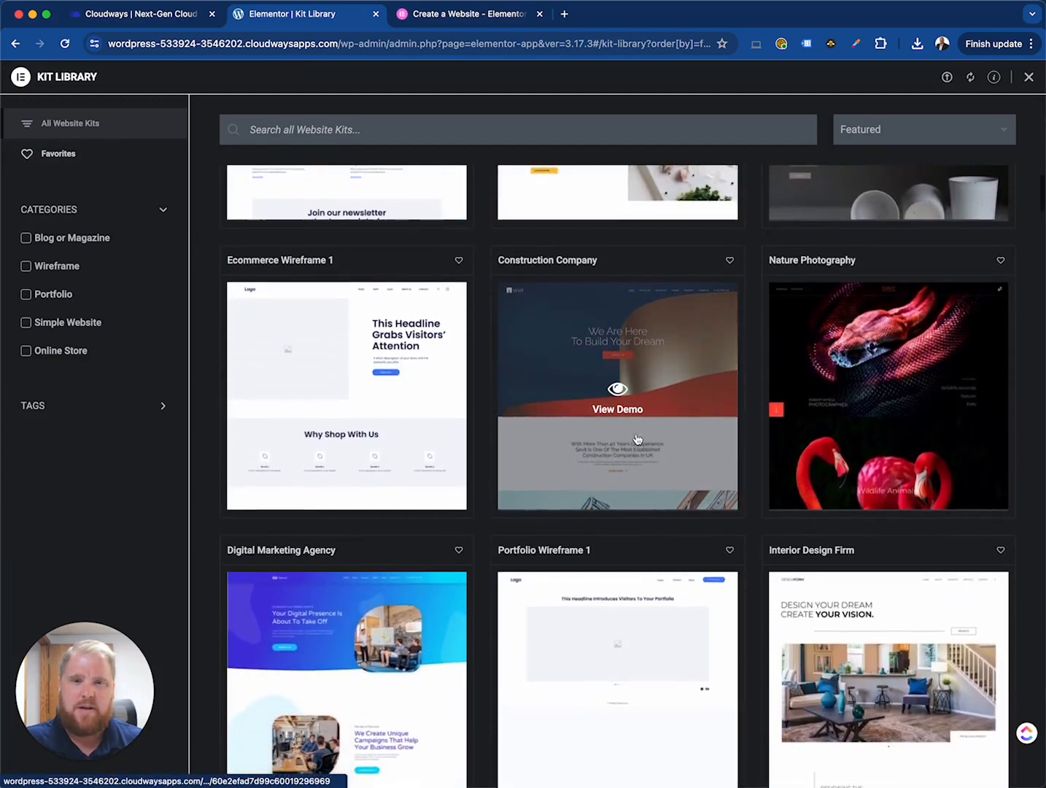
# - Browse further down the Kit Library's list of website kits
pyautogui.scroll(-5, 637, 437)
pyautogui.scroll(-15, 637, 438)
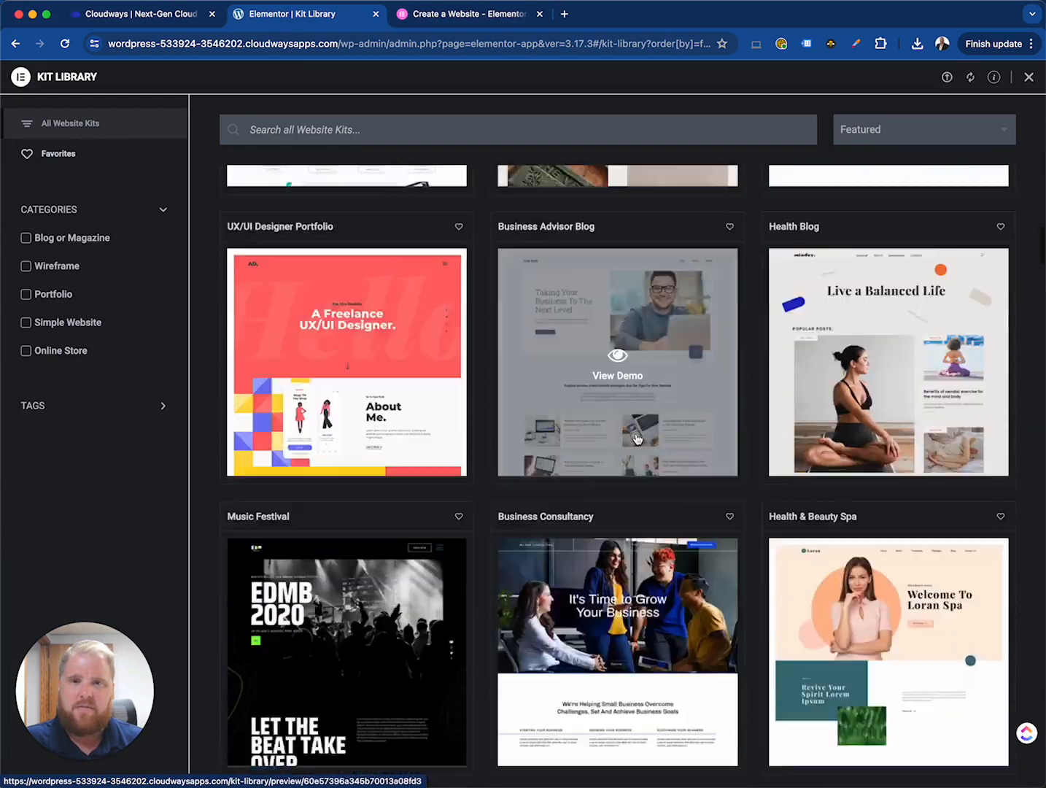
pyautogui.scroll(-5, 616, 409)
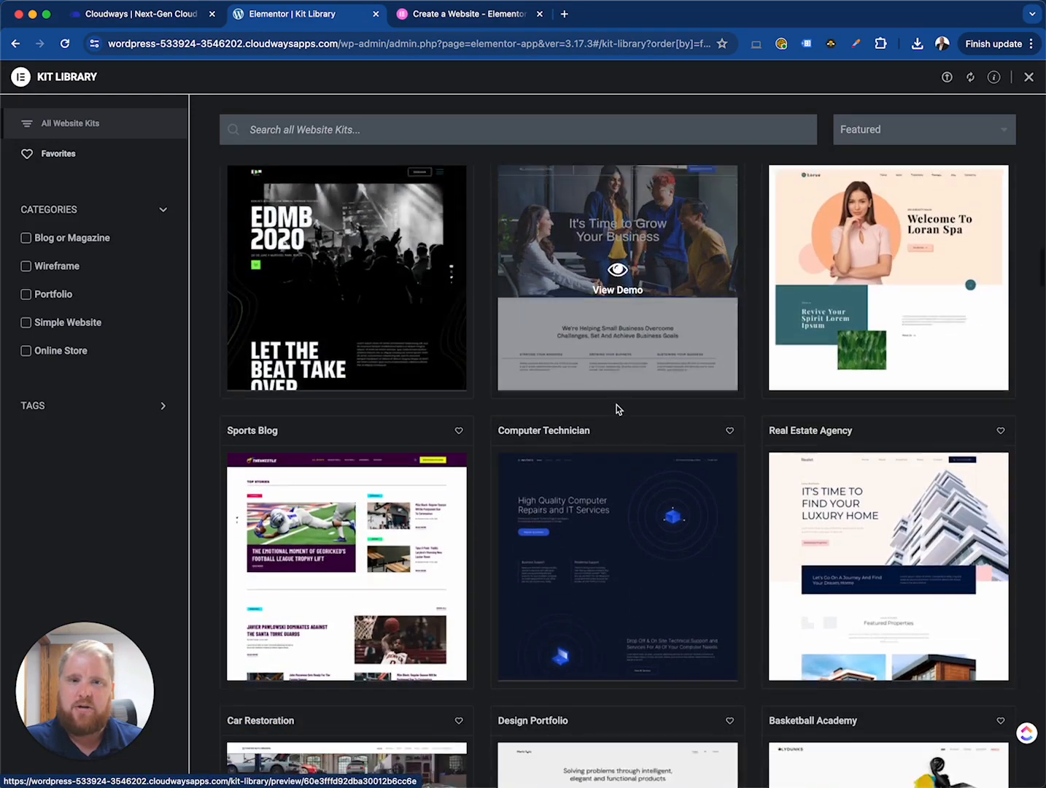
pyautogui.scroll(5, 365, 350)
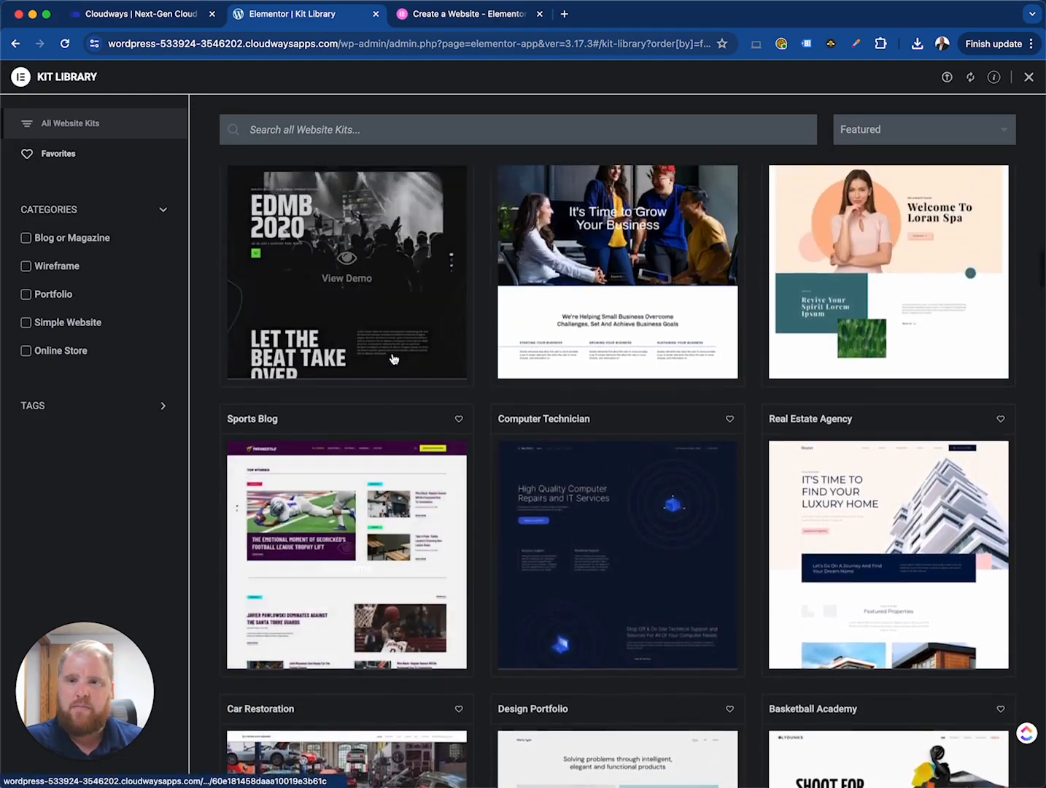
pyautogui.scroll(-14, 387, 343)
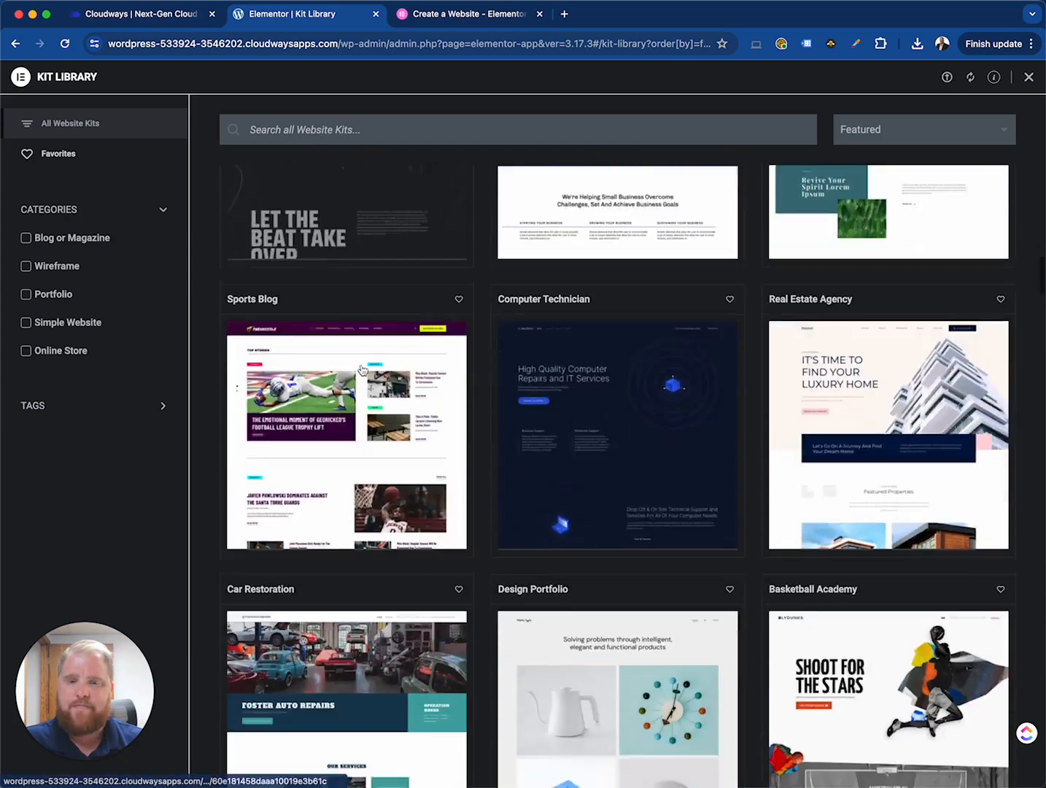
pyautogui.scroll(-6, 636, 379)
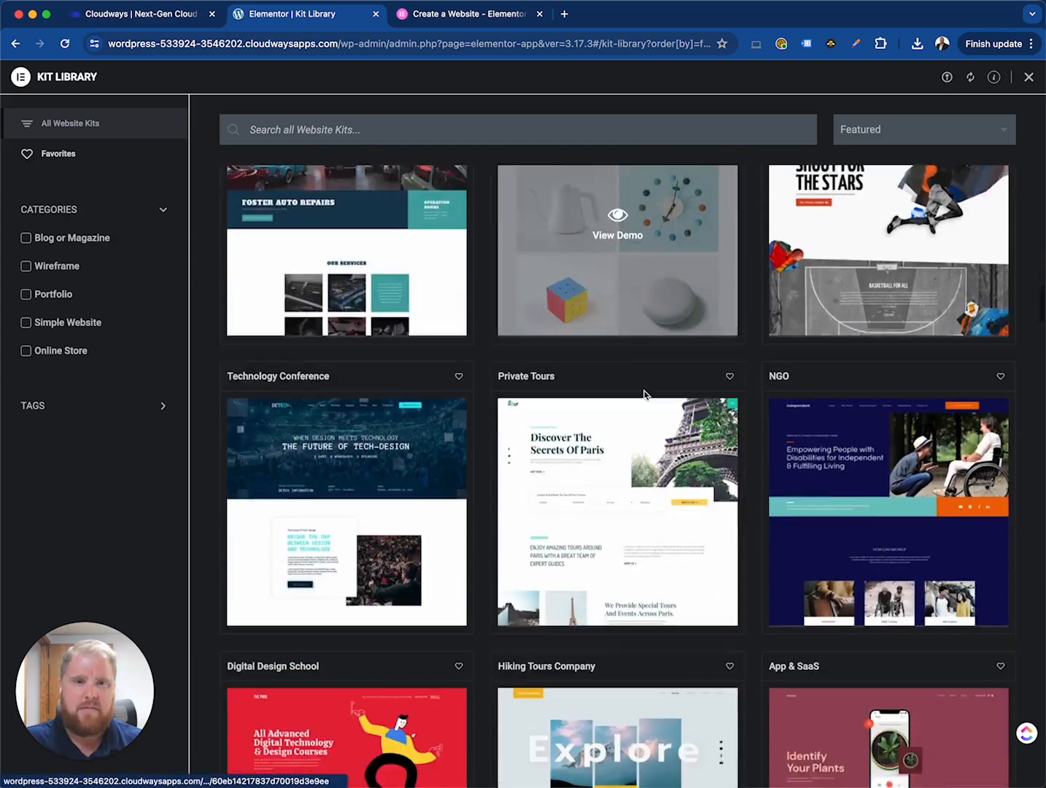
pyautogui.scroll(-15, 593, 431)
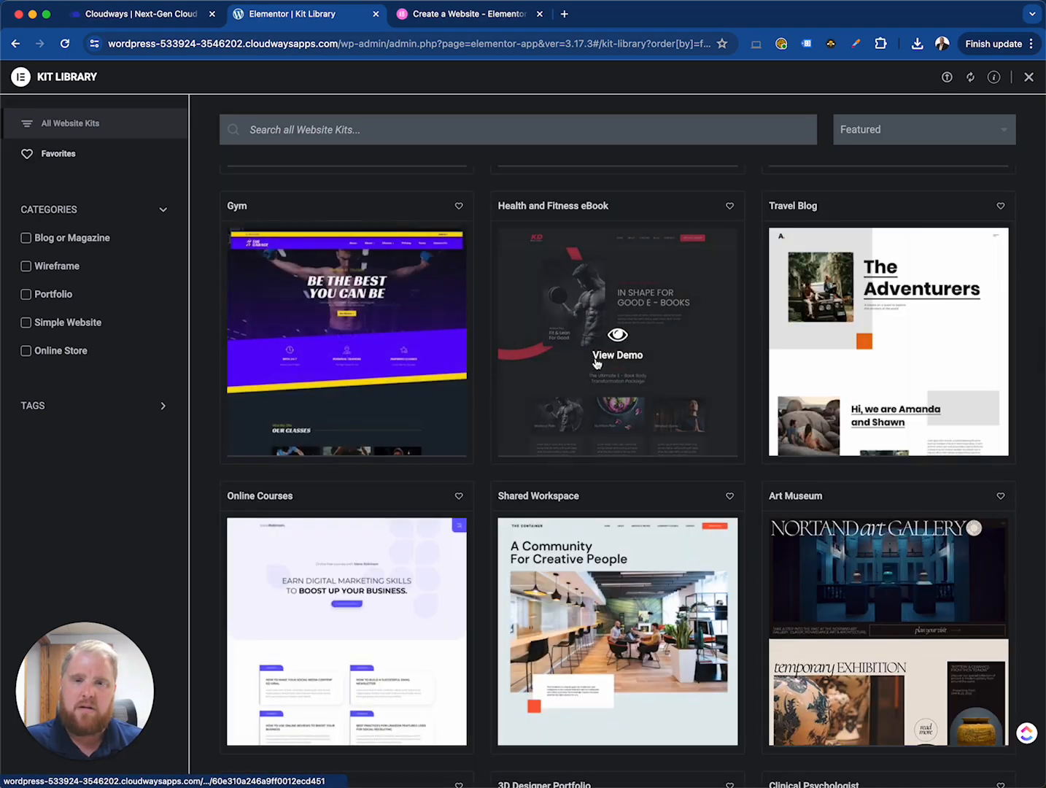
pyautogui.scroll(-20, 624, 383)
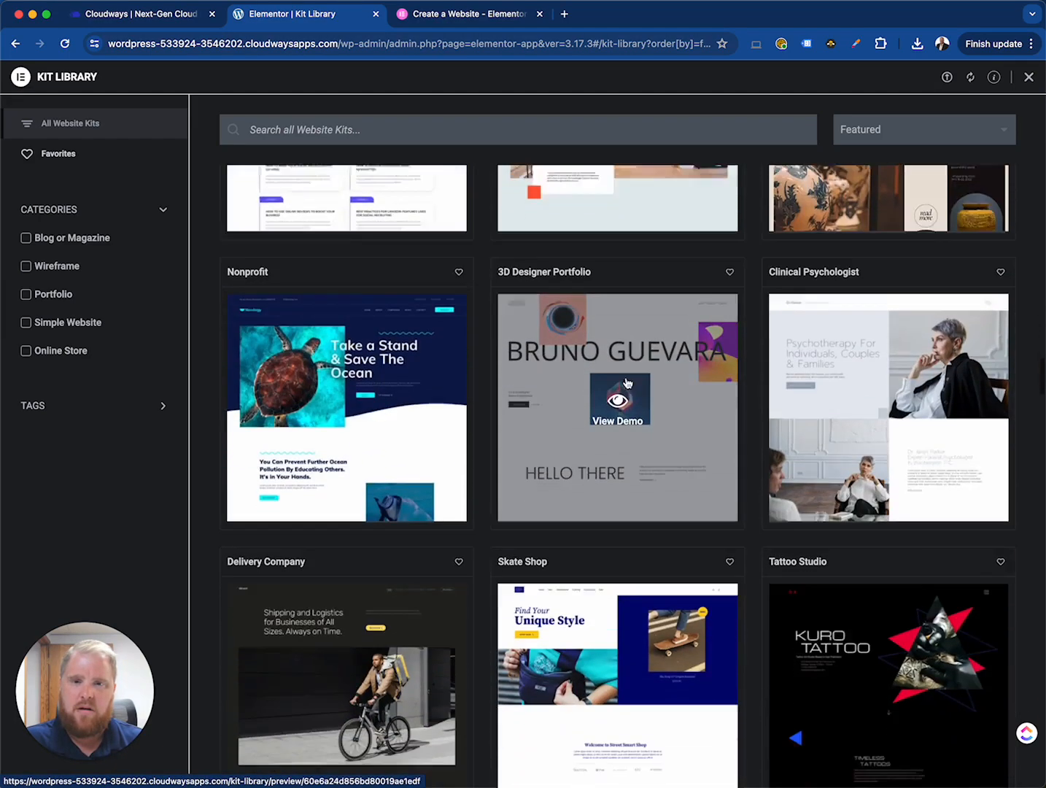
pyautogui.scroll(-12, 626, 383)
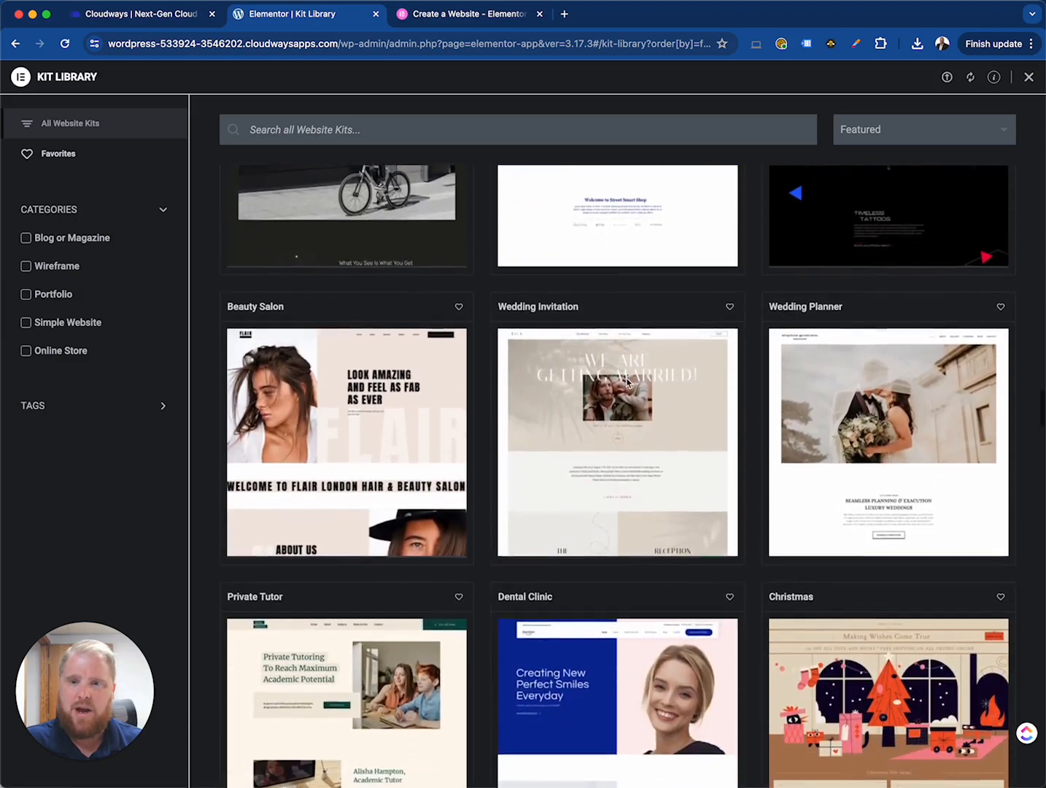
pyautogui.scroll(-3, 625, 383)
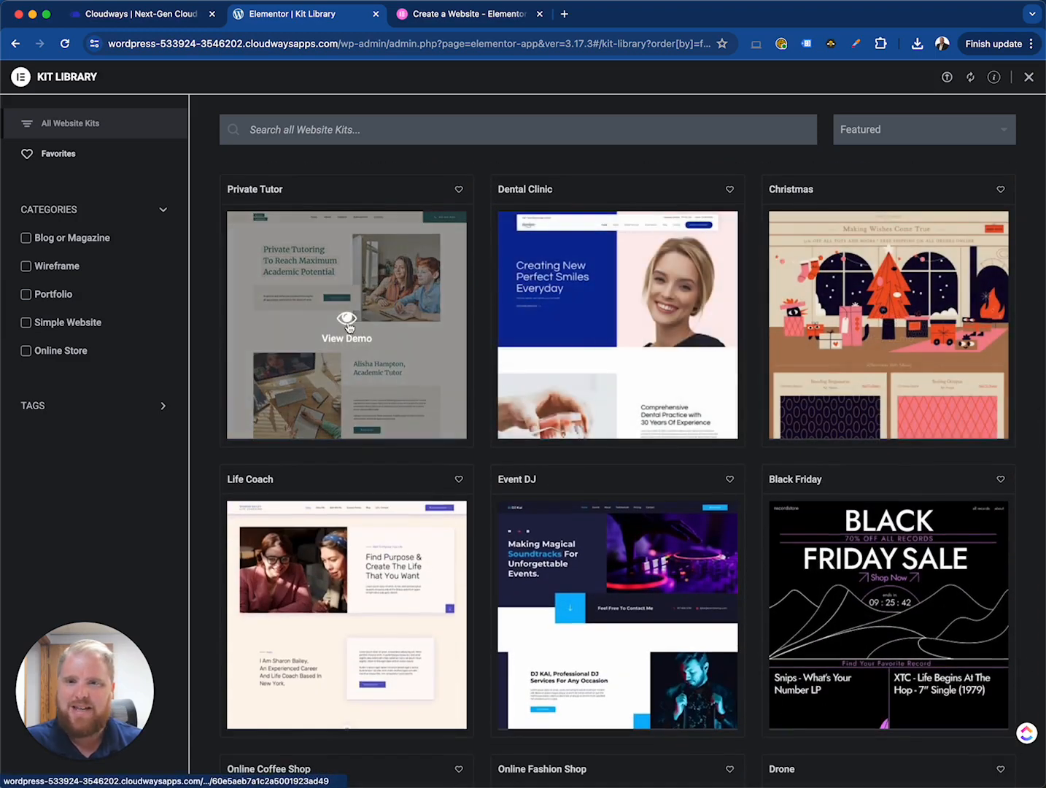
# - Preview the Private Tutor kit and apply it to the site
pyautogui.click(348, 327)
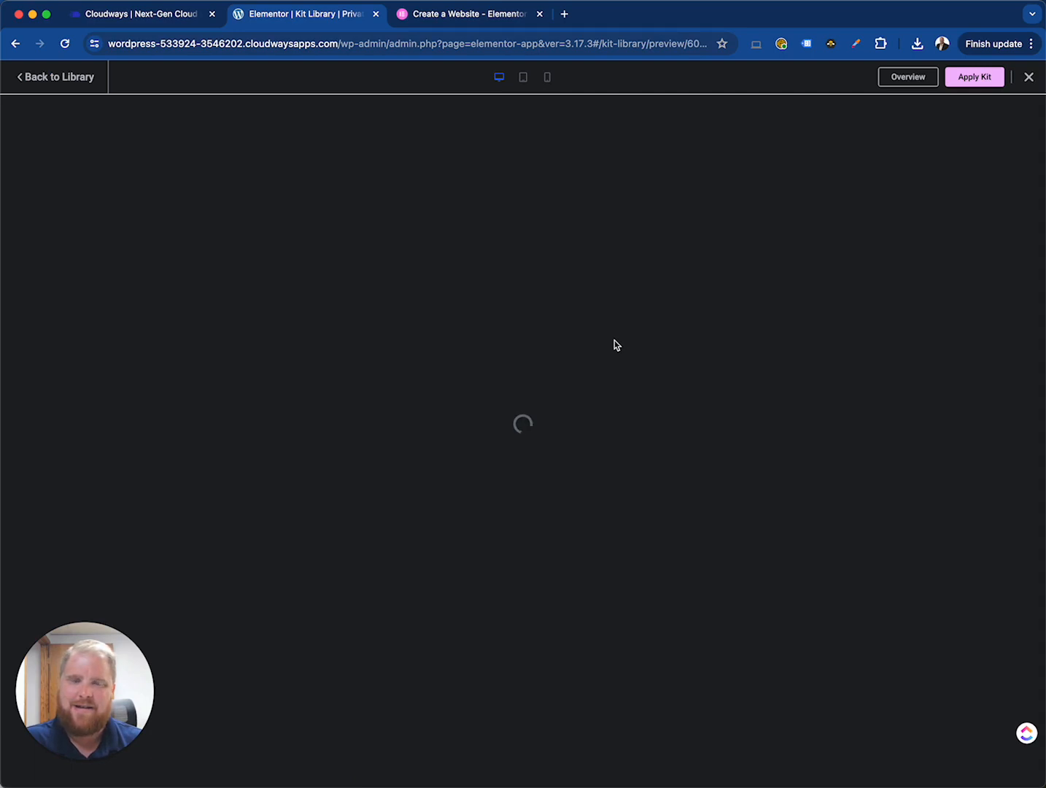
pyautogui.click(973, 78)
pyautogui.click(588, 466)
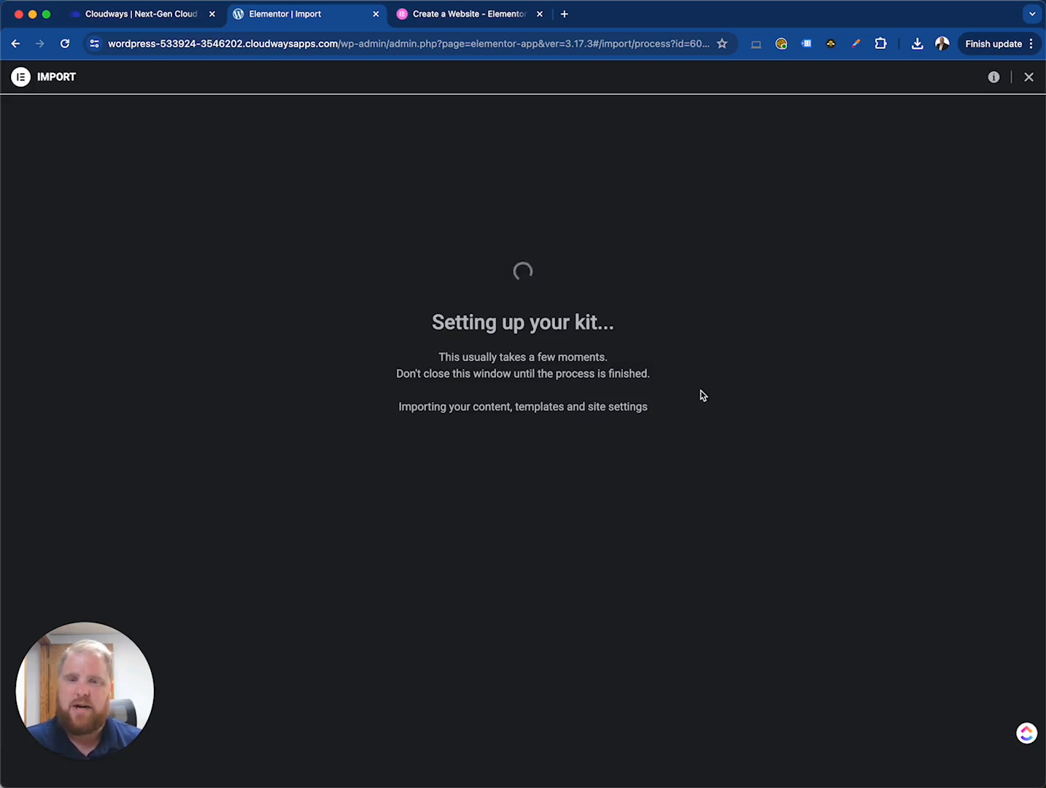
# - Open the Kits Library on elementor.com and browse its website kits
pyautogui.hotkey('ctrl', 'Tab')
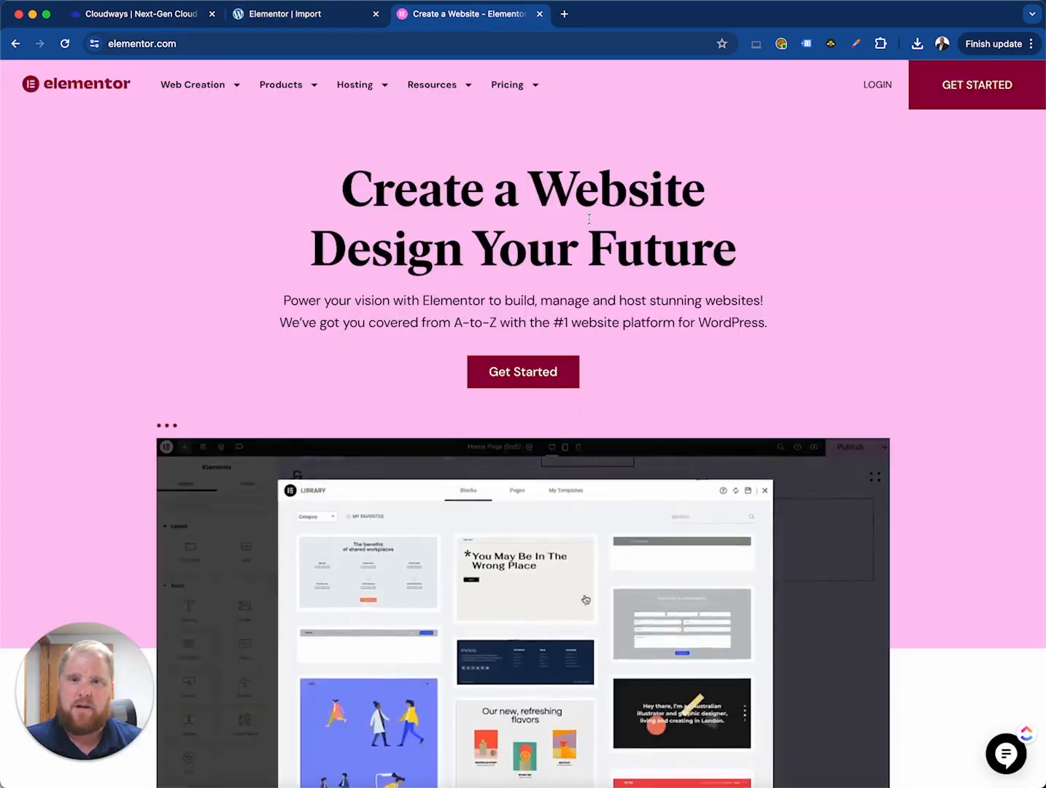
pyautogui.moveTo(457, 91)
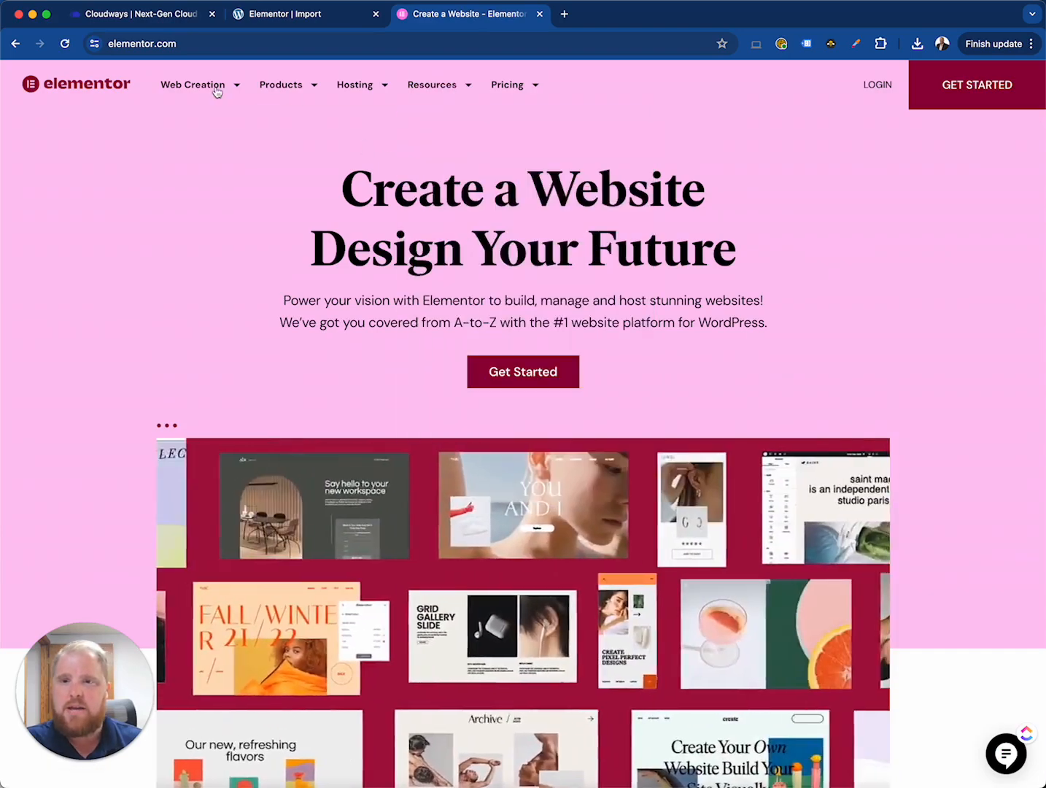
pyautogui.moveTo(239, 90)
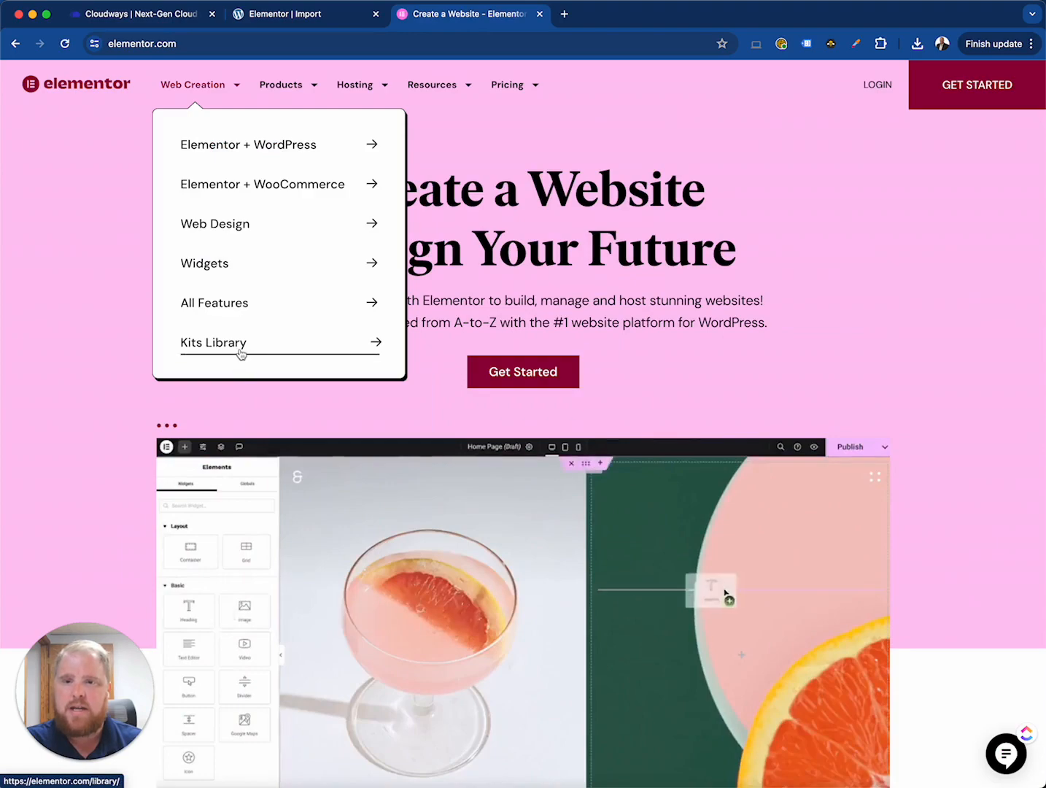
pyautogui.click(241, 357)
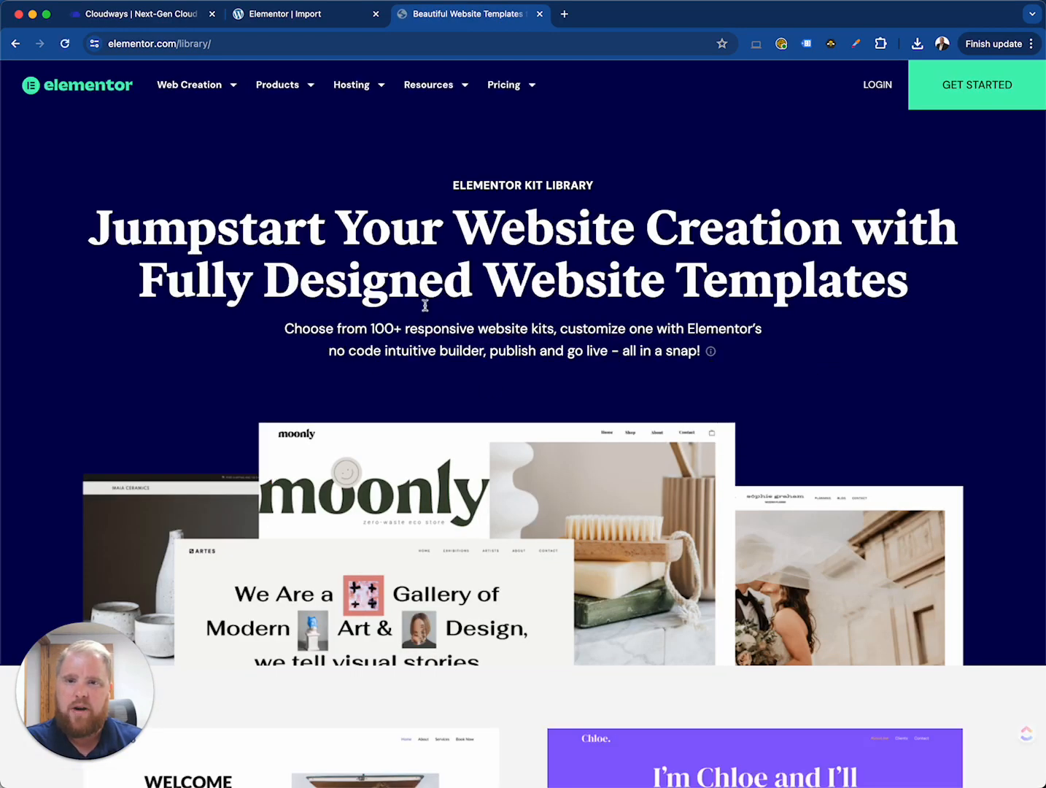
pyautogui.scroll(-5, 380, 373)
pyautogui.scroll(-6, 380, 373)
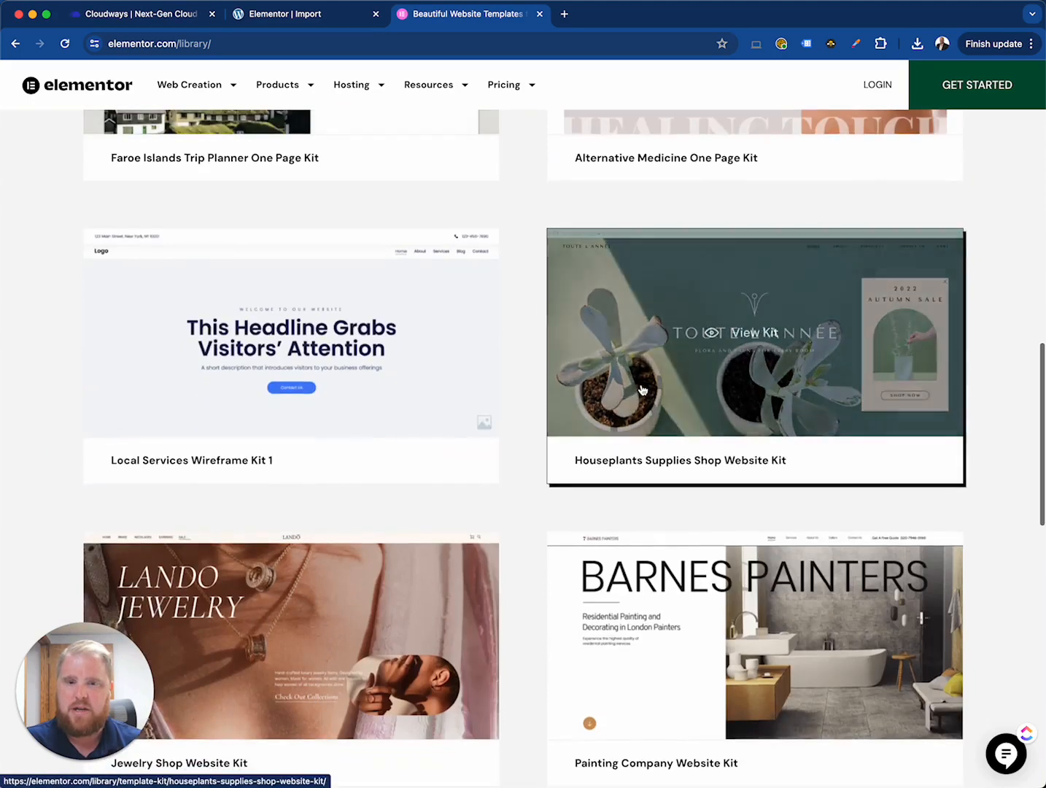
pyautogui.click(641, 391)
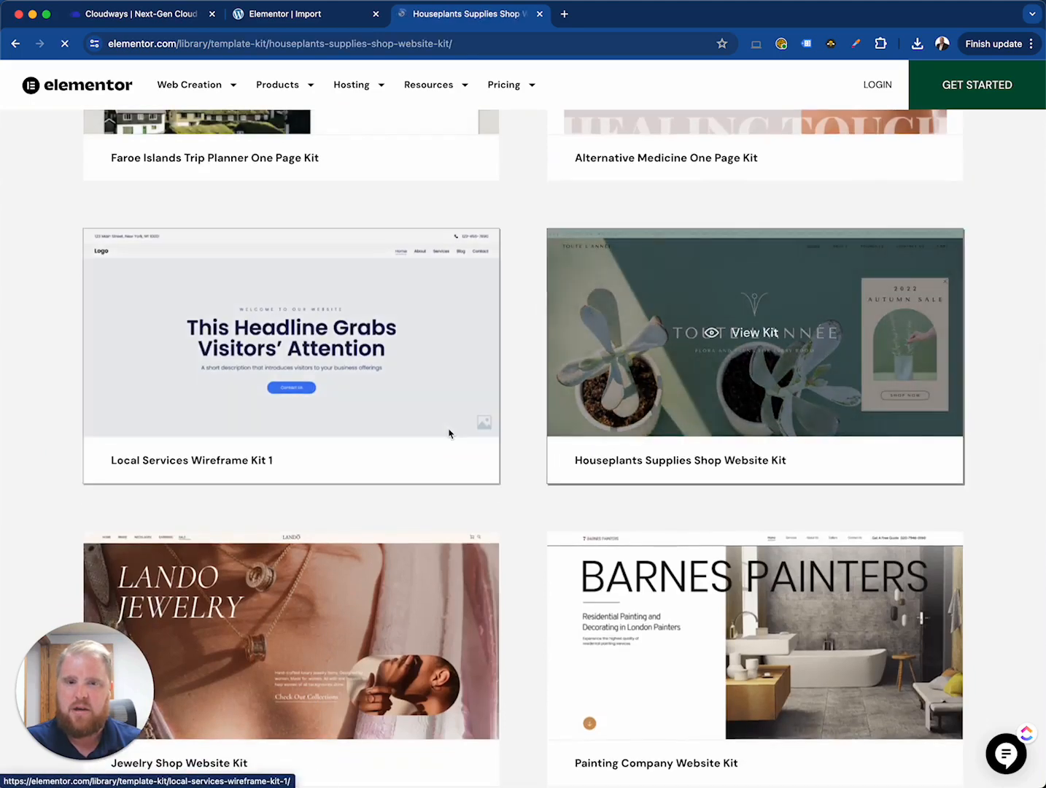
pyautogui.click(727, 277)
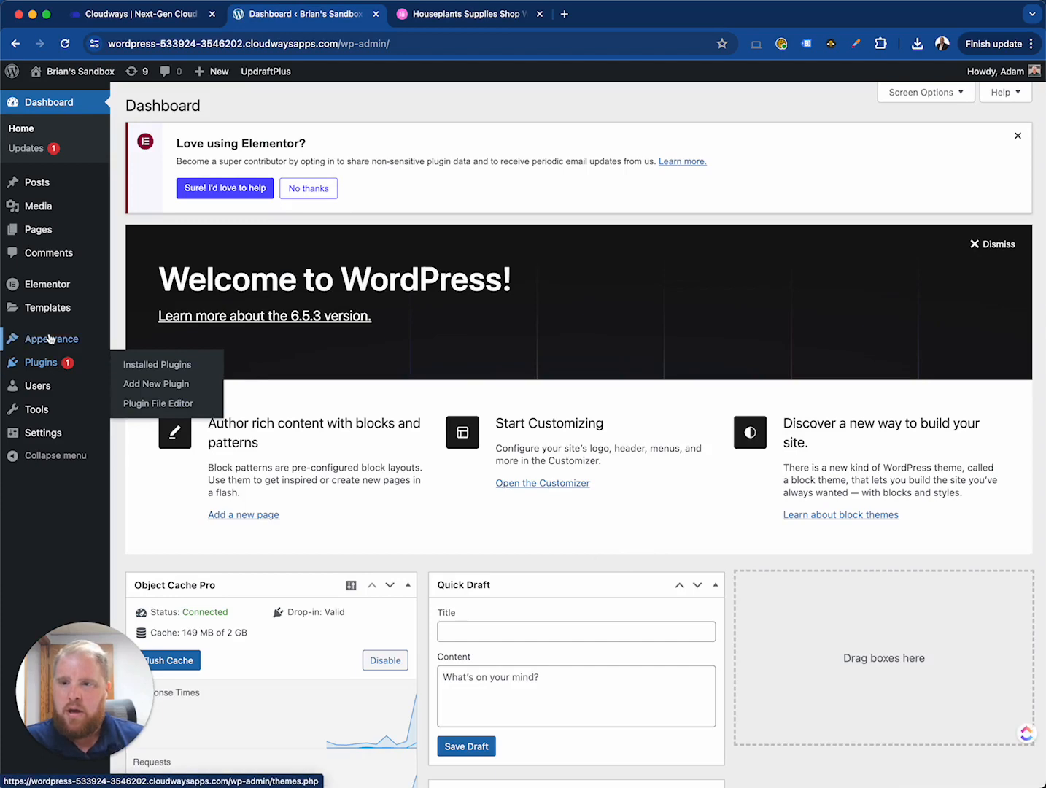
# - Open Saved Templates, check the Page tab, and list all published templates
pyautogui.moveTo(65, 312)
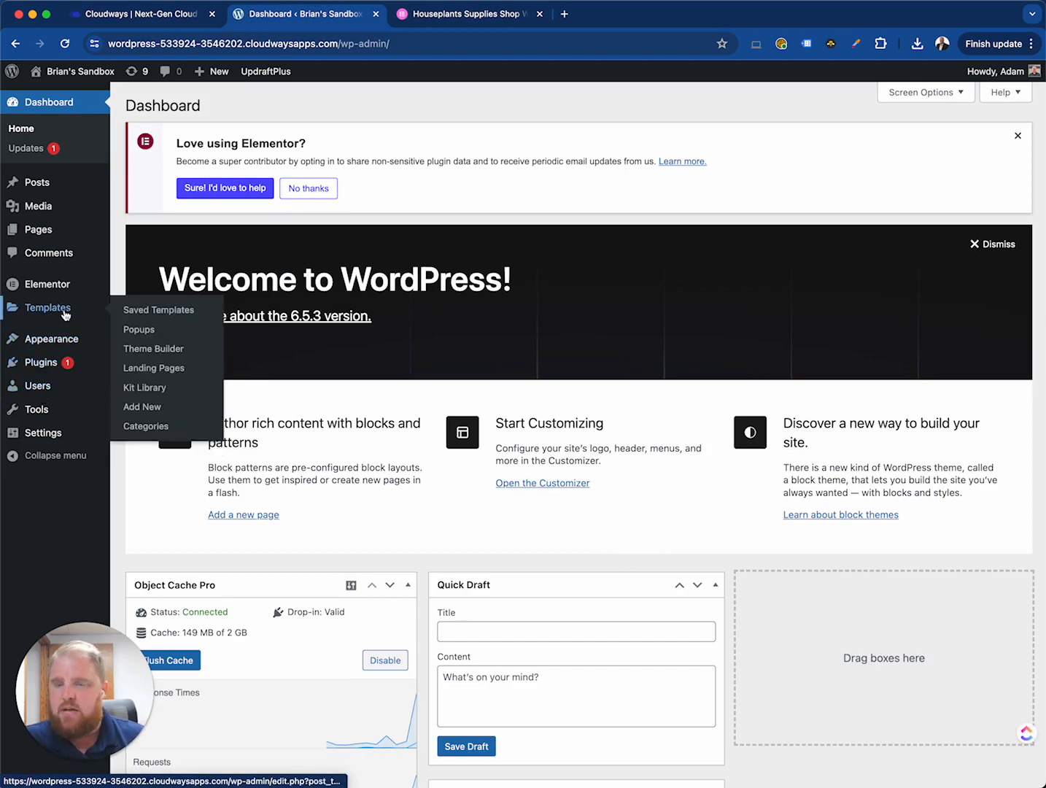
pyautogui.click(167, 309)
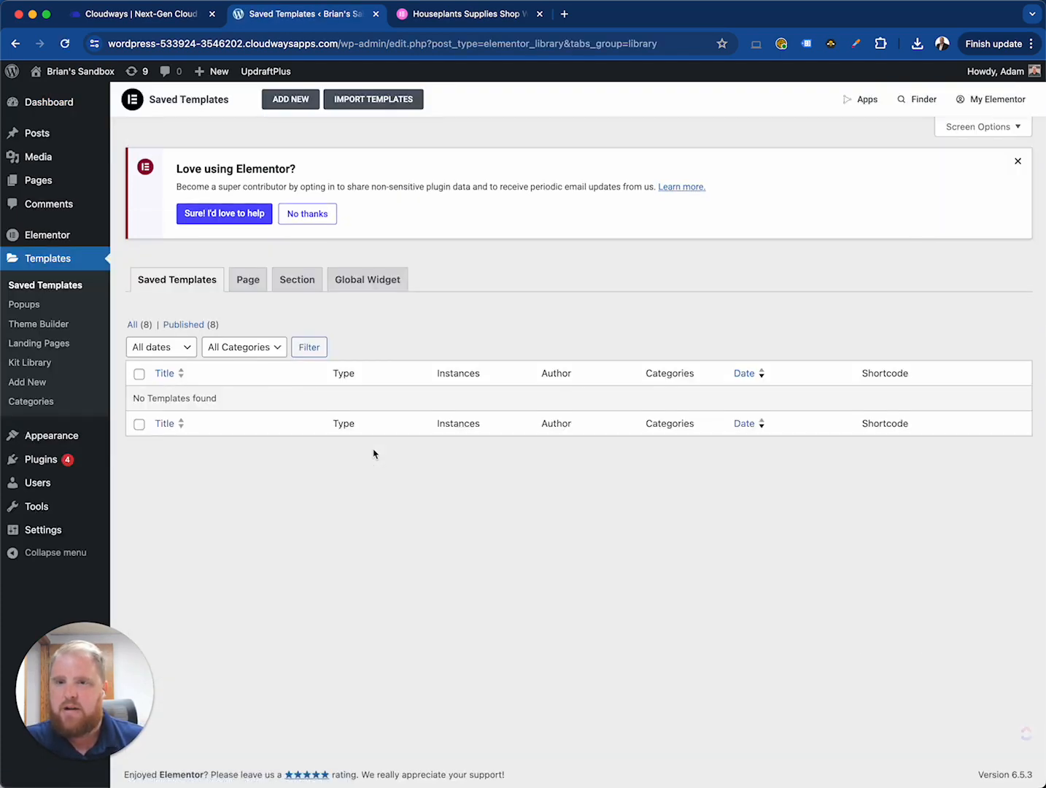
pyautogui.click(248, 283)
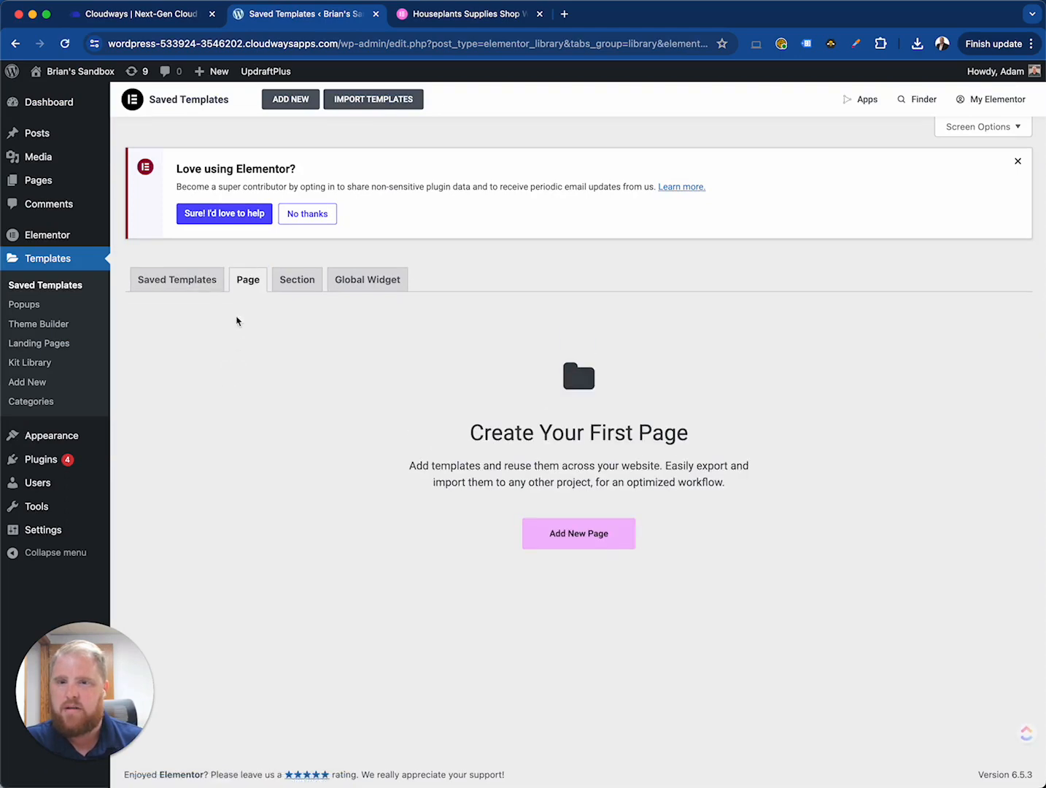
pyautogui.click(185, 282)
pyautogui.click(186, 329)
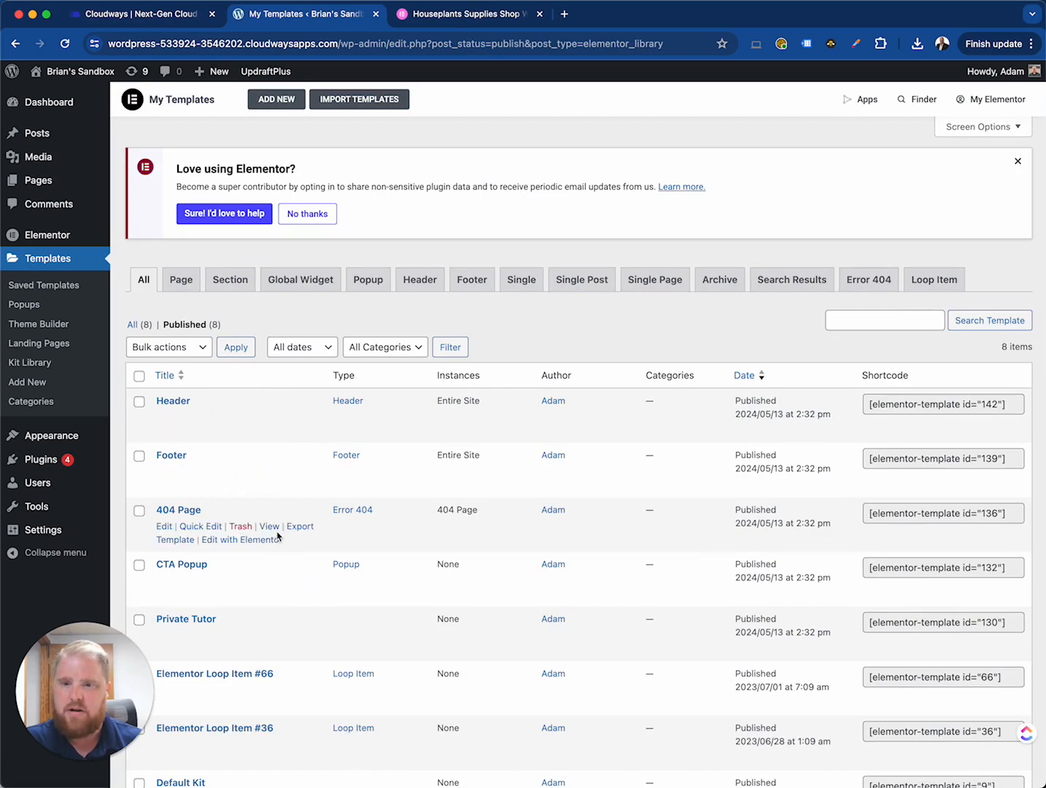
pyautogui.scroll(-3, 277, 536)
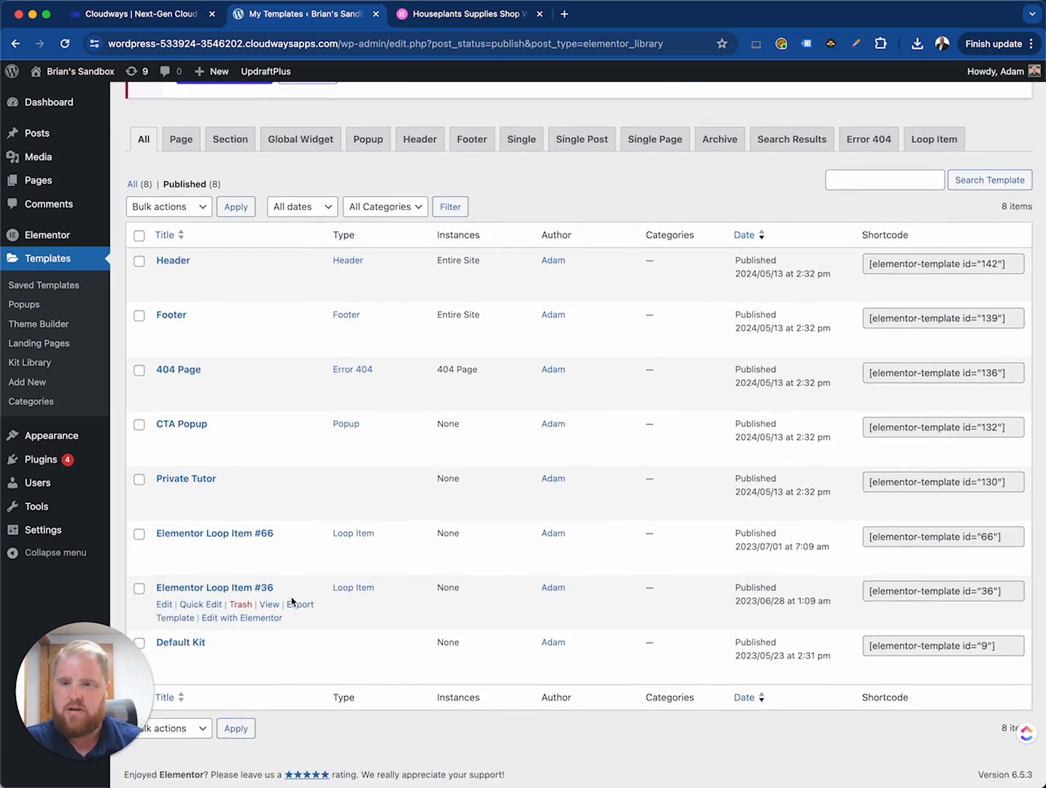
pyautogui.scroll(3, 292, 602)
# - Open the Header site part from Theme Builder in Elementor and inspect the WordPress Menu widget's menu setting
pyautogui.click(38, 324)
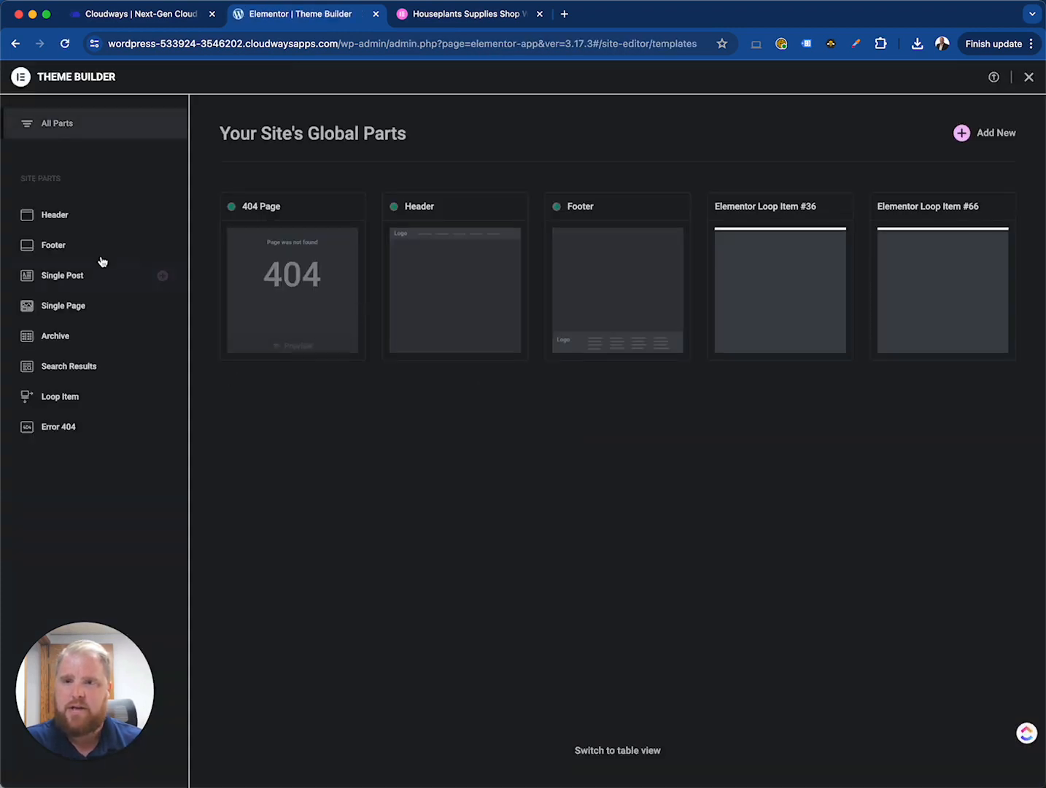
pyautogui.click(456, 265)
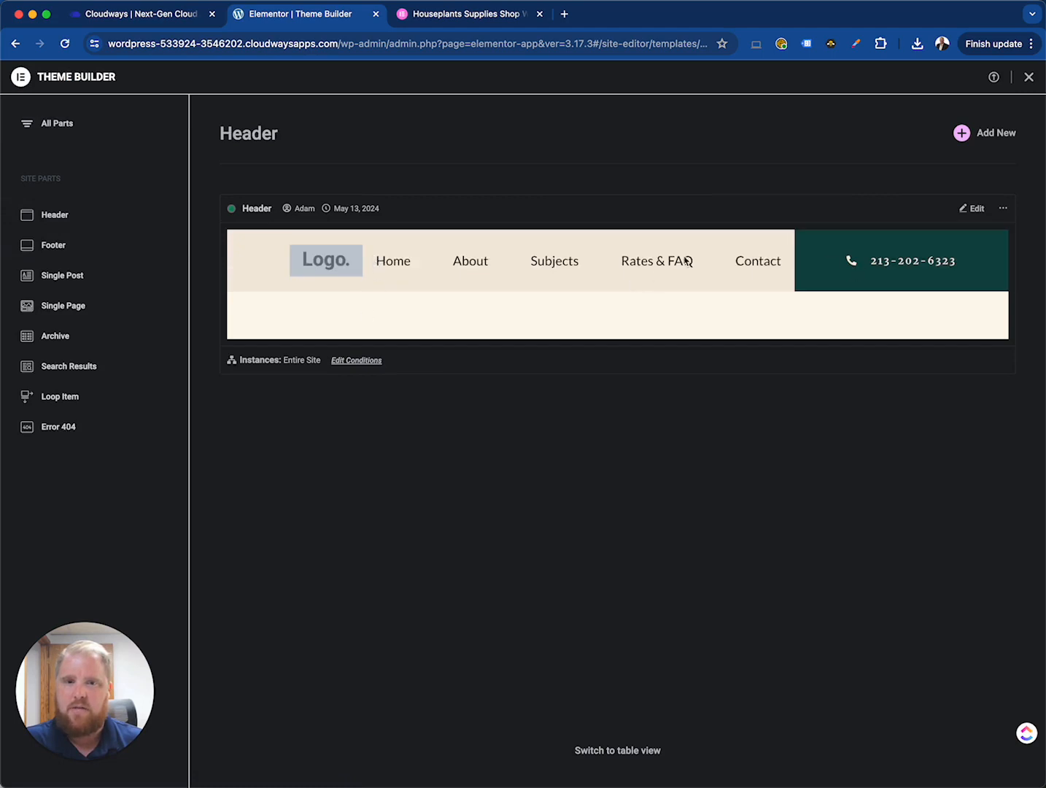
pyautogui.click(971, 207)
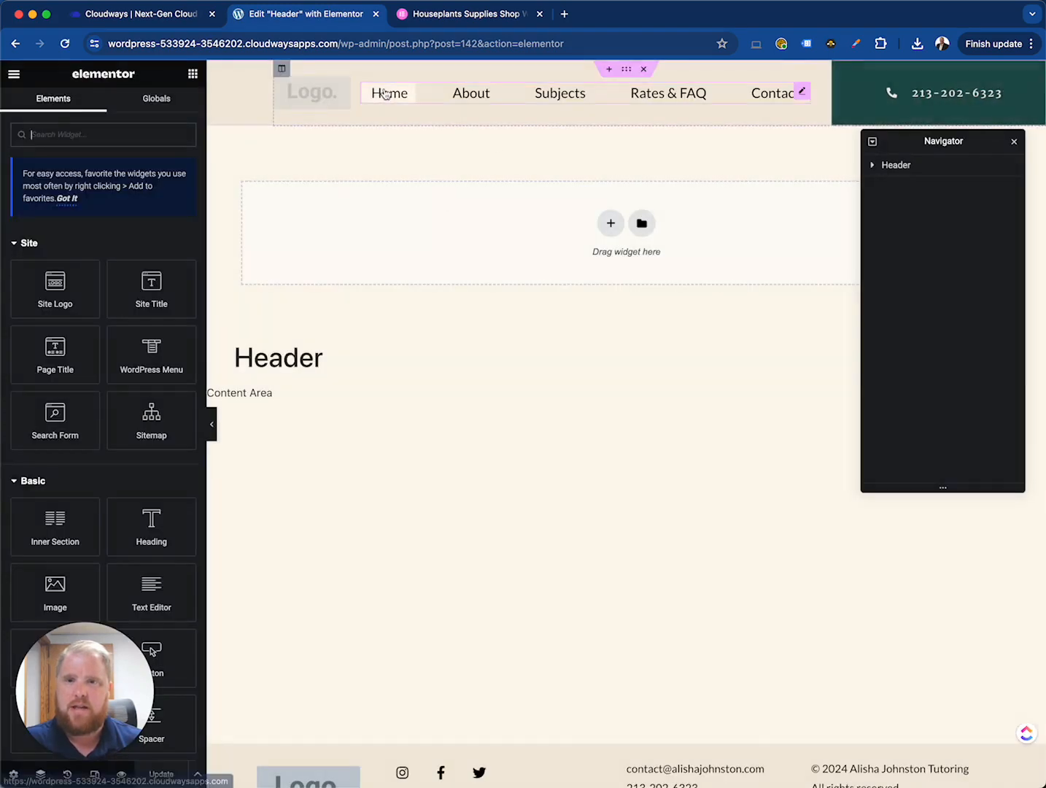
pyautogui.click(391, 95)
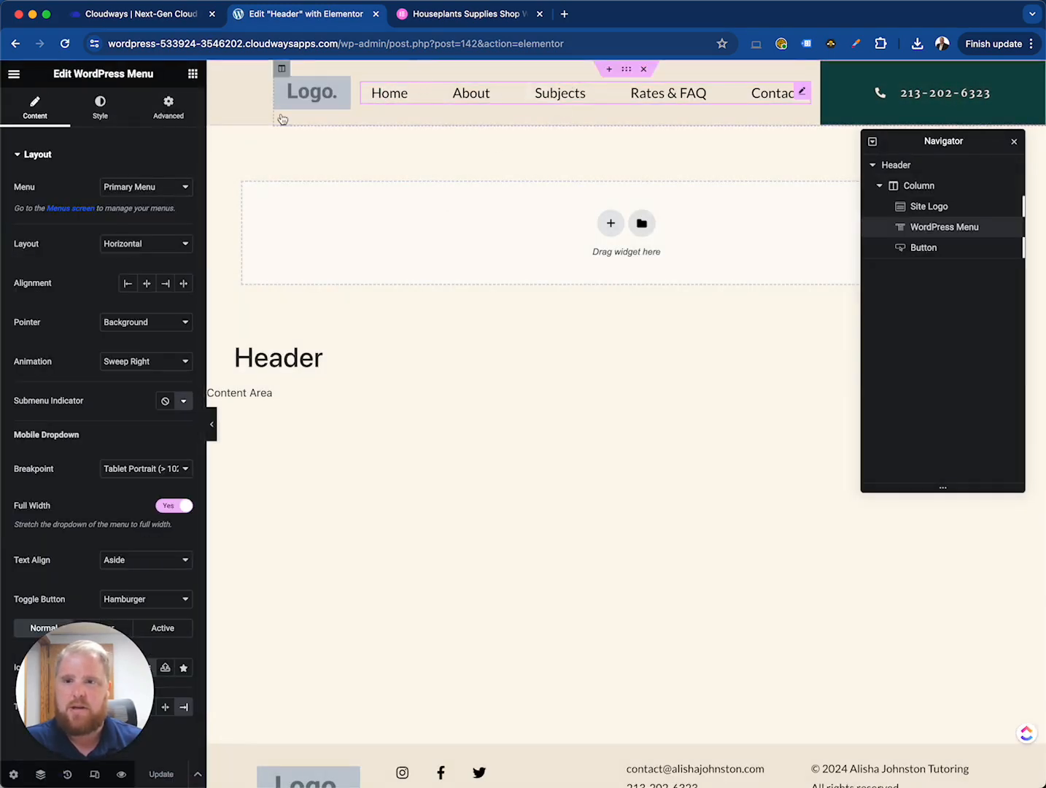
pyautogui.click(126, 194)
pyautogui.click(78, 191)
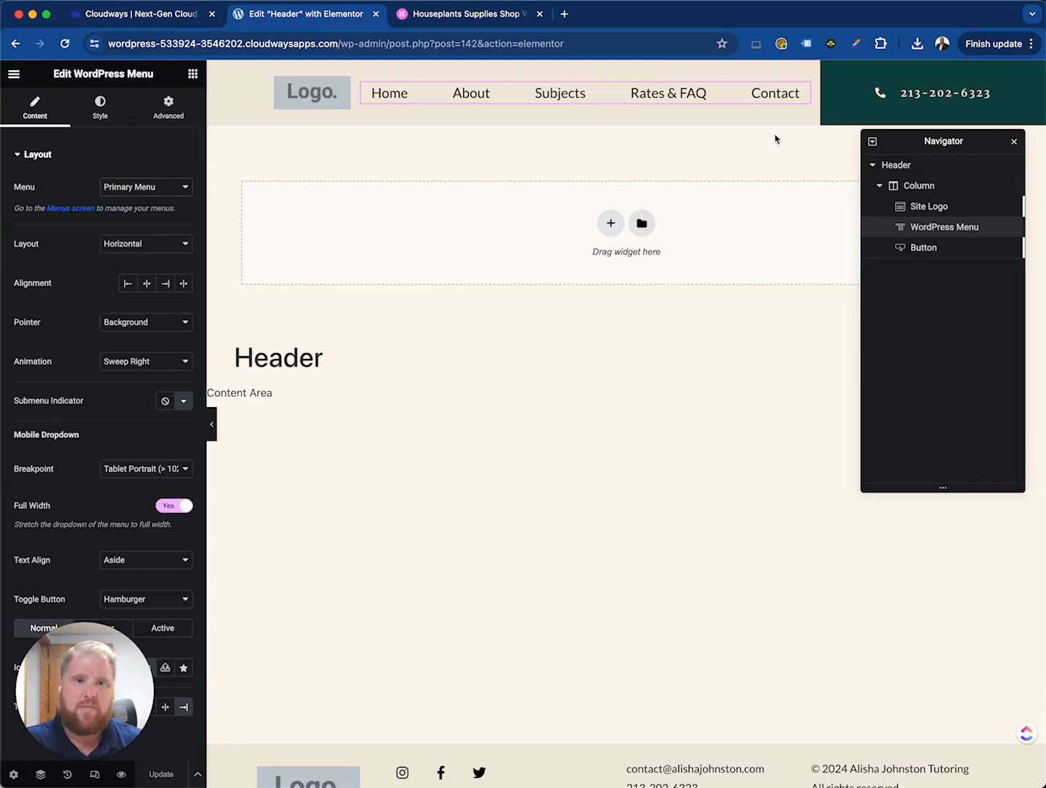
# - Change the header button's icon to Pills and set its icon spacing to 23
pyautogui.click(907, 247)
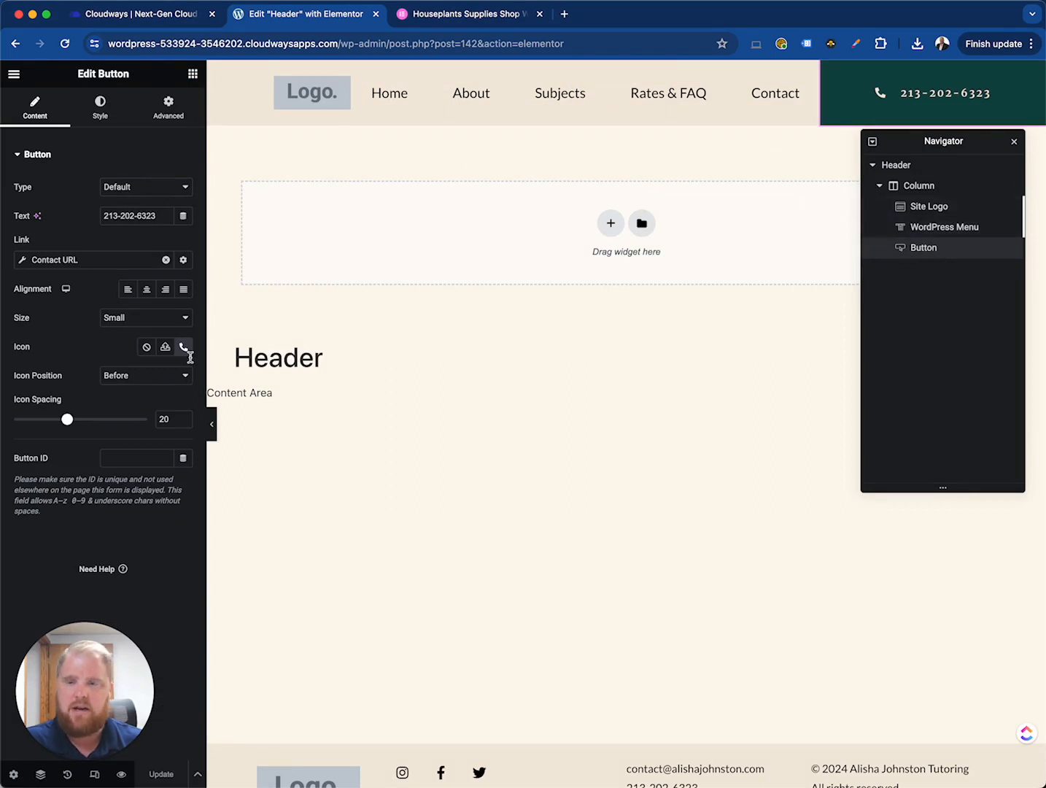
pyautogui.click(139, 192)
pyautogui.click(139, 184)
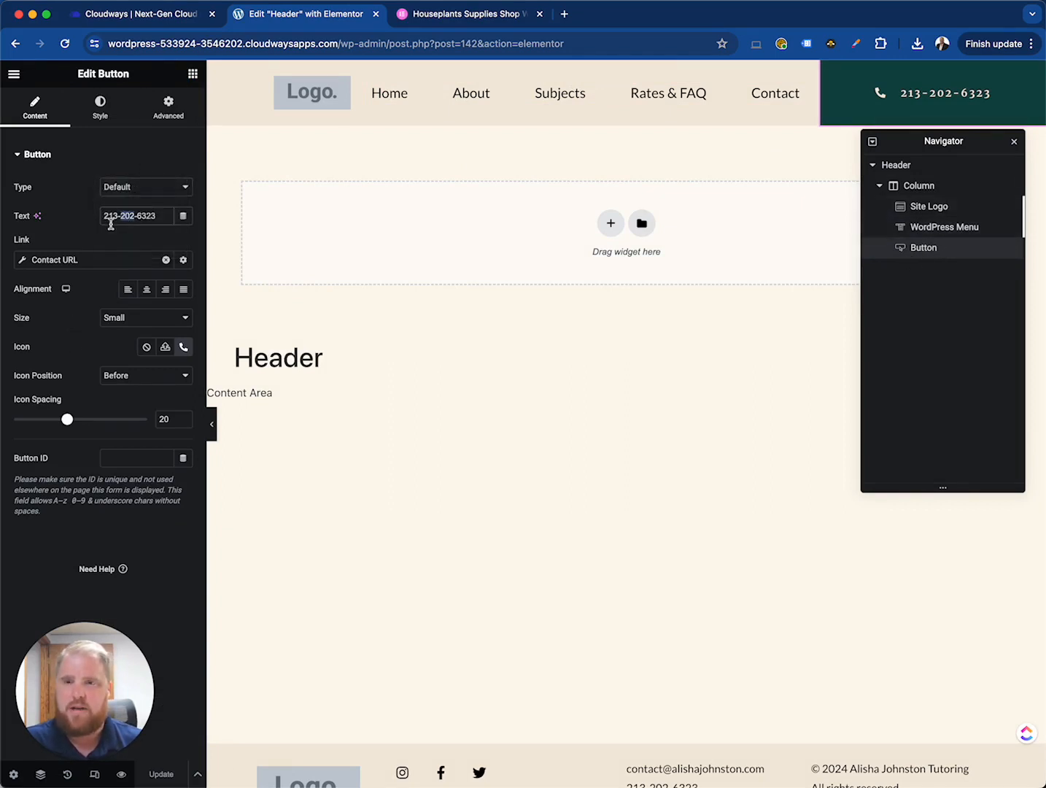
pyautogui.click(86, 228)
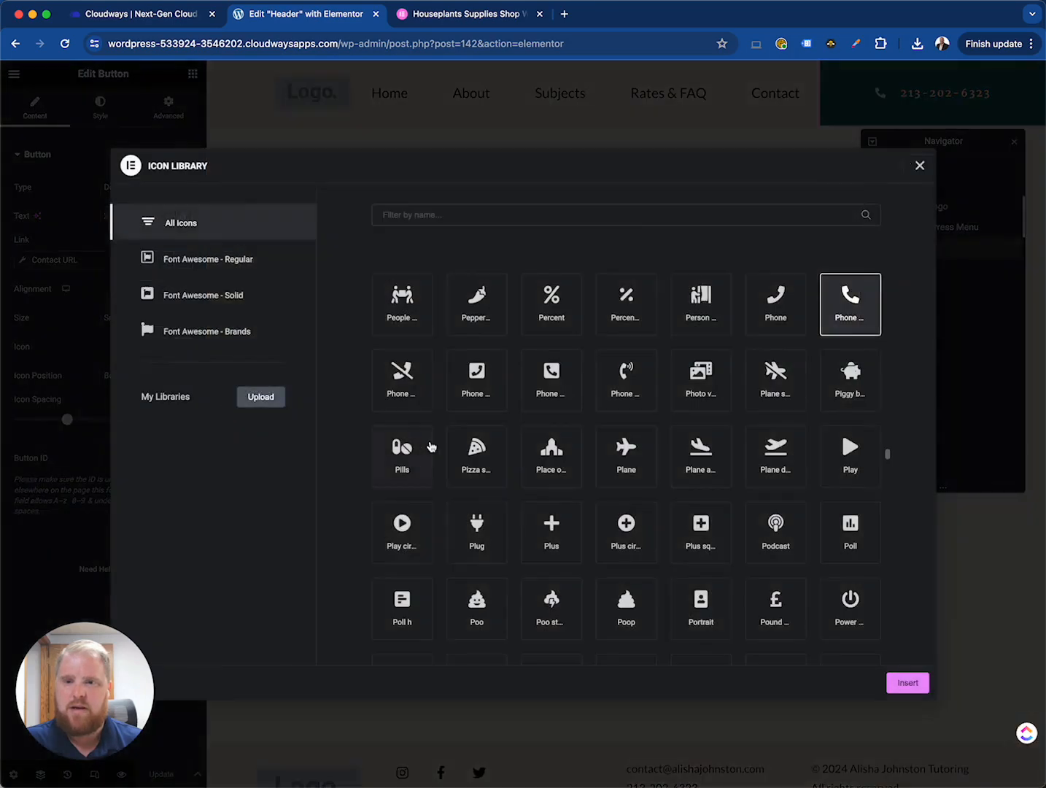
pyautogui.doubleClick(421, 454)
pyautogui.moveTo(67, 420)
pyautogui.mouseDown()
pyautogui.moveTo(103, 421)
pyautogui.moveTo(74, 421)
pyautogui.mouseUp()
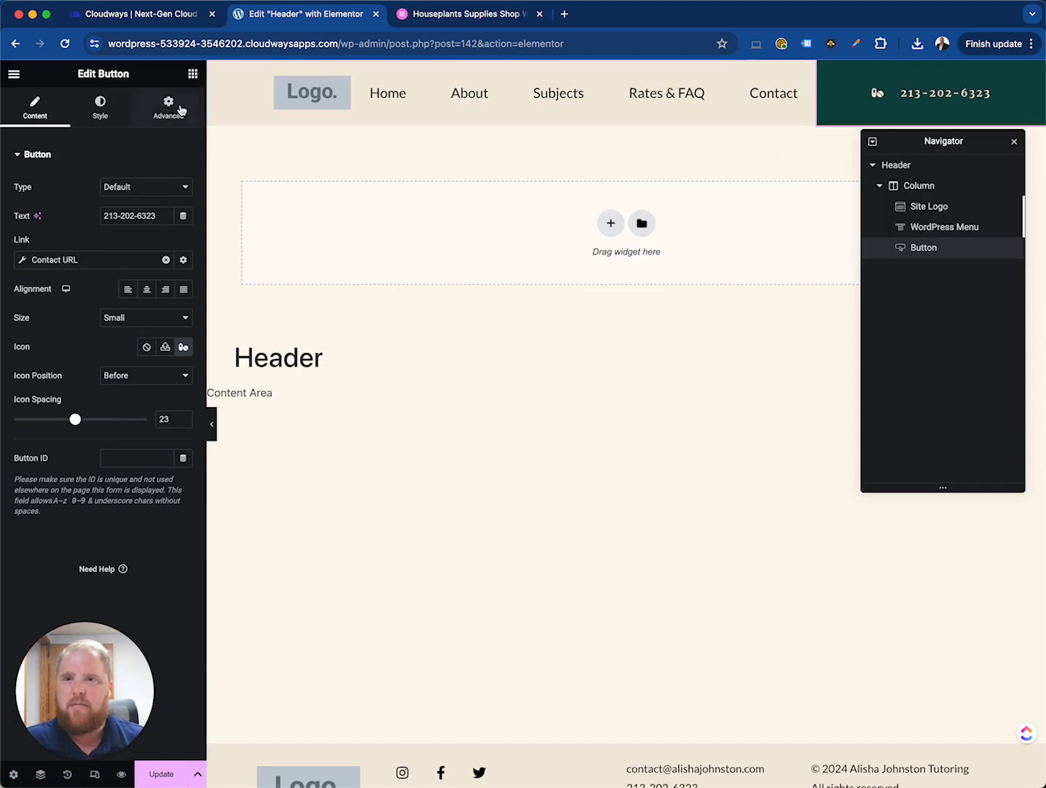
# - Set the header button's background colour to a bright turquoise
pyautogui.click(100, 110)
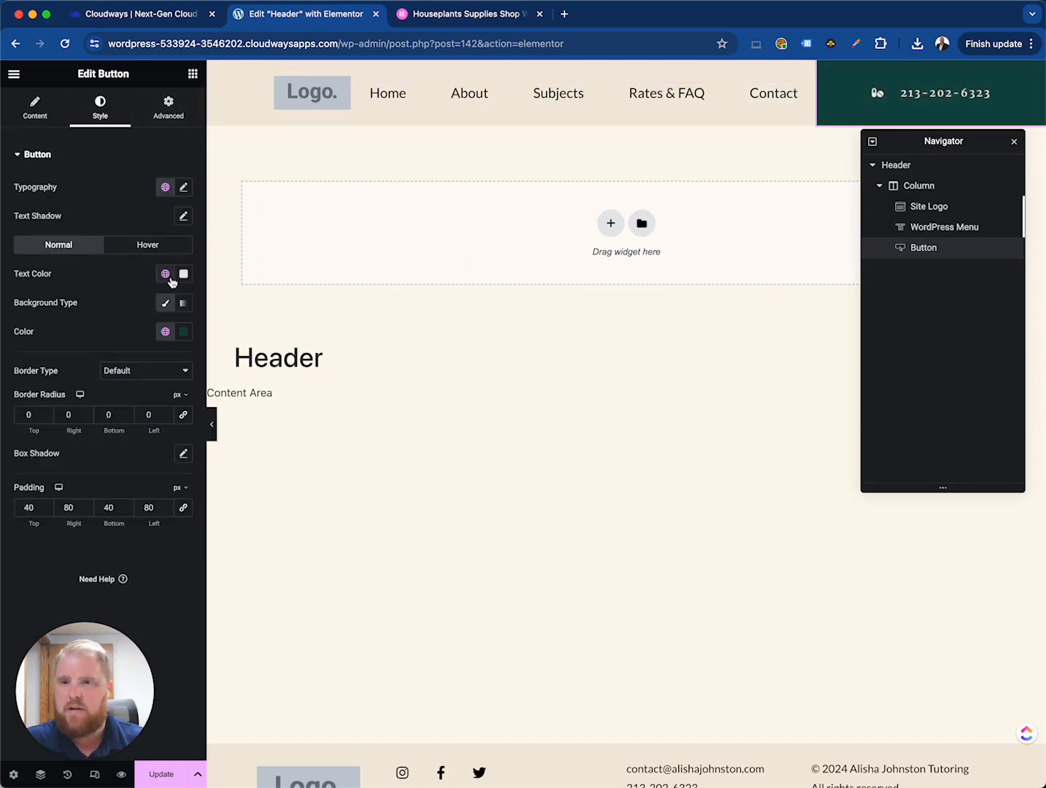
pyautogui.click(38, 154)
pyautogui.click(45, 156)
pyautogui.click(167, 304)
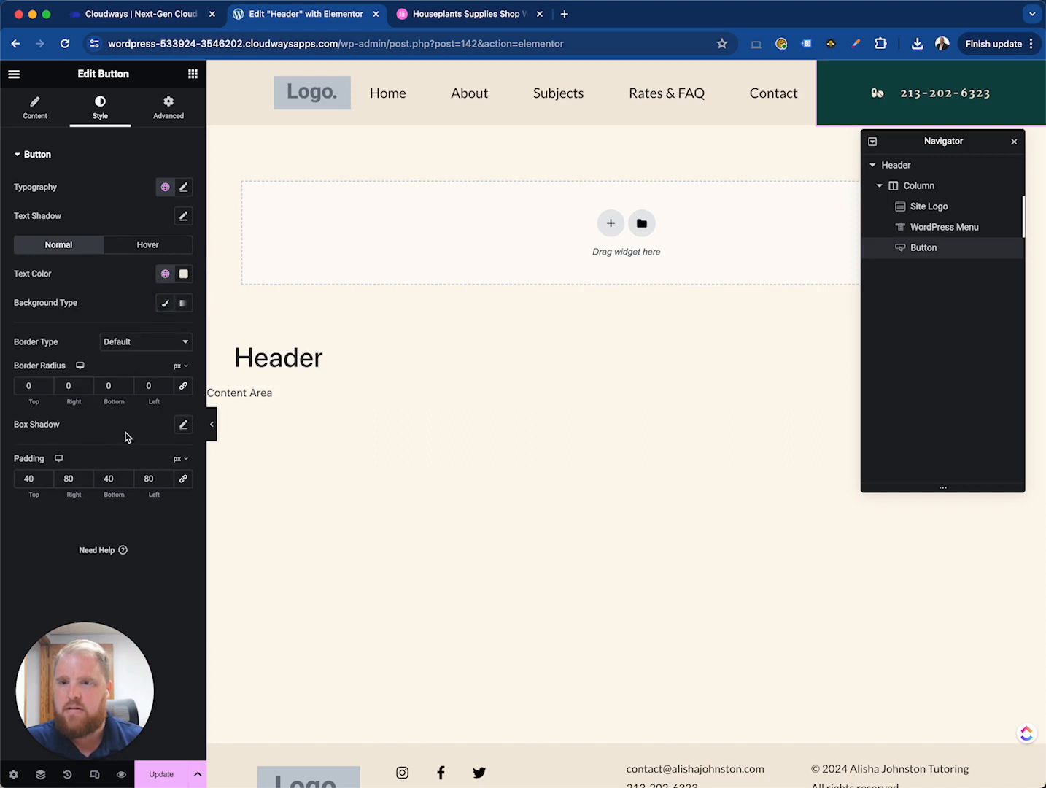
pyautogui.click(165, 304)
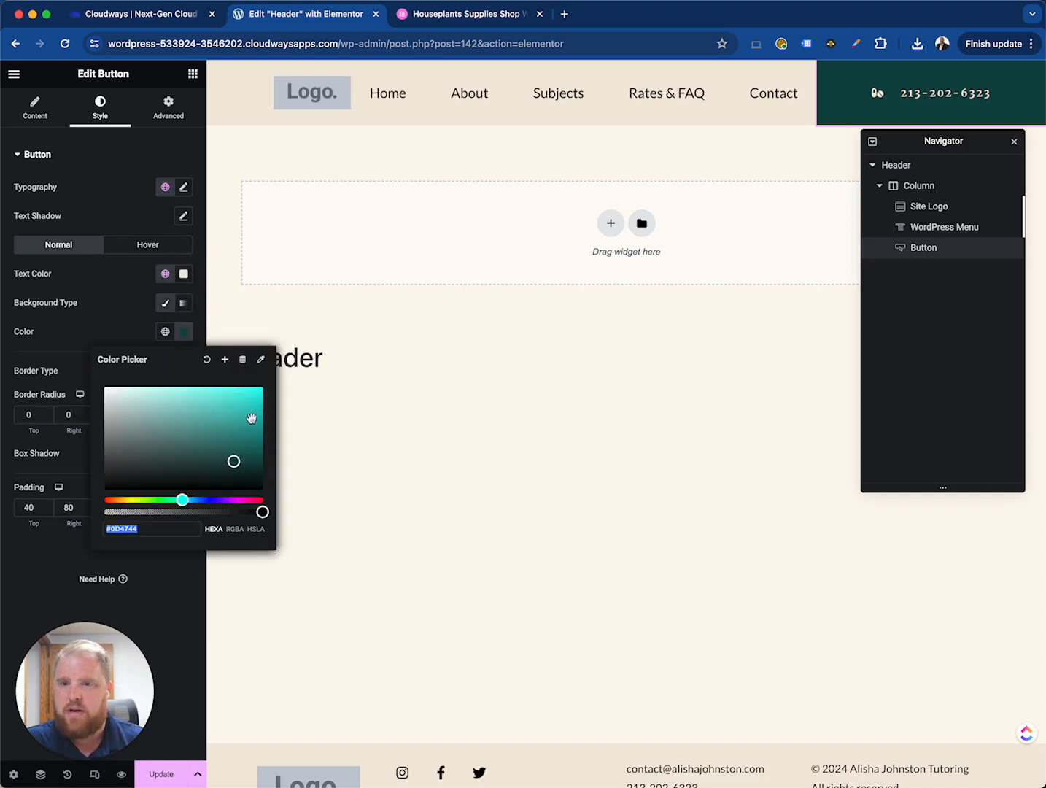
pyautogui.moveTo(251, 418); pyautogui.dragTo(261, 404)
pyautogui.click(123, 336)
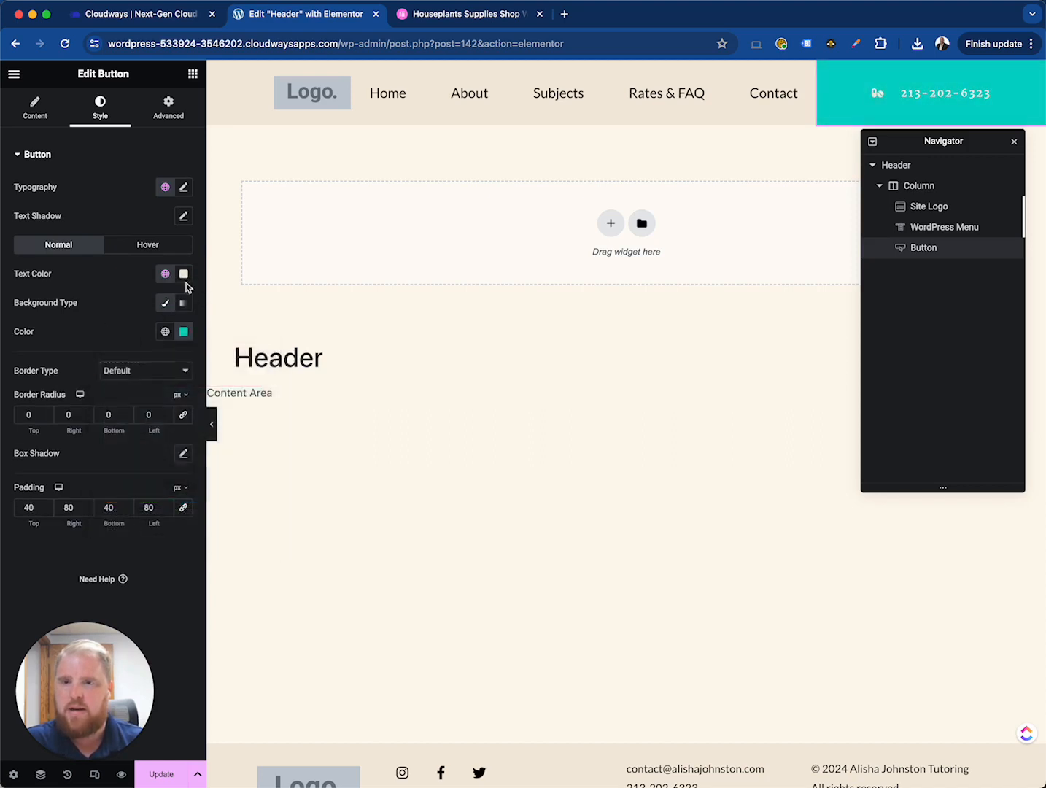
# - Set the button's hover animation to Pulse Grow
pyautogui.click(147, 244)
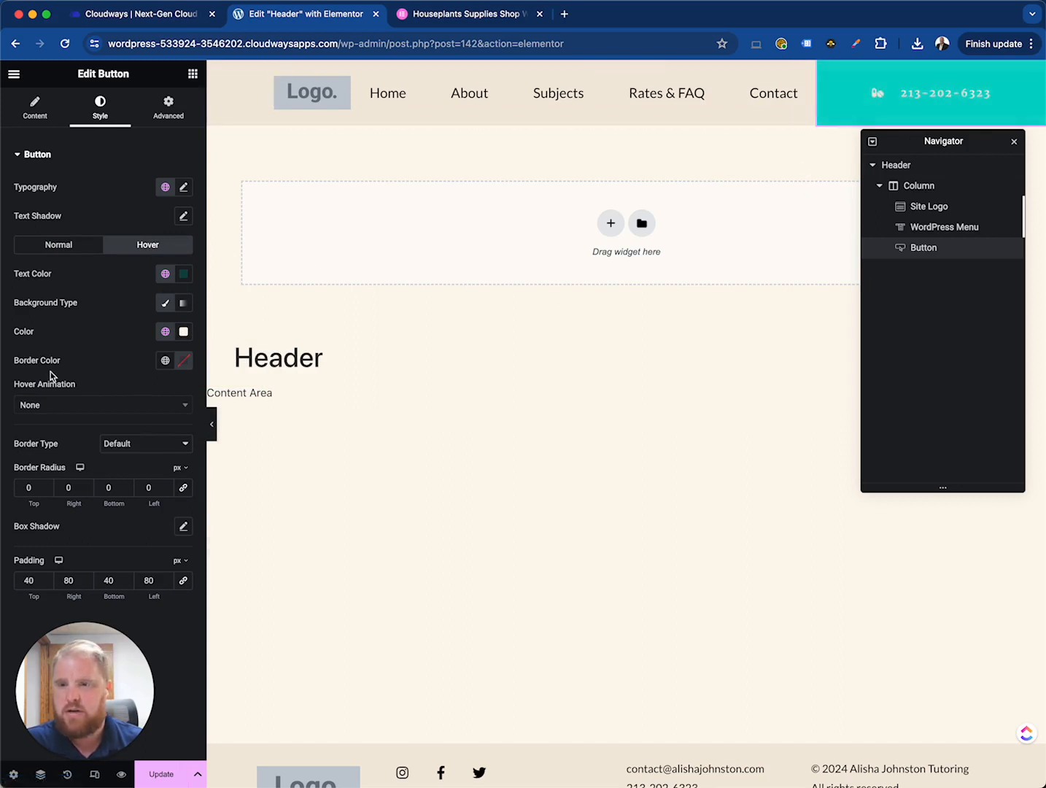
pyautogui.click(86, 248)
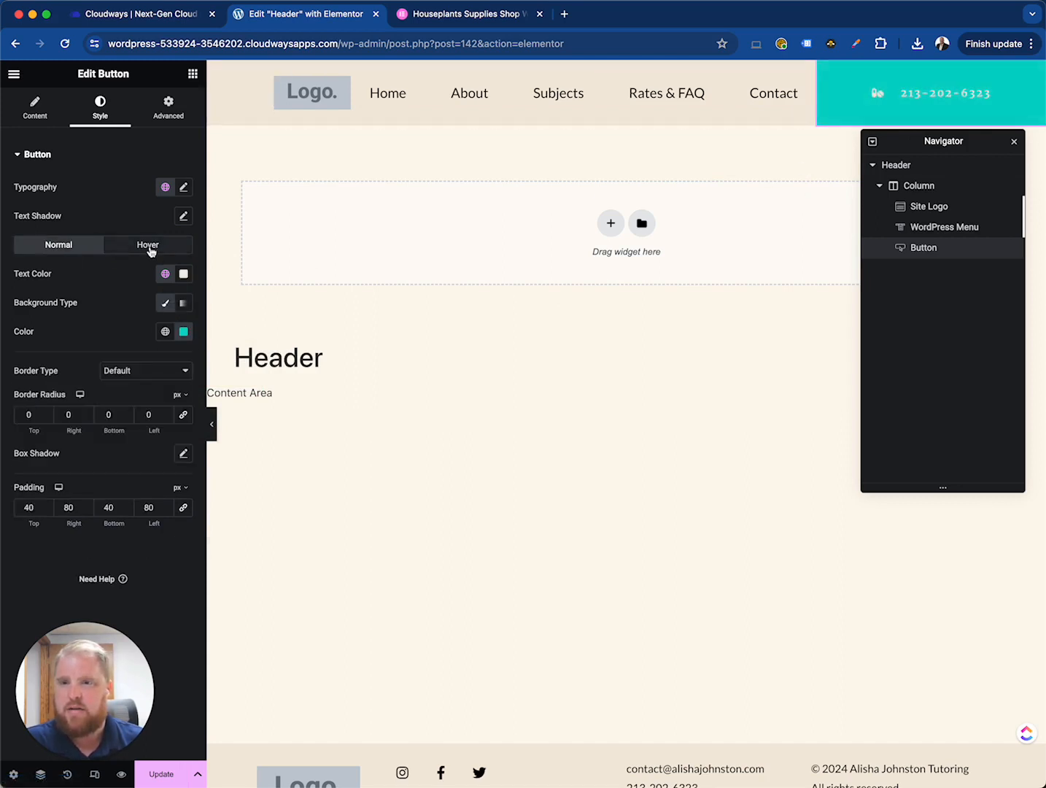
pyautogui.click(151, 247)
pyautogui.click(66, 410)
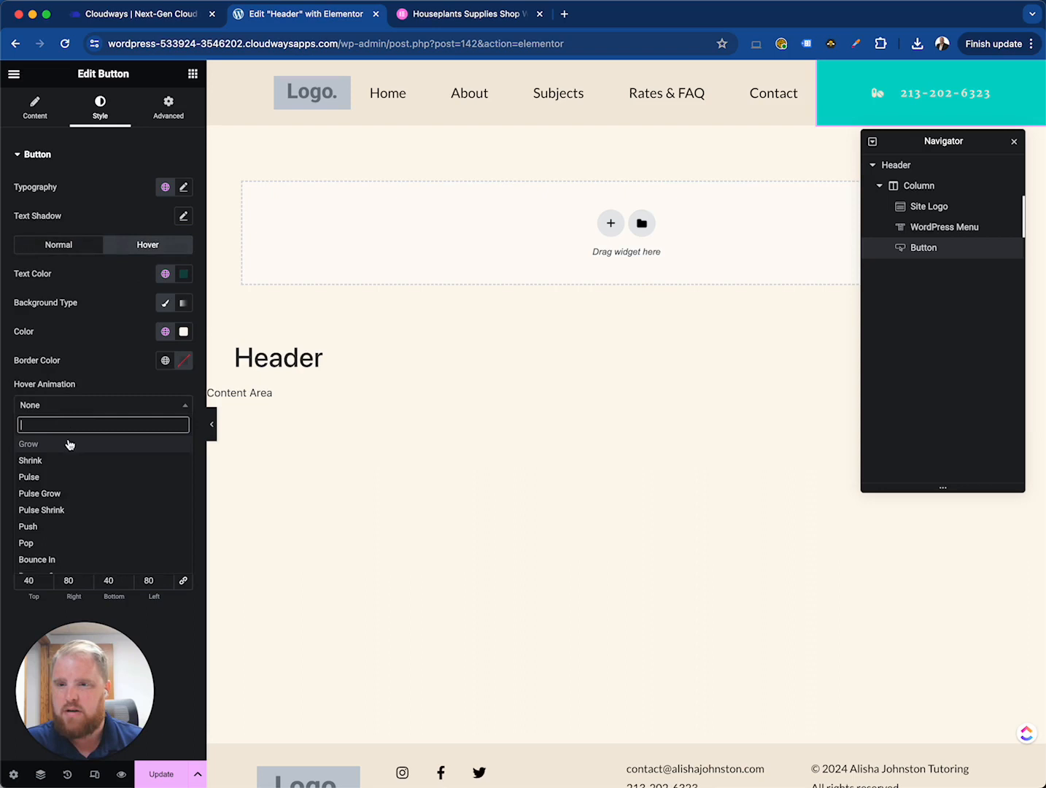
pyautogui.click(65, 494)
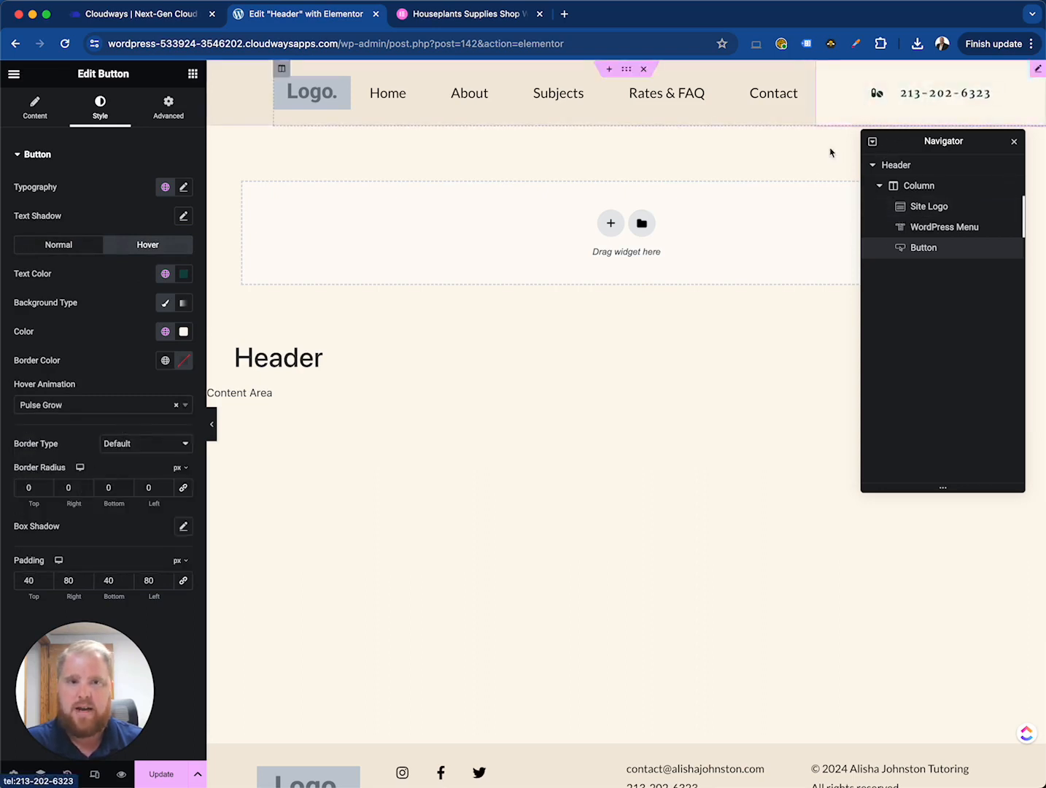
pyautogui.click(58, 244)
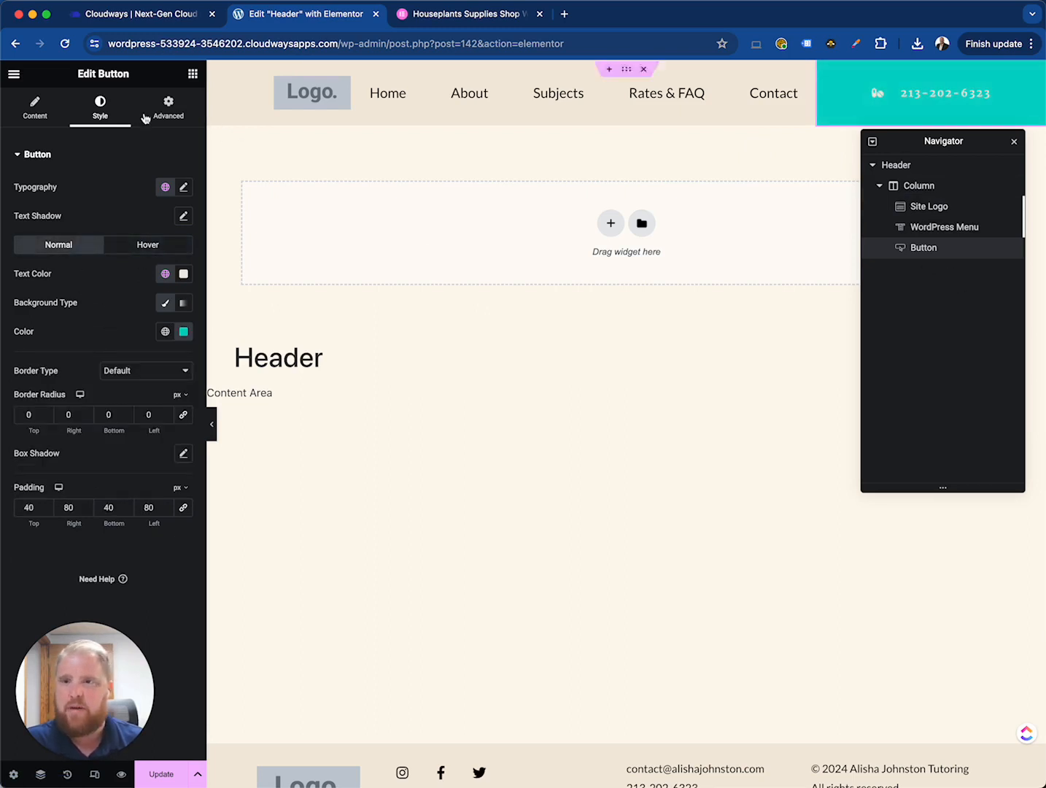
# - Select the Site Logo widget and open Site Identity in Site Settings
pyautogui.click(37, 113)
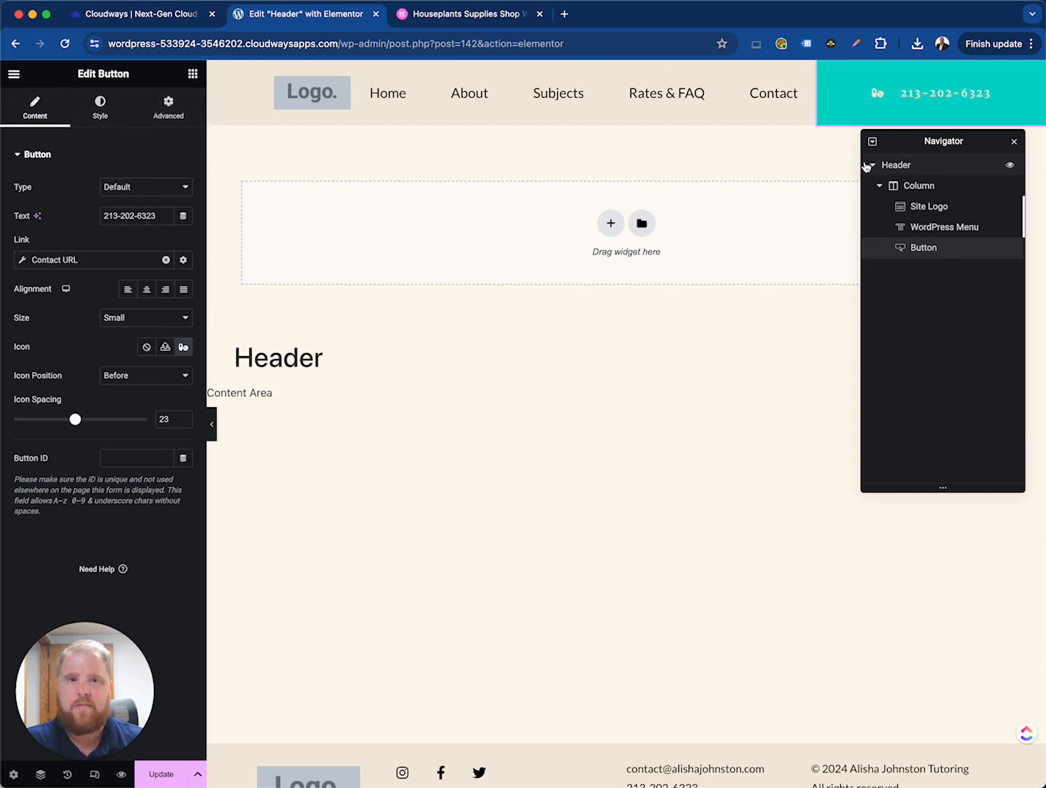
pyautogui.click(953, 210)
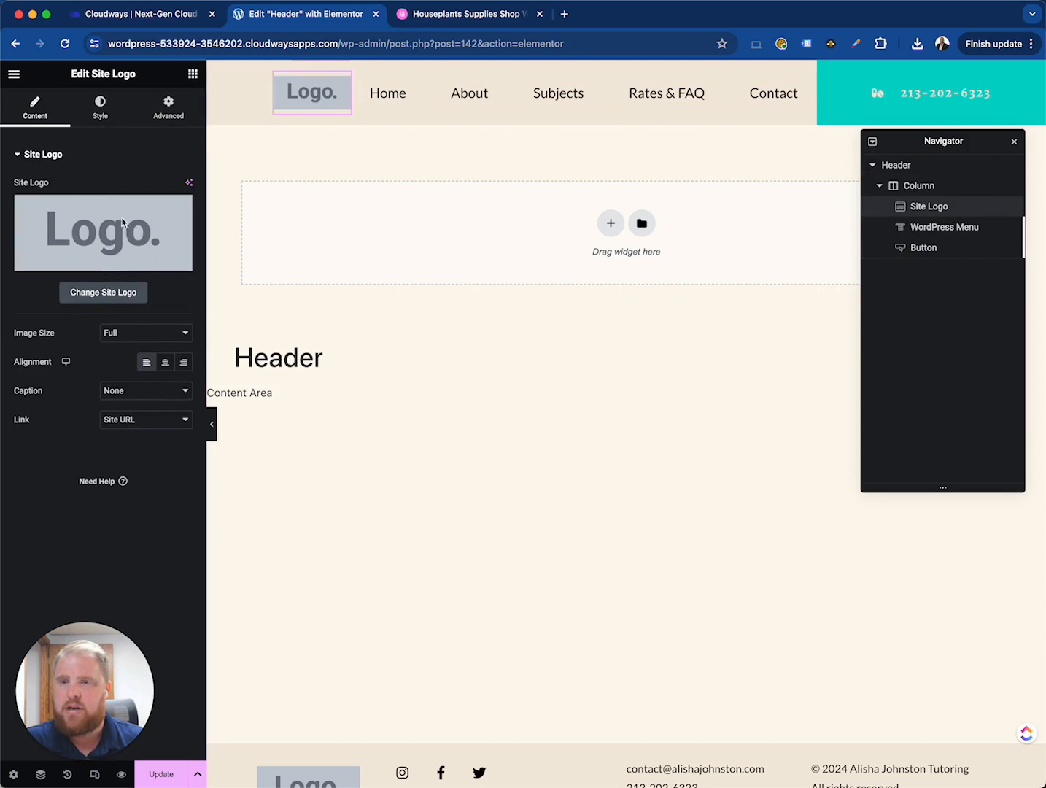
pyautogui.click(14, 76)
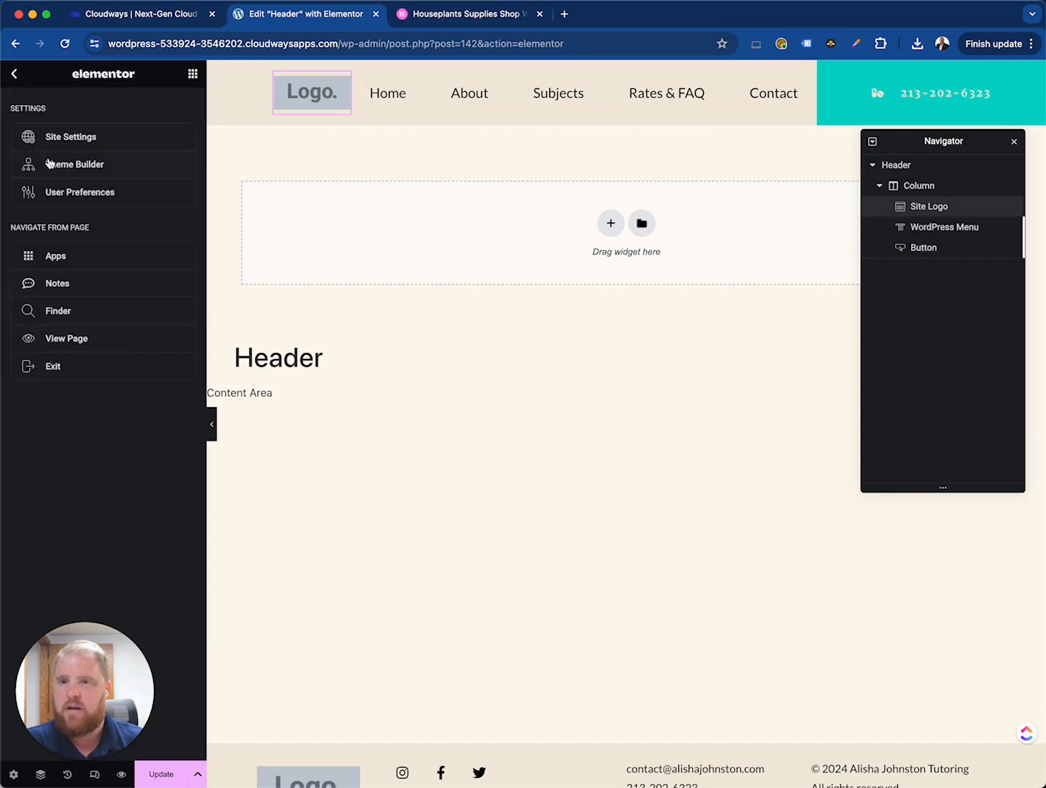
pyautogui.click(74, 145)
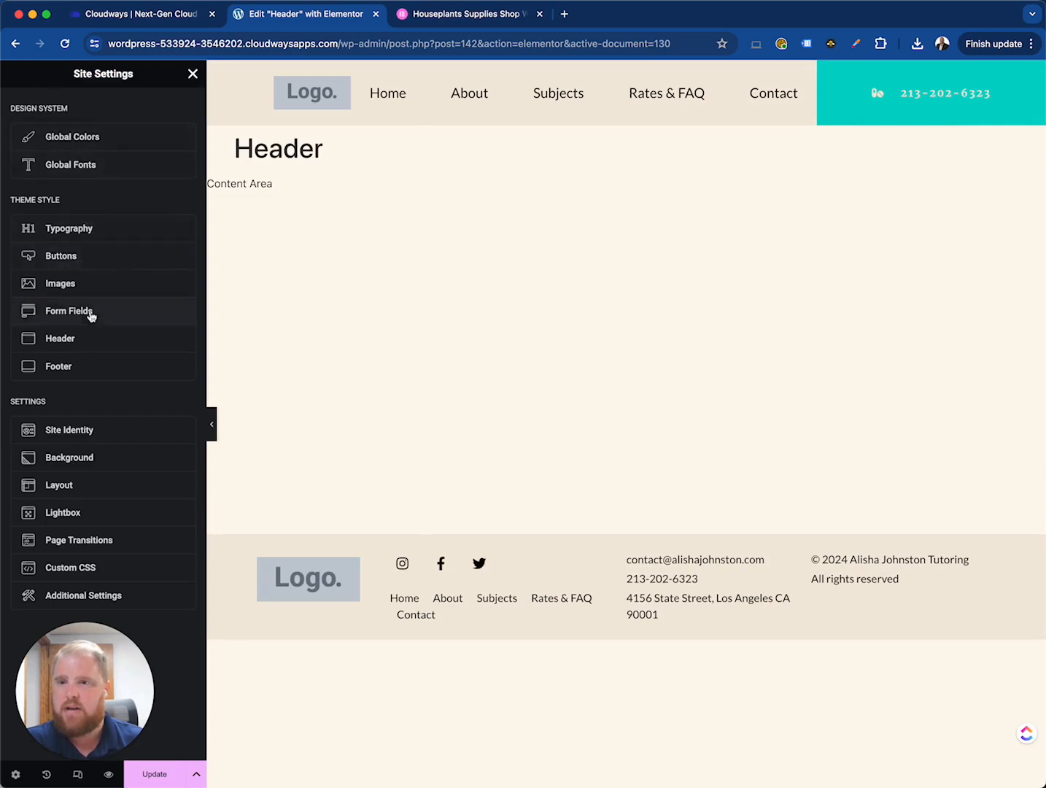
pyautogui.click(76, 430)
pyautogui.moveTo(78, 340)
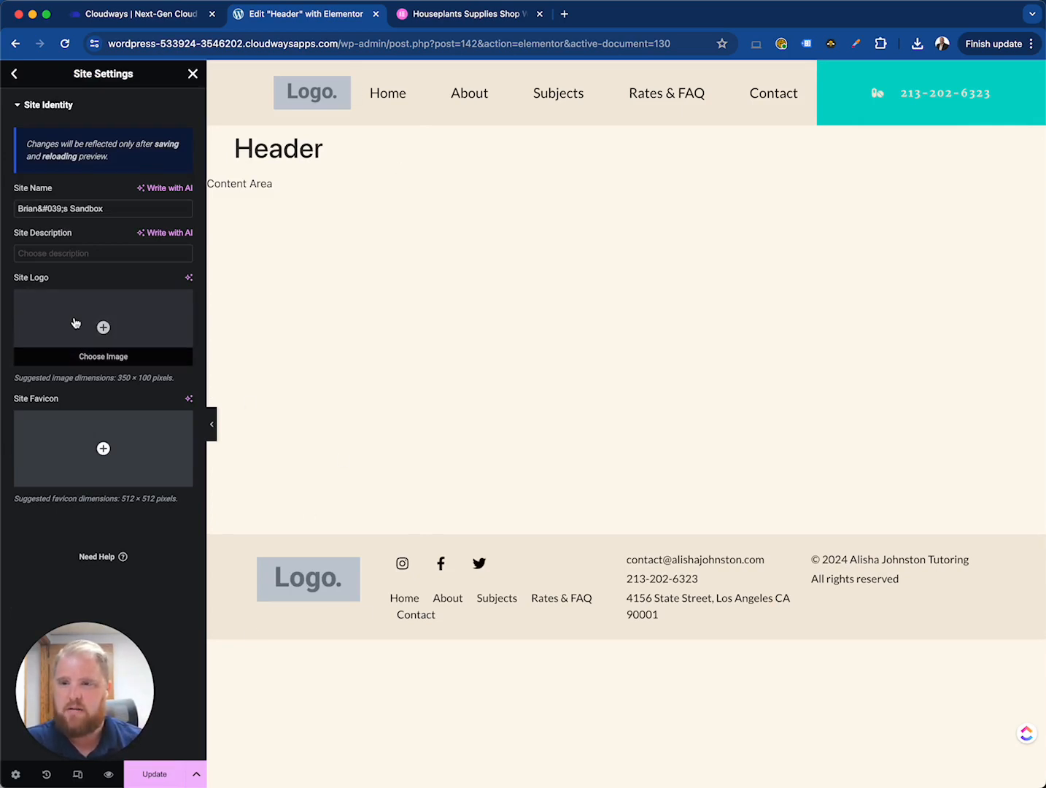
# - Review the Global Colors and Global Fonts in Site Settings, then close it
pyautogui.click(14, 73)
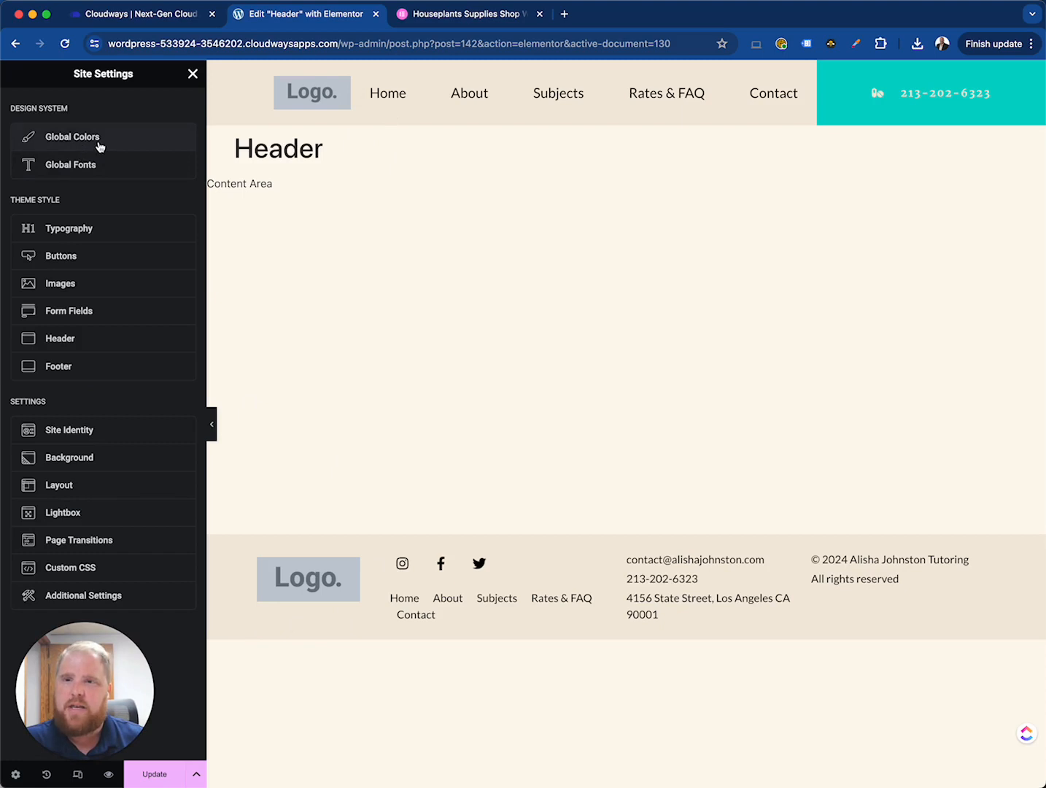
pyautogui.click(100, 145)
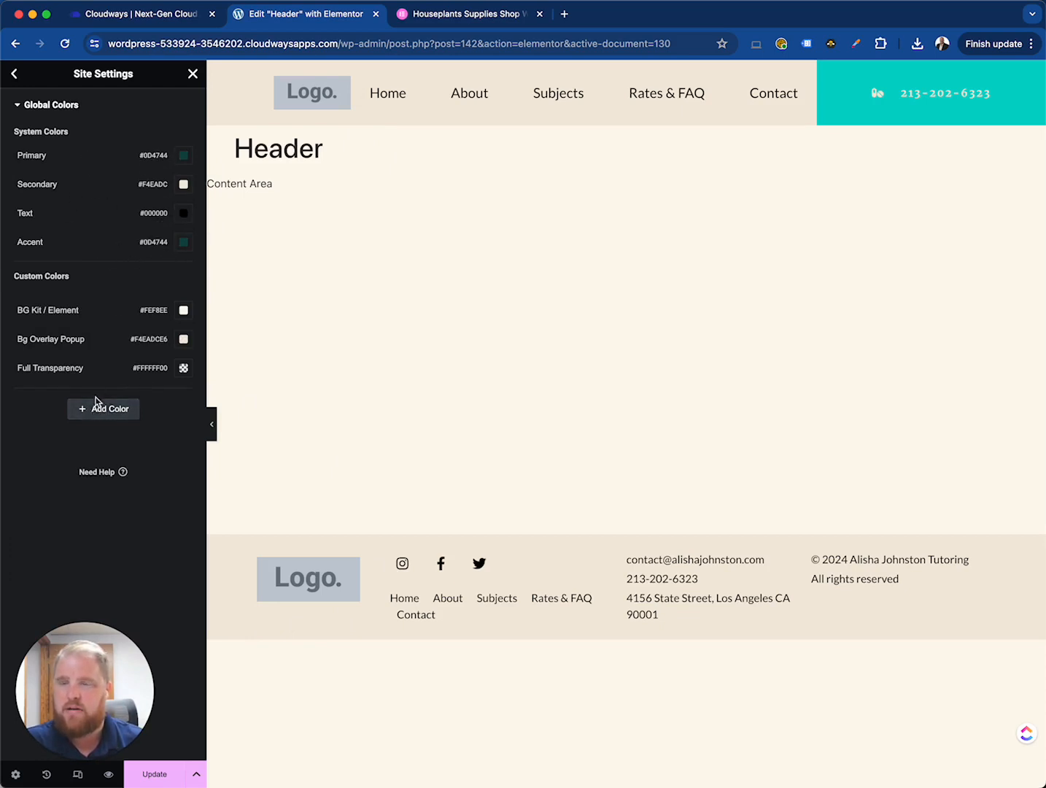
pyautogui.click(14, 75)
pyautogui.click(71, 164)
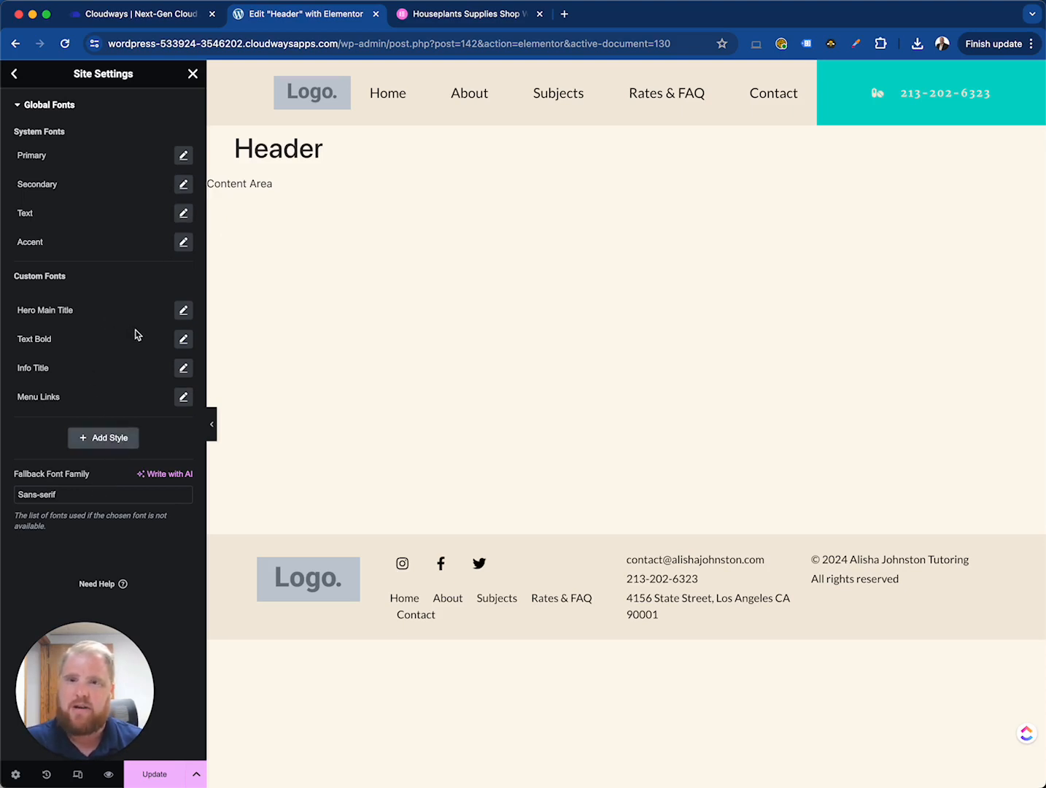
pyautogui.click(14, 73)
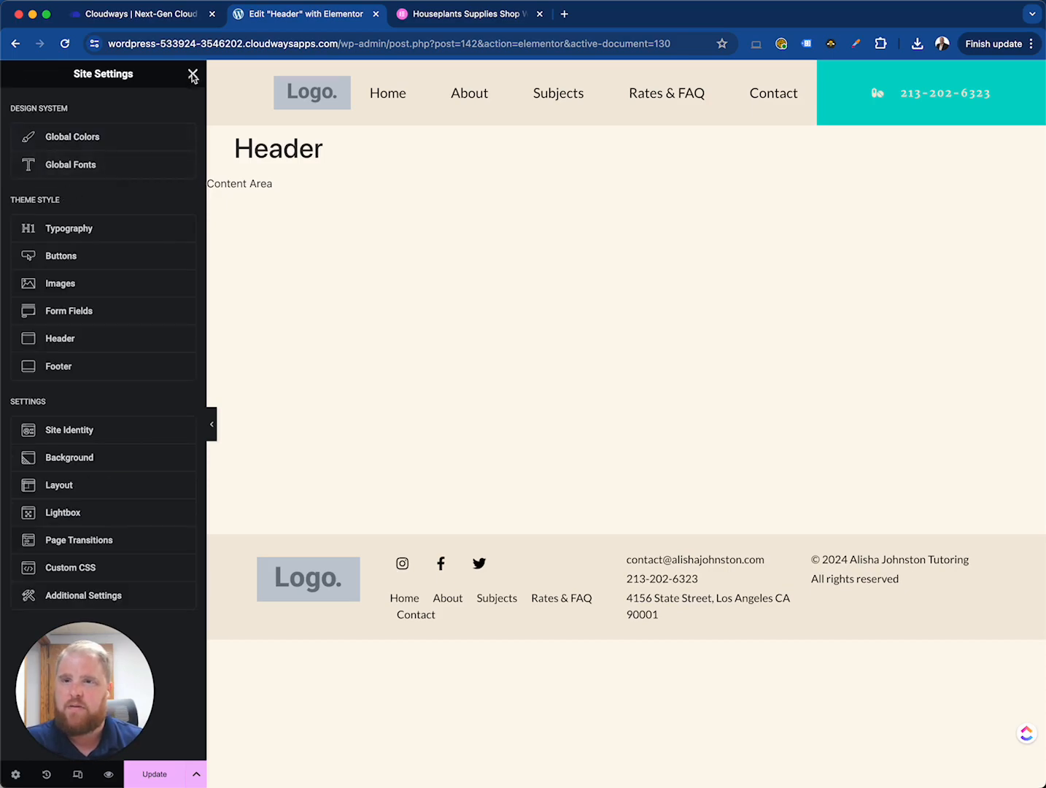
pyautogui.click(193, 74)
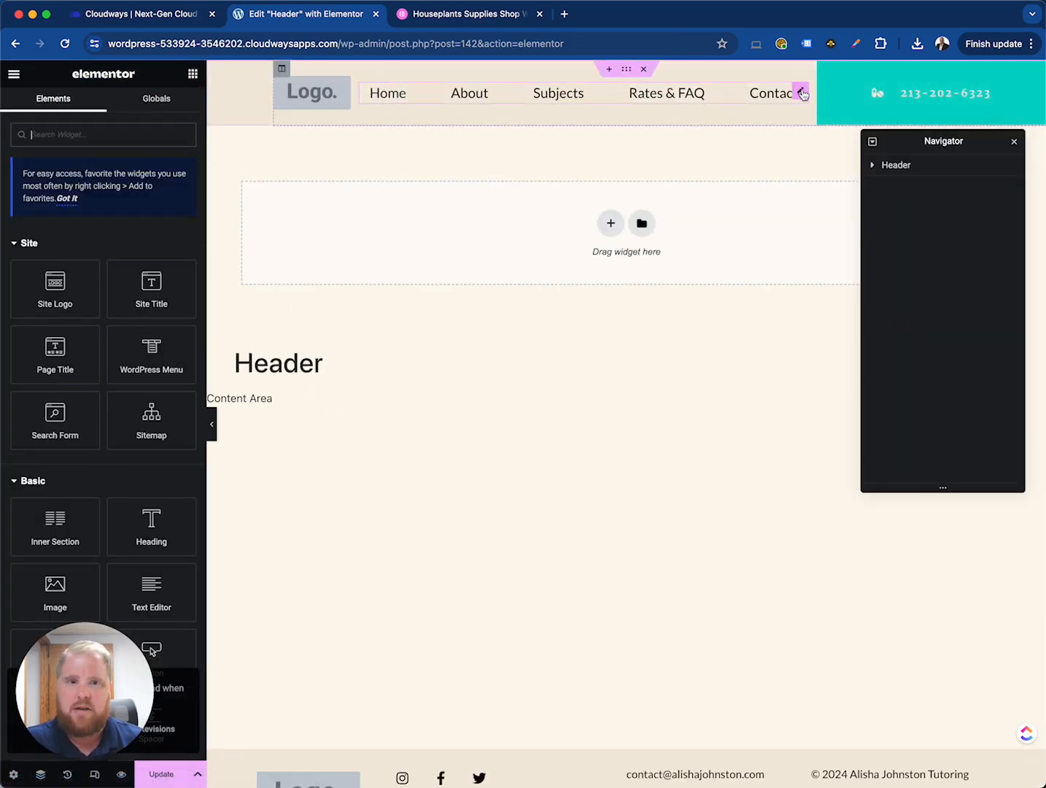
# - Apply the Text Bold global font to the WordPress Menu widget's typography
pyautogui.click(801, 93)
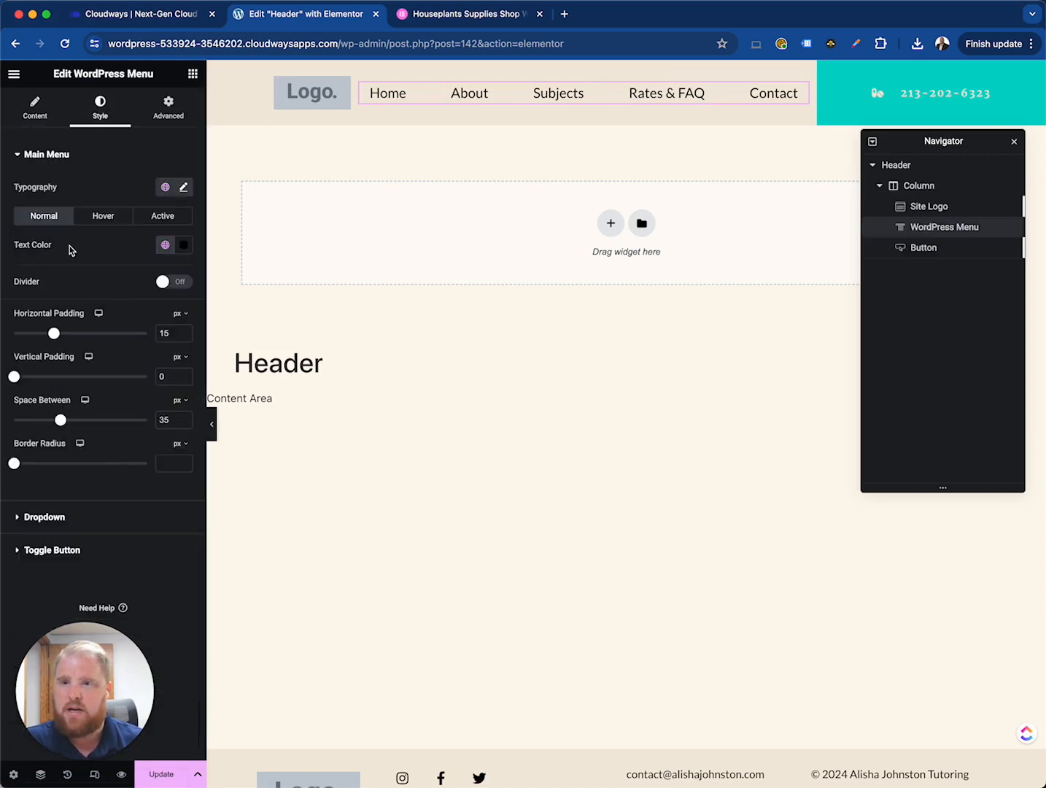
pyautogui.click(166, 189)
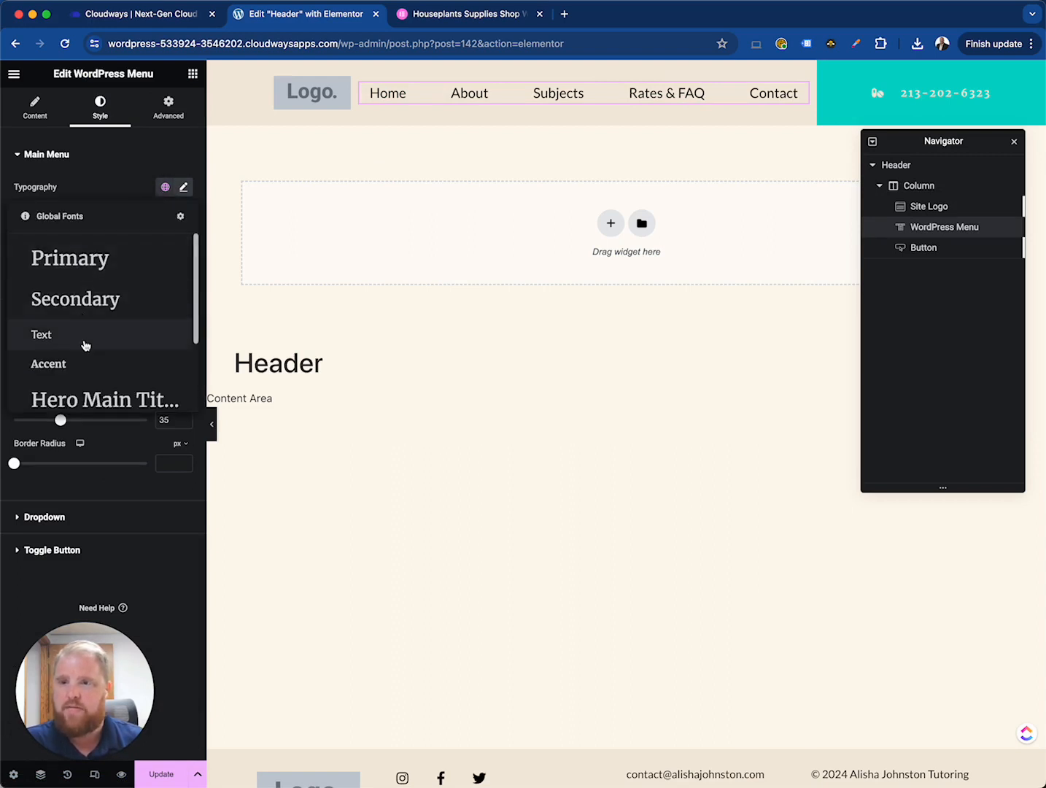
pyautogui.scroll(-3, 85, 343)
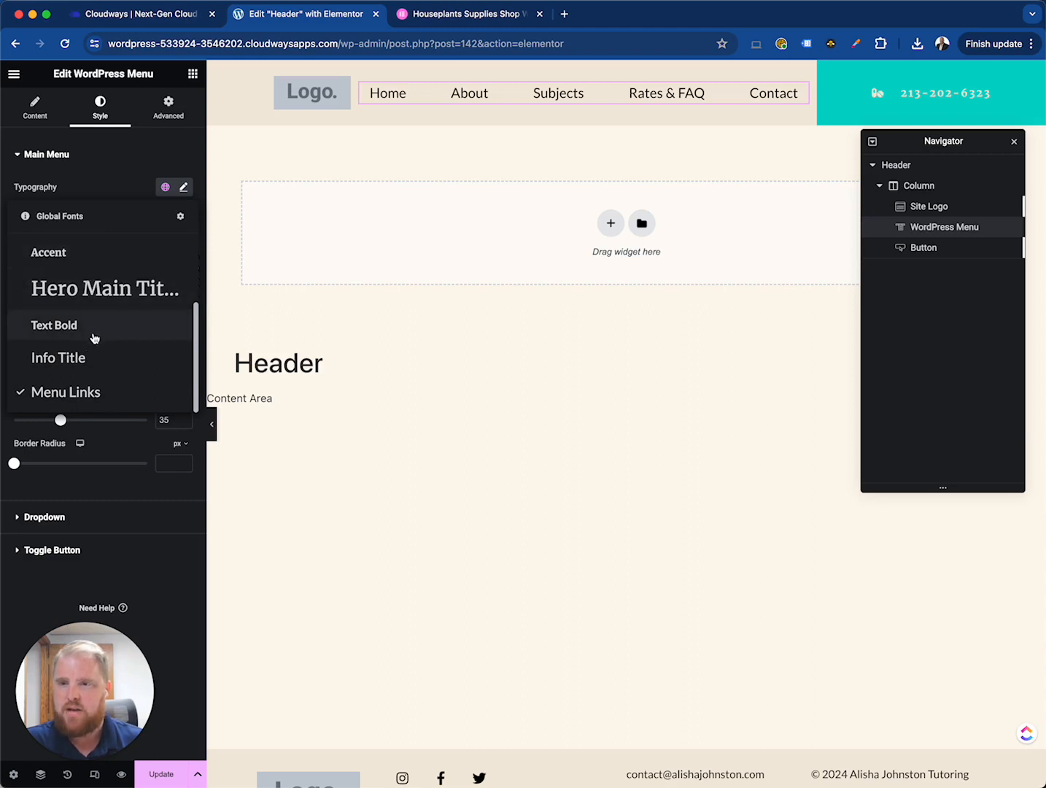
pyautogui.click(107, 301)
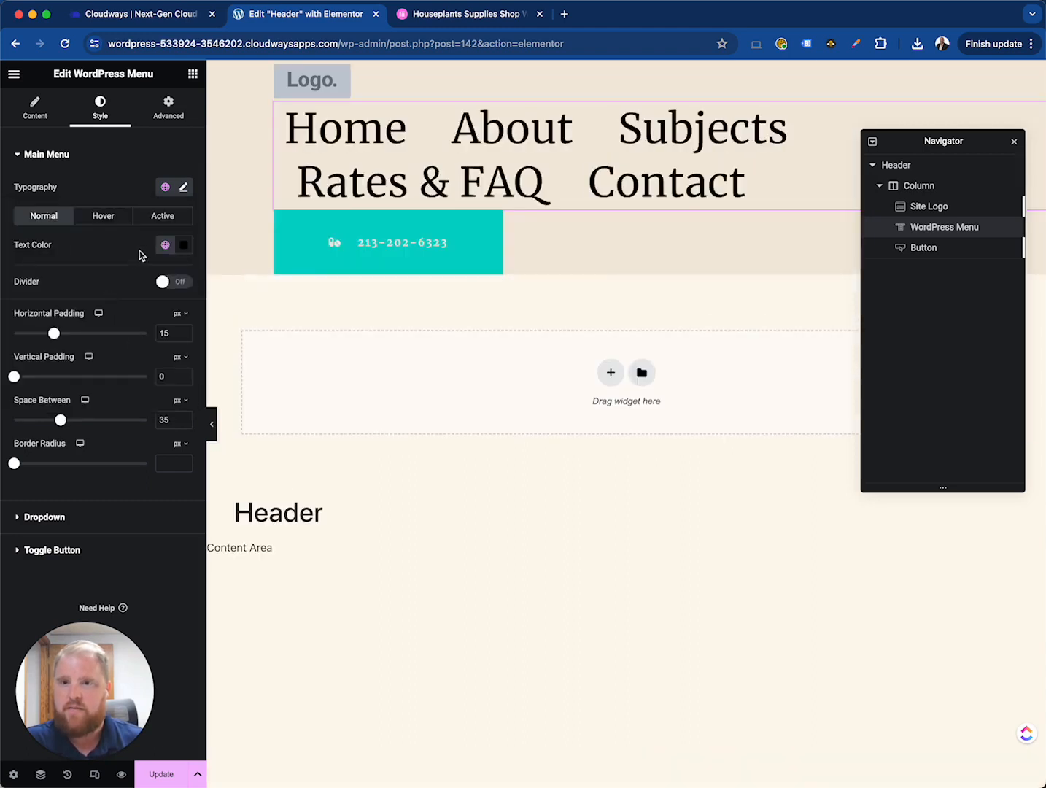
# - Set the menu typography's size to 13 px and check the mobile portrait size setting
pyautogui.click(184, 188)
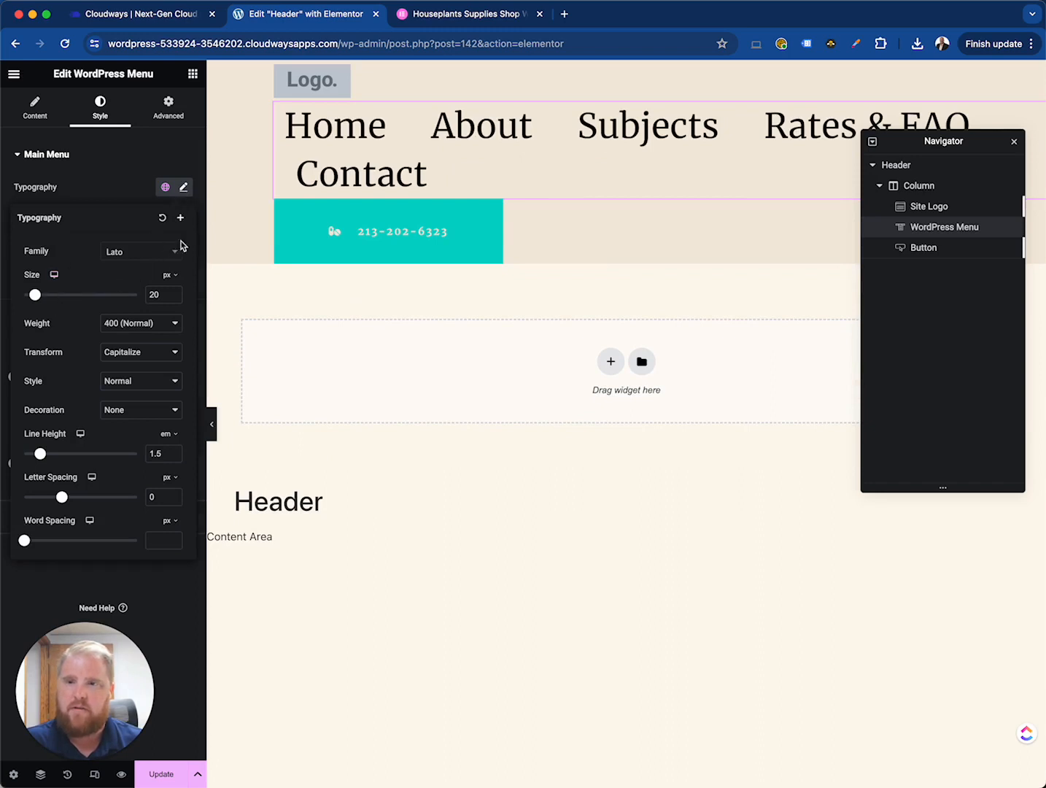
pyautogui.moveTo(35, 294); pyautogui.dragTo(50, 296)
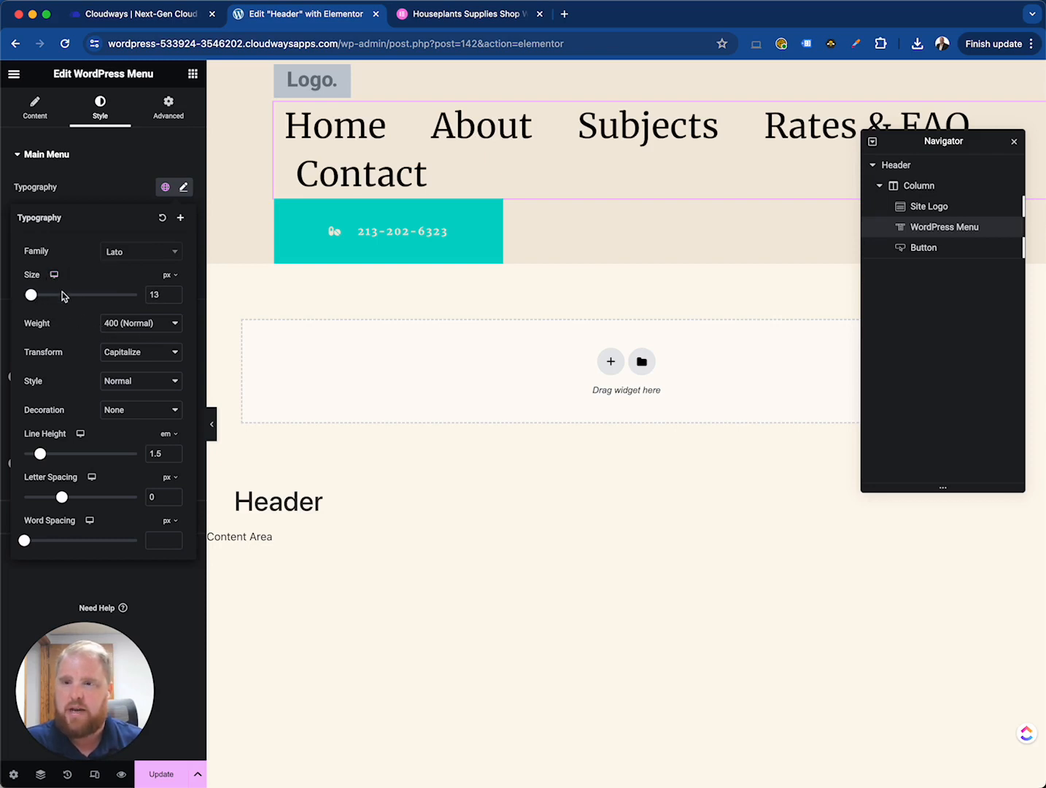
pyautogui.click(54, 274)
pyautogui.click(51, 317)
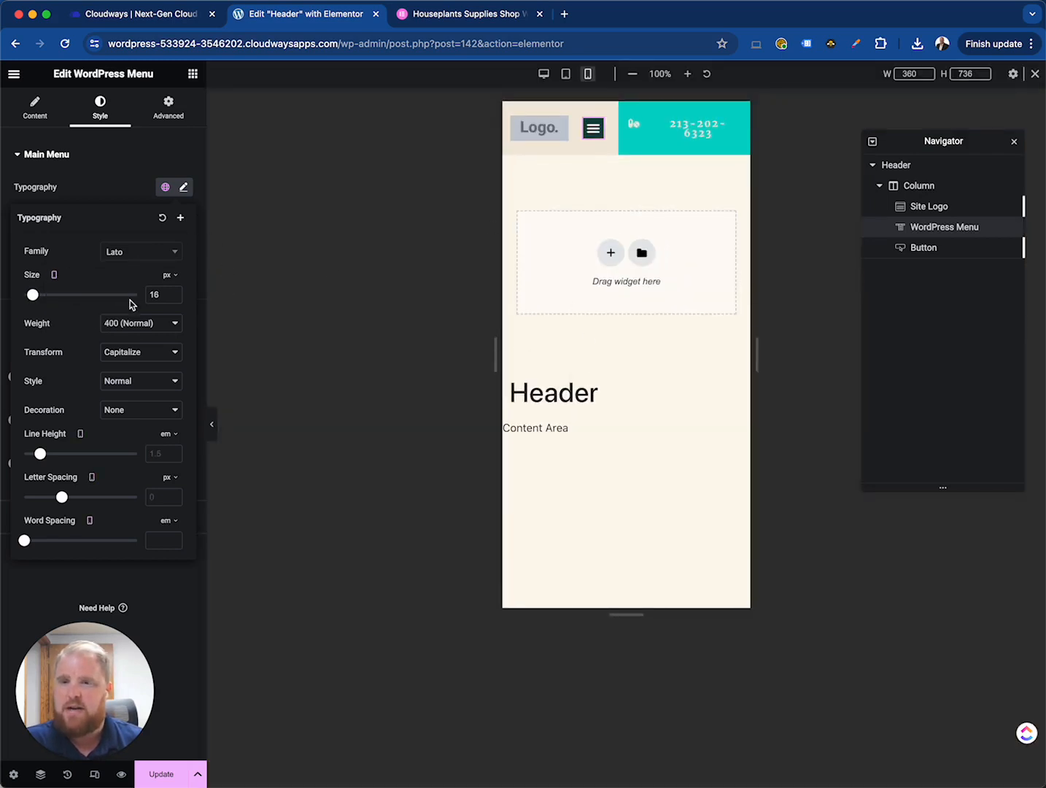
pyautogui.click(55, 277)
pyautogui.click(55, 276)
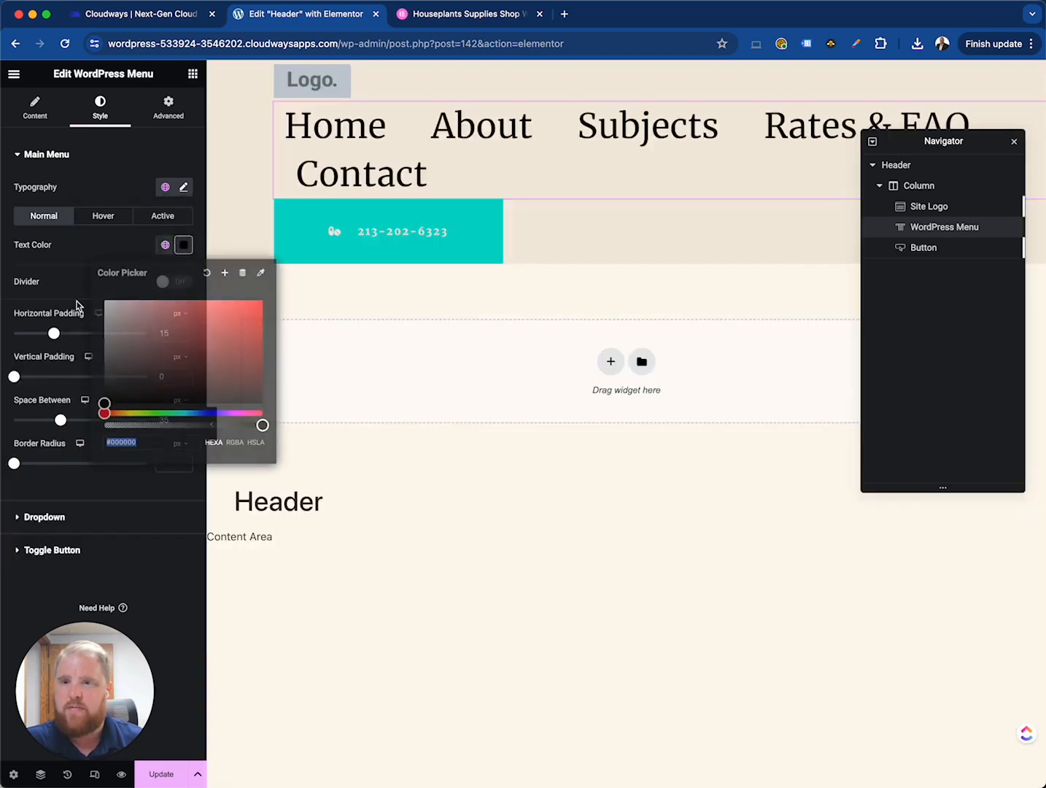
pyautogui.click(120, 252)
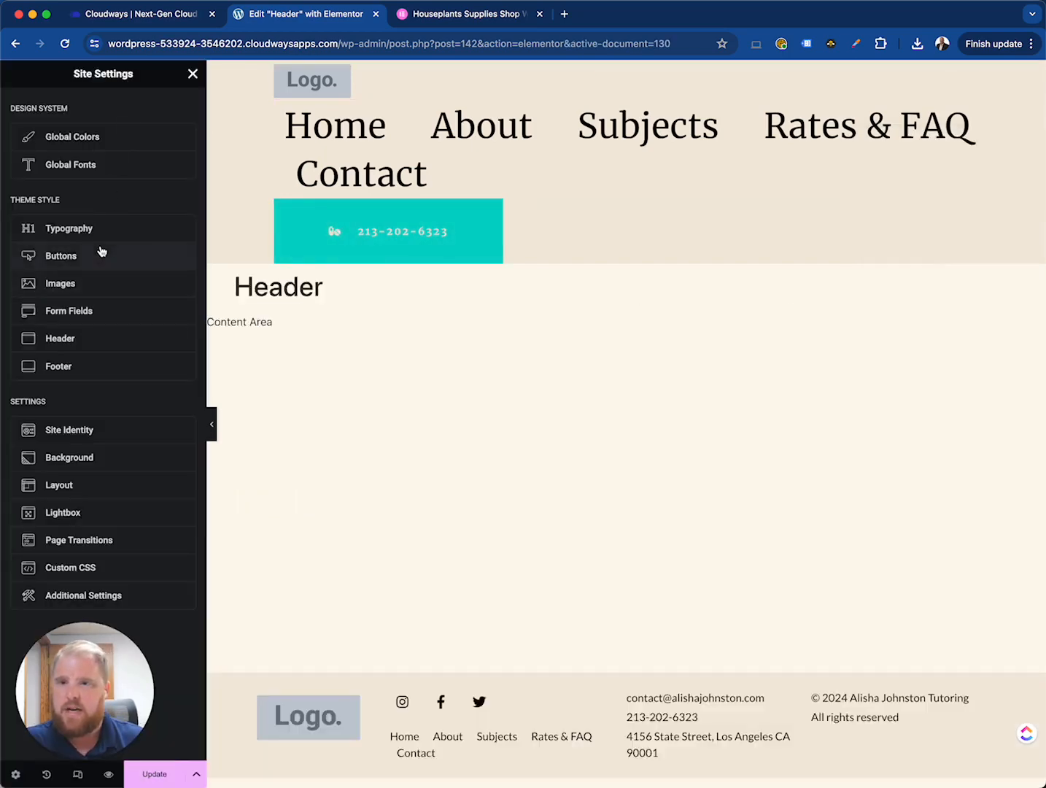
# - Review the Theme Style typography settings in Site Settings
pyautogui.click(92, 230)
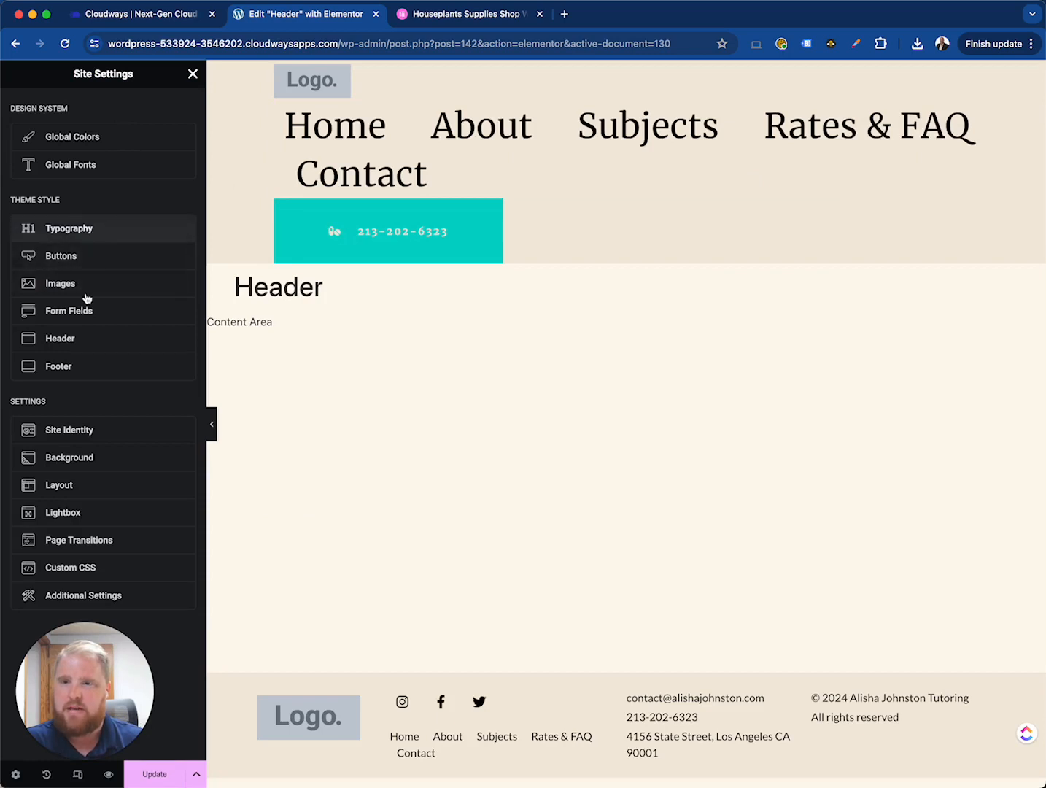
pyautogui.scroll(-5, 73, 408)
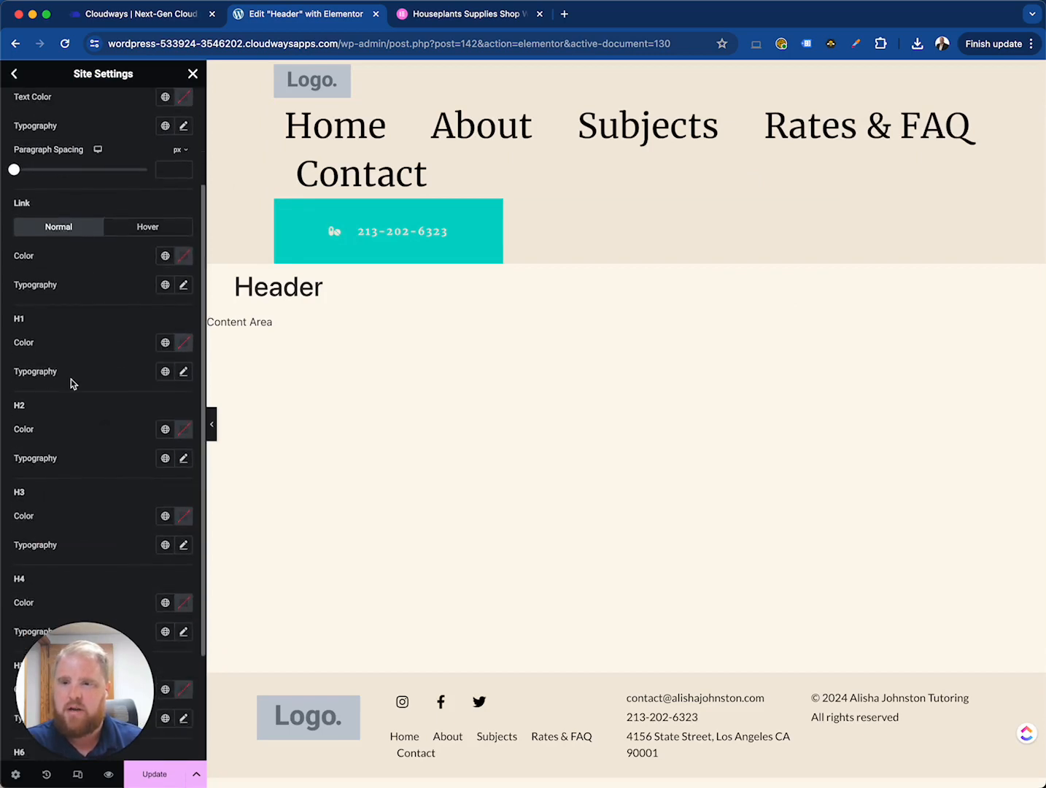
pyautogui.scroll(-2, 73, 416)
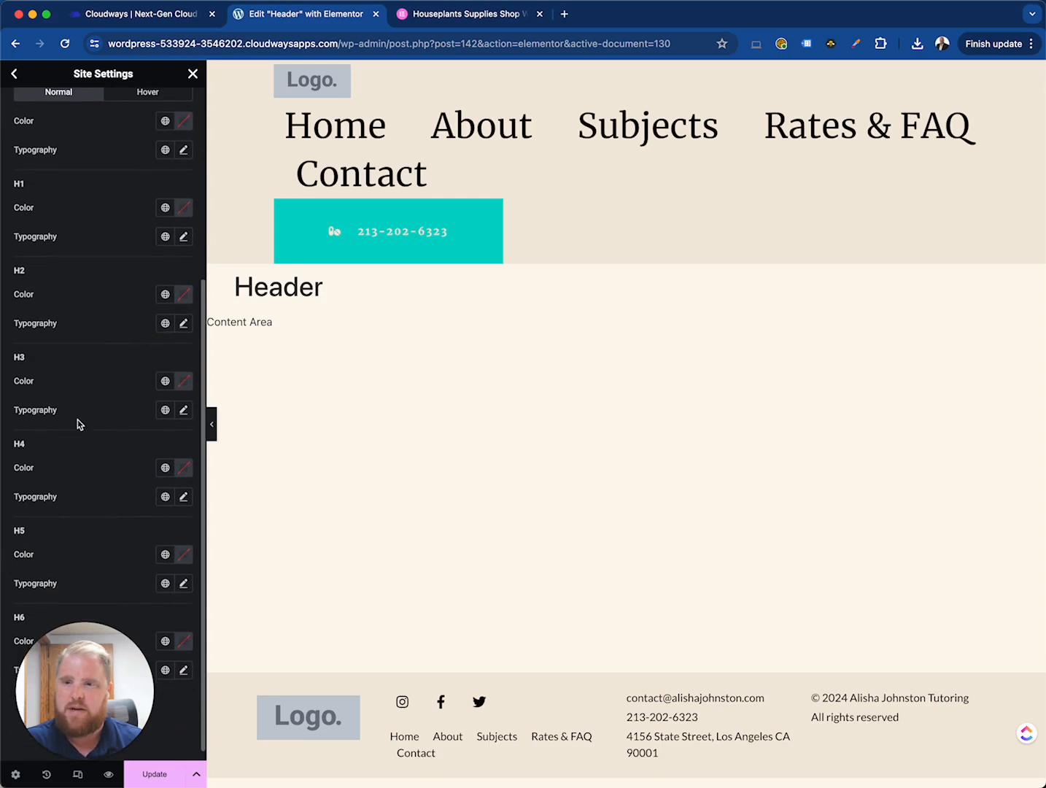
pyautogui.scroll(4, 78, 420)
pyautogui.scroll(4, 77, 419)
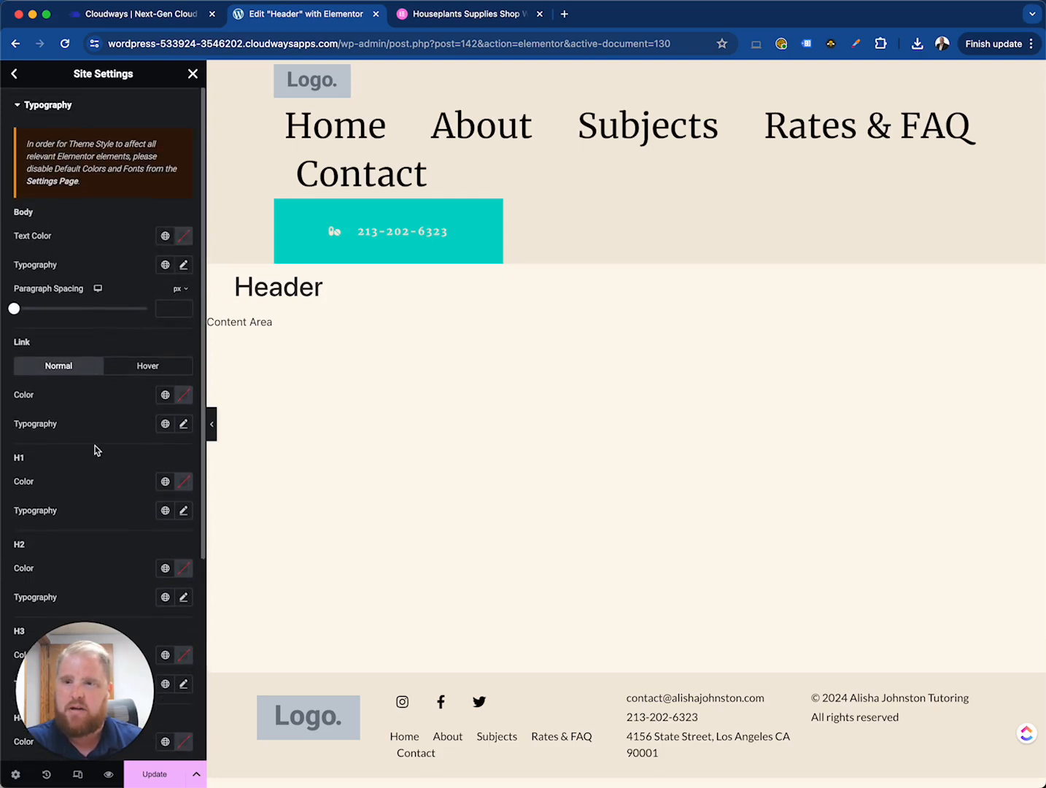
# - Close Site Settings and exit the Elementor editor to the WordPress dashboard, leaving without saving
pyautogui.click(13, 74)
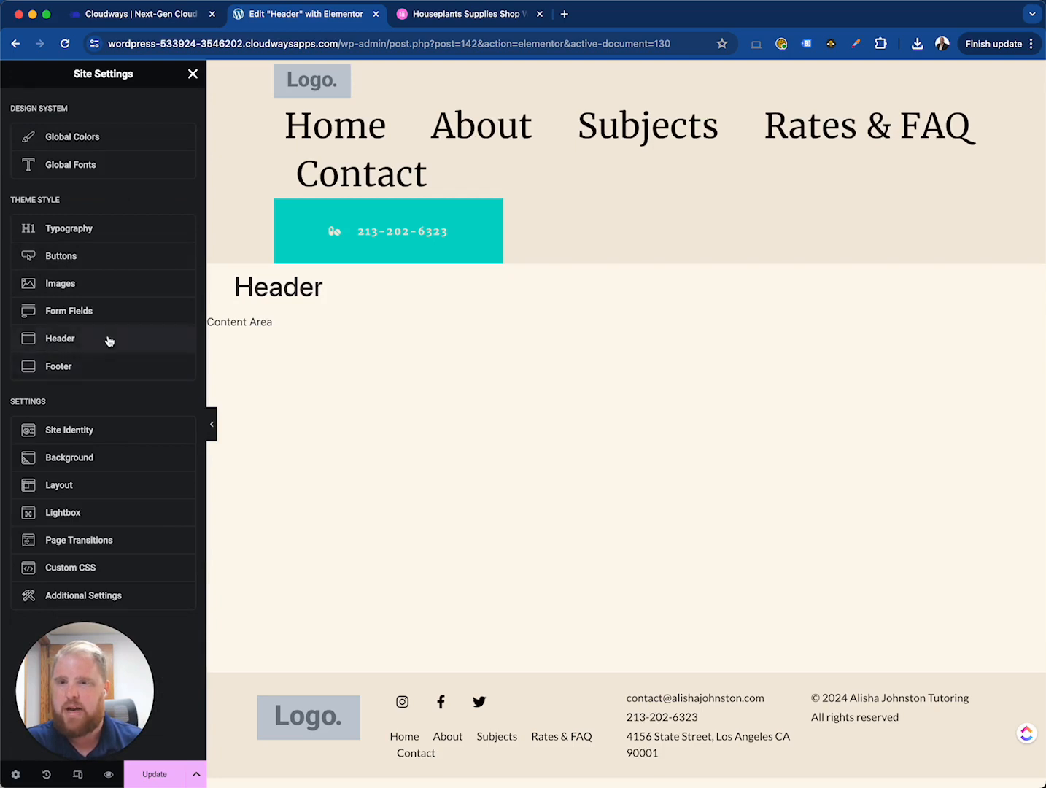
pyautogui.click(193, 74)
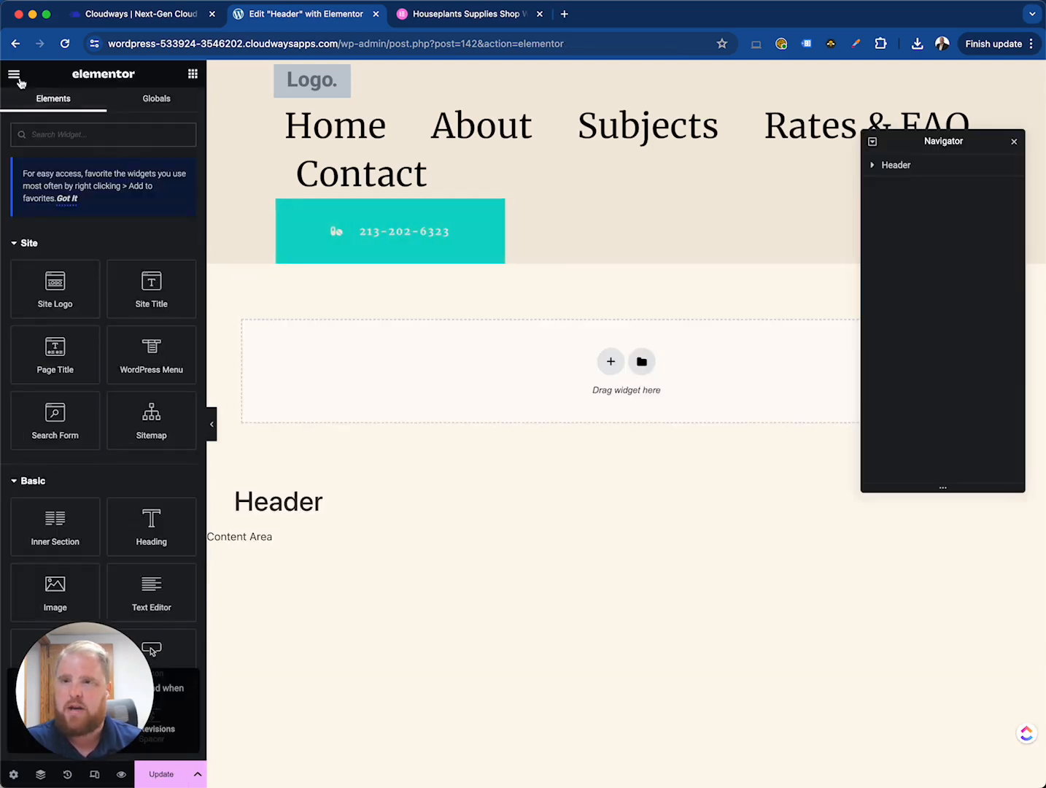
pyautogui.click(19, 78)
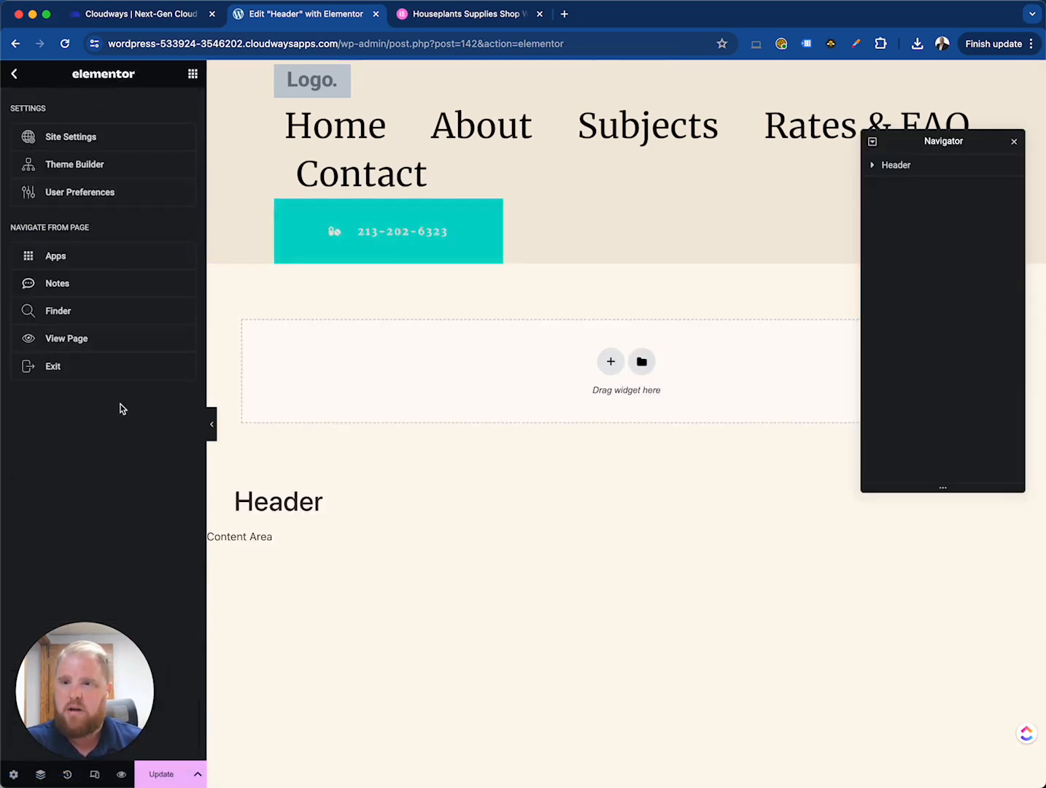
pyautogui.click(72, 366)
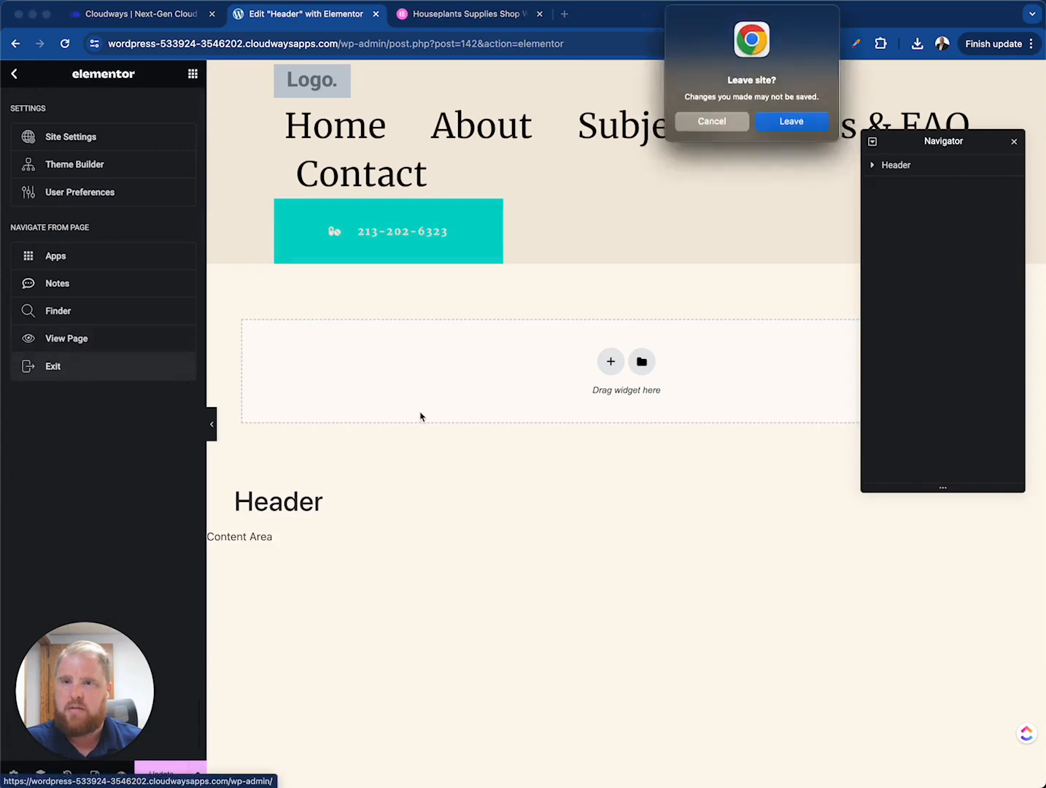
pyautogui.click(793, 123)
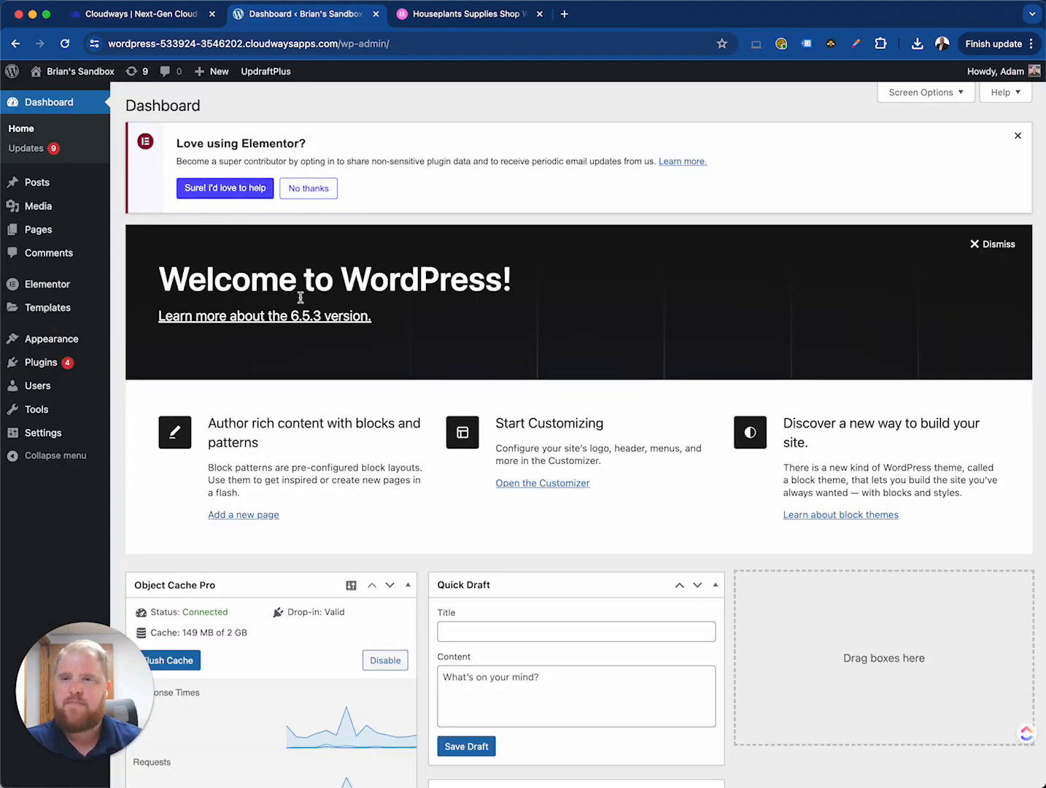
# - Preview the draft Home page from the Pages list, scroll through it, and return to the list
pyautogui.moveTo(49, 239)
pyautogui.click(159, 233)
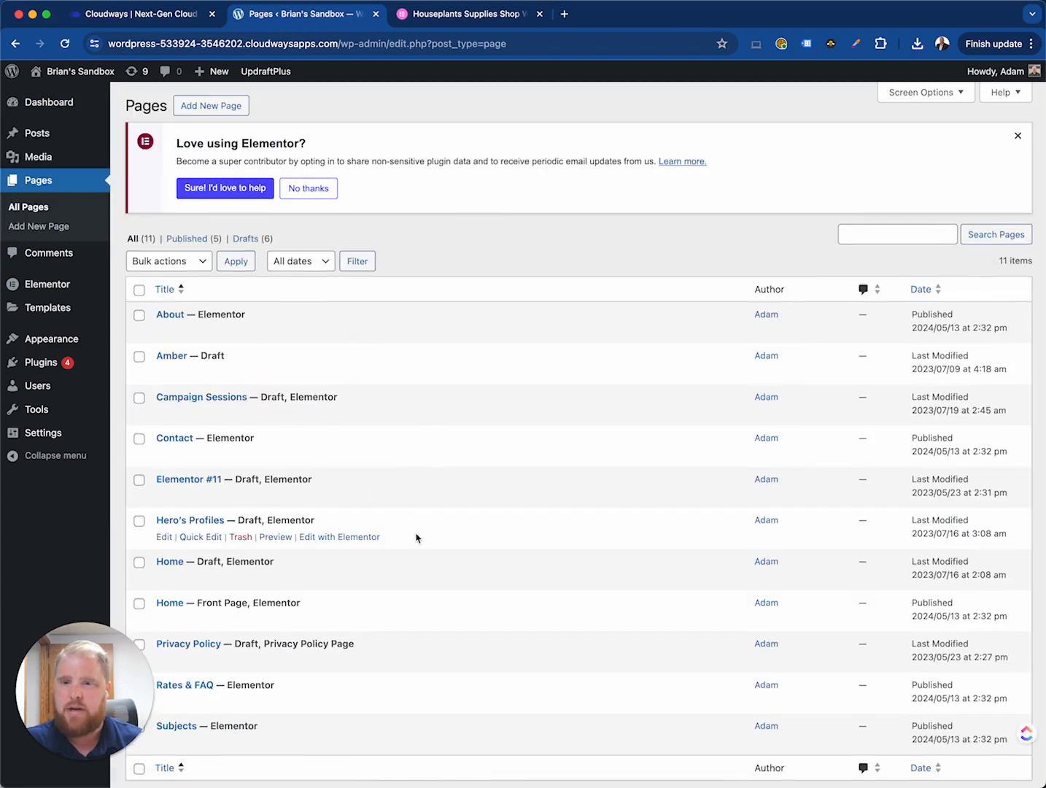
pyautogui.scroll(-2, 418, 533)
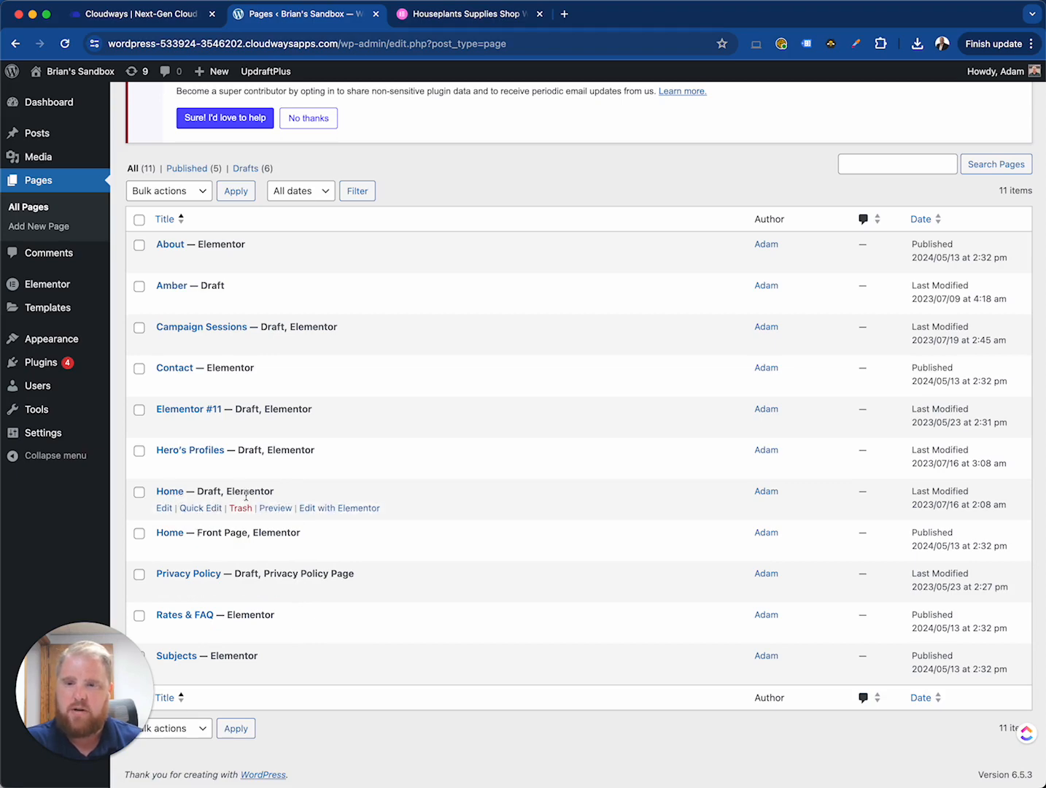
pyautogui.click(281, 509)
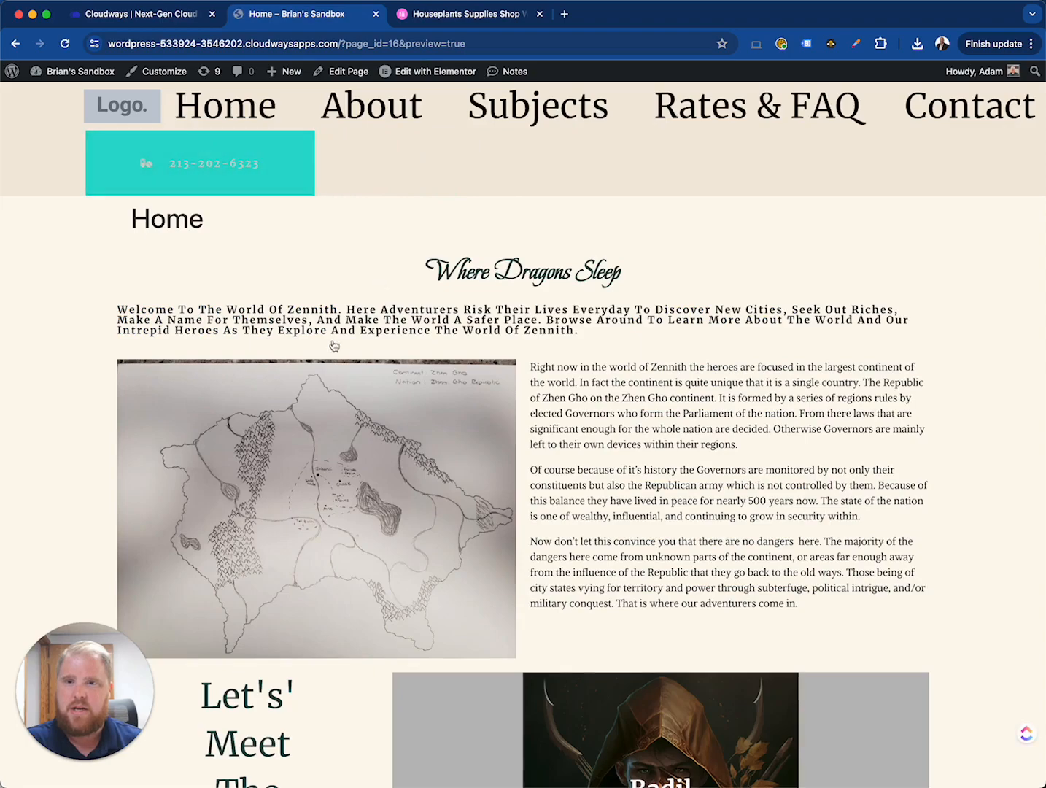
pyautogui.scroll(-5, 419, 370)
pyautogui.scroll(-4, 420, 371)
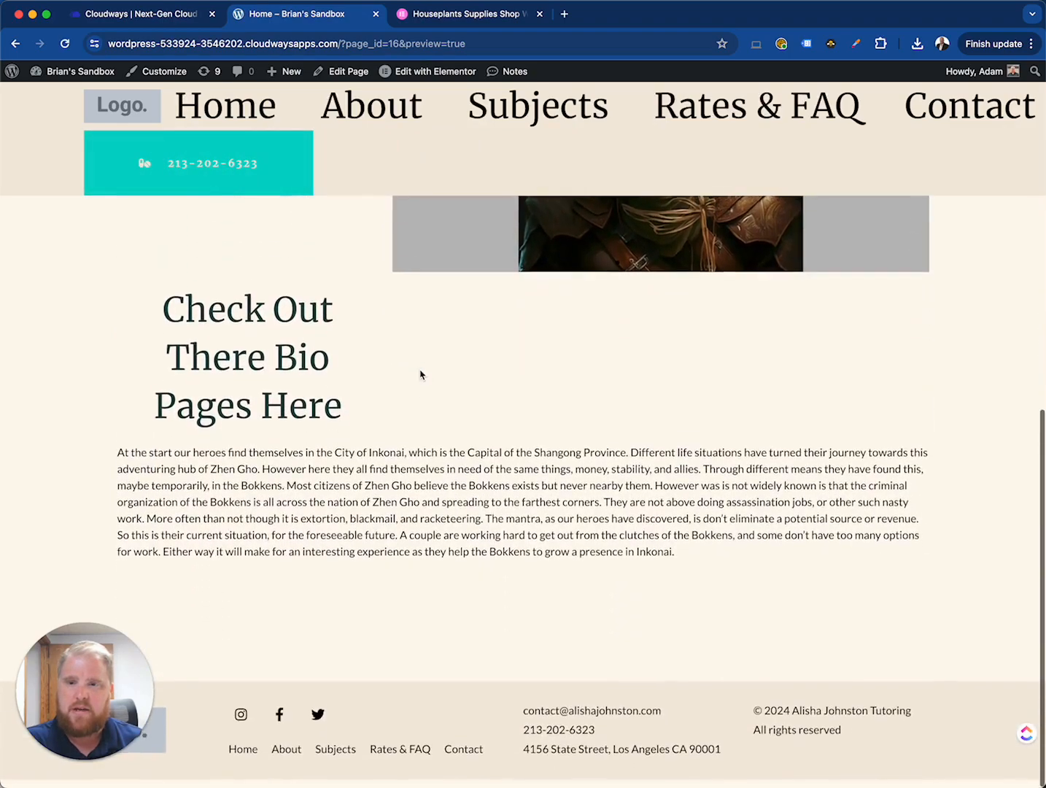
pyautogui.scroll(10, 421, 373)
pyautogui.scroll(-5, 472, 499)
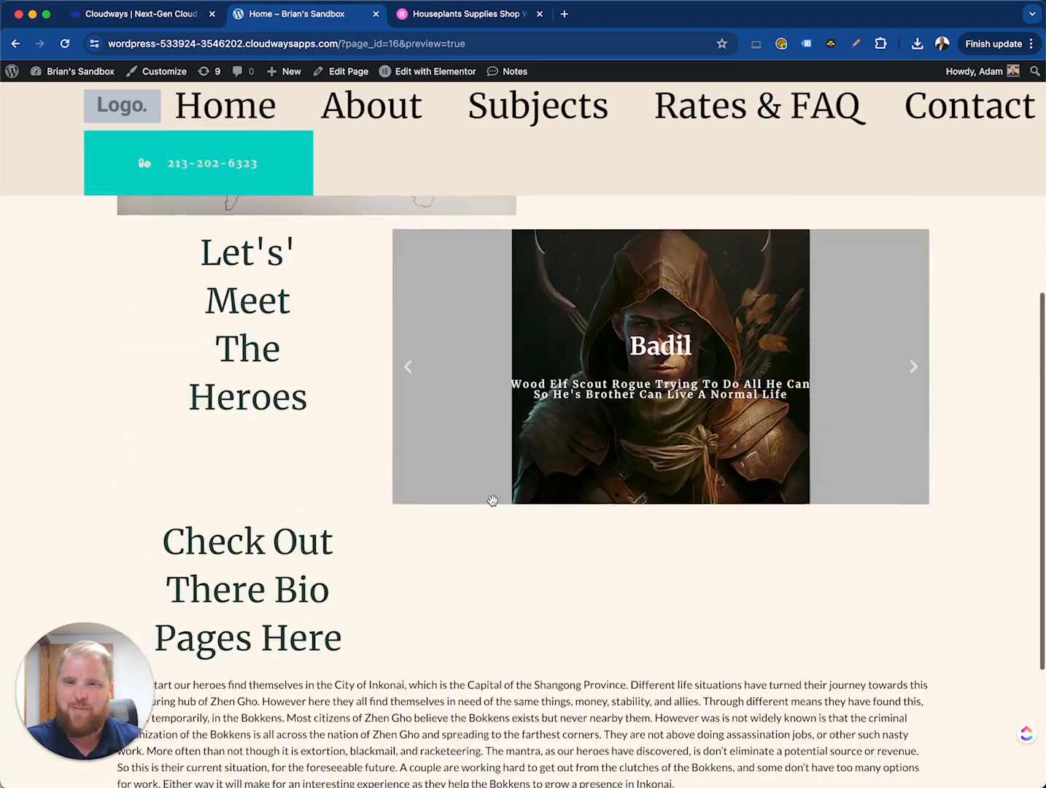
pyautogui.scroll(5, 494, 499)
pyautogui.click(16, 44)
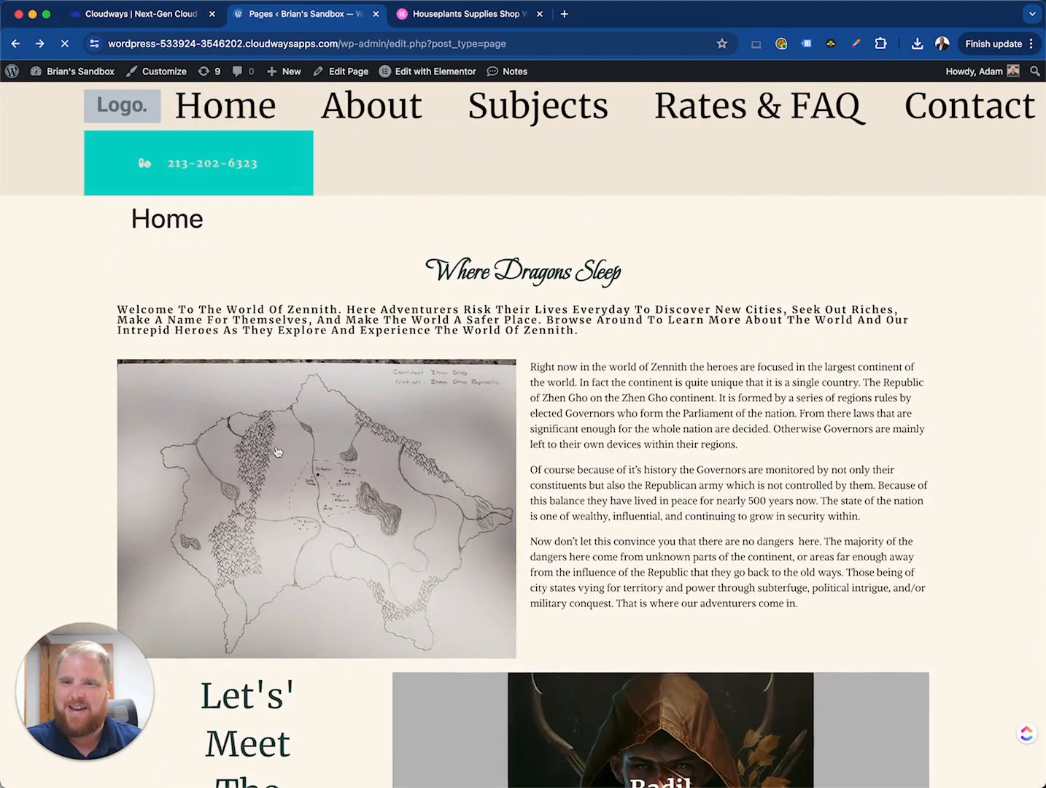
# - Open the draft Home page in the Elementor editor and scroll through its content
pyautogui.click(340, 508)
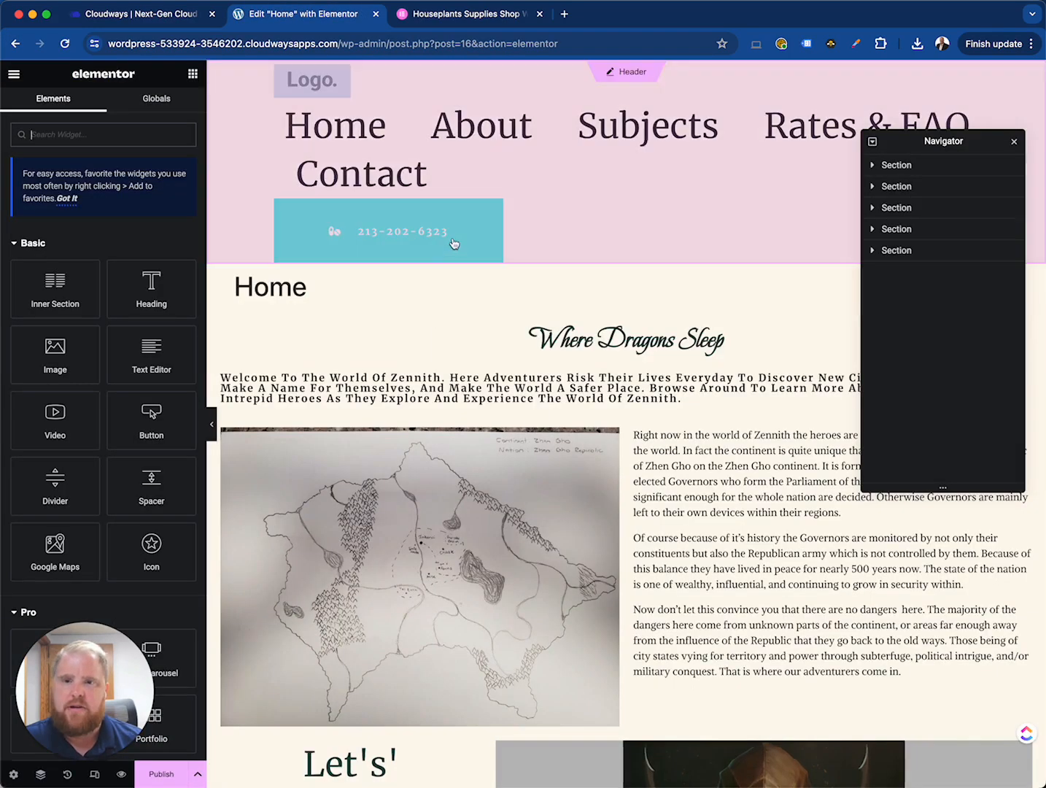
pyautogui.scroll(-10, 678, 445)
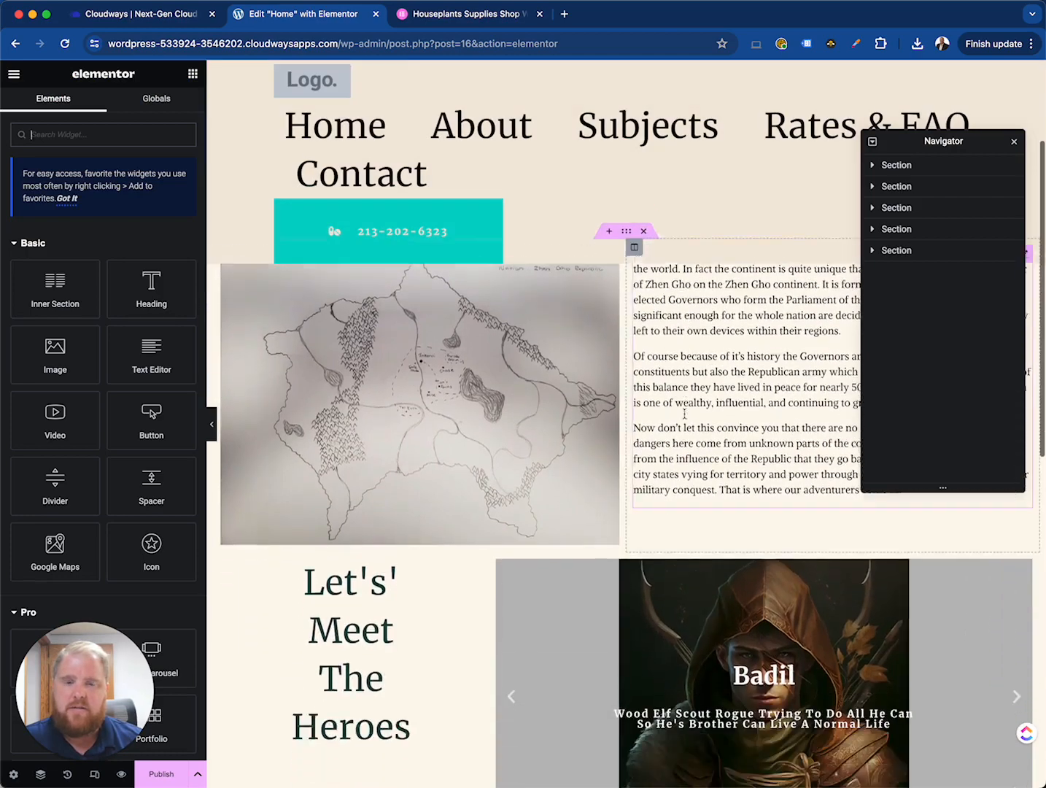
pyautogui.scroll(-4, 621, 458)
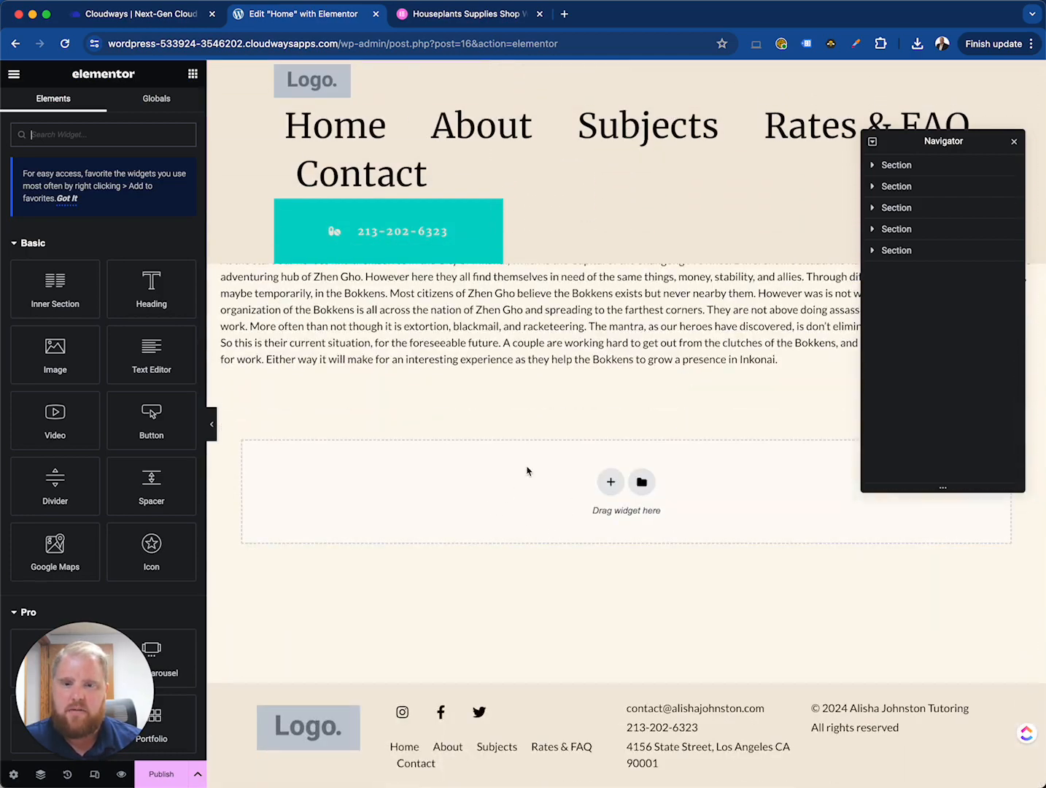
pyautogui.scroll(5, 526, 467)
pyautogui.scroll(6, 526, 468)
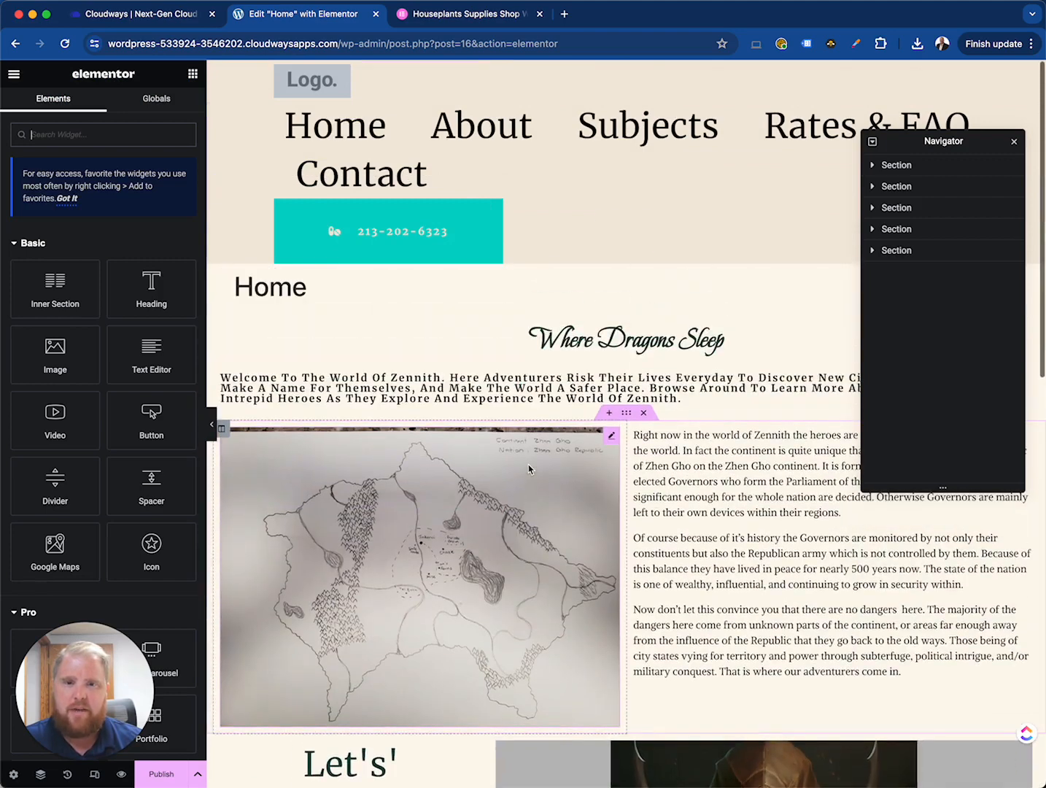
# - Reposition the Navigator panel and expand the page's sections and columns to examine its structure
pyautogui.moveTo(909, 143); pyautogui.dragTo(909, 98)
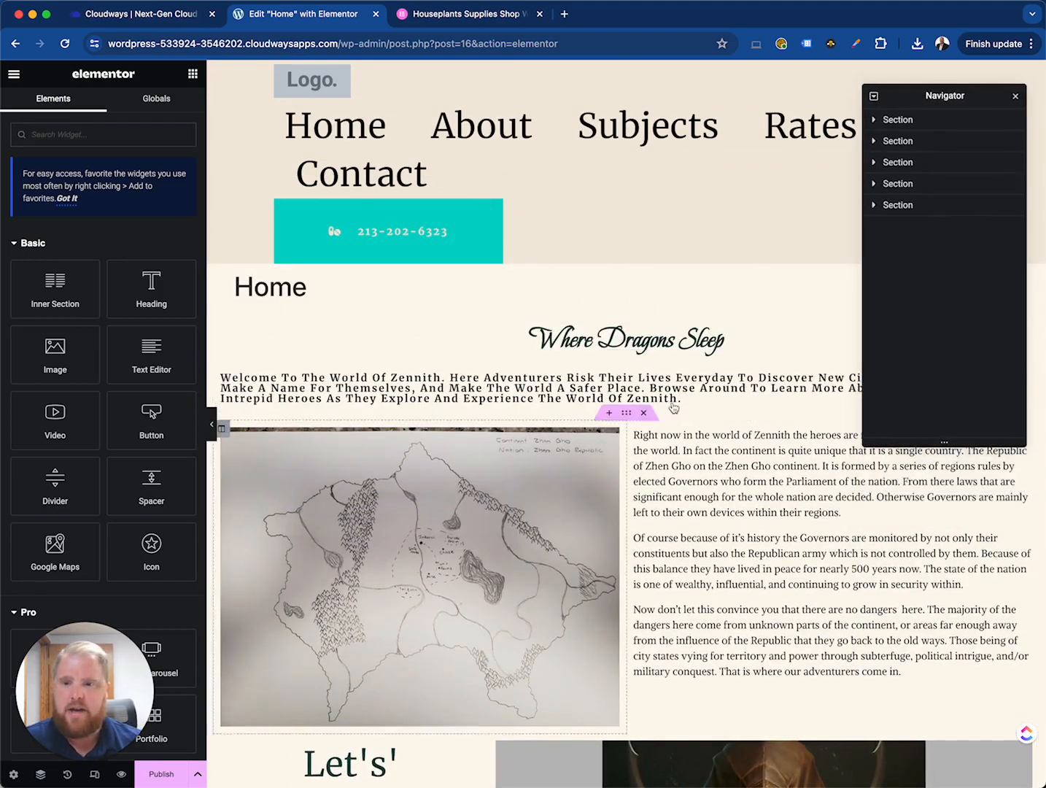
pyautogui.click(41, 778)
pyautogui.click(41, 778)
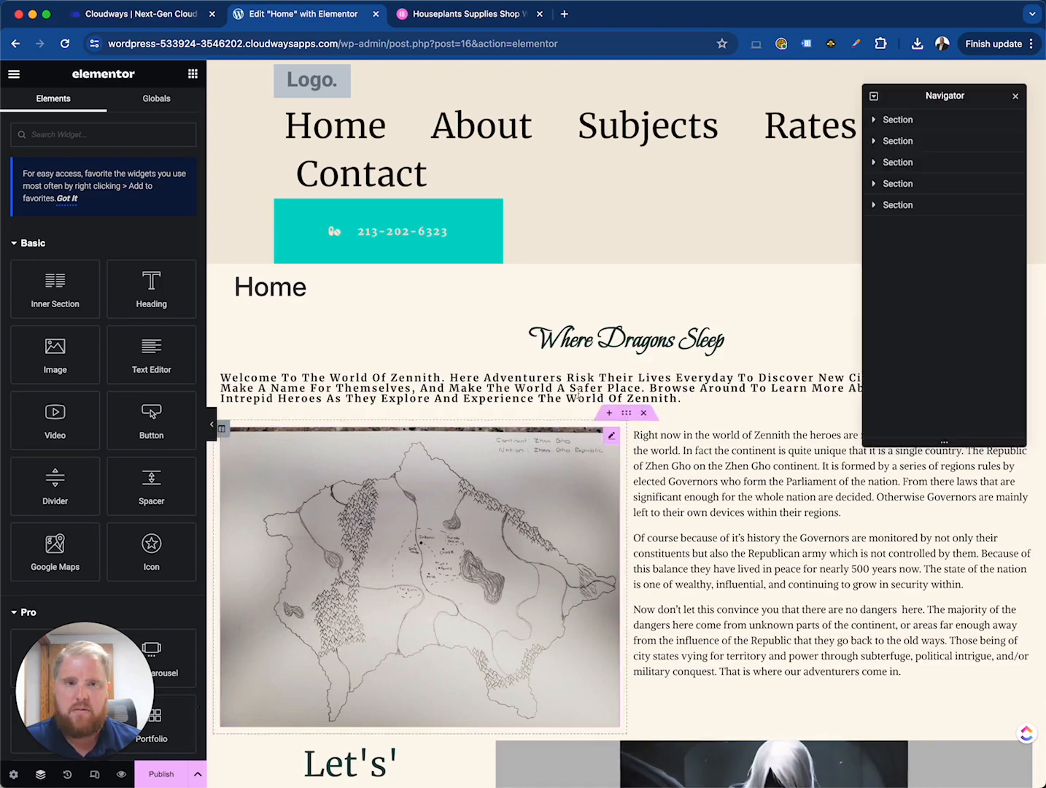
pyautogui.moveTo(899, 125); pyautogui.dragTo(905, 160)
pyautogui.click(881, 205)
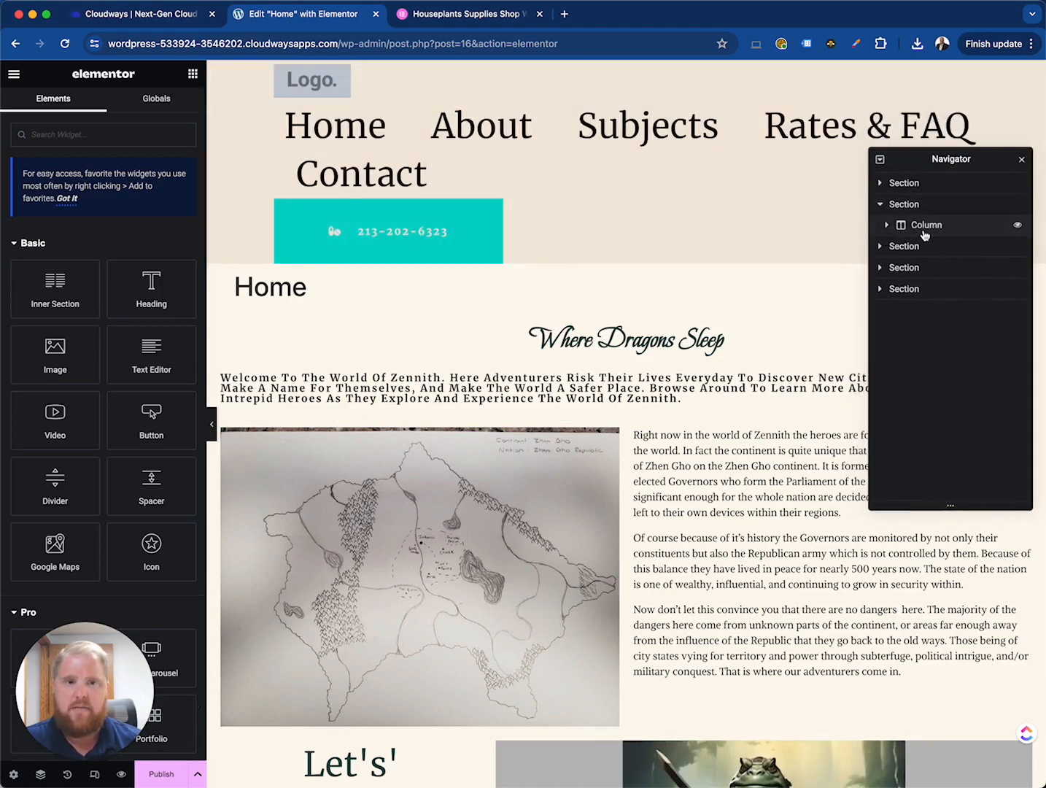
pyautogui.click(925, 227)
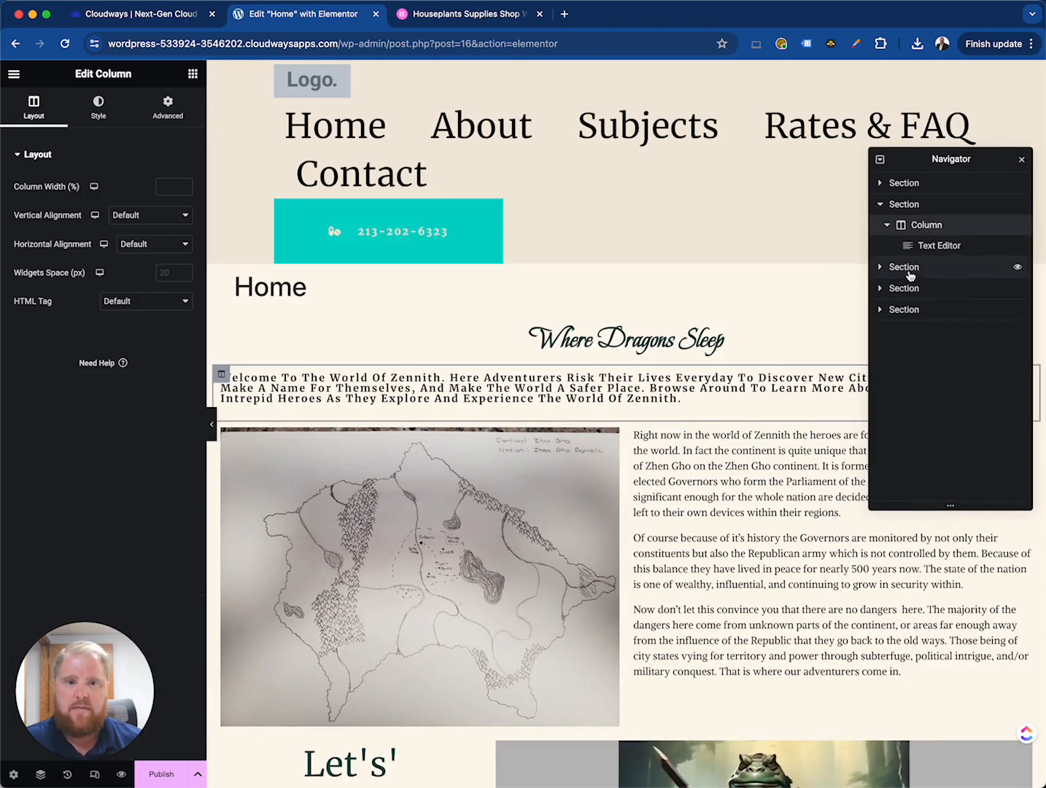
pyautogui.click(907, 267)
pyautogui.click(905, 309)
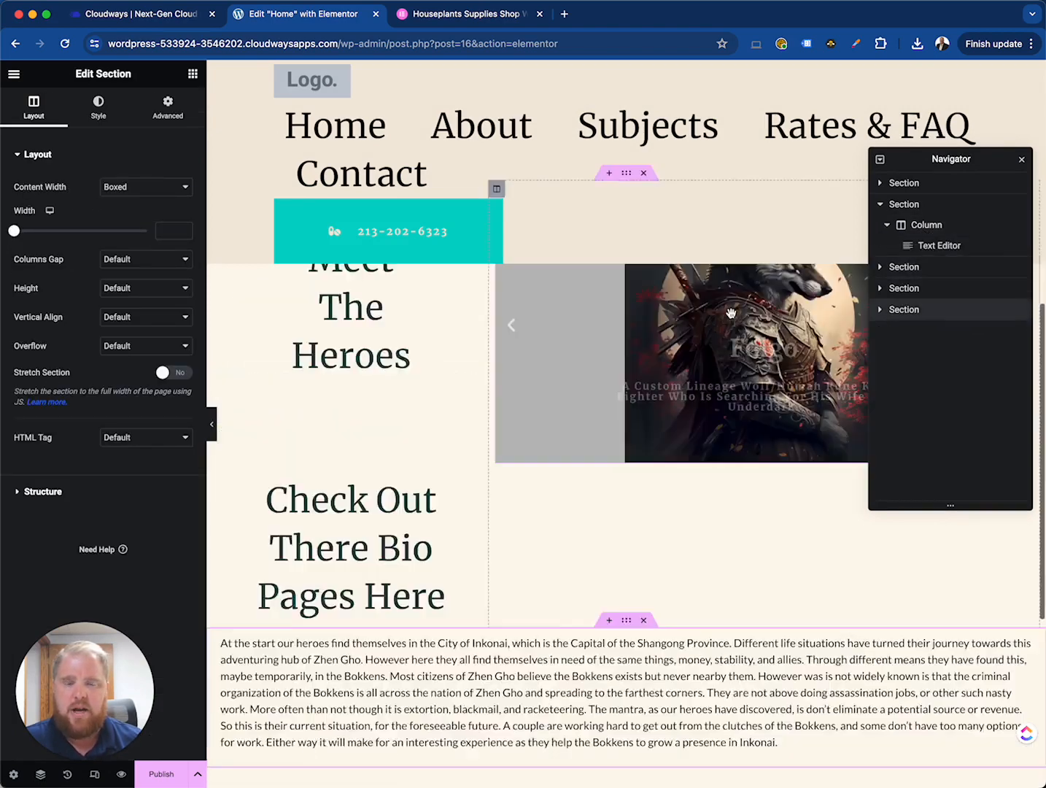
pyautogui.scroll(-3, 558, 344)
pyautogui.scroll(2, 558, 338)
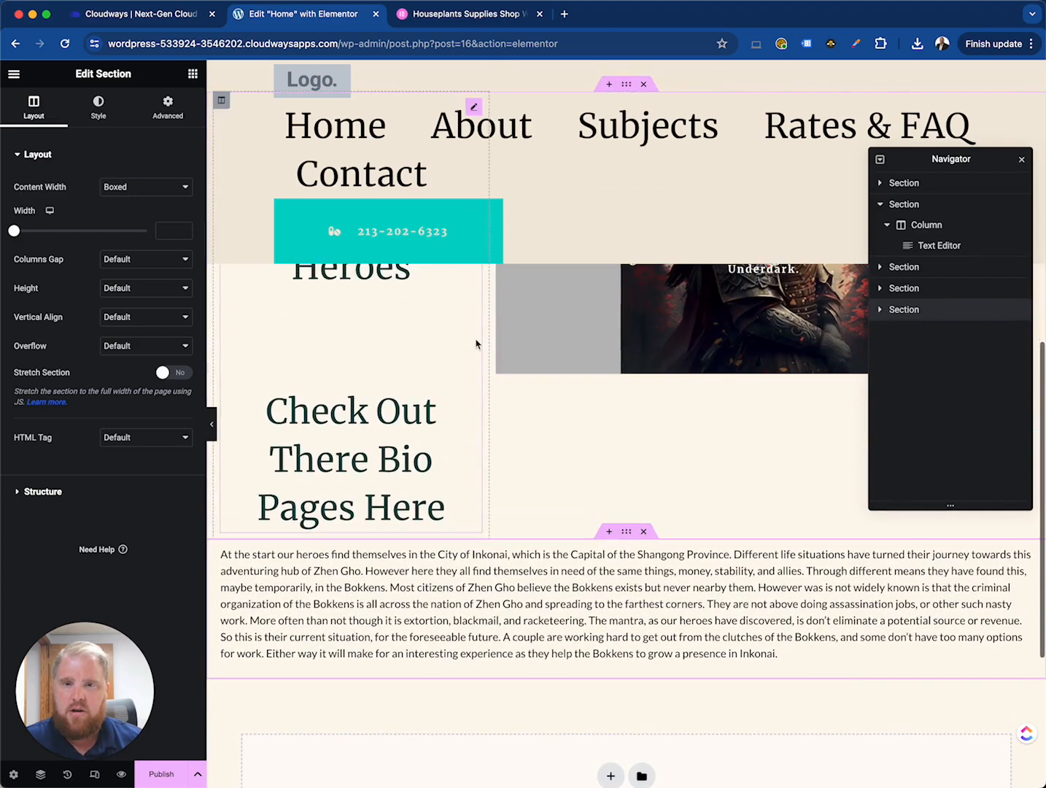
pyautogui.scroll(3, 482, 345)
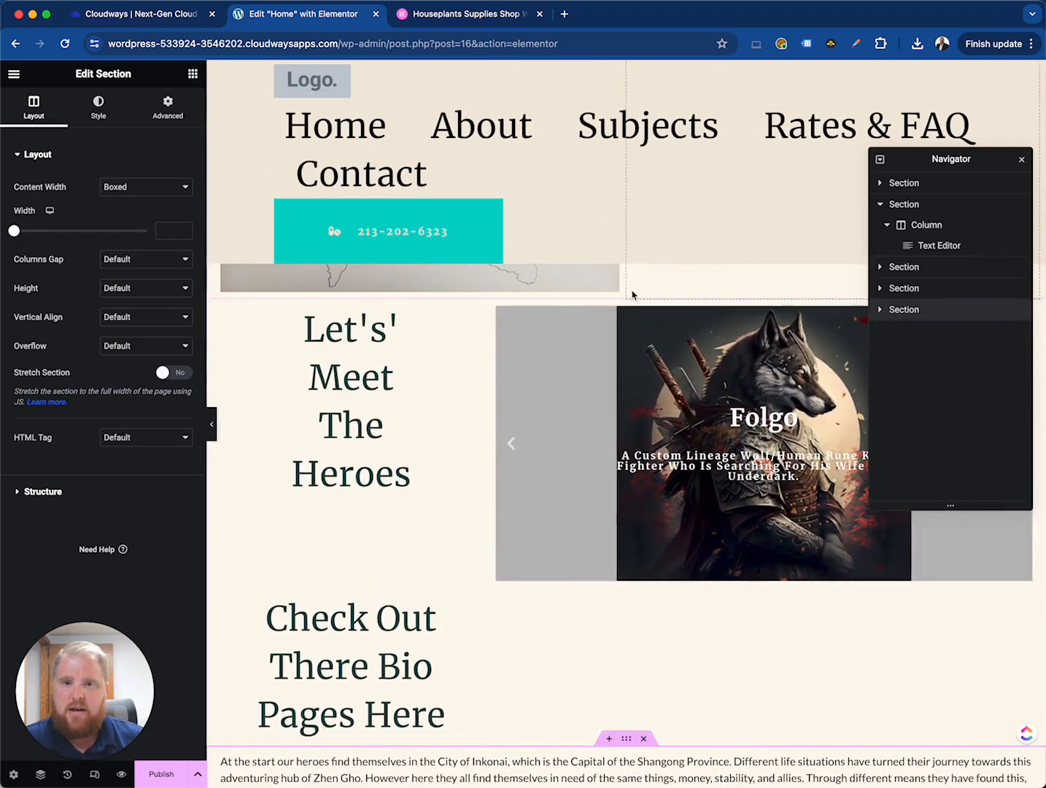
pyautogui.click(472, 317)
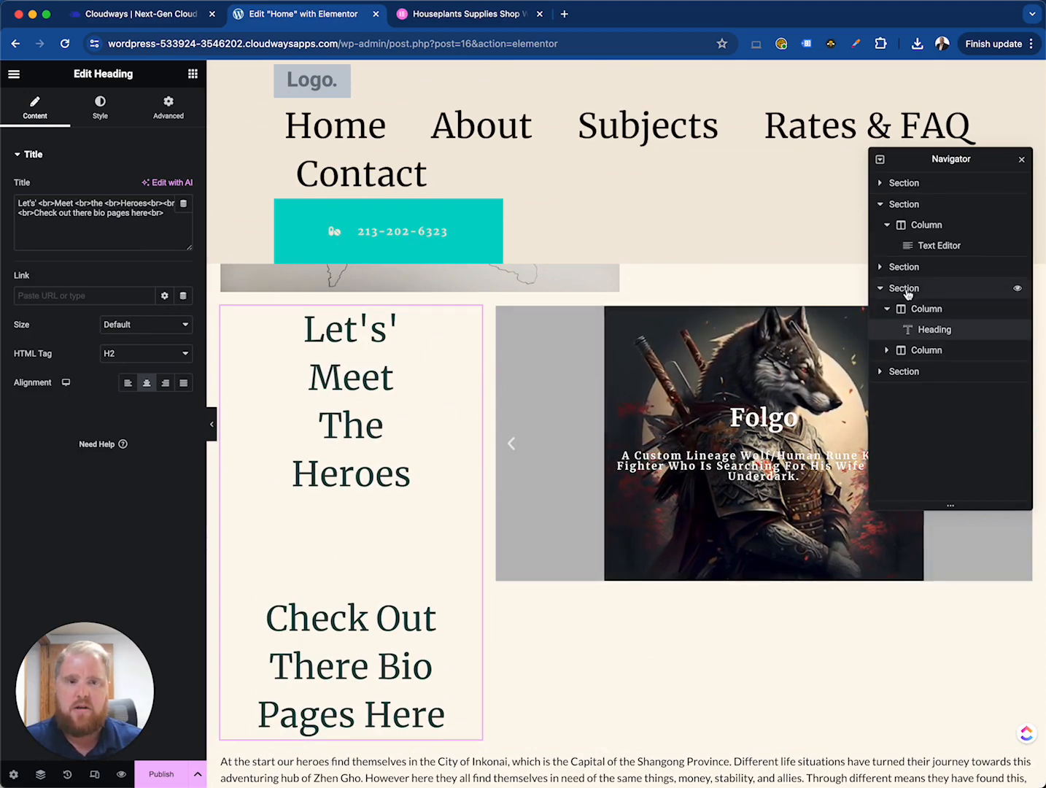
pyautogui.moveTo(908, 293); pyautogui.dragTo(914, 269)
pyautogui.scroll(7, 614, 439)
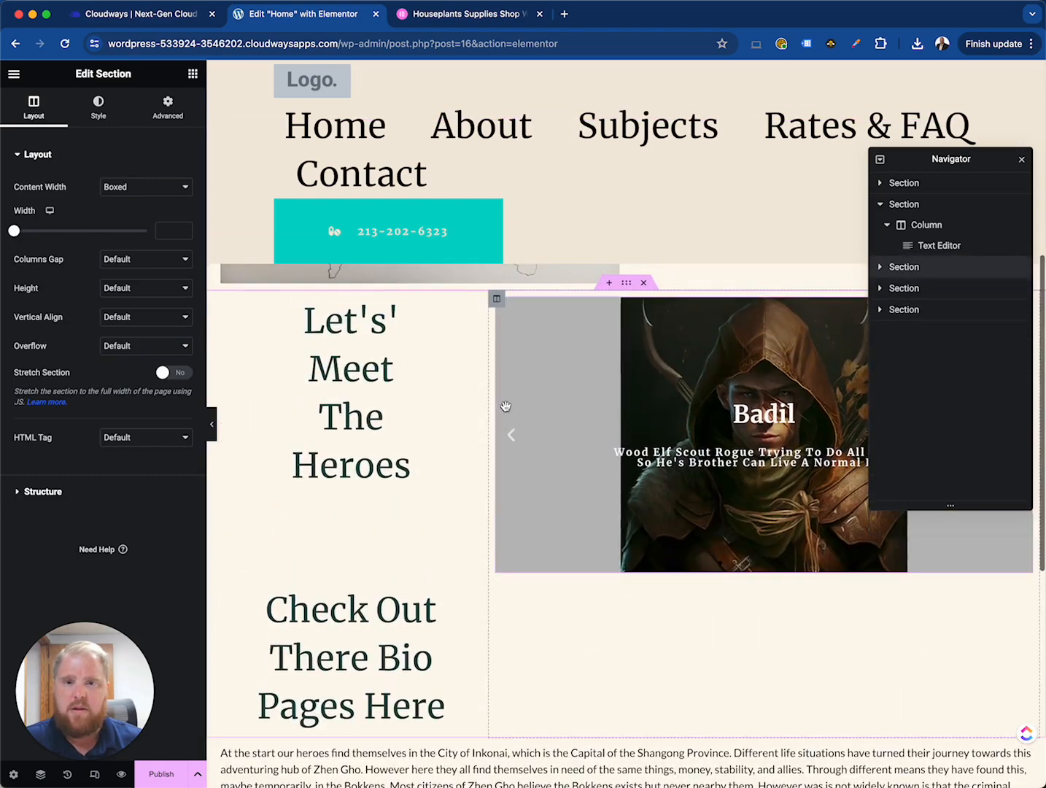
pyautogui.scroll(6, 506, 406)
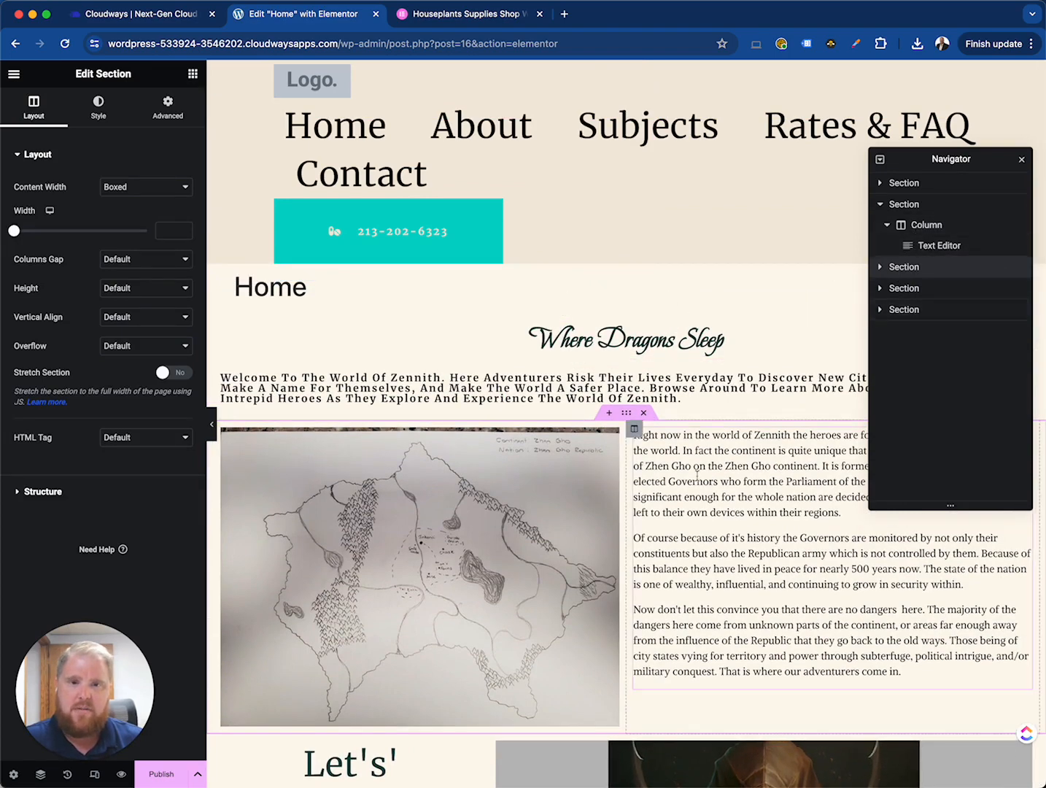
pyautogui.click(904, 267)
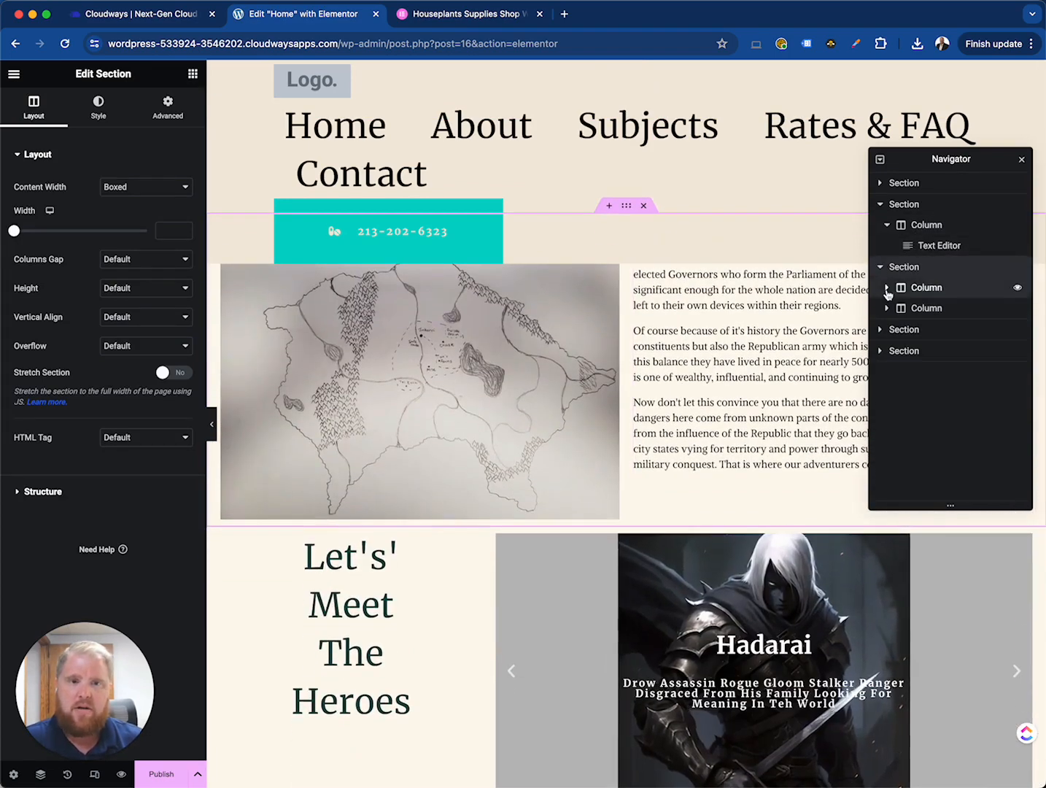
pyautogui.click(888, 288)
pyautogui.scroll(-3, 554, 423)
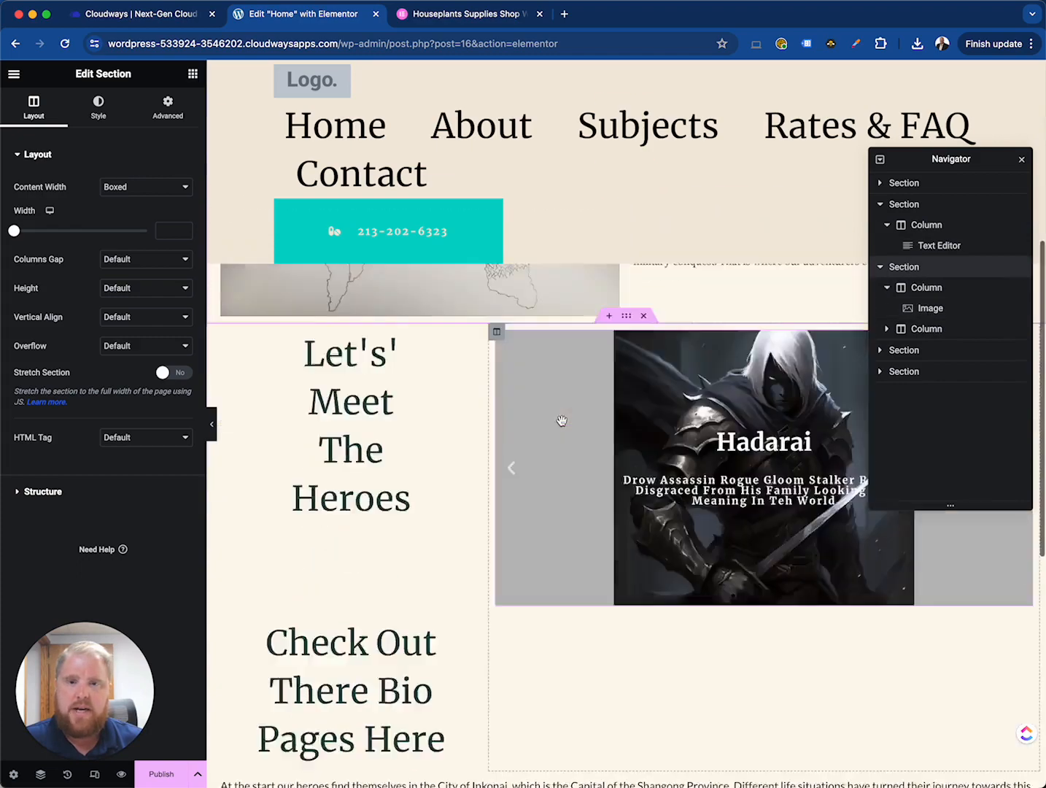
pyautogui.scroll(-7, 562, 421)
# - Add a new three-column section (narrow, wide, narrow) at the page bottom and place an Image widget in its middle column
pyautogui.click(610, 482)
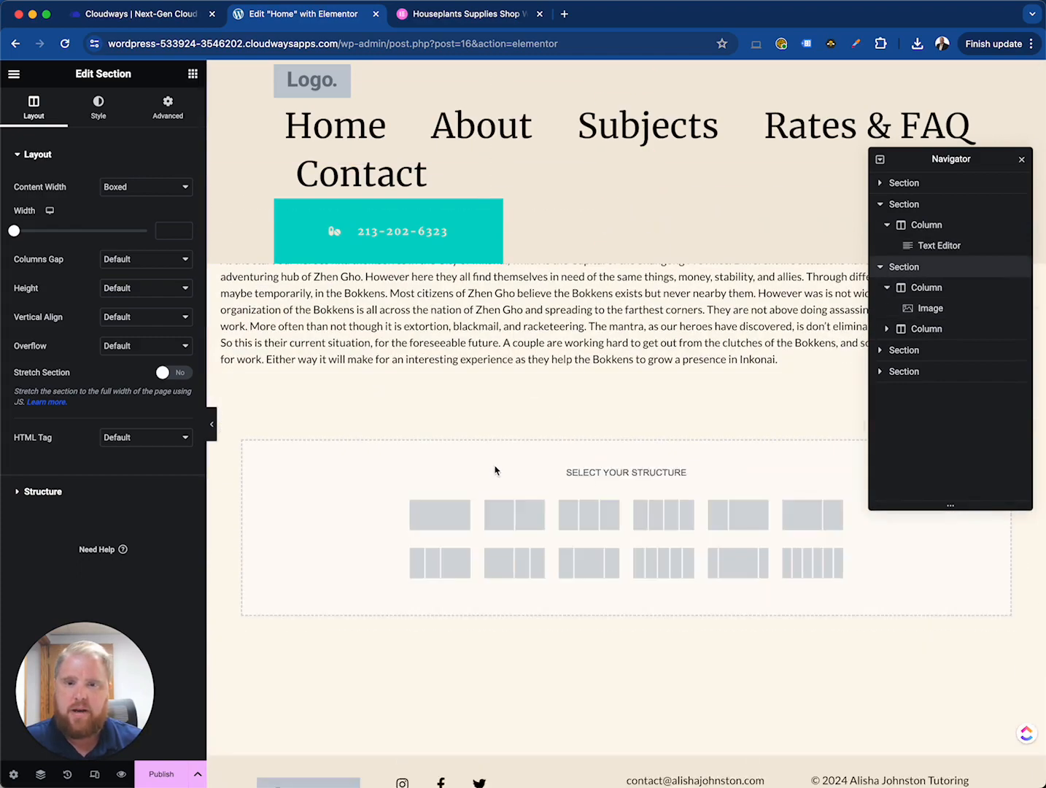
pyautogui.click(737, 561)
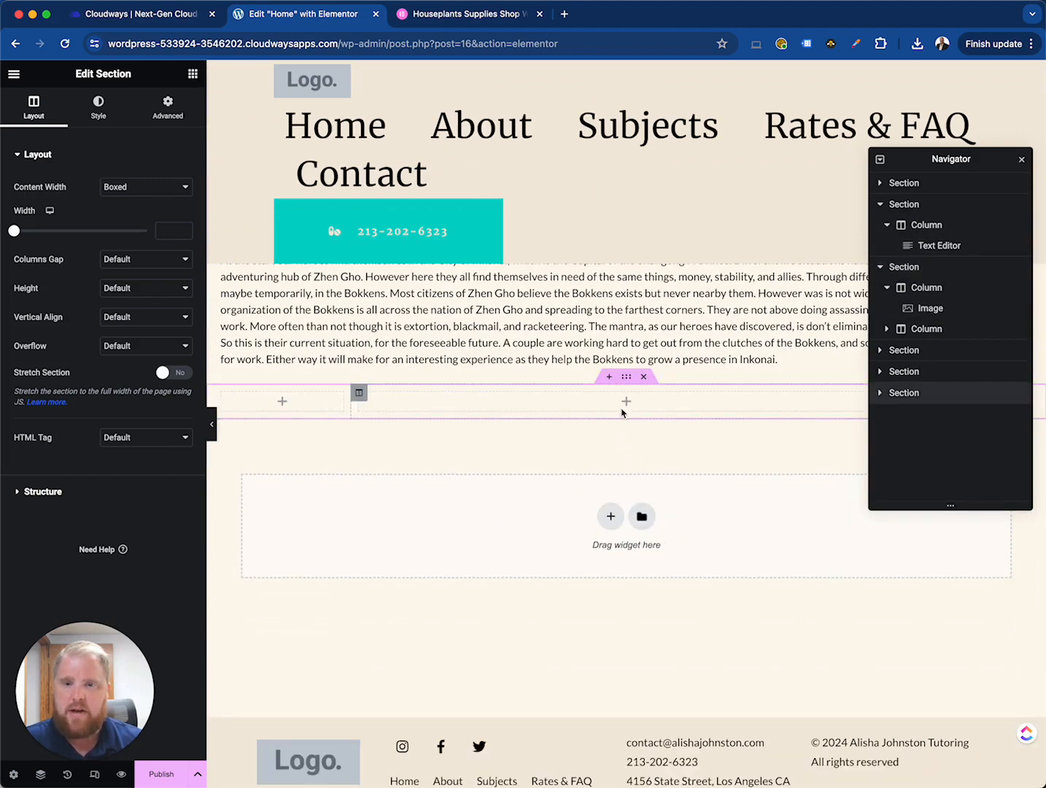
pyautogui.click(194, 73)
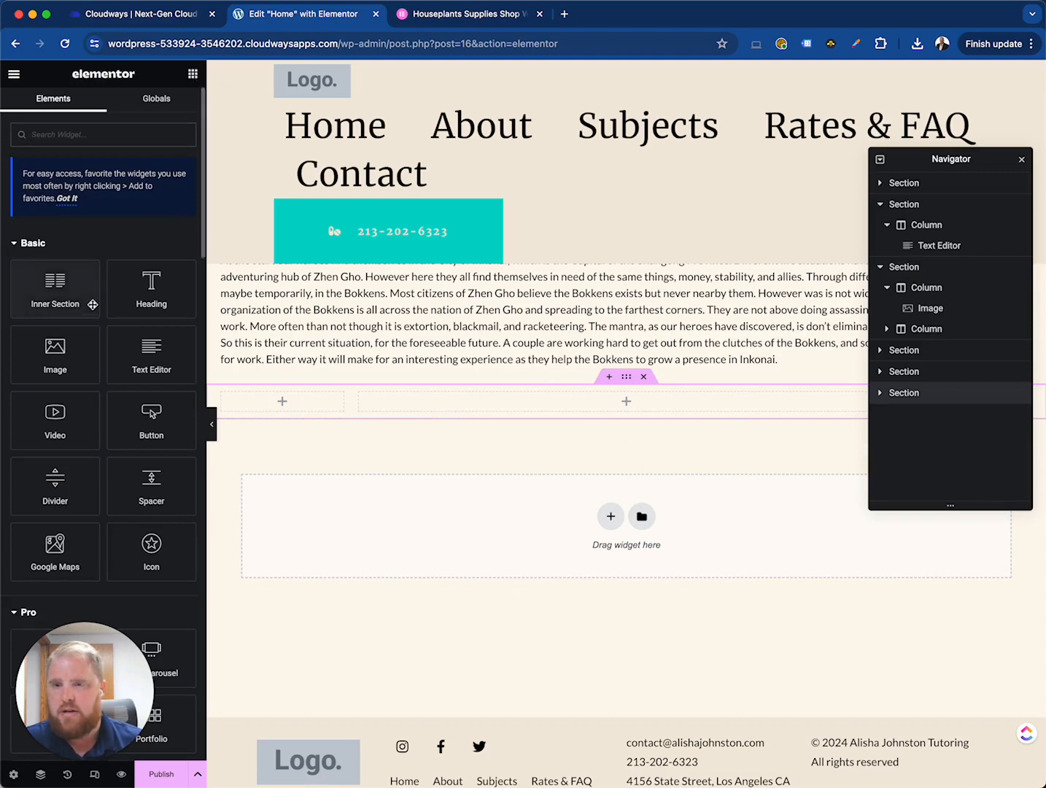
pyautogui.scroll(-3, 97, 382)
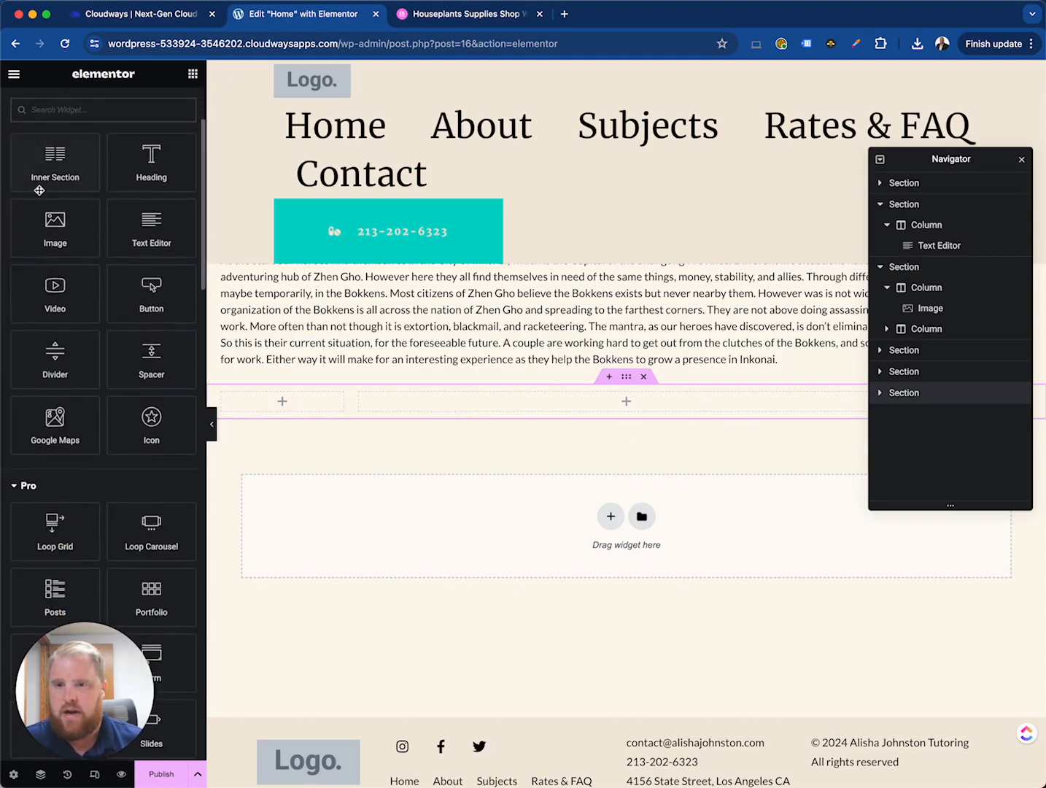
pyautogui.moveTo(68, 230); pyautogui.dragTo(477, 418)
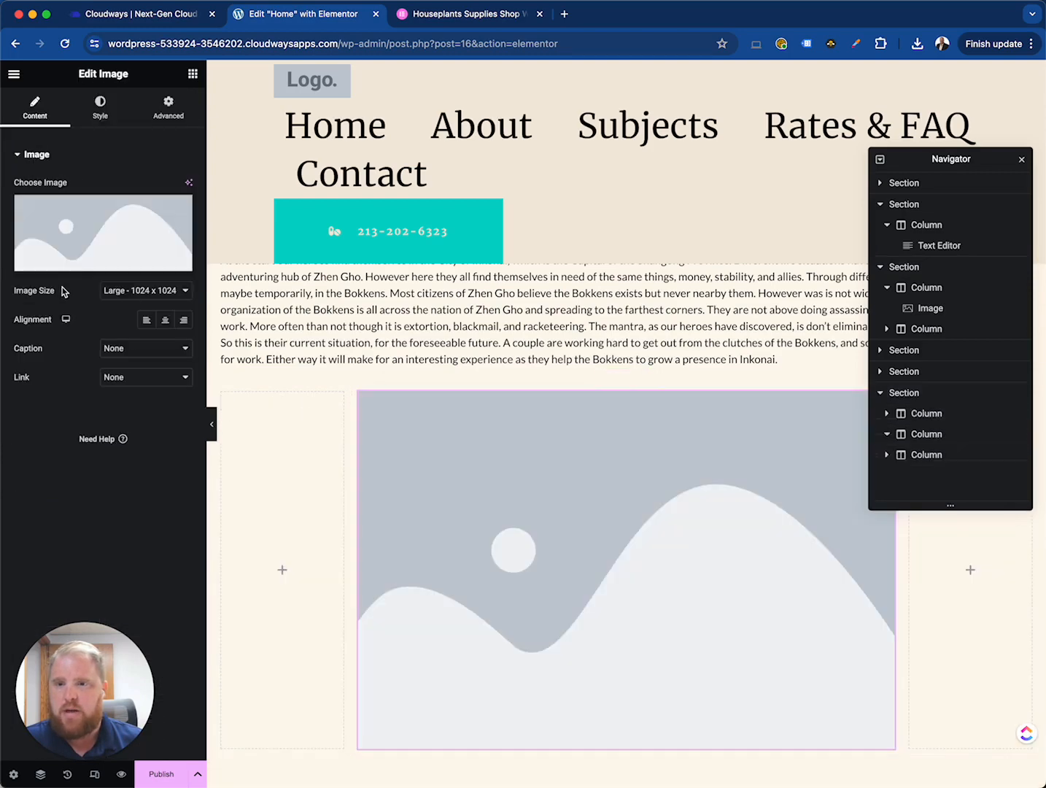
# - Add a Text Editor widget to the new section's left column
pyautogui.click(194, 75)
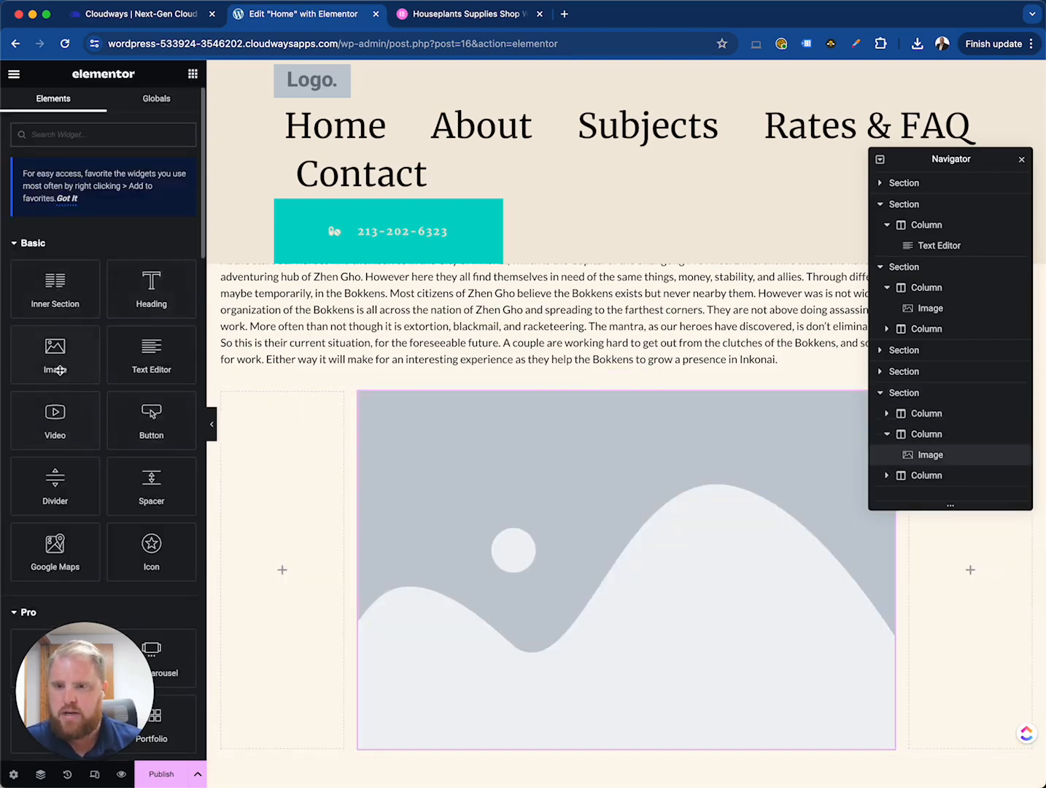
pyautogui.moveTo(148, 354); pyautogui.dragTo(277, 483)
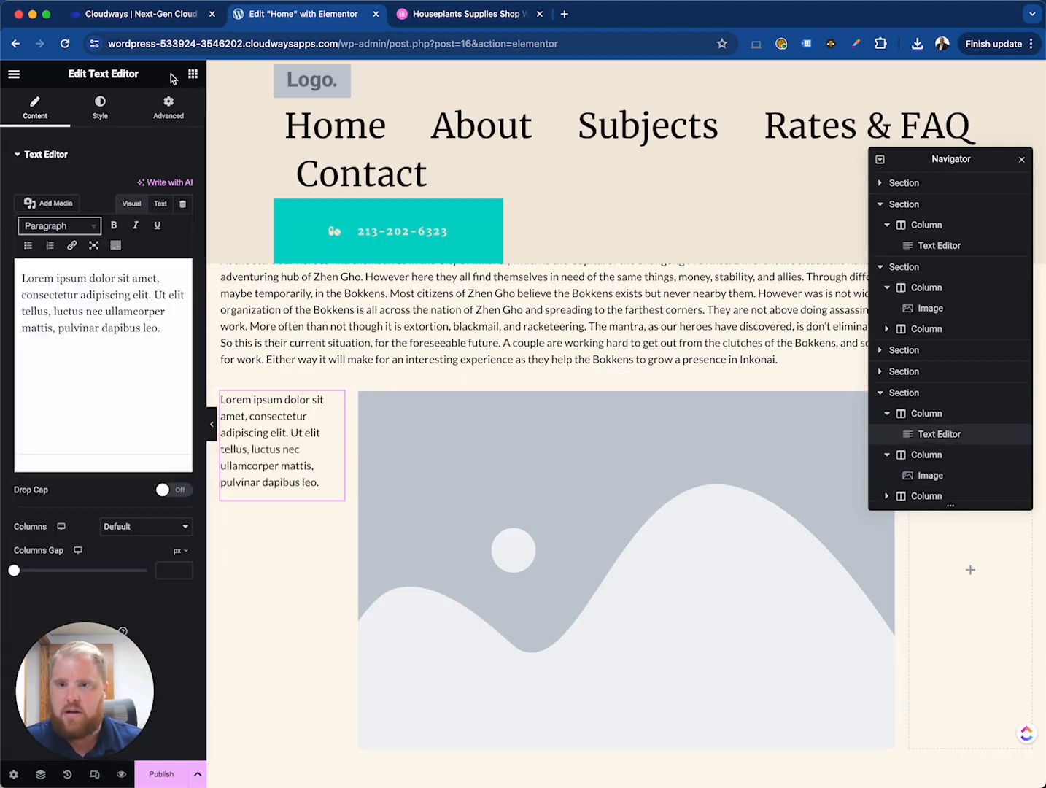
# - Add a Form widget to the new section's right column
pyautogui.click(191, 74)
pyautogui.scroll(-5, 101, 500)
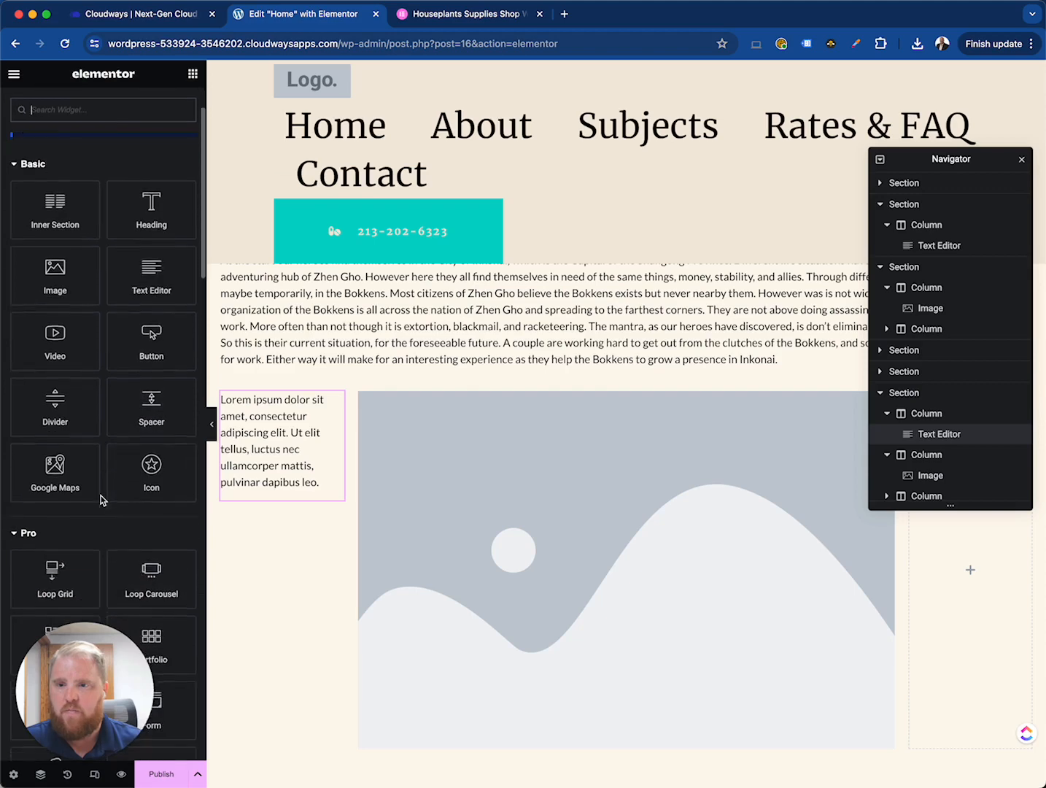
pyautogui.scroll(-2, 118, 491)
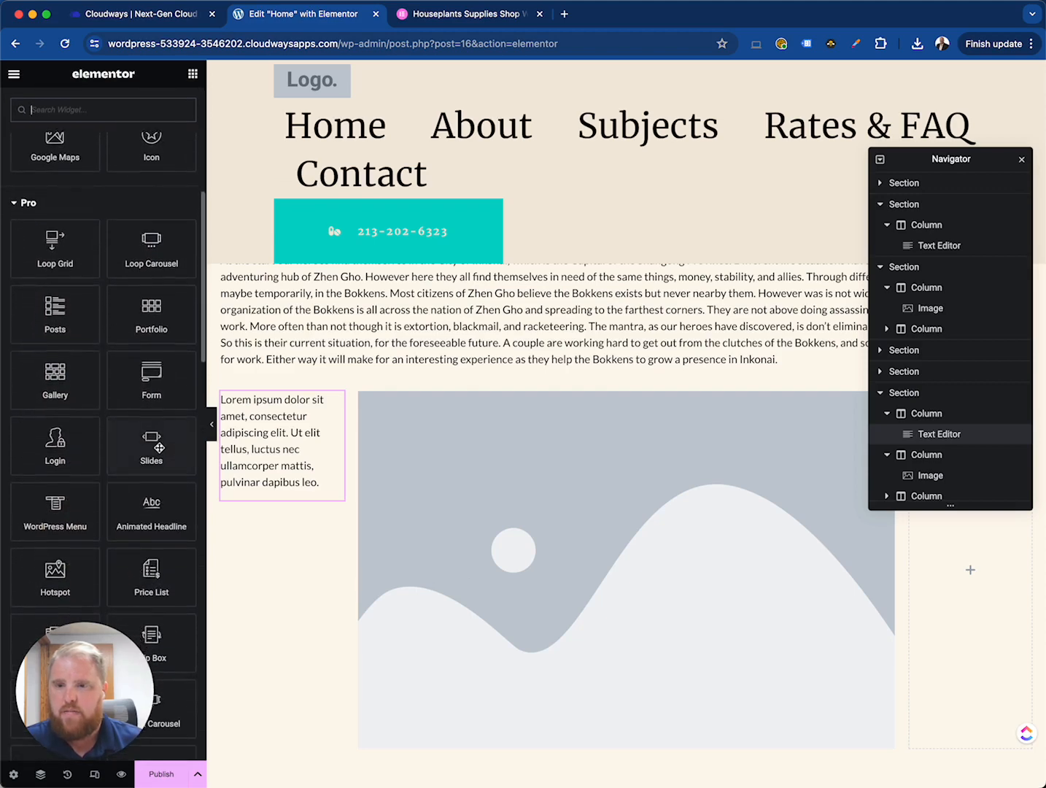
pyautogui.scroll(-2, 159, 448)
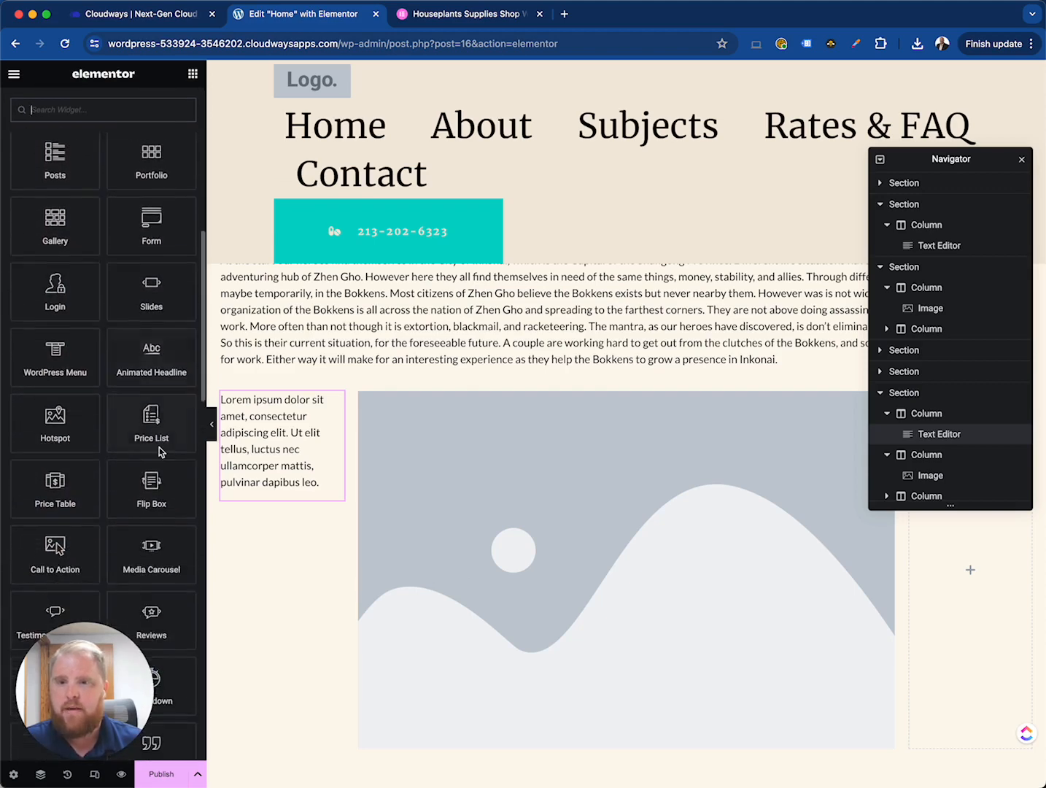
pyautogui.moveTo(151, 207); pyautogui.dragTo(943, 619)
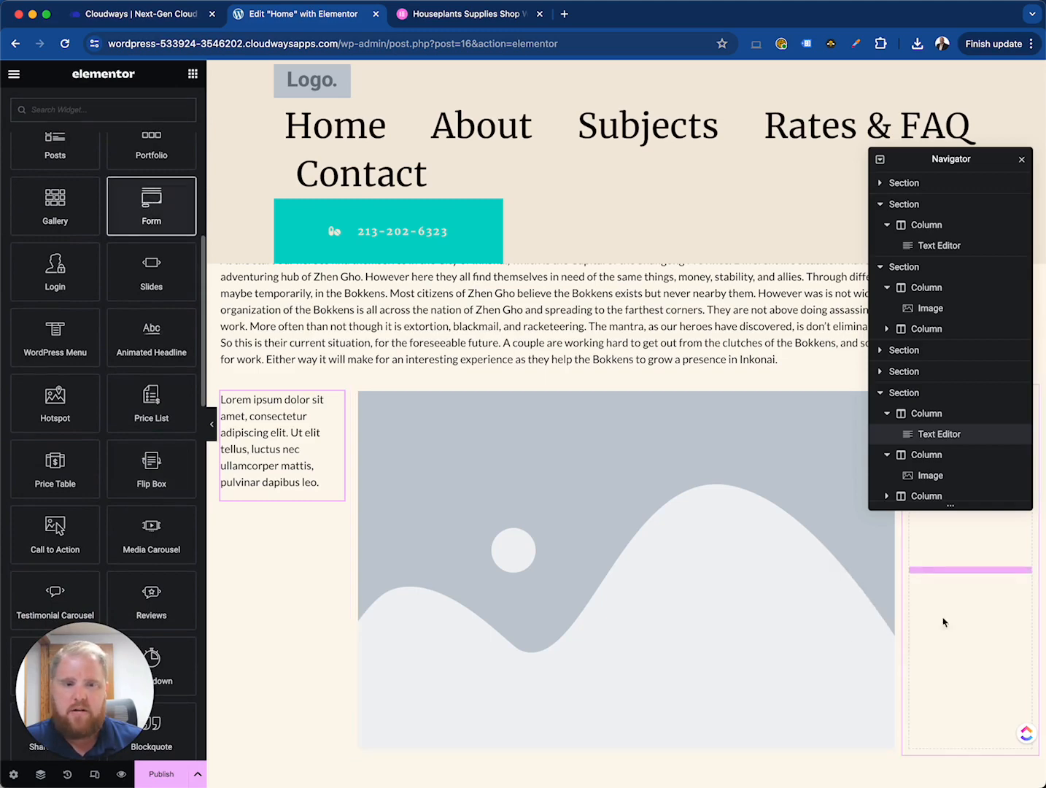
pyautogui.scroll(4, 509, 521)
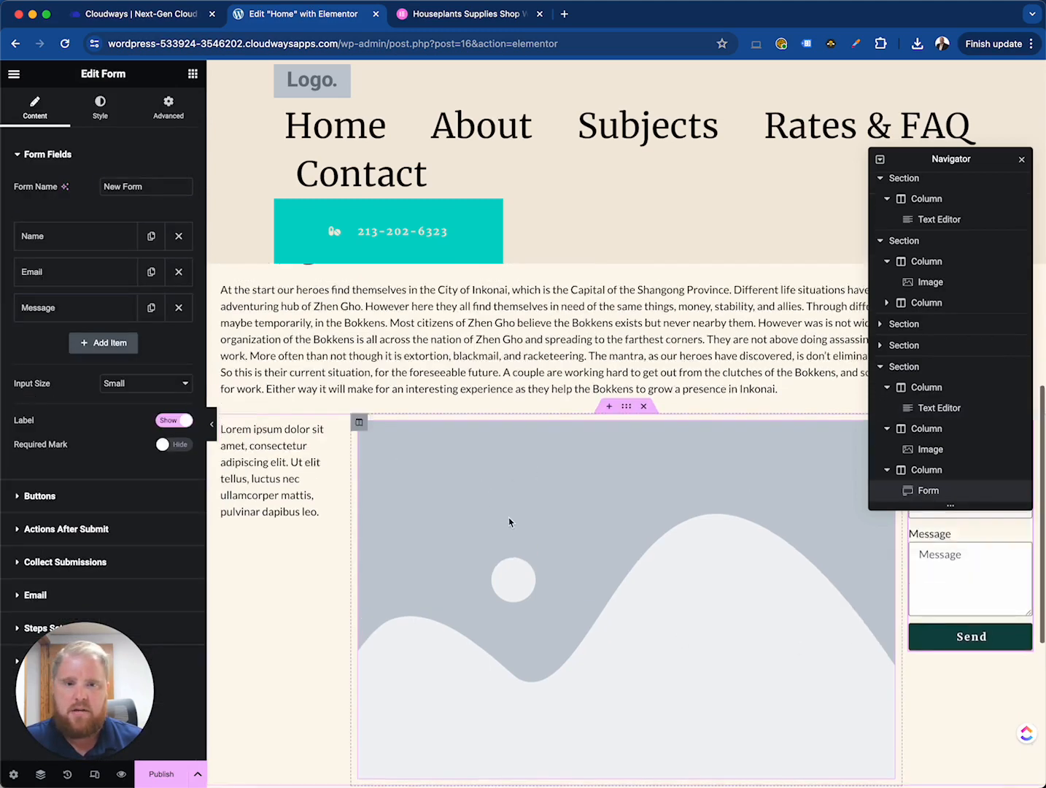
pyautogui.scroll(-2, 543, 577)
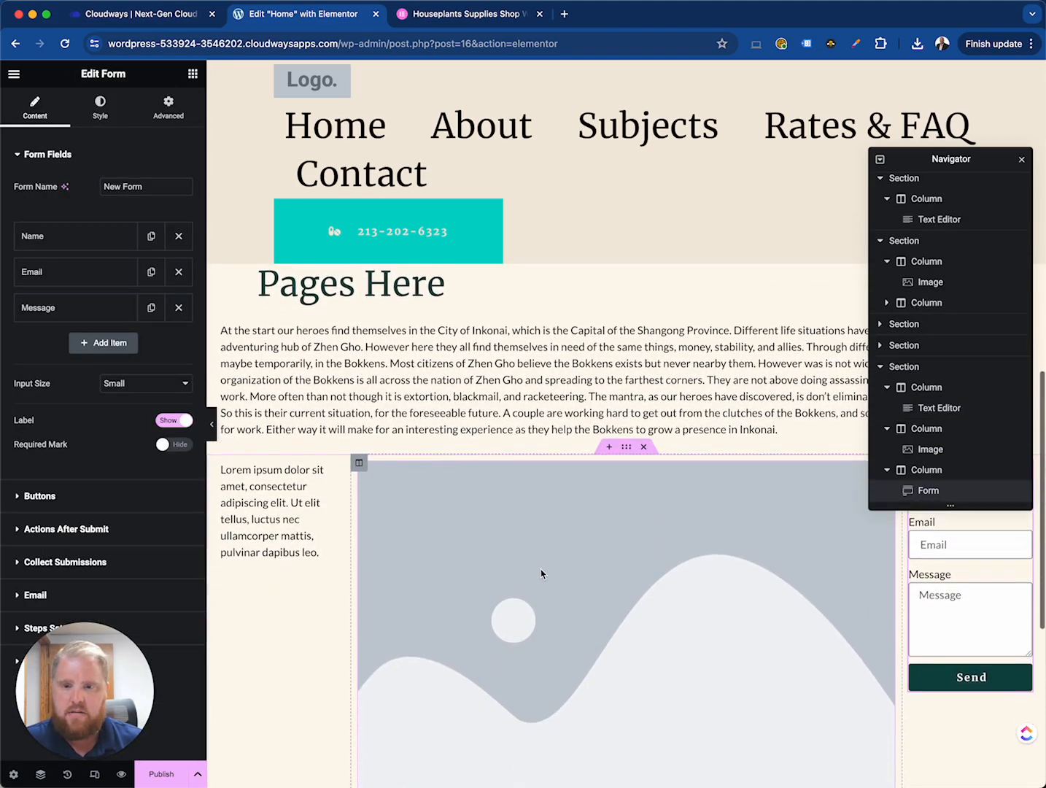
# - Set the Image widget's picture to the media library photo of a student writing at a computer
pyautogui.click(541, 572)
pyautogui.click(89, 267)
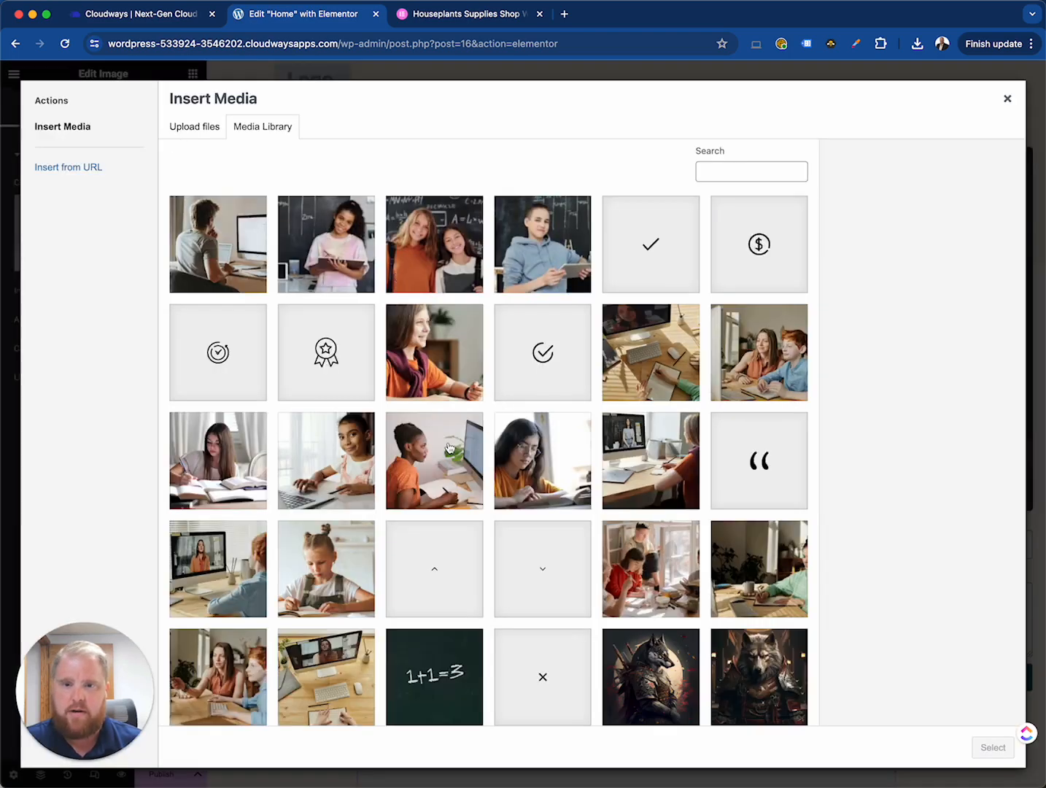
pyautogui.click(449, 448)
pyautogui.click(992, 748)
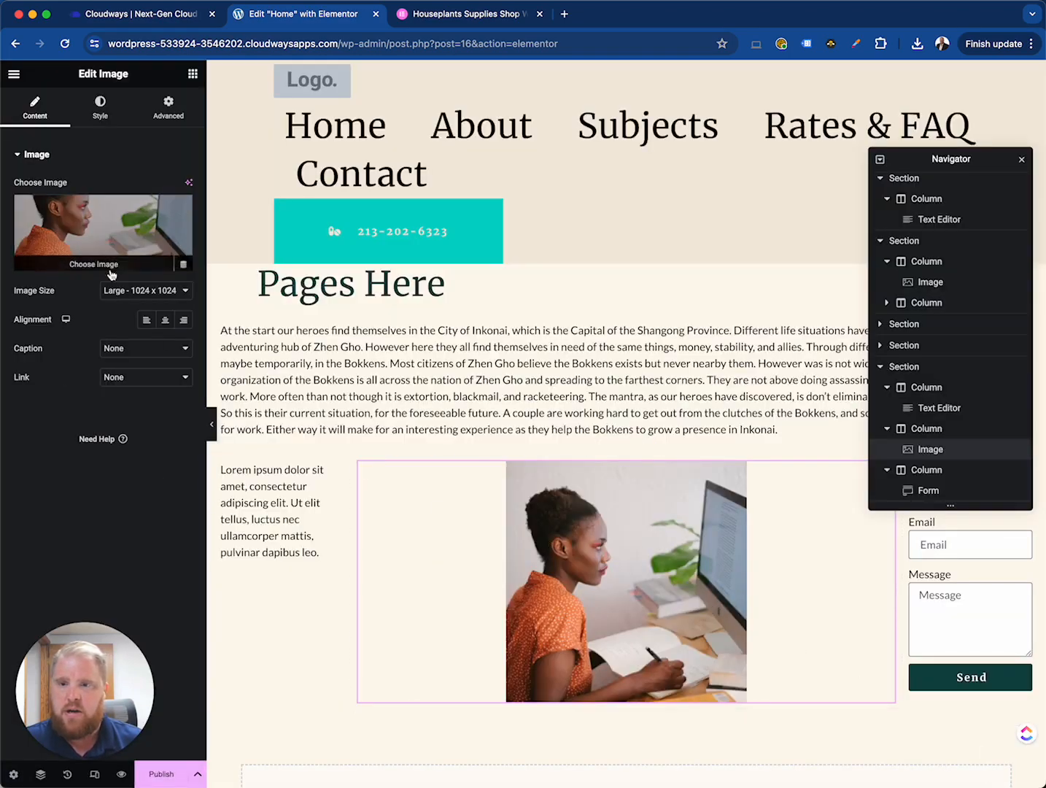
# - Try several image sizes for the photo and settle on Full
pyautogui.click(132, 297)
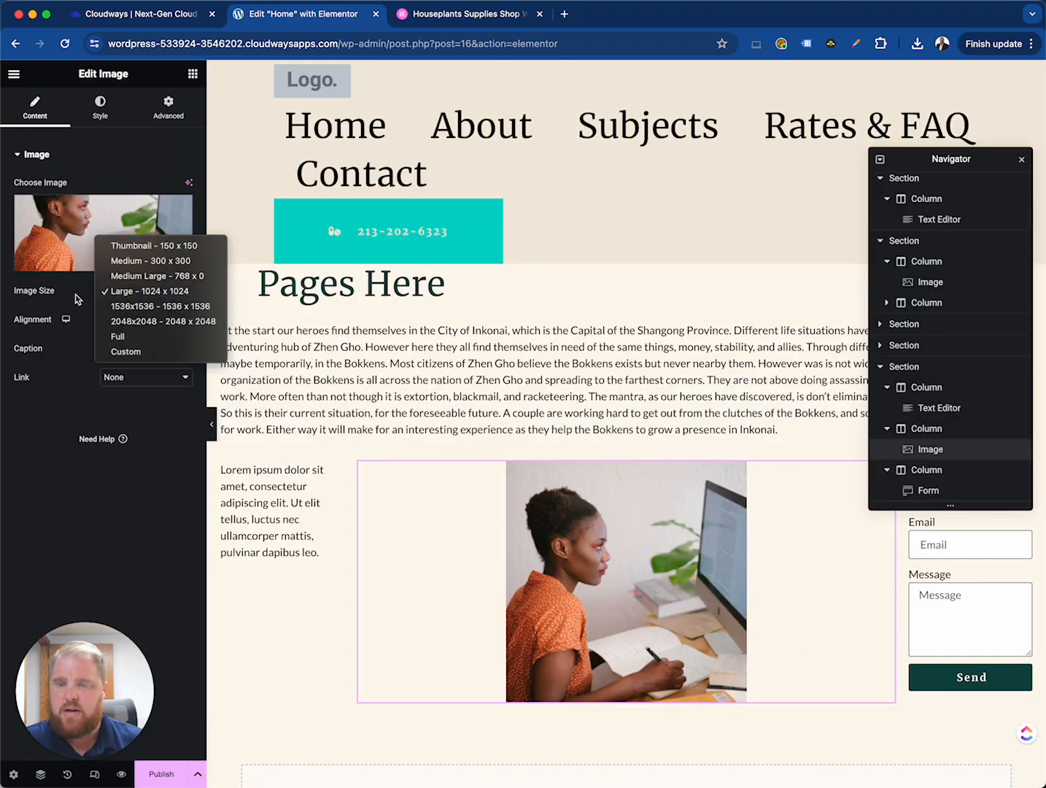
pyautogui.click(107, 332)
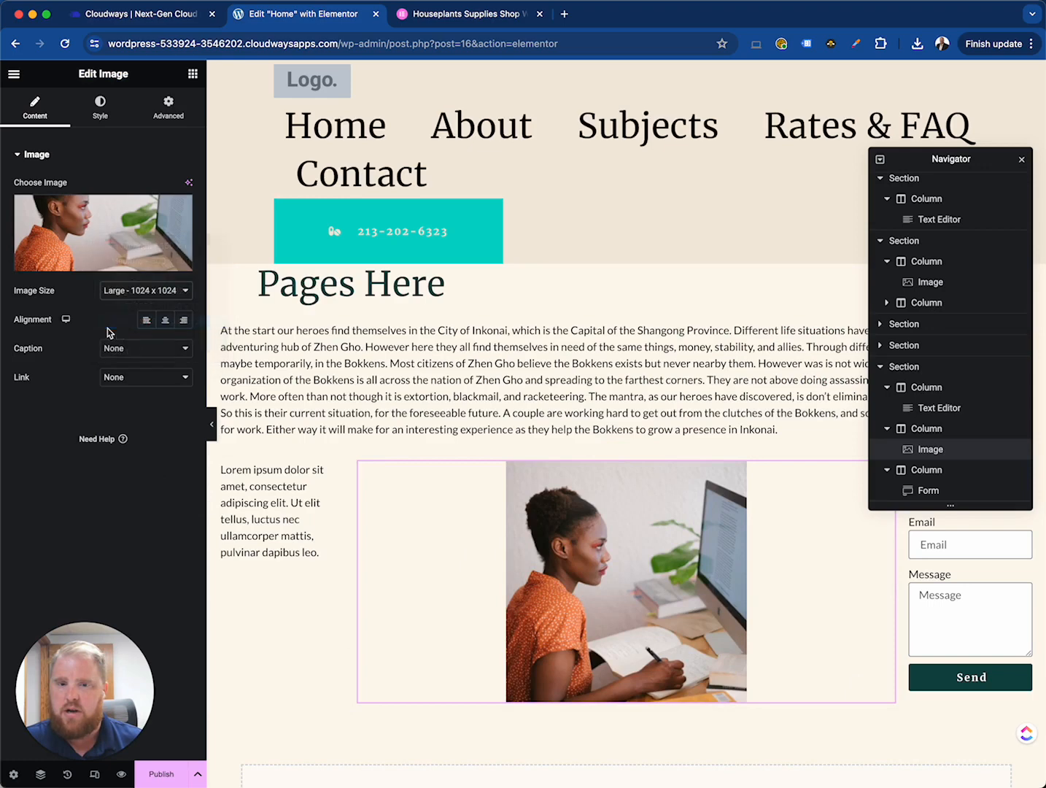
pyautogui.click(130, 296)
pyautogui.click(139, 266)
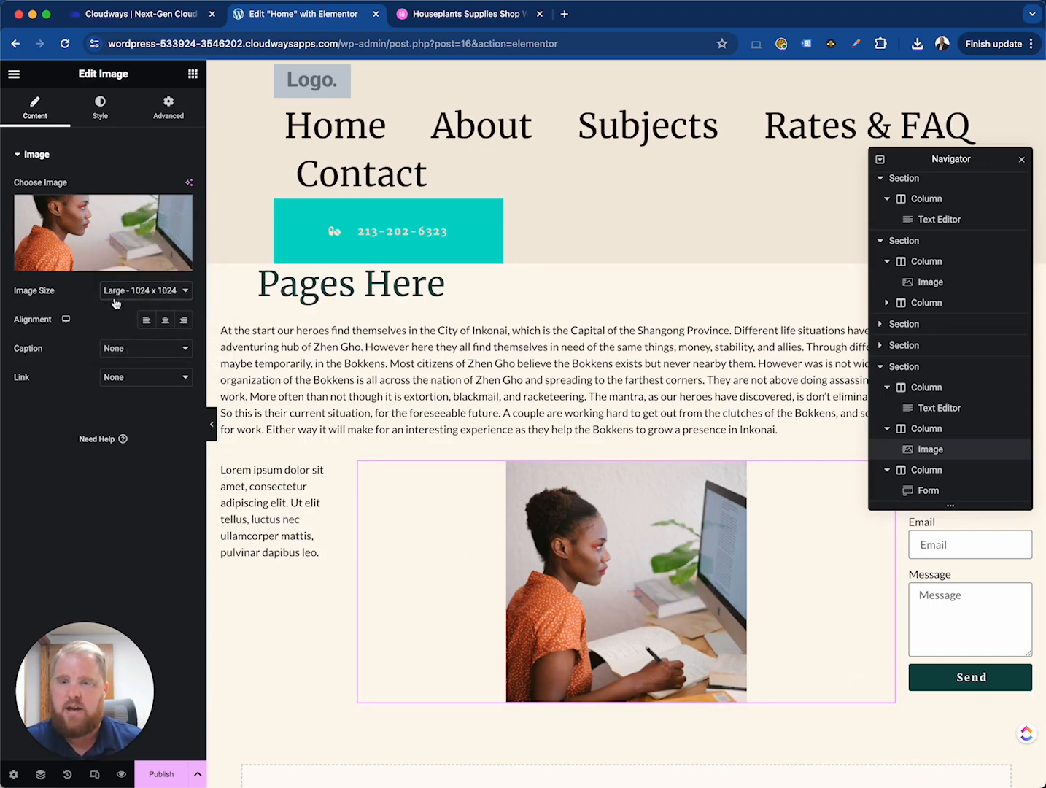
pyautogui.click(119, 298)
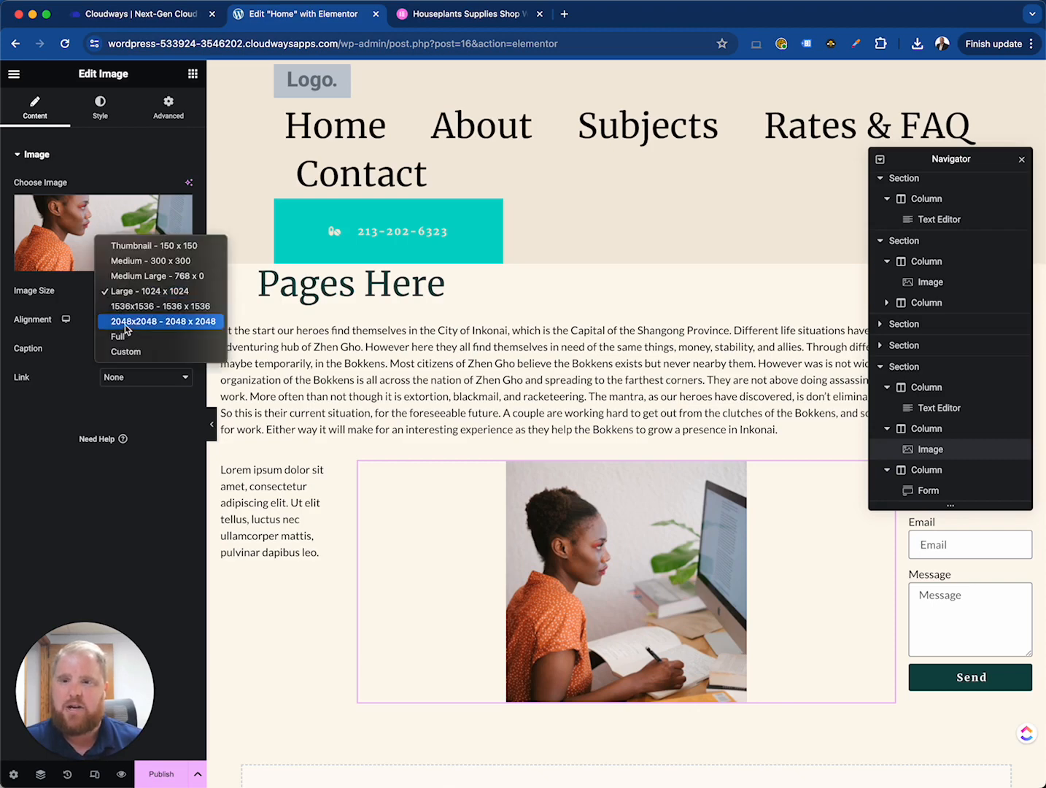
pyautogui.click(127, 329)
pyautogui.click(126, 296)
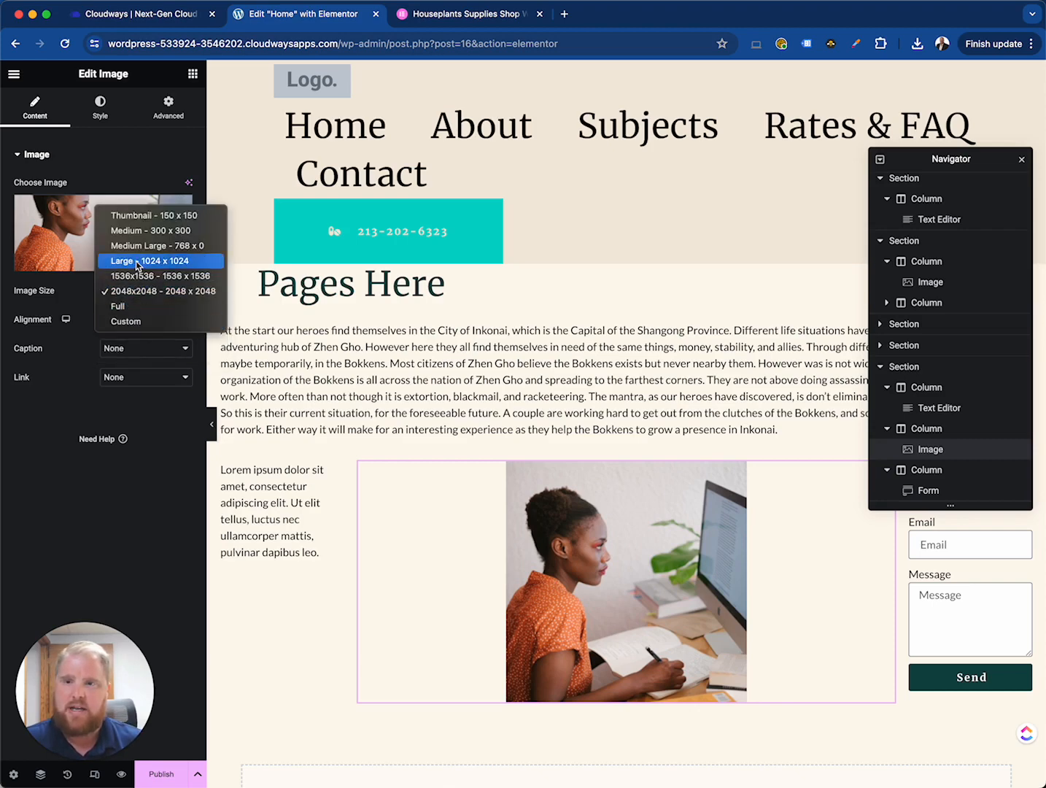
pyautogui.click(132, 261)
pyautogui.click(126, 290)
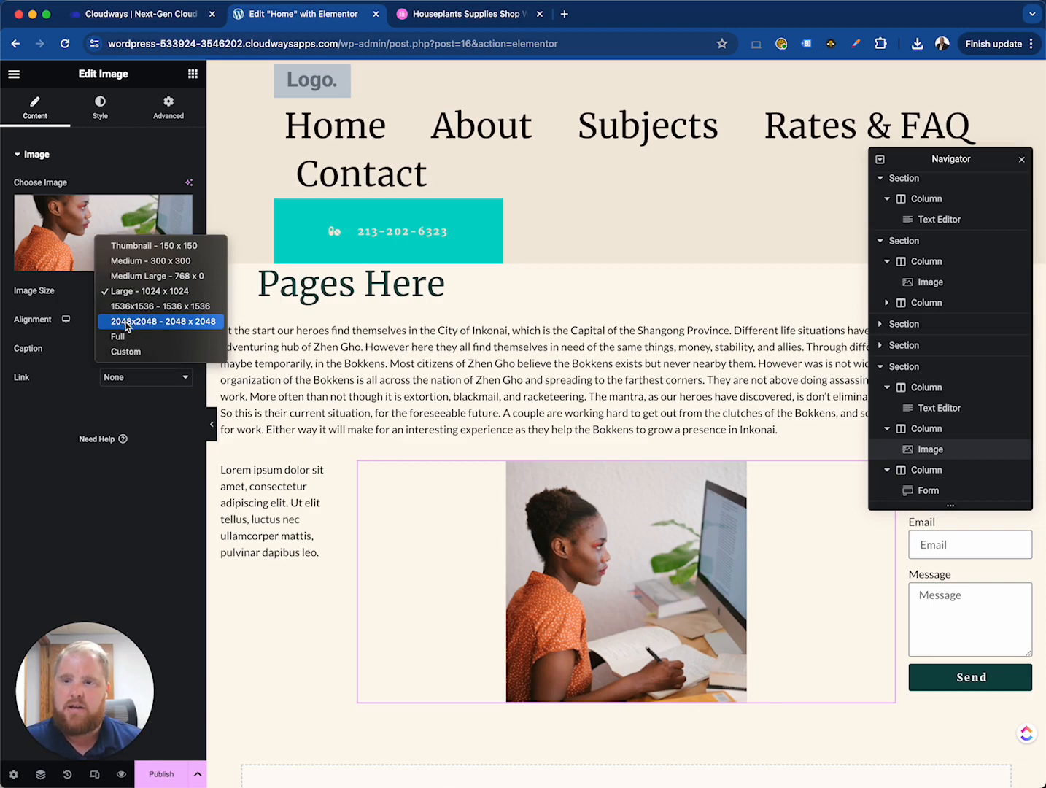
pyautogui.click(128, 324)
pyautogui.click(124, 292)
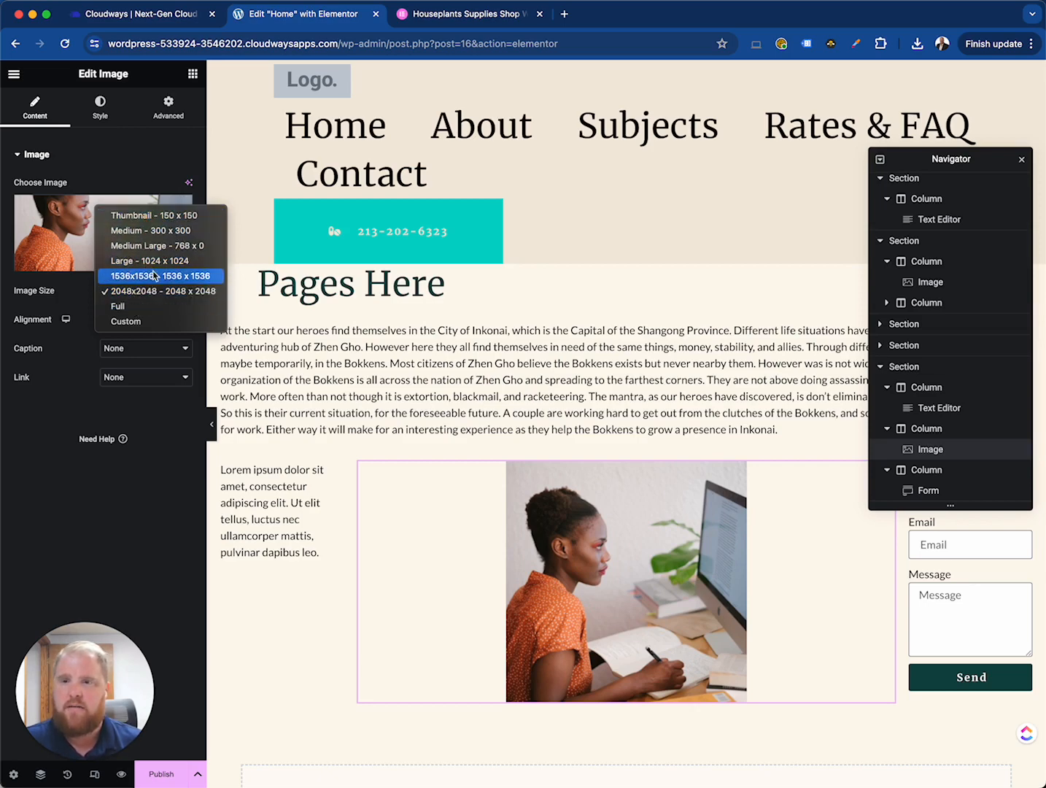
pyautogui.click(151, 231)
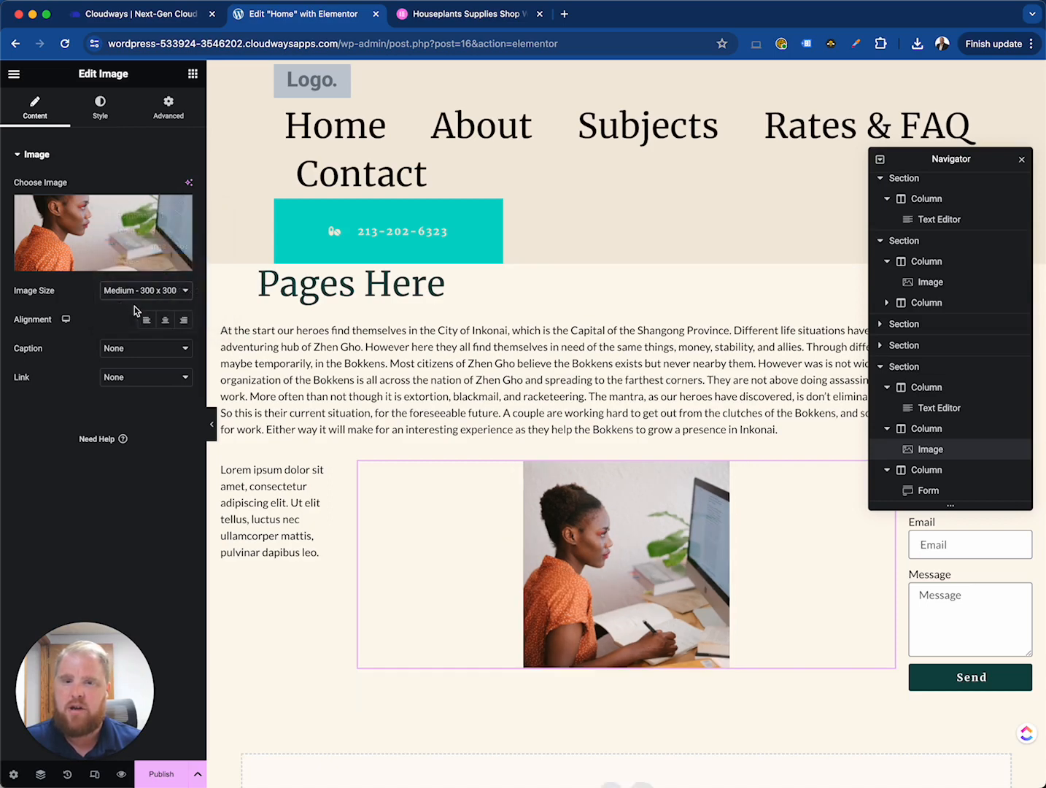
pyautogui.click(183, 291)
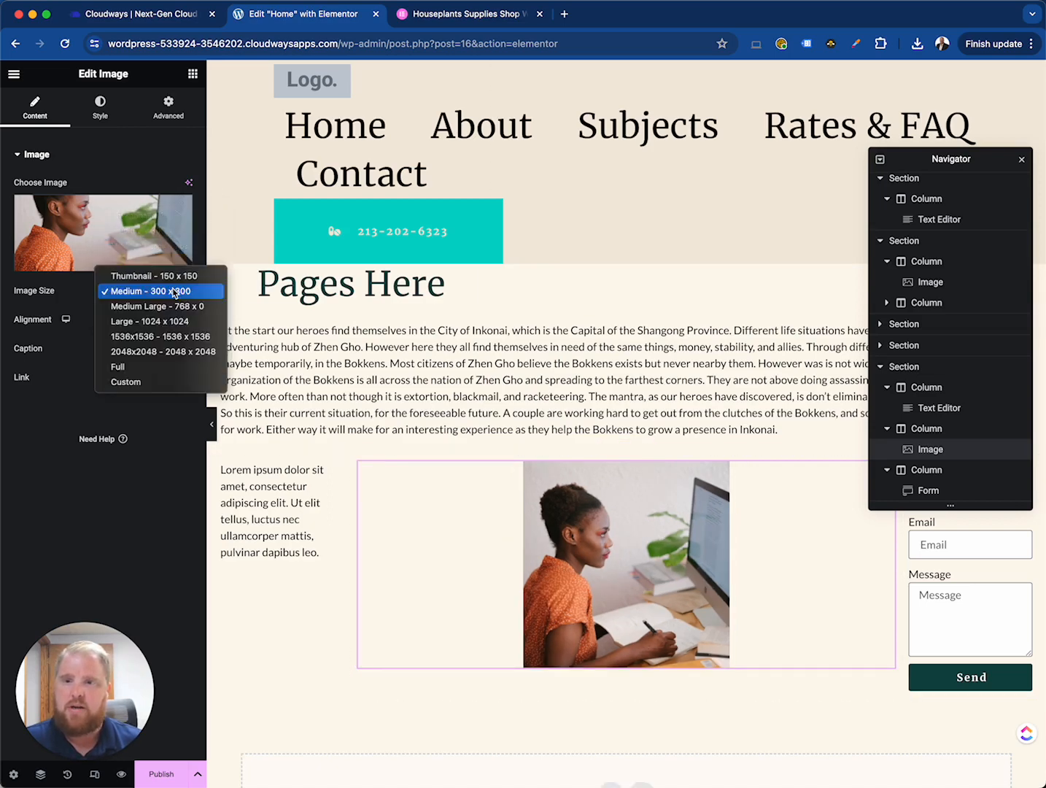
pyautogui.click(155, 338)
pyautogui.click(146, 290)
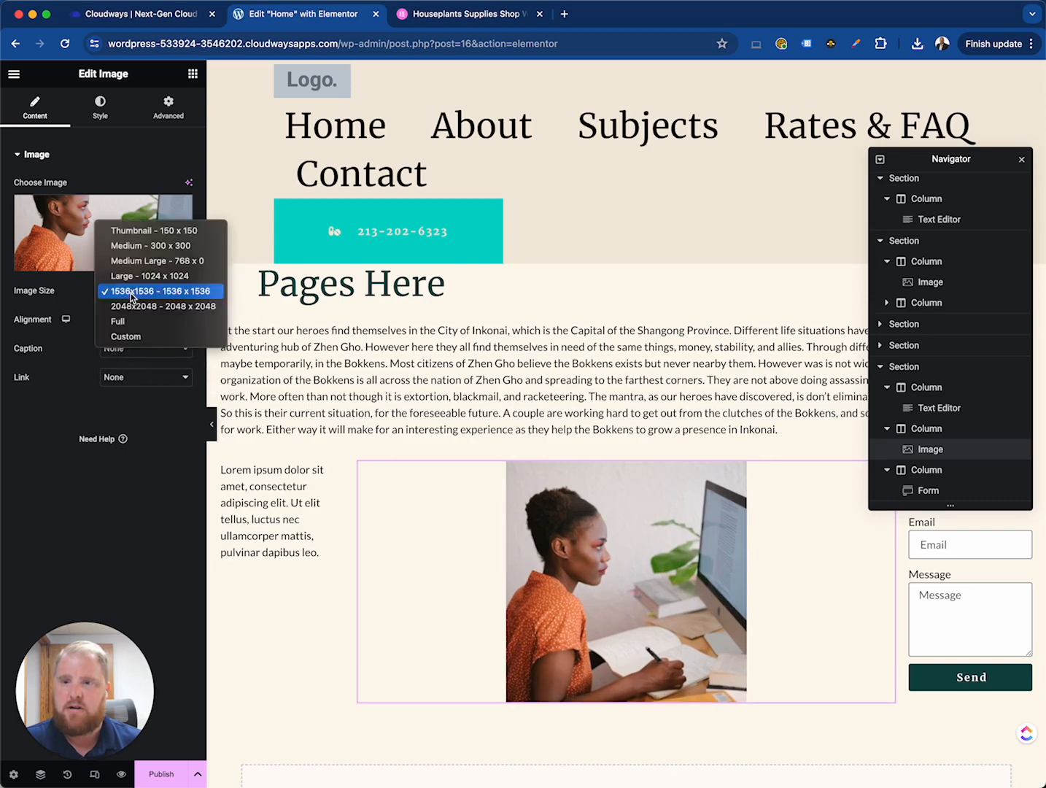
pyautogui.click(131, 321)
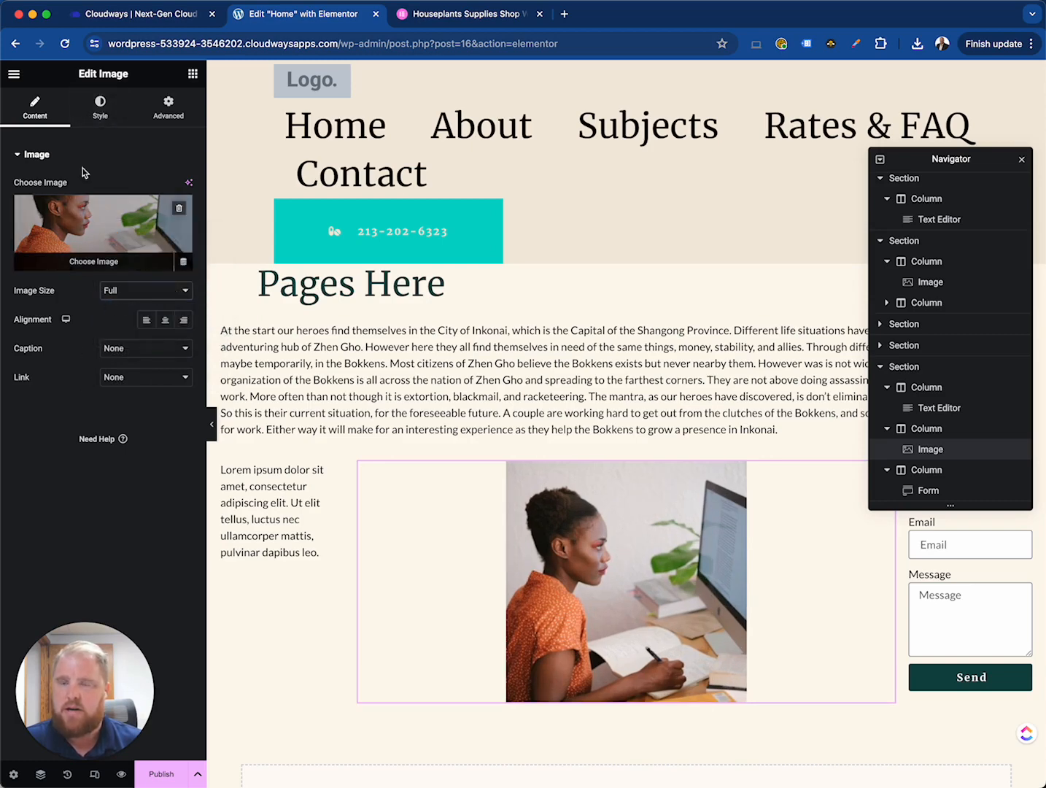
# - Set the image's width to 75%
pyautogui.click(100, 110)
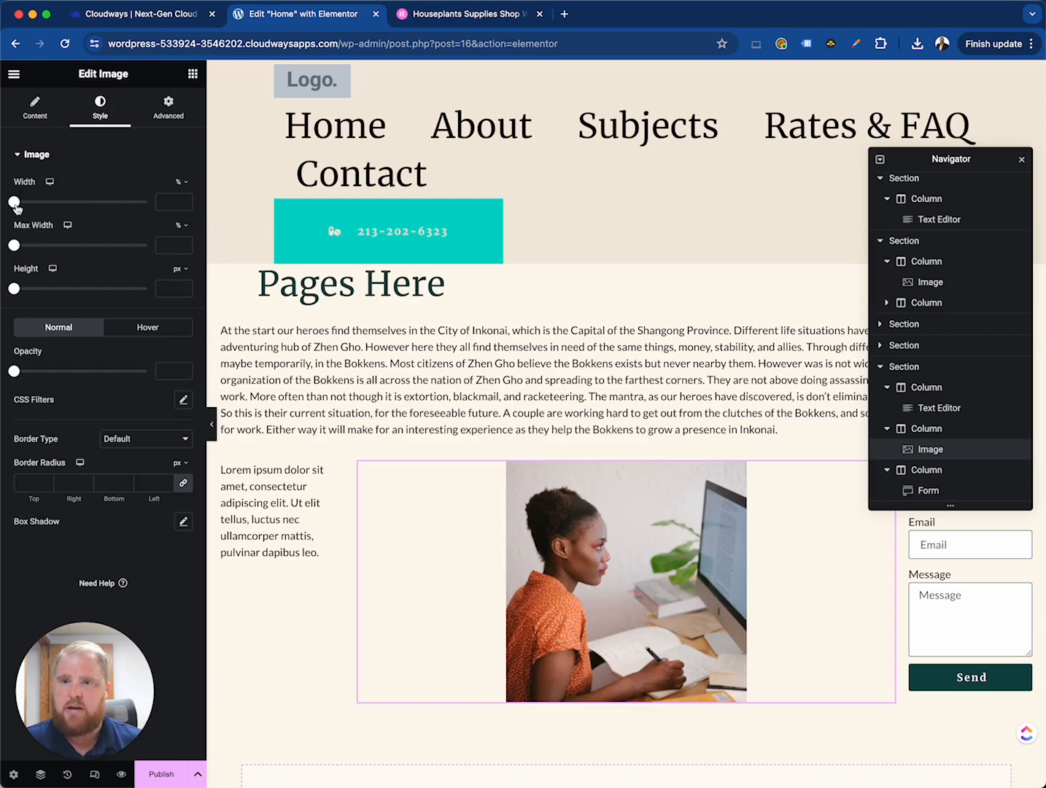
pyautogui.moveTo(16, 208); pyautogui.dragTo(132, 213)
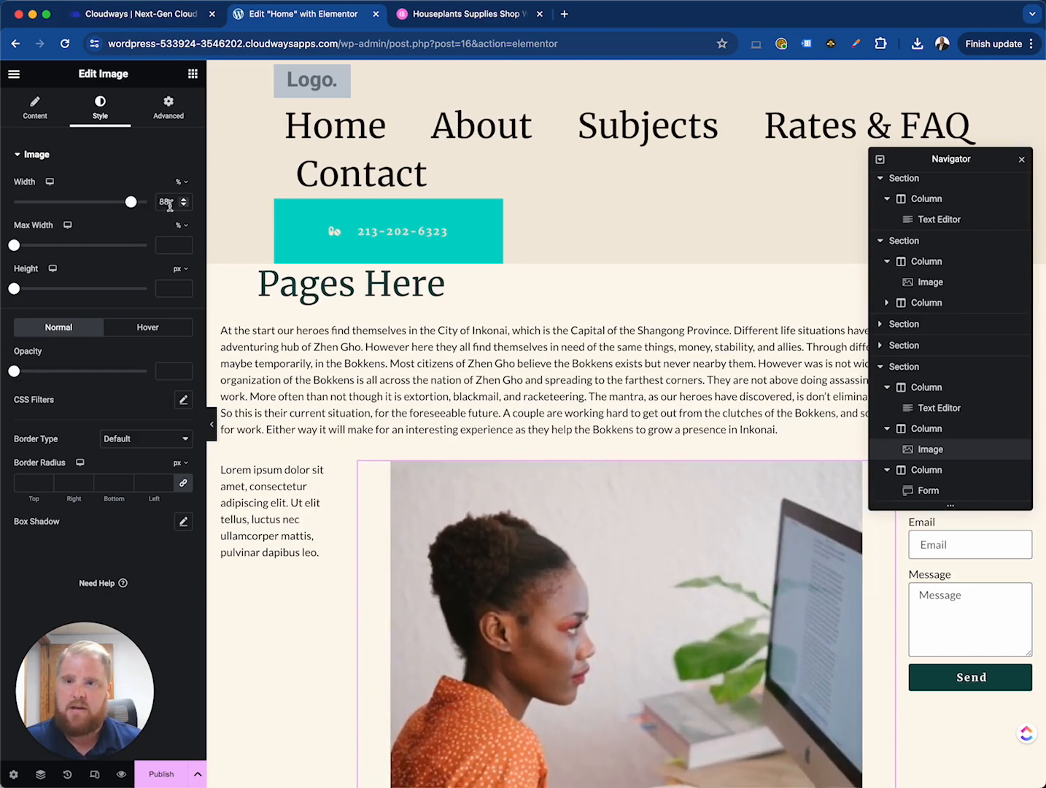
pyautogui.write('75')
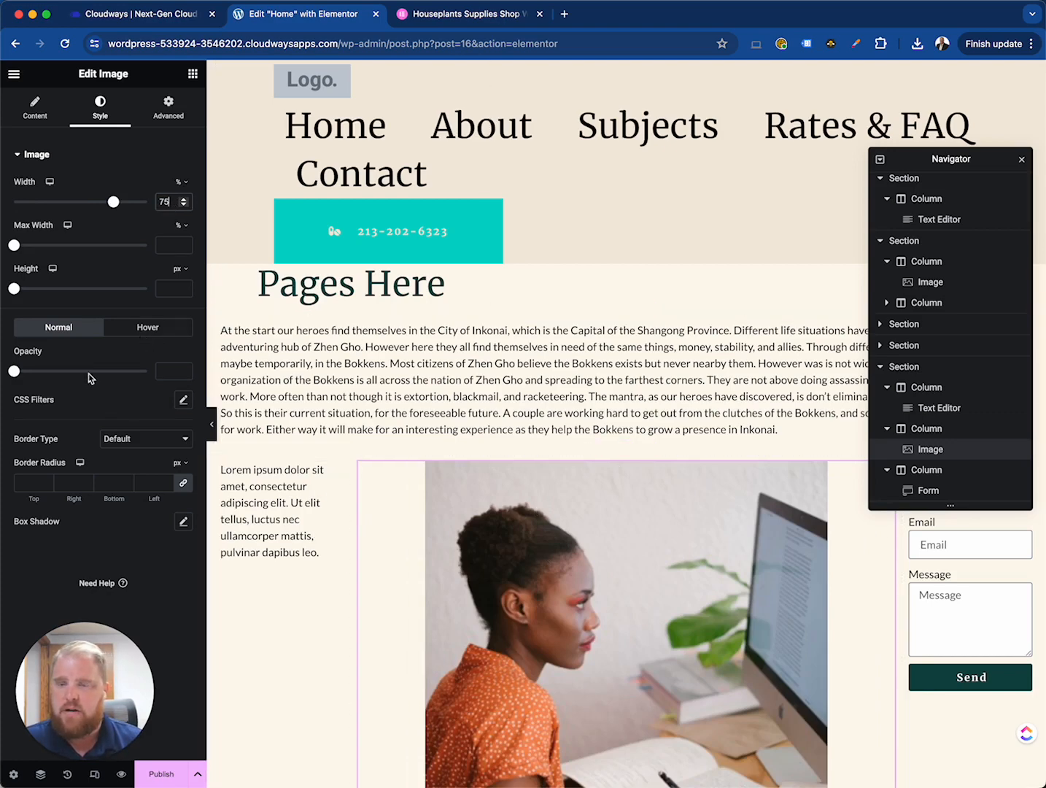
# - Turn on Scrolling Effects in the image's Motion Effects settings
pyautogui.scroll(10, 431, 543)
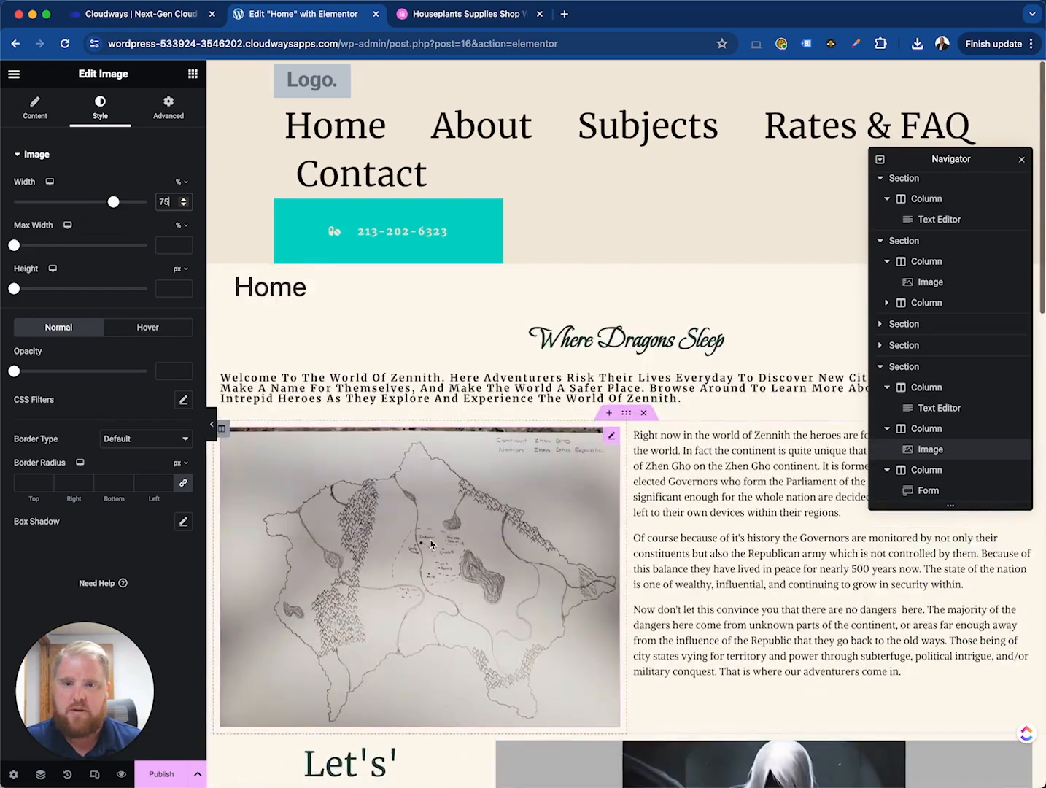
pyautogui.scroll(-8, 427, 542)
pyautogui.scroll(-4, 430, 540)
pyautogui.scroll(1, 471, 544)
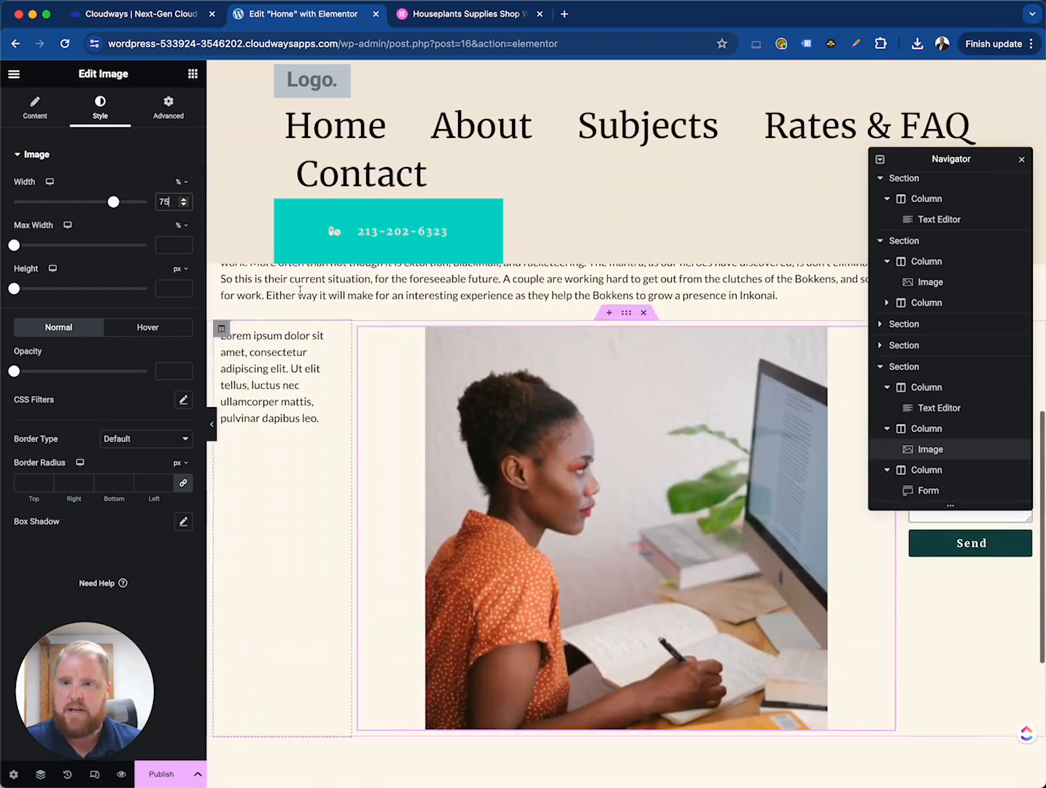
pyautogui.click(168, 121)
pyautogui.click(108, 502)
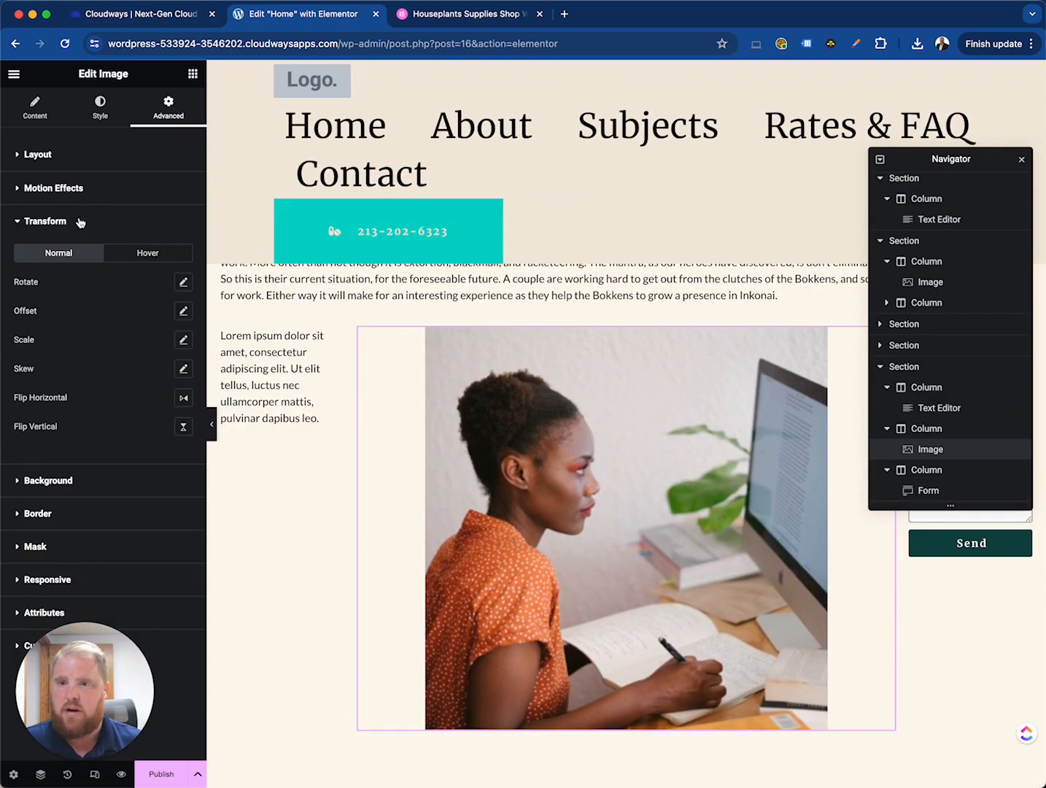
pyautogui.click(55, 187)
pyautogui.click(175, 217)
# - Try a Rotate scrolling effect on the image, then reset it
pyautogui.scroll(5, 514, 548)
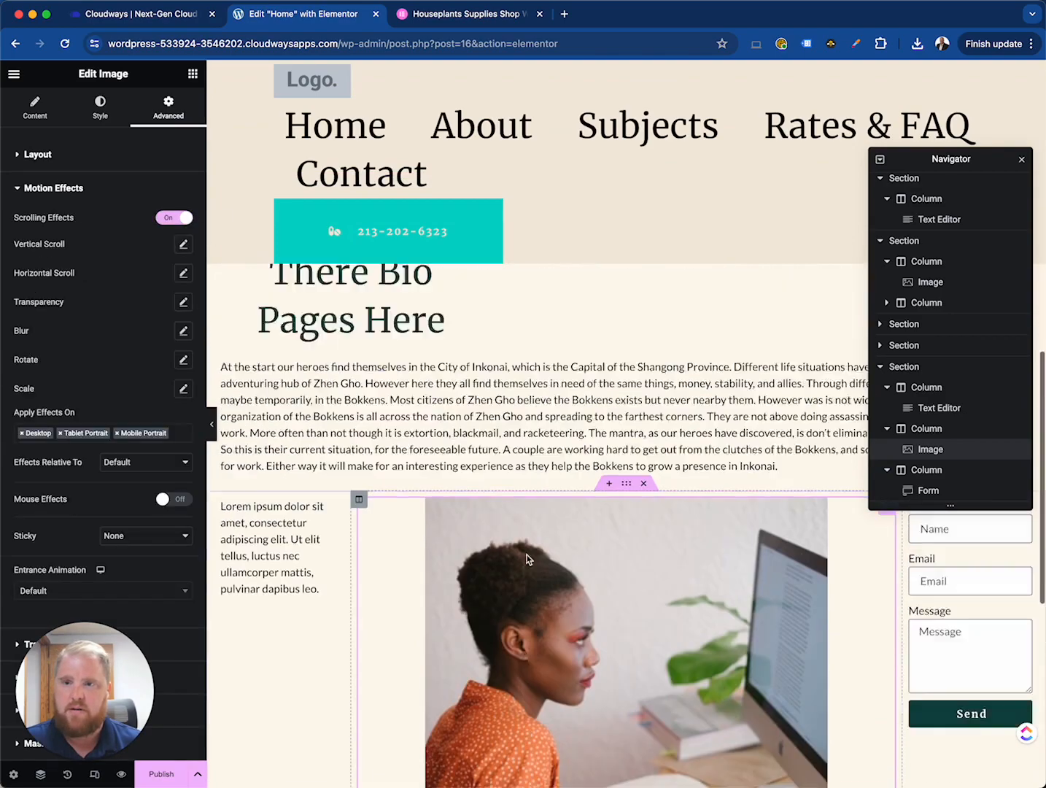
pyautogui.scroll(-10, 527, 553)
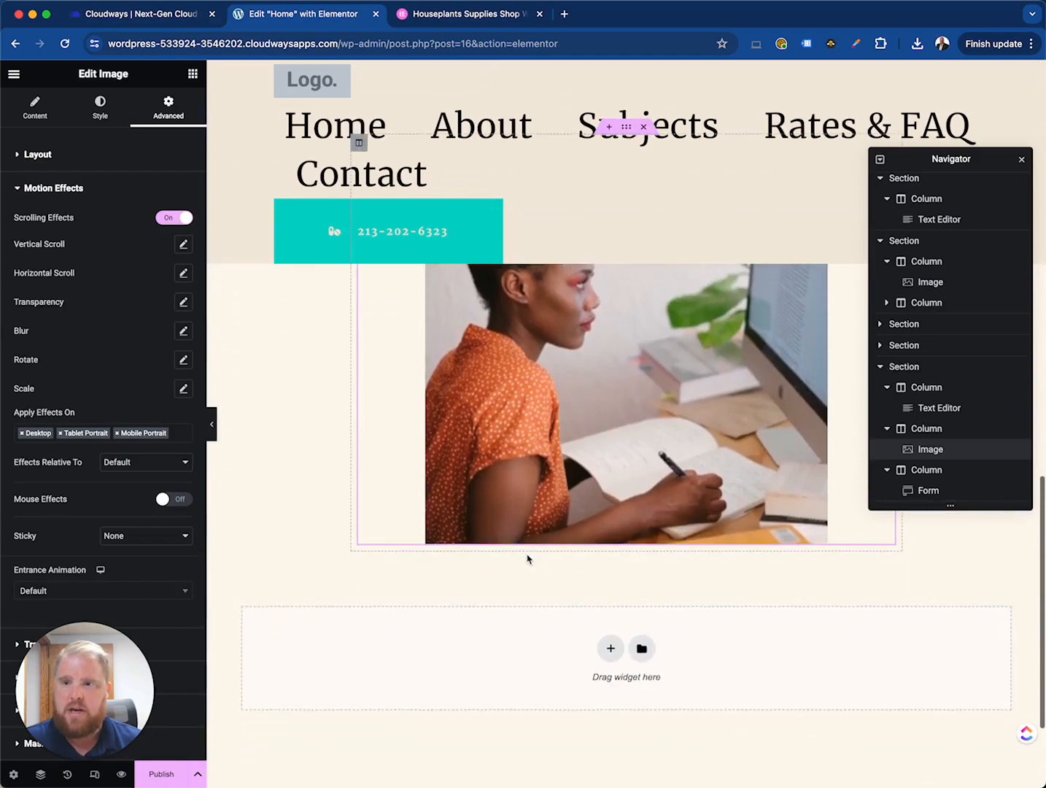
pyautogui.scroll(9, 526, 553)
pyautogui.scroll(-5, 526, 553)
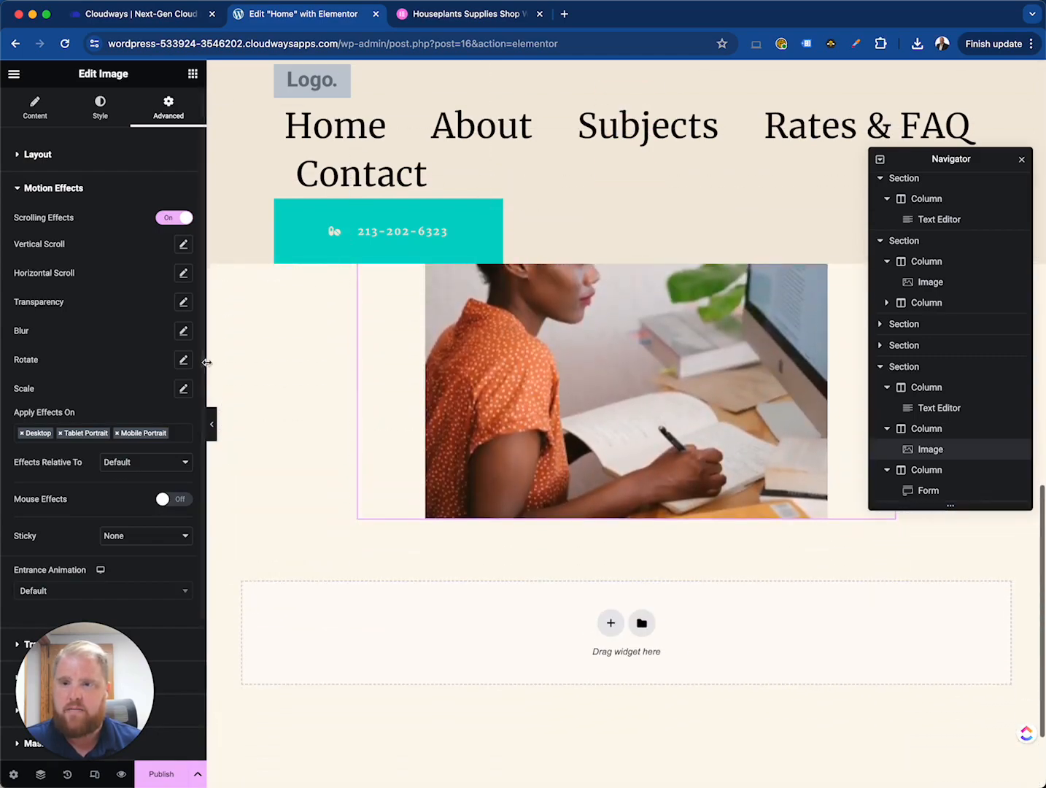
pyautogui.click(183, 360)
pyautogui.scroll(10, 663, 443)
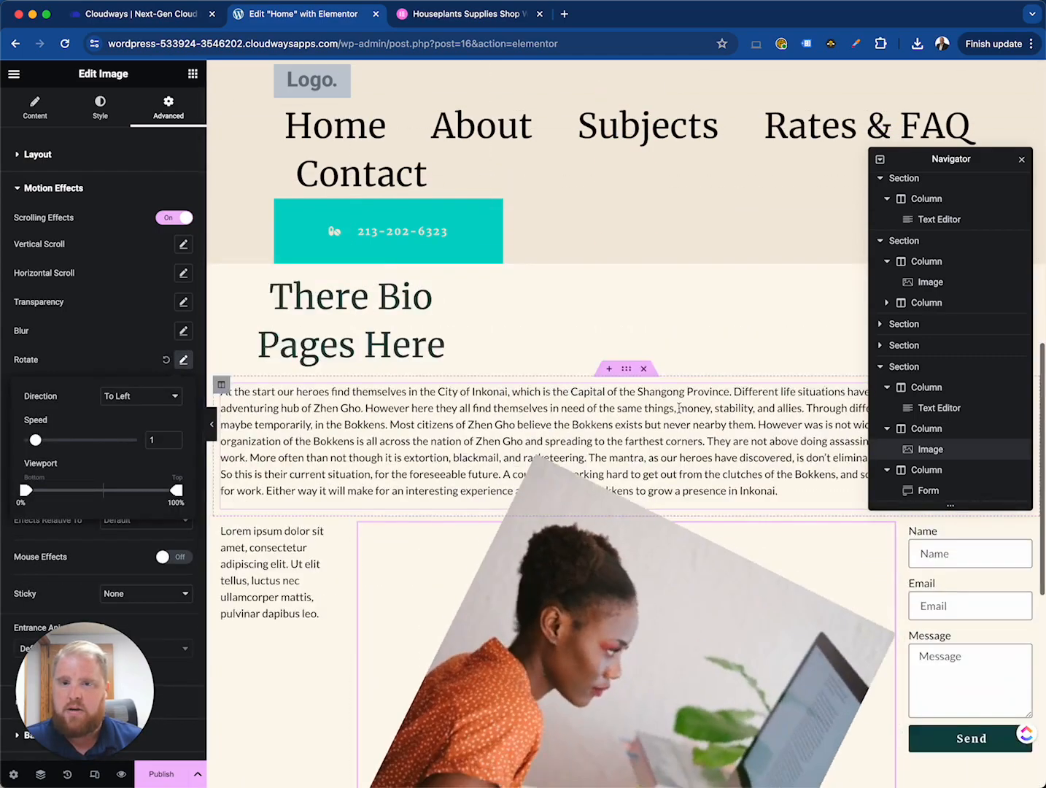
pyautogui.scroll(-10, 544, 444)
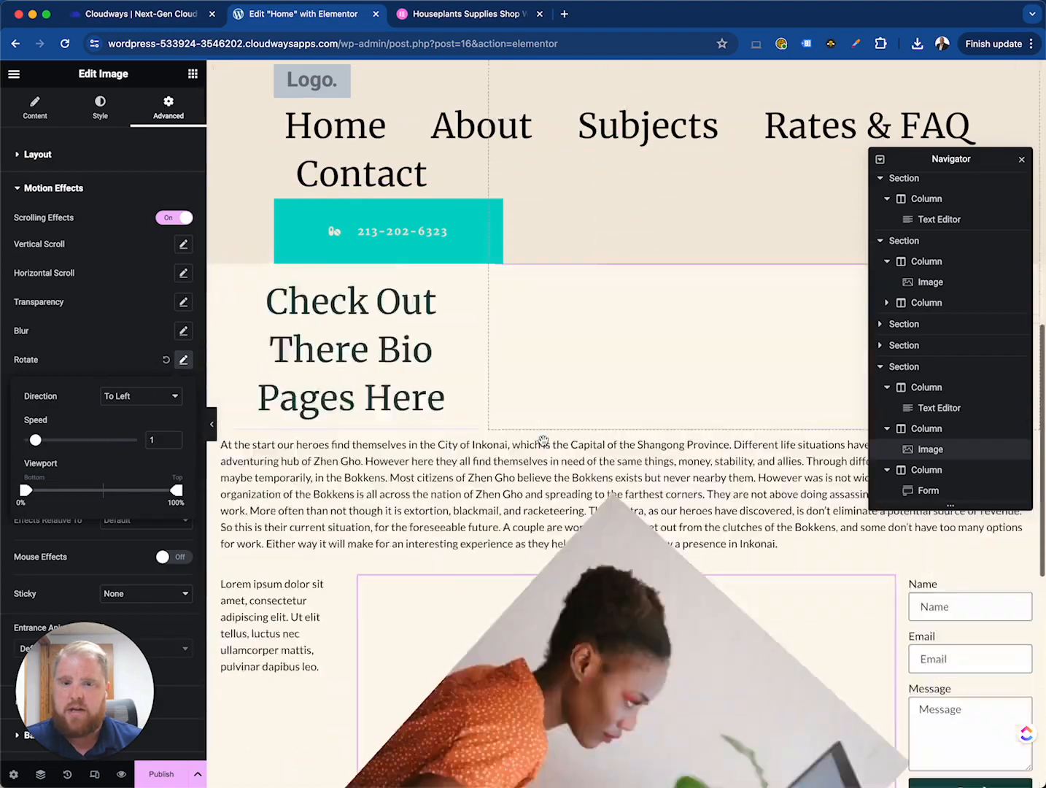
pyautogui.scroll(7, 544, 443)
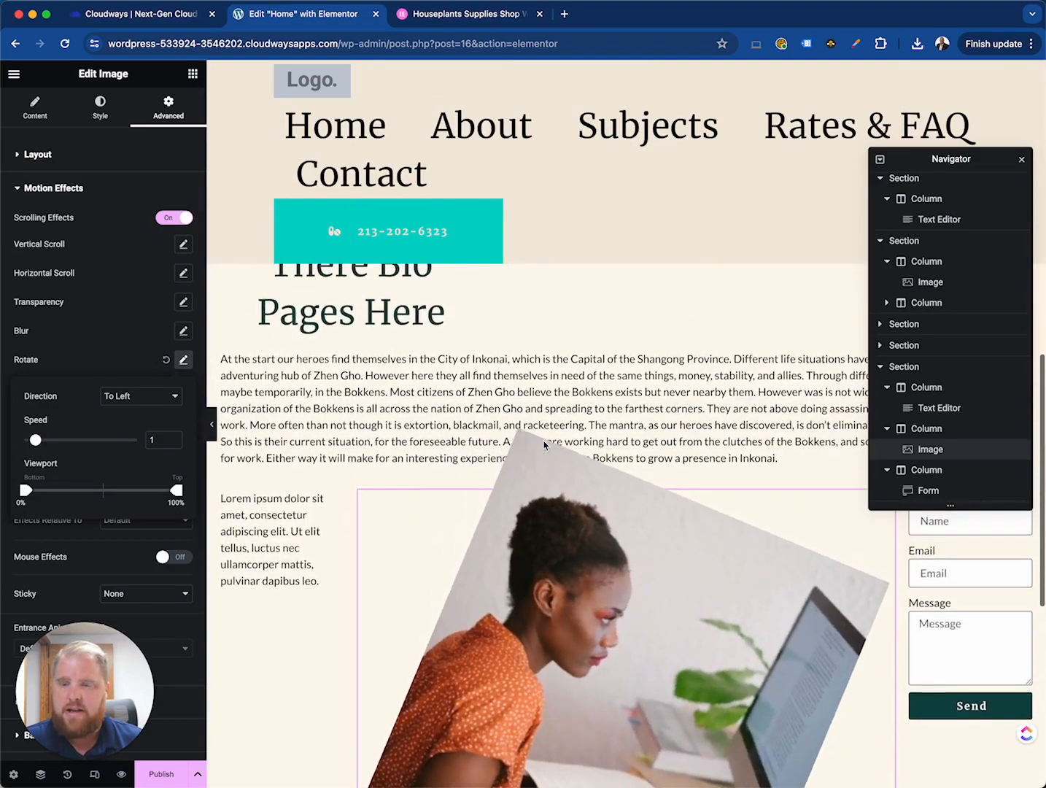
pyautogui.scroll(-3, 544, 443)
pyautogui.click(166, 359)
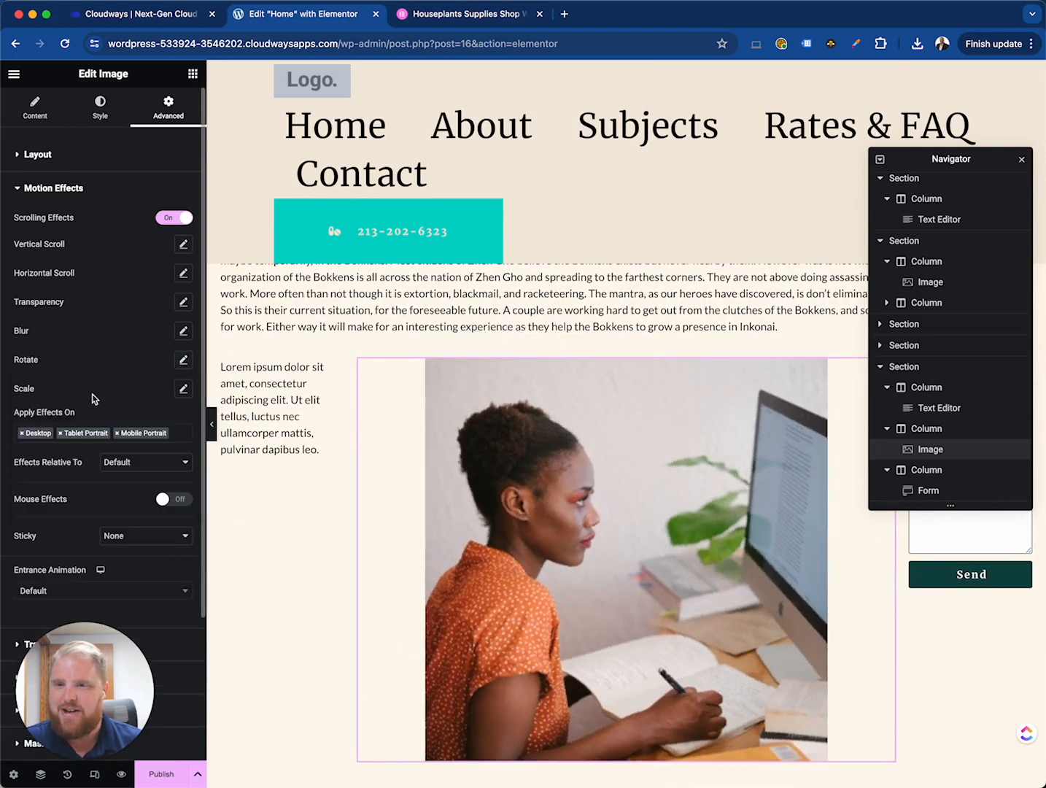
# - Add a Scale Up scrolling effect to the image with speed 2
pyautogui.click(182, 389)
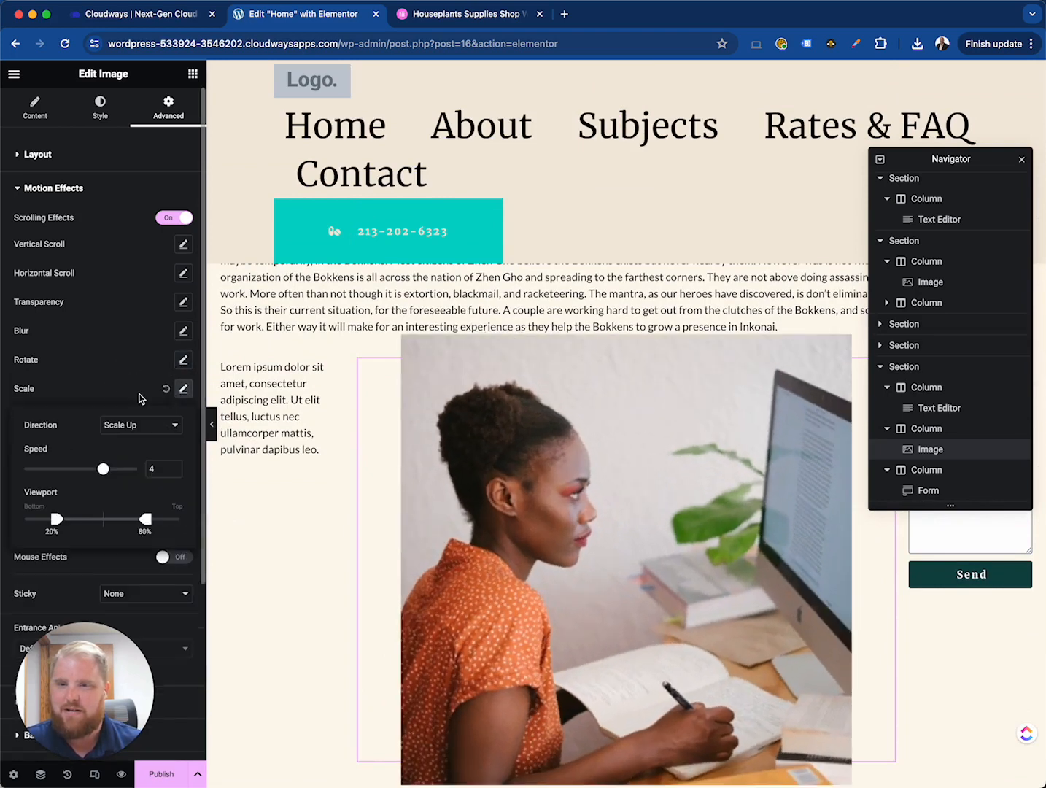
pyautogui.click(136, 424)
pyautogui.click(103, 468)
pyautogui.moveTo(103, 469)
pyautogui.mouseDown()
pyautogui.moveTo(65, 473)
pyautogui.moveTo(91, 468)
pyautogui.mouseUp()
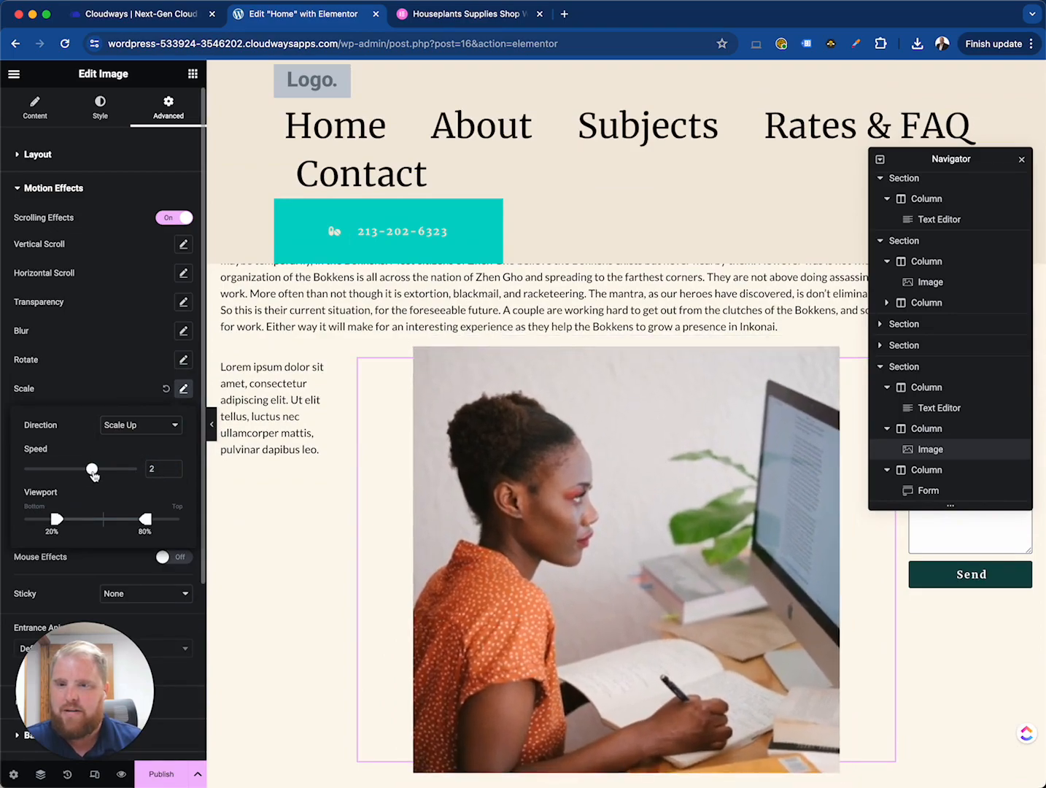
pyautogui.scroll(10, 394, 480)
pyautogui.scroll(-15, 413, 445)
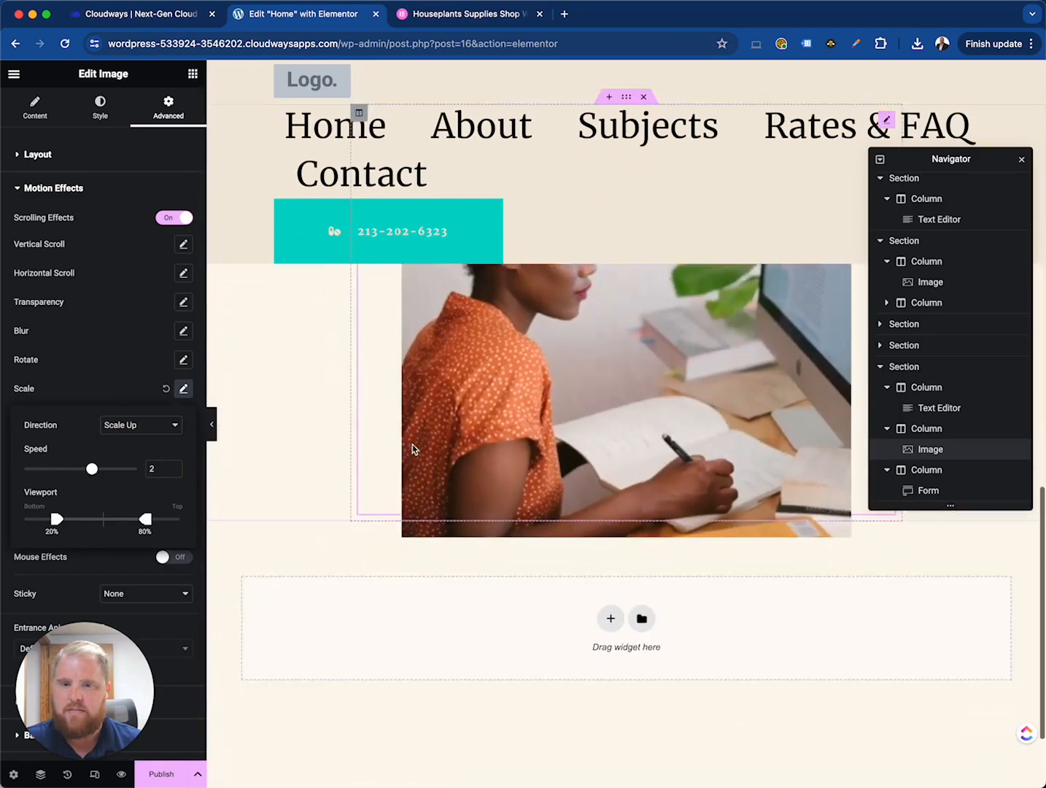
# - Preview the image's Scale Up scrolling effect across the page
pyautogui.scroll(8, 413, 445)
pyautogui.scroll(-6, 413, 446)
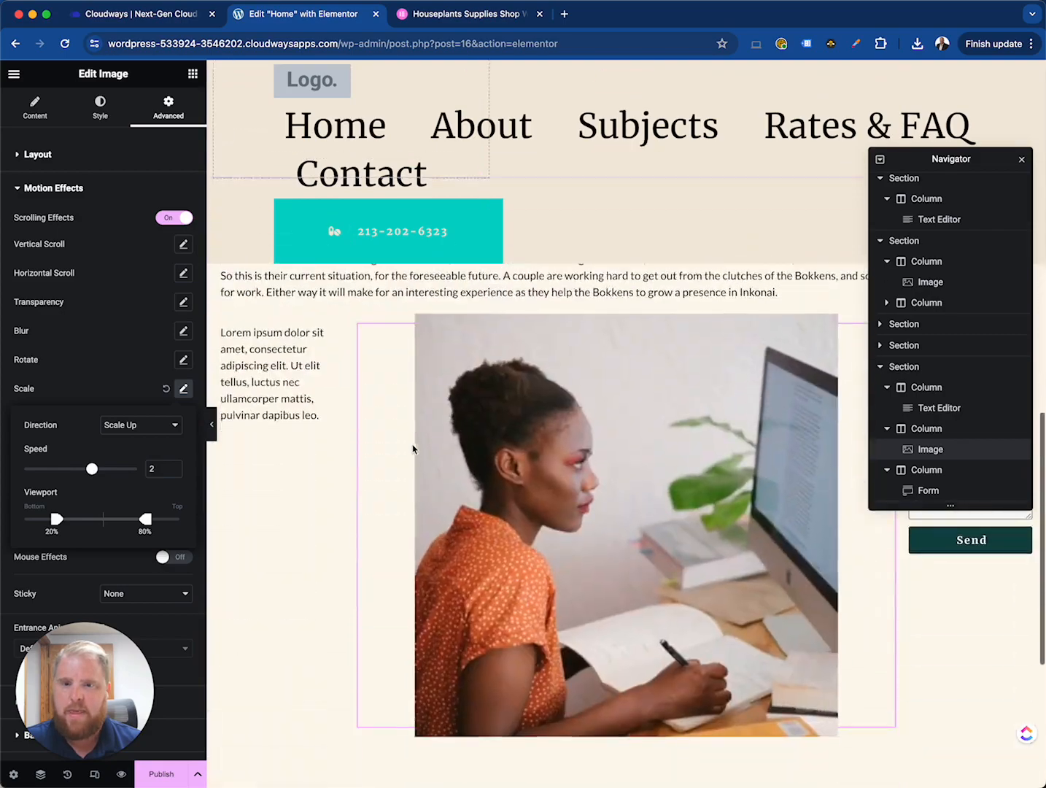
pyautogui.scroll(2, 413, 446)
pyautogui.scroll(6, 413, 446)
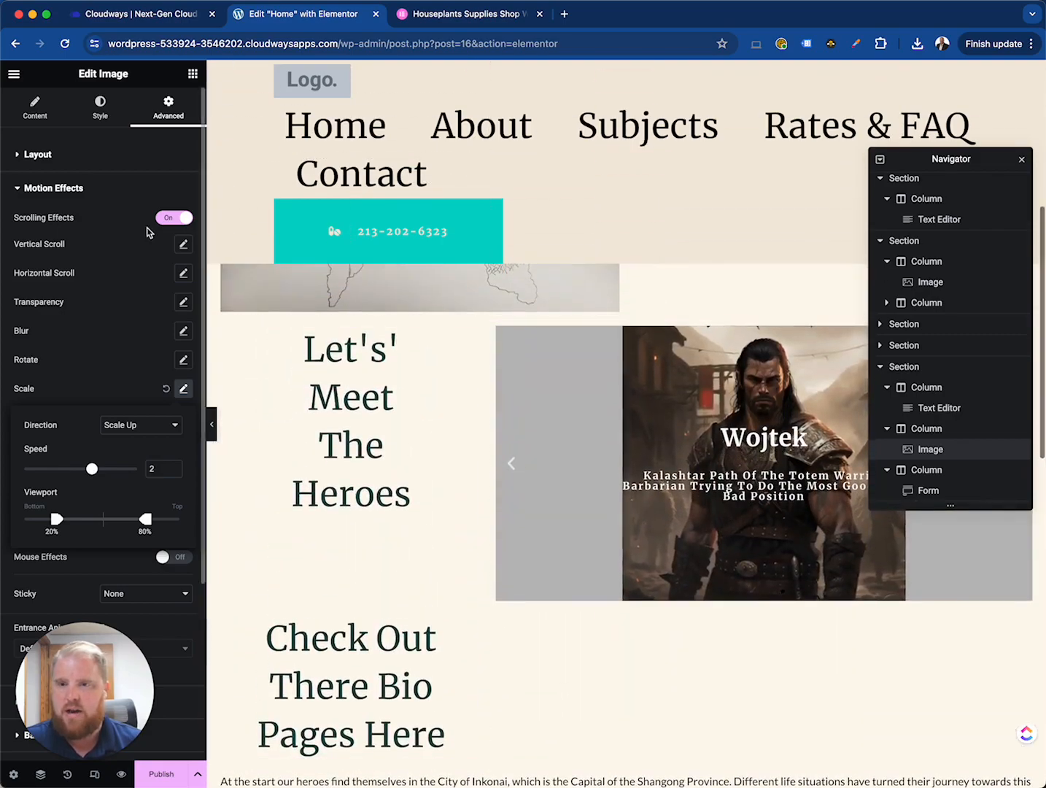
pyautogui.scroll(-10, 435, 482)
pyautogui.scroll(5, 435, 482)
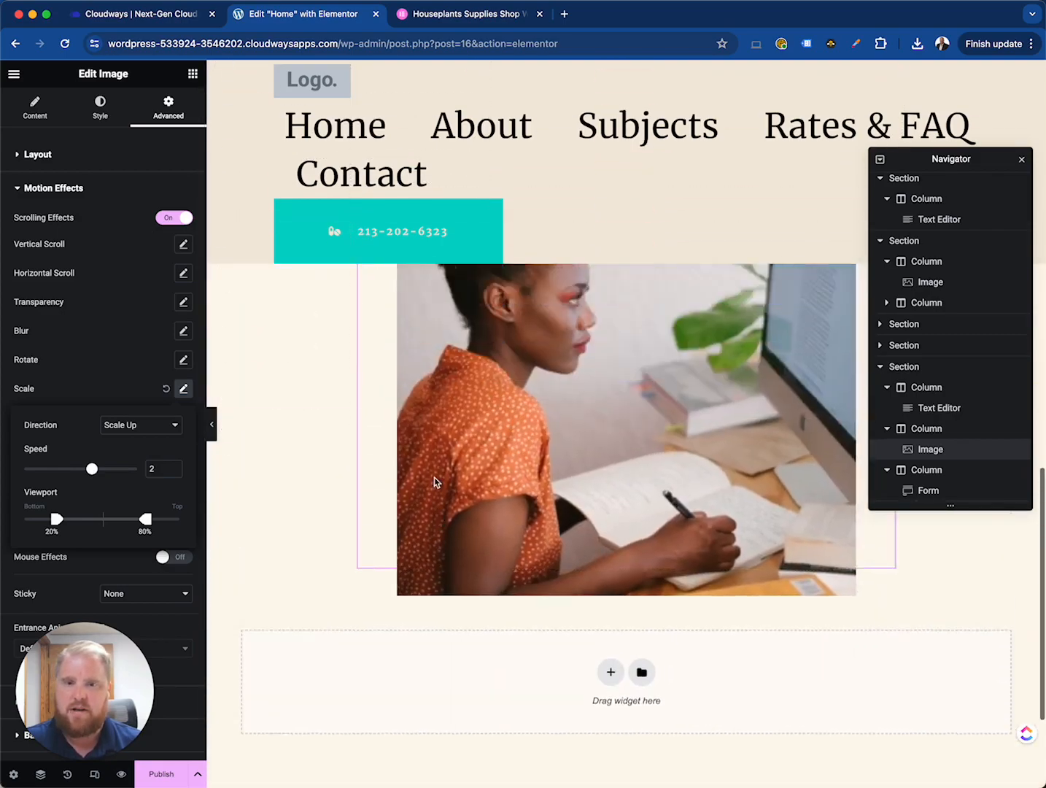
pyautogui.scroll(3, 434, 482)
pyautogui.scroll(-6, 434, 481)
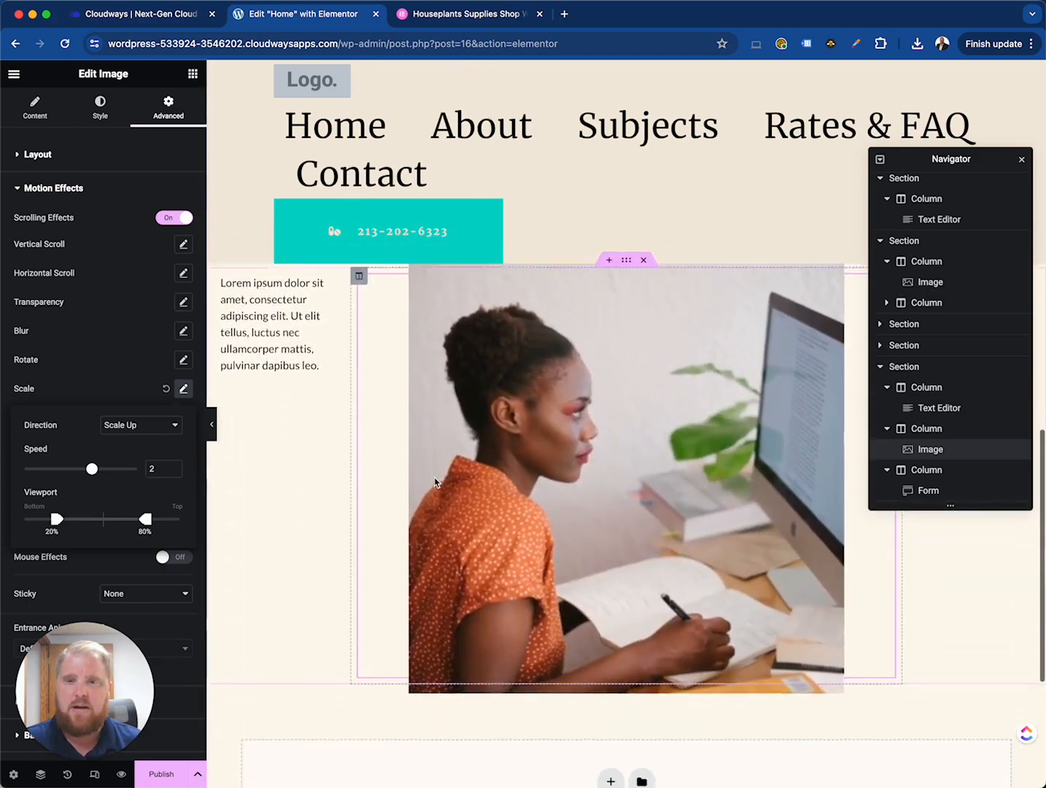
pyautogui.scroll(6, 434, 478)
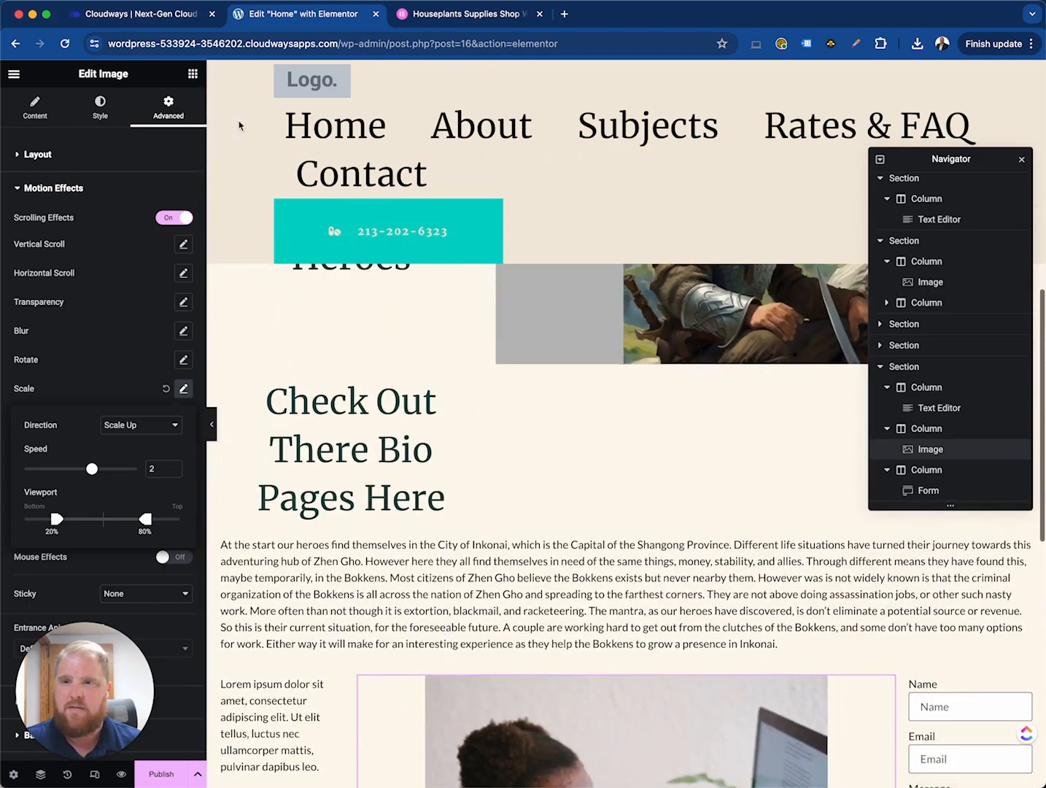
pyautogui.scroll(-5, 307, 385)
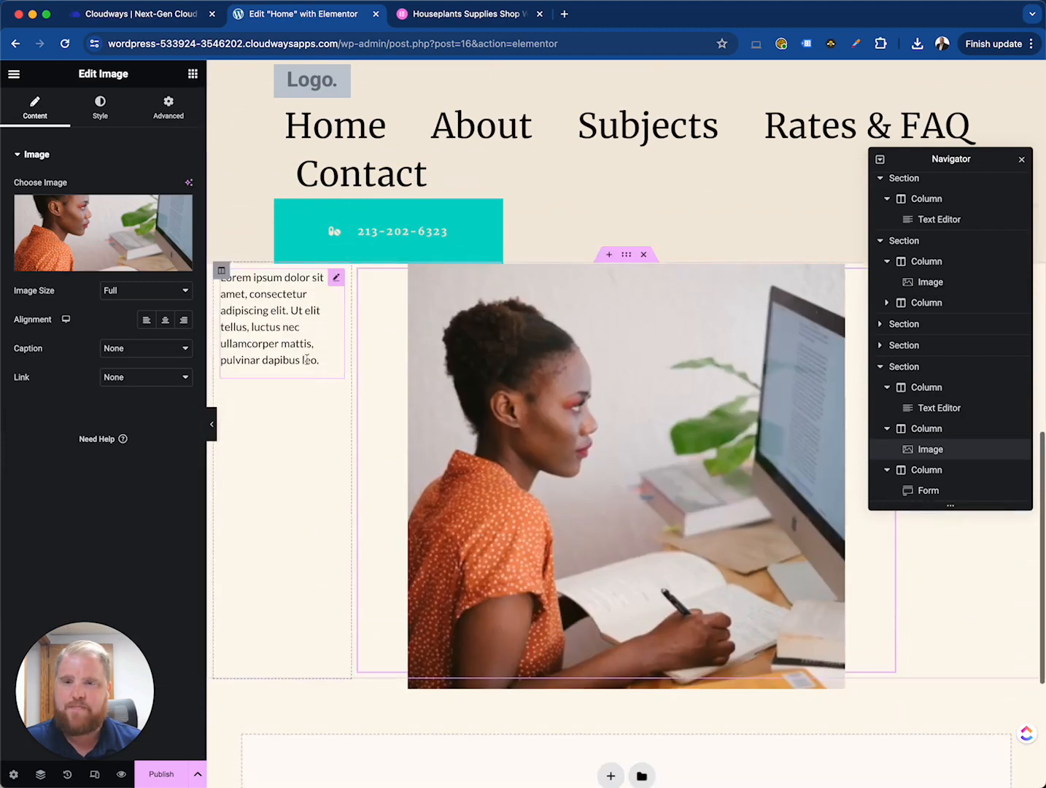
pyautogui.scroll(1, 606, 493)
pyautogui.scroll(3, 607, 493)
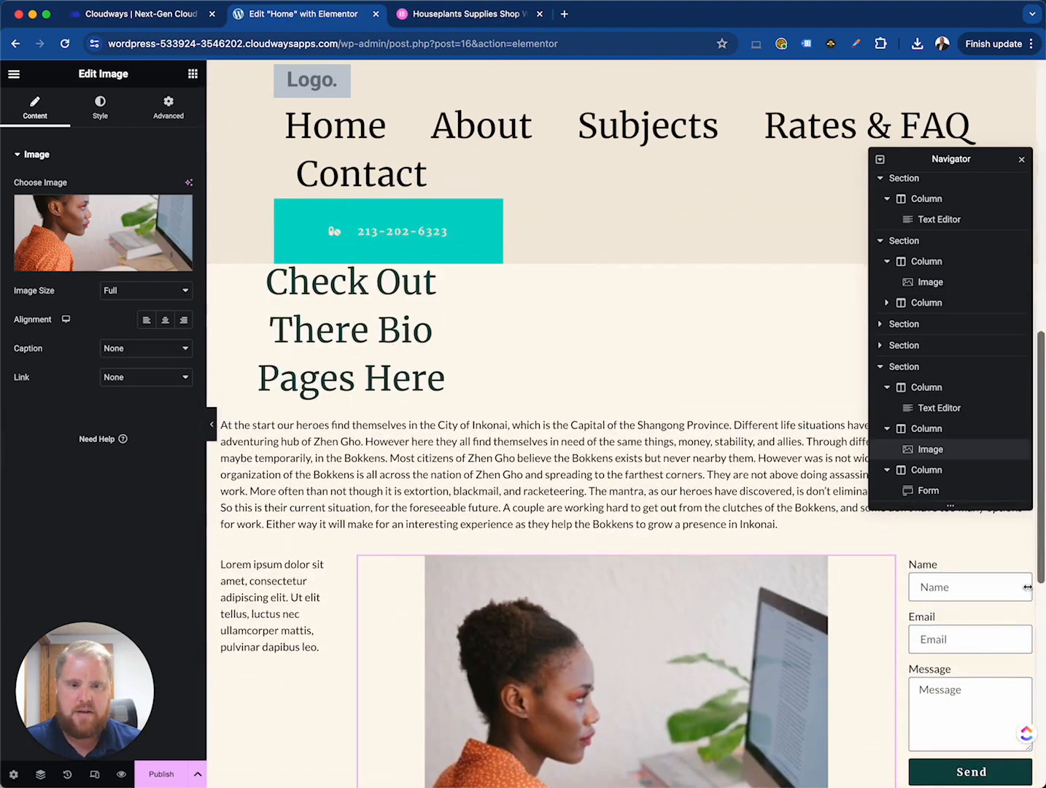
# - Try Heading 4 and Heading 1 formats on the small text block beside the image, then revert it to Paragraph
pyautogui.click(313, 598)
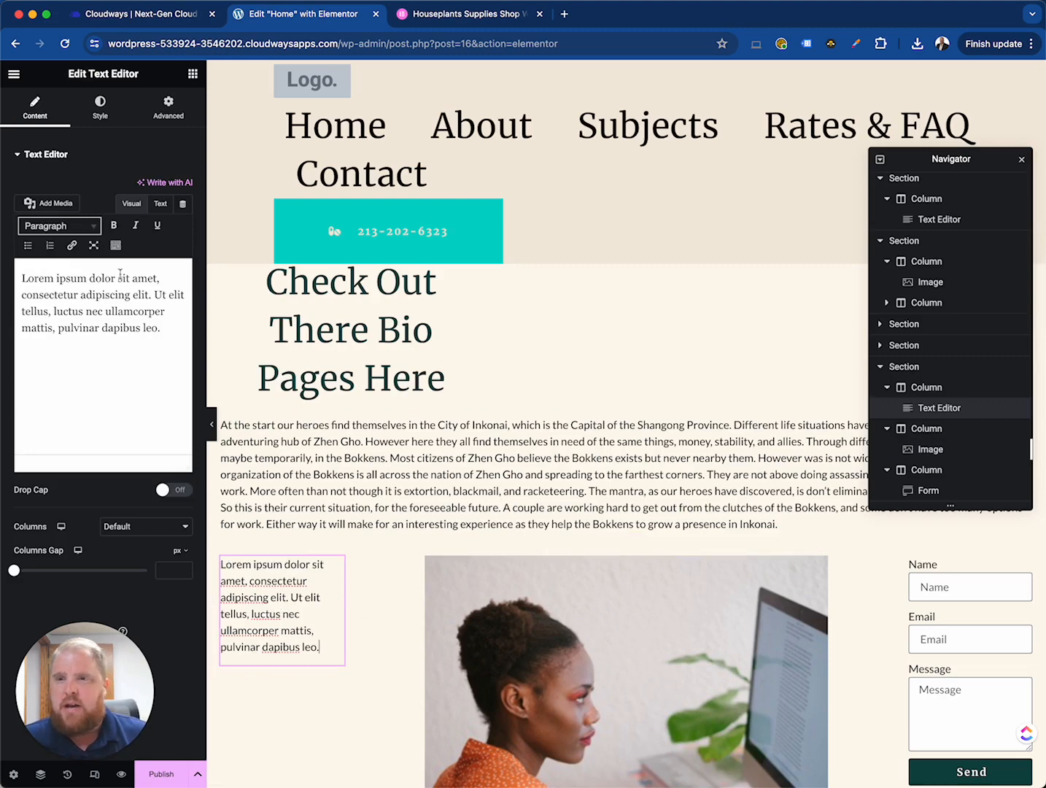
pyautogui.click(79, 337)
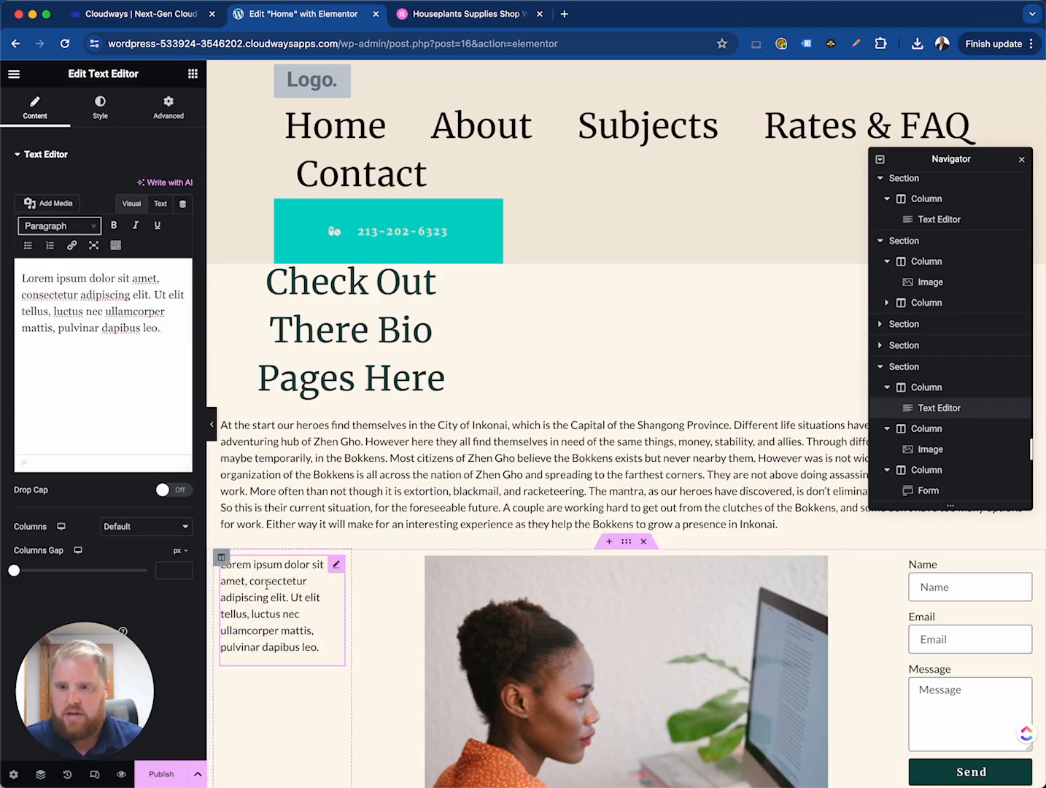
pyautogui.click(90, 224)
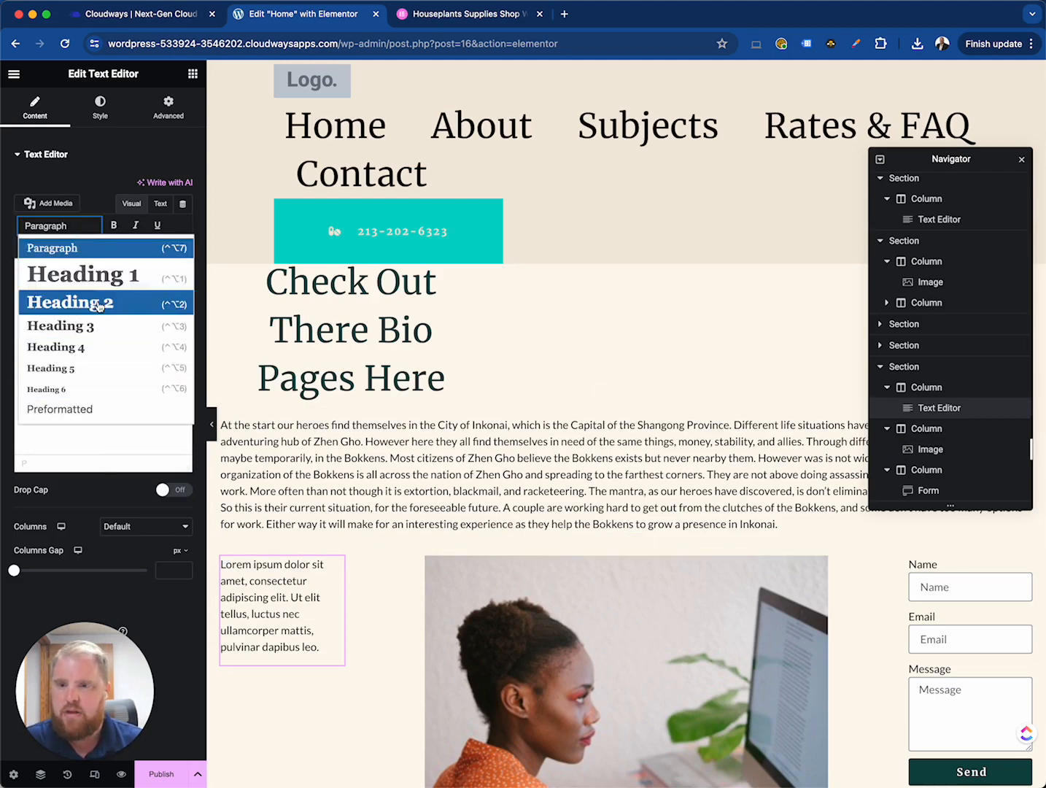
pyautogui.click(81, 347)
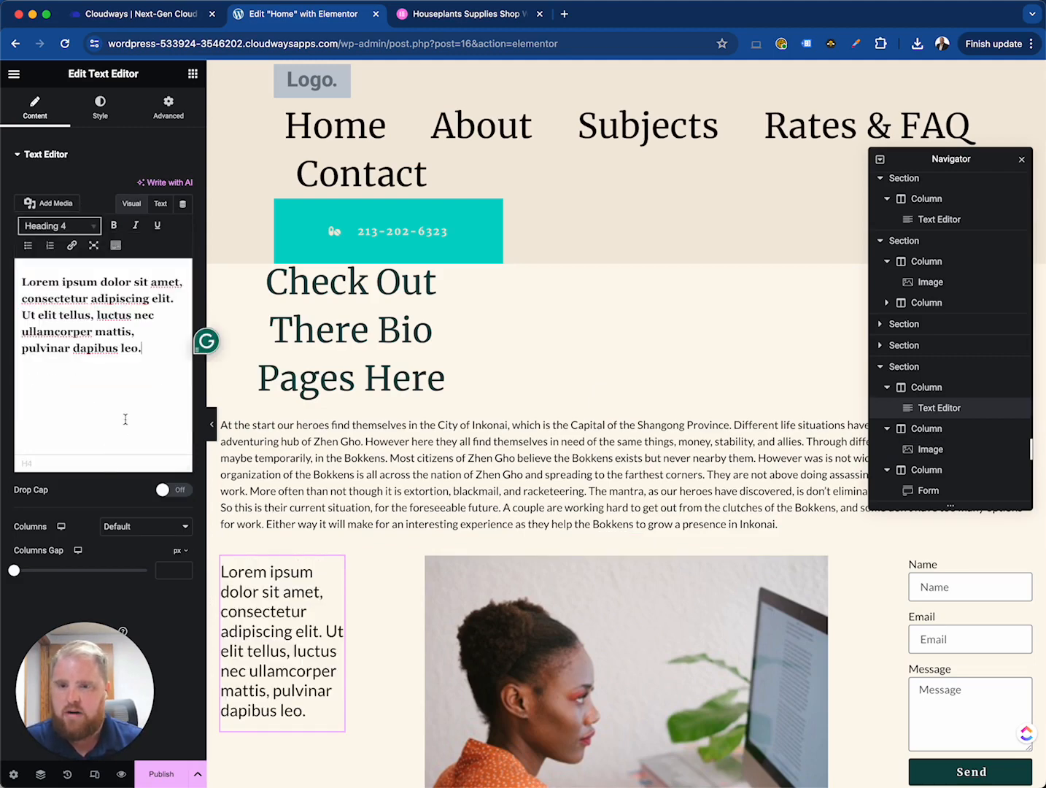
pyautogui.click(75, 227)
pyautogui.click(81, 275)
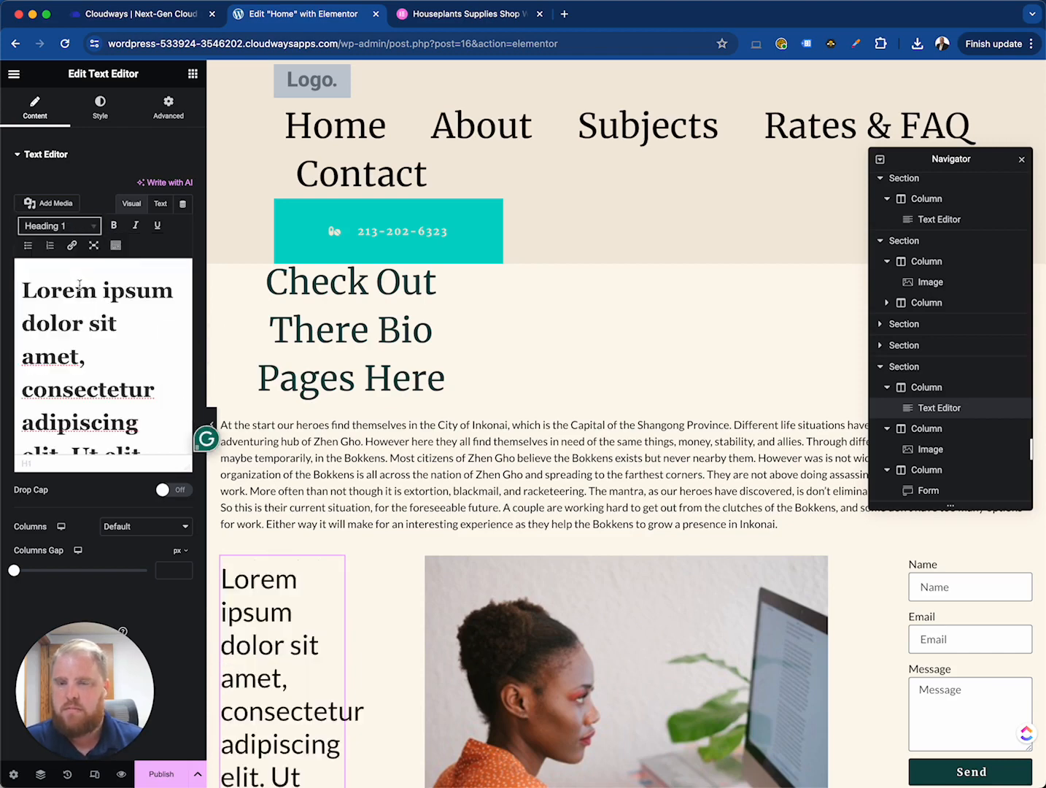
pyautogui.click(84, 232)
pyautogui.click(76, 248)
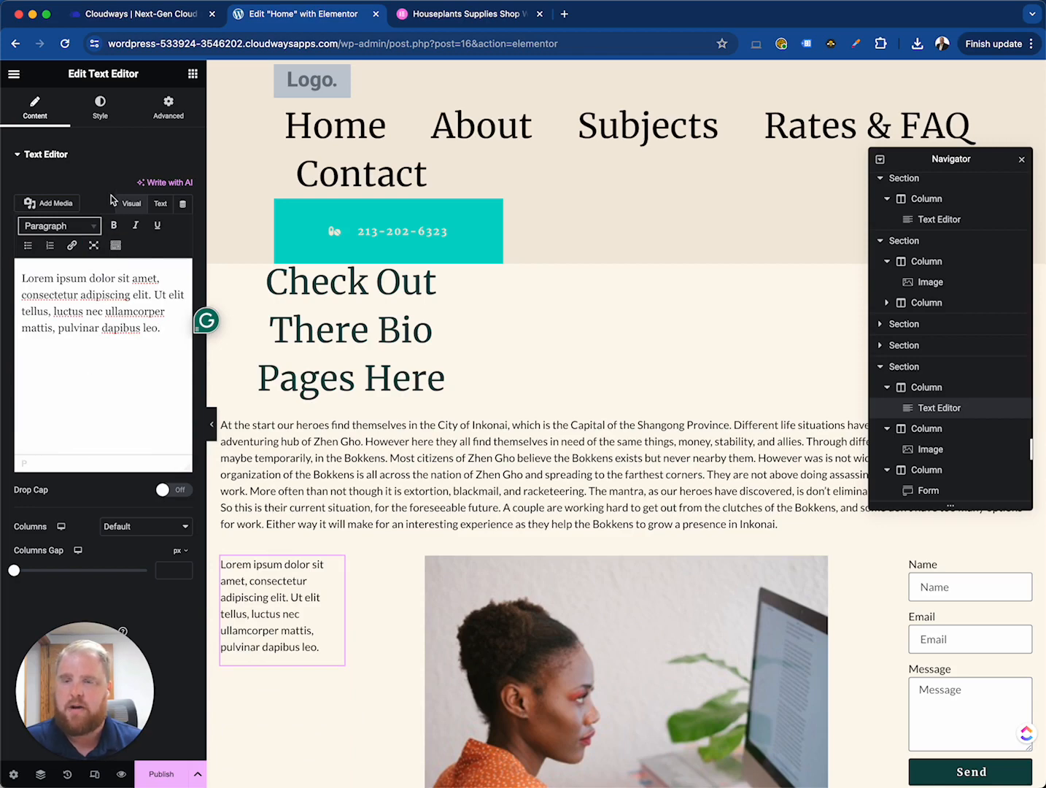
# - Set the text block's typography to League Script, size 31 px, line height 1, letter spacing 1.1 and word spacing 4
pyautogui.click(100, 108)
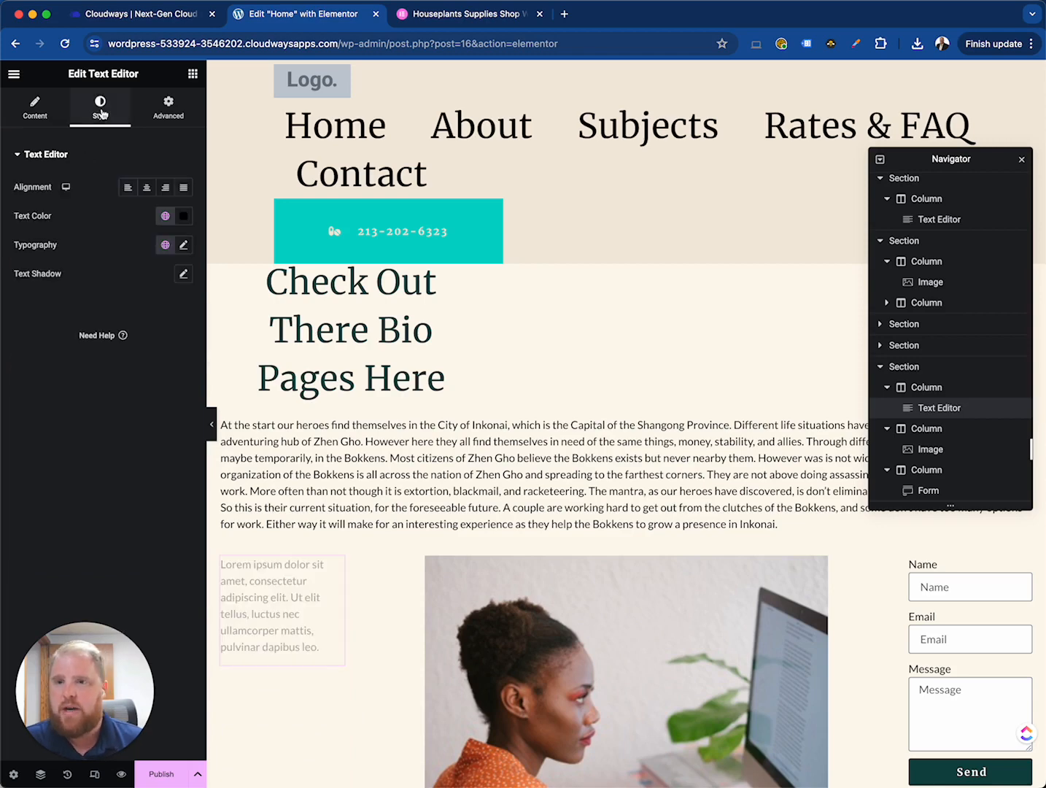
pyautogui.click(184, 245)
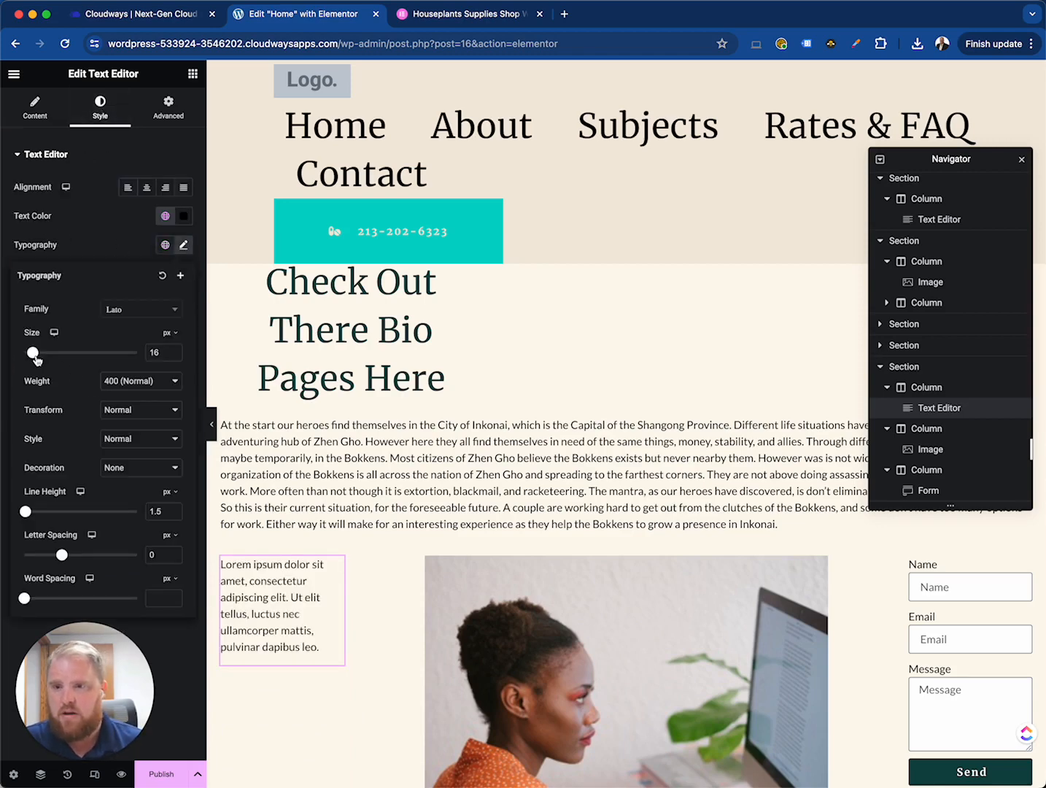
pyautogui.click(132, 315)
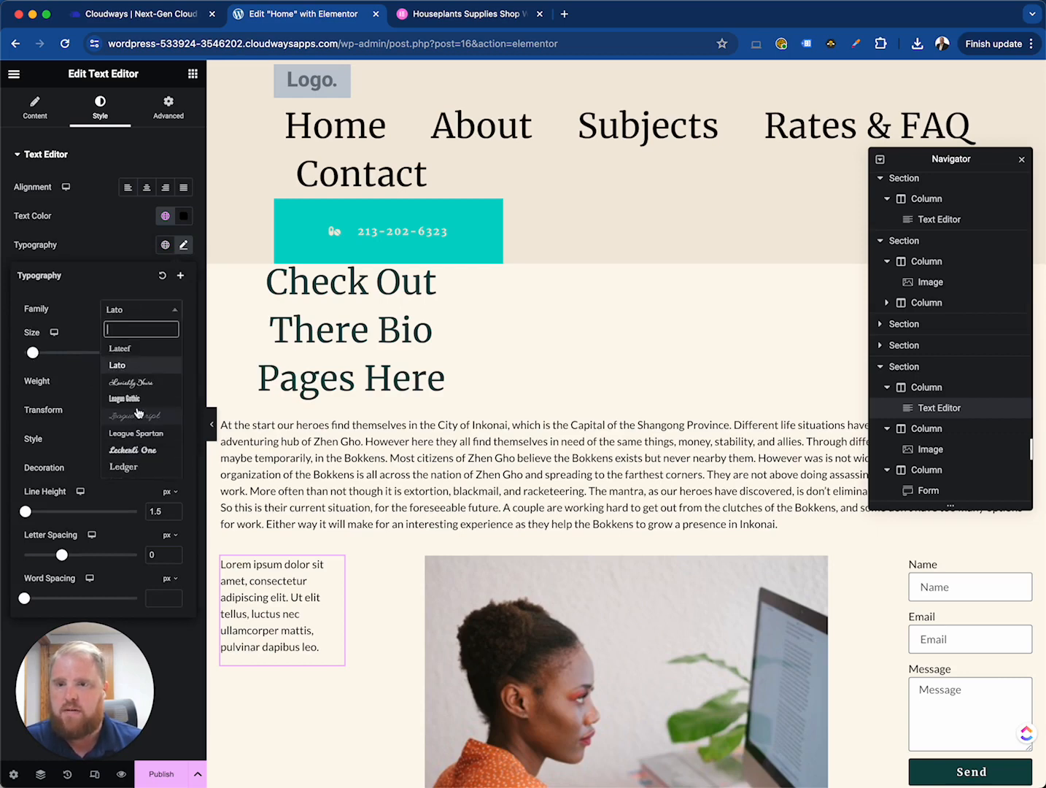
pyautogui.click(140, 417)
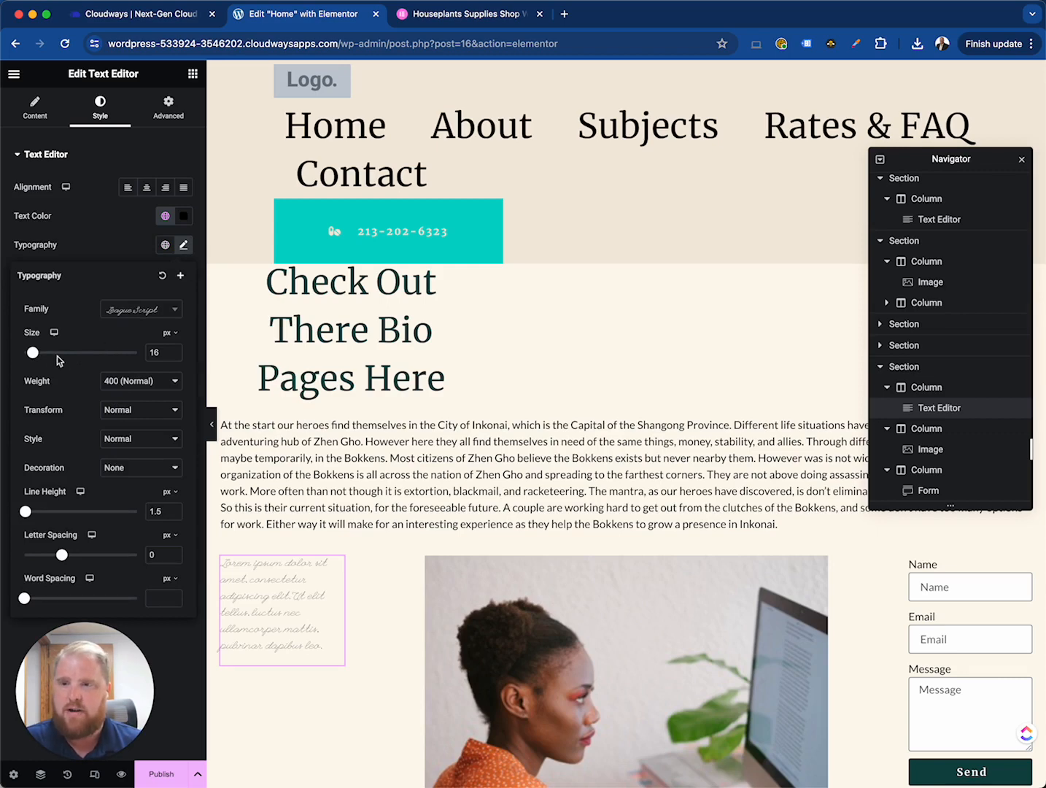
pyautogui.moveTo(33, 355); pyautogui.dragTo(41, 355)
pyautogui.moveTo(26, 511); pyautogui.dragTo(20, 512)
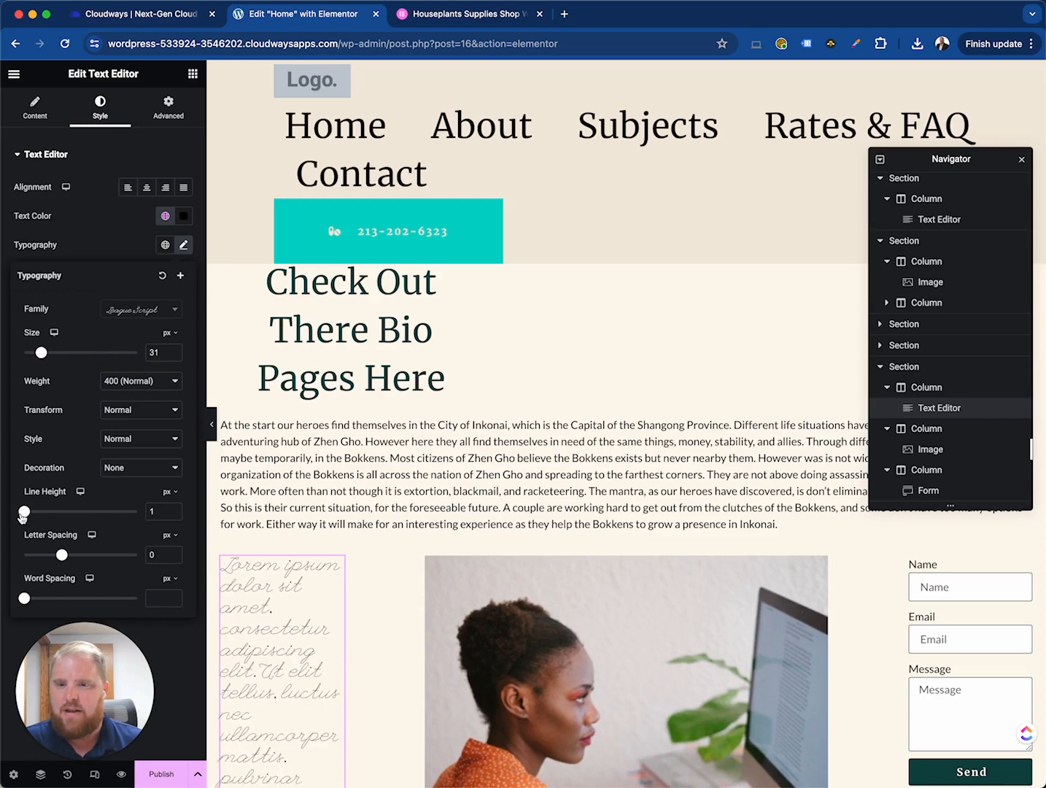
pyautogui.moveTo(61, 554); pyautogui.dragTo(71, 556)
pyautogui.moveTo(24, 599); pyautogui.dragTo(29, 599)
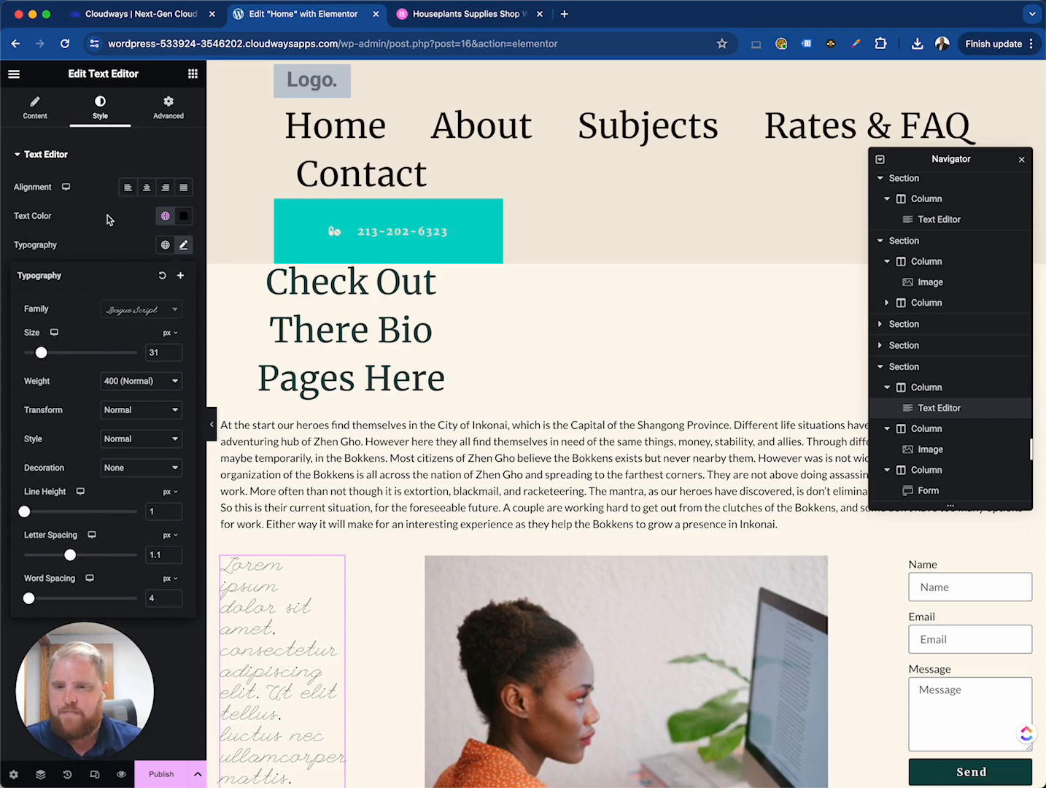
pyautogui.click(183, 245)
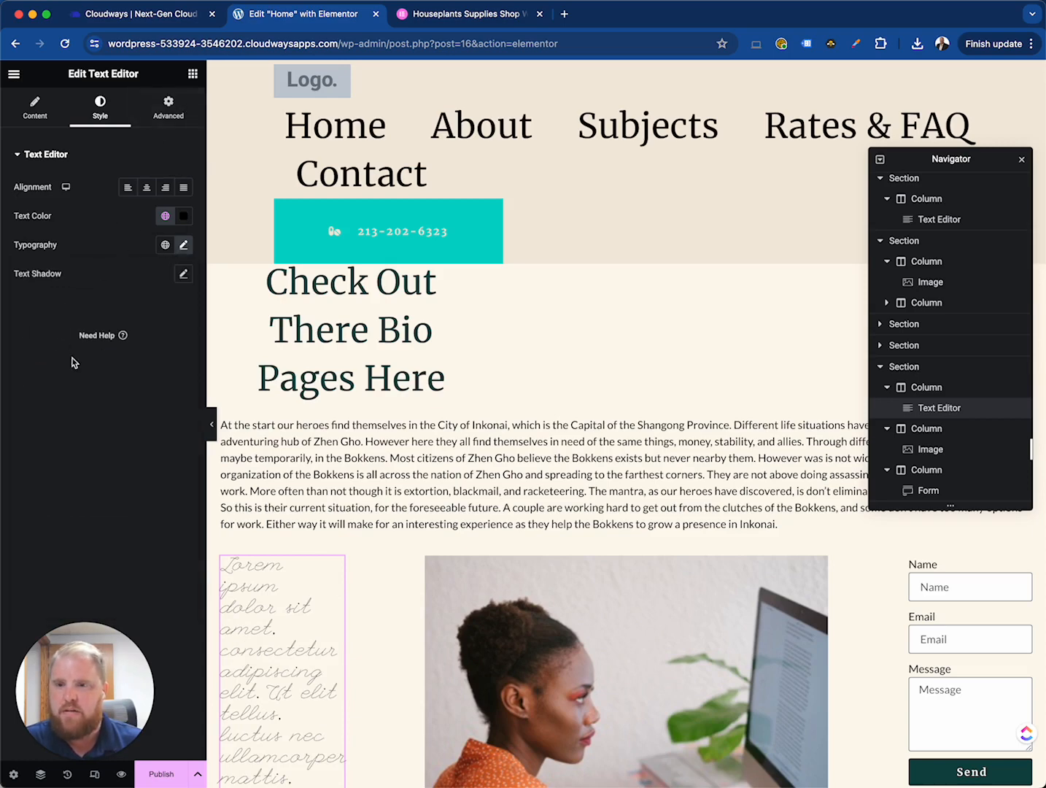
# - Set the text block's right margin to -120 px with the margin values unlinked
pyautogui.click(186, 118)
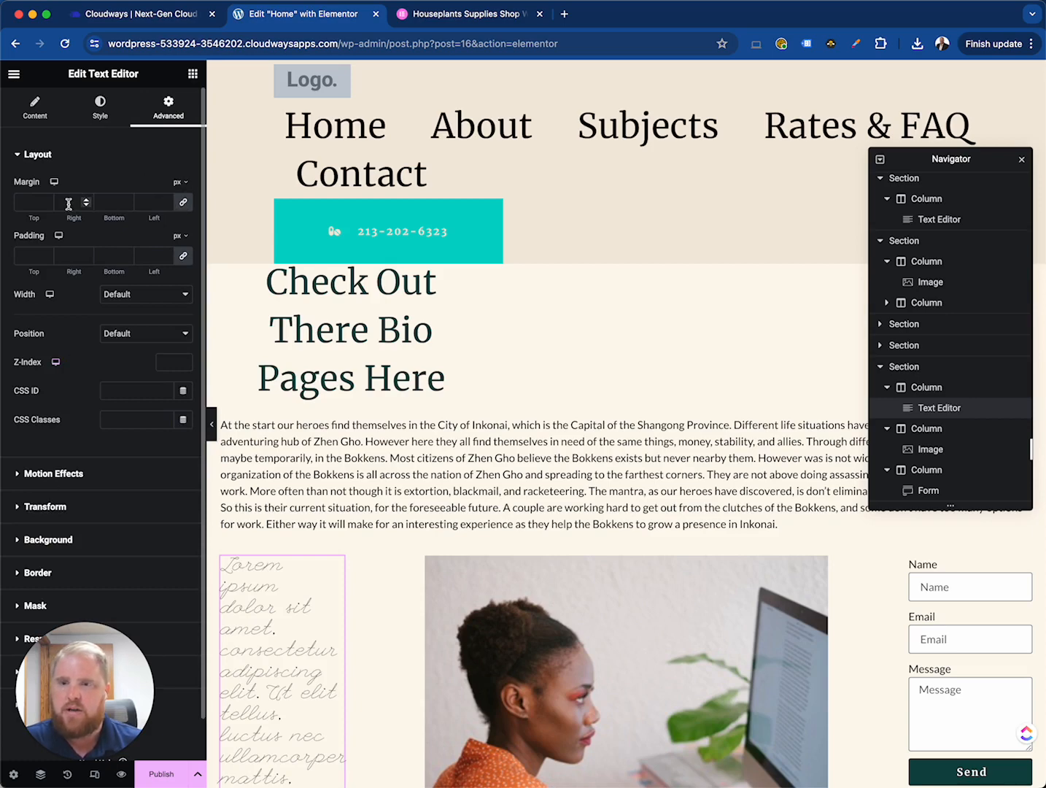
pyautogui.click(183, 201)
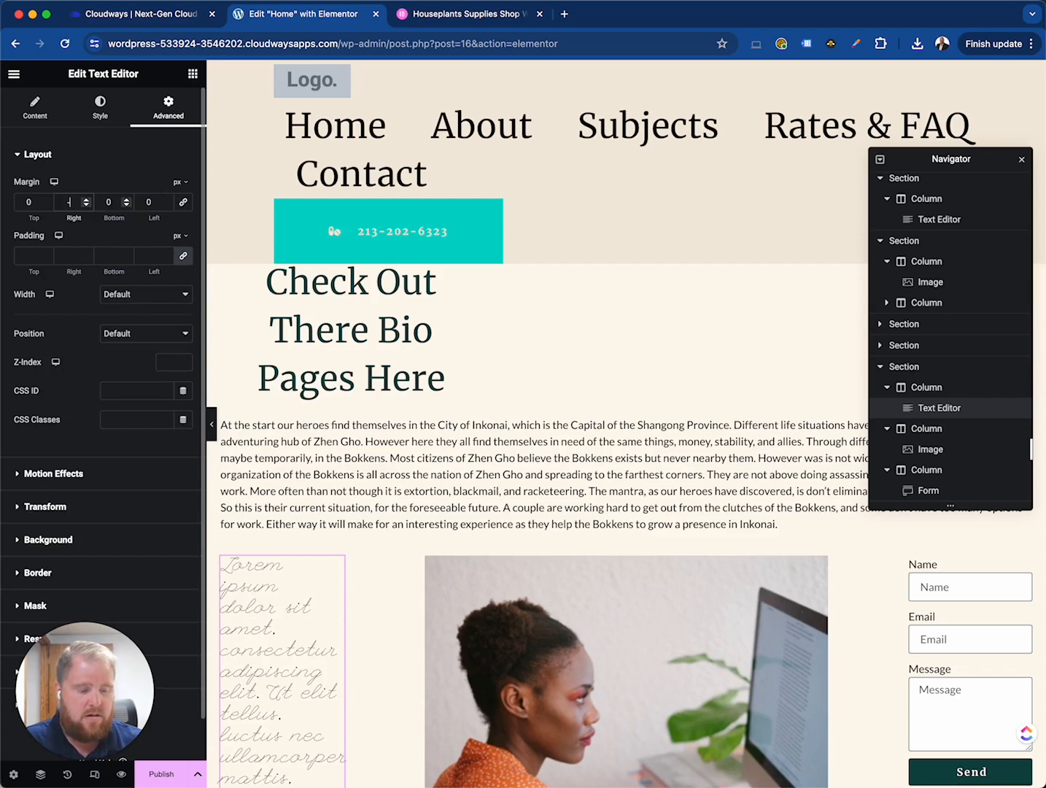
pyautogui.write('-20')
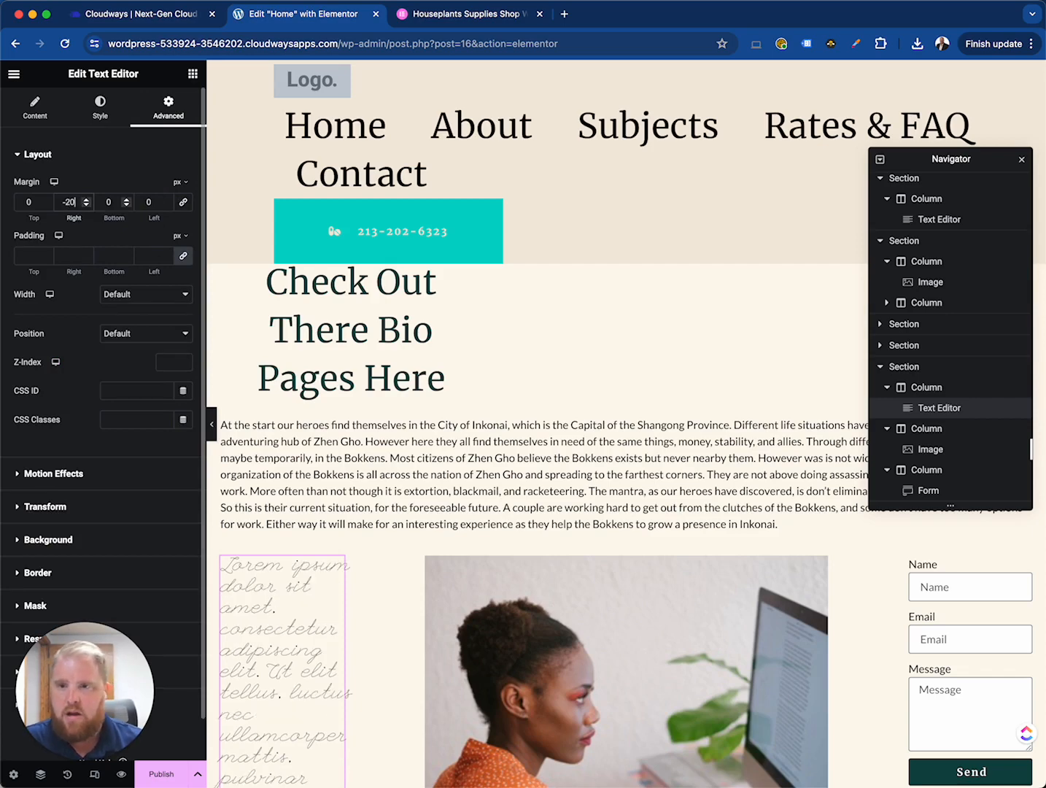
pyautogui.click(66, 202)
pyautogui.write('1')
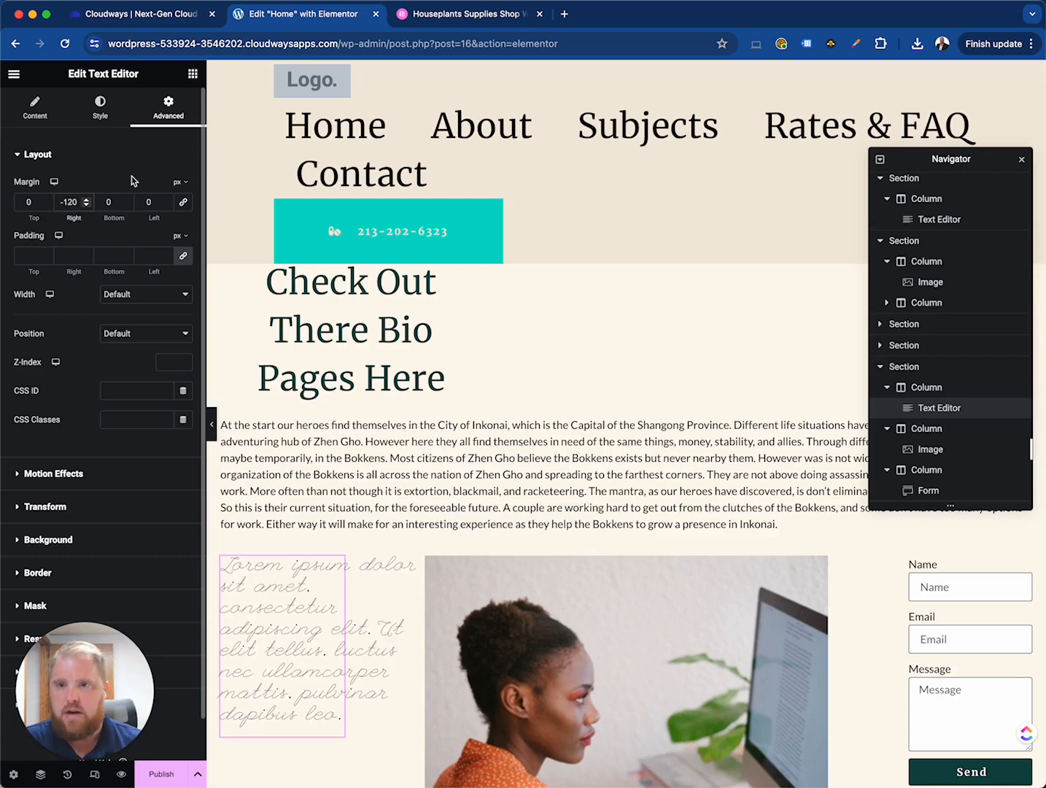
pyautogui.click(72, 156)
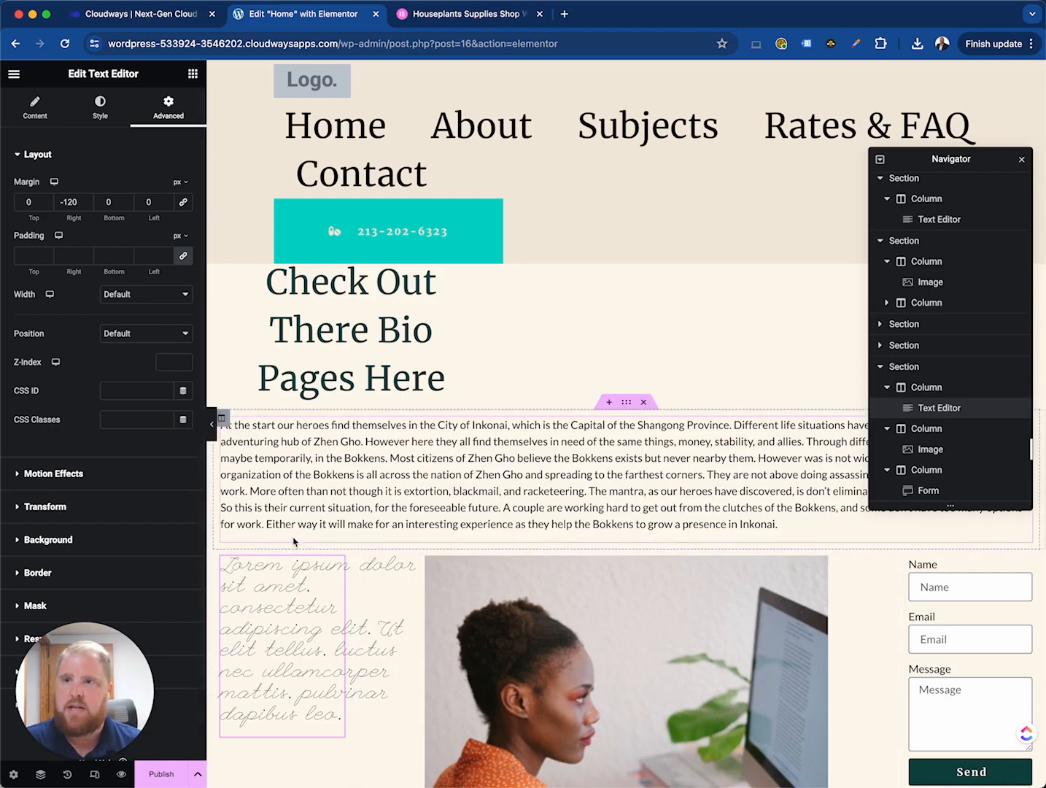
# - Set the text block's padding to 50 px on top and 0 on the right, bottom and left
pyautogui.scroll(-3, 288, 606)
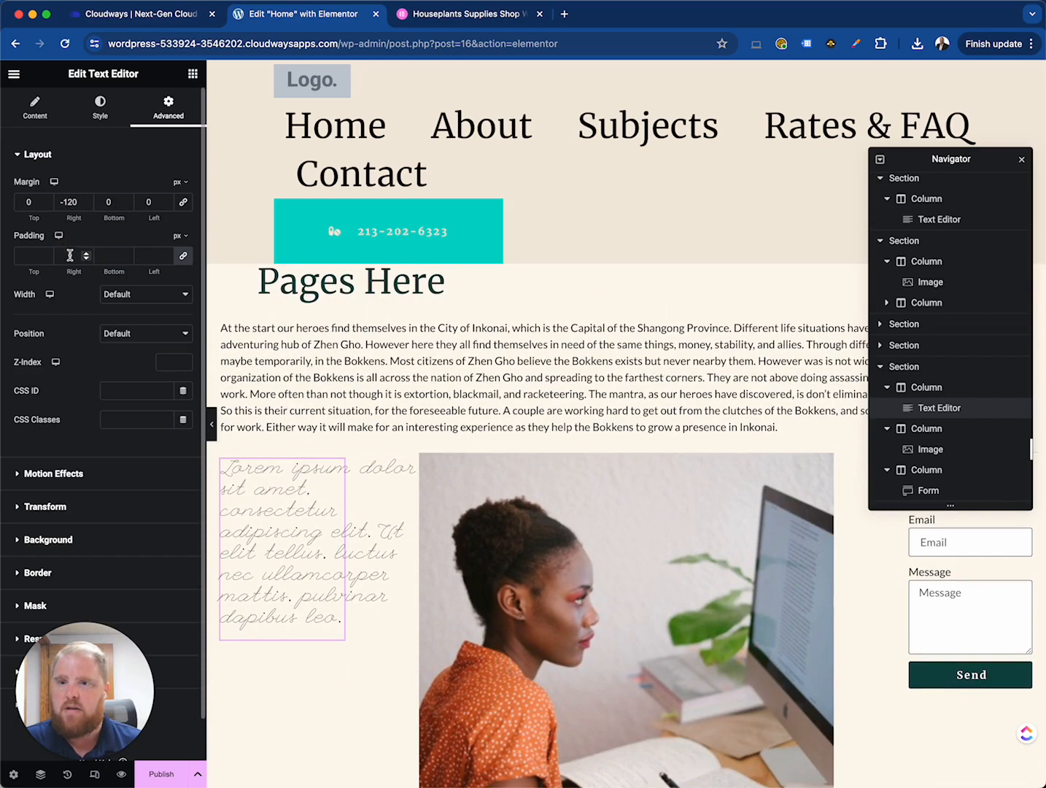
pyautogui.click(75, 255)
pyautogui.click(114, 256)
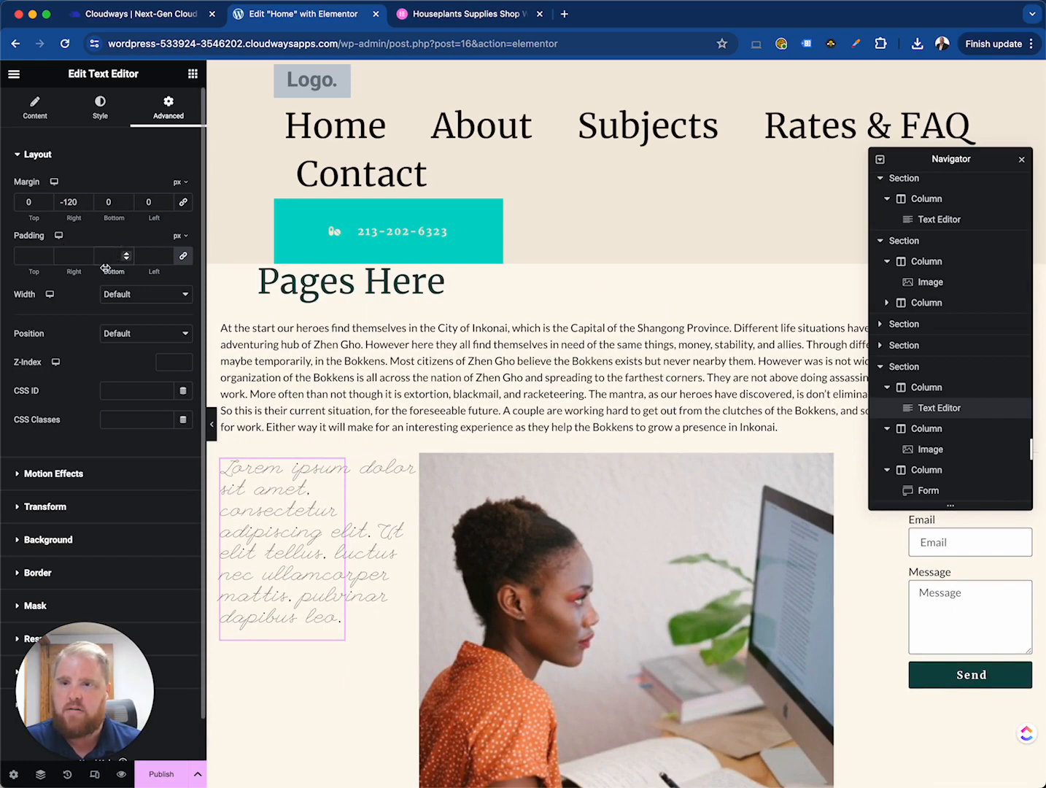
pyautogui.scroll(-1, 106, 268)
pyautogui.click(41, 221)
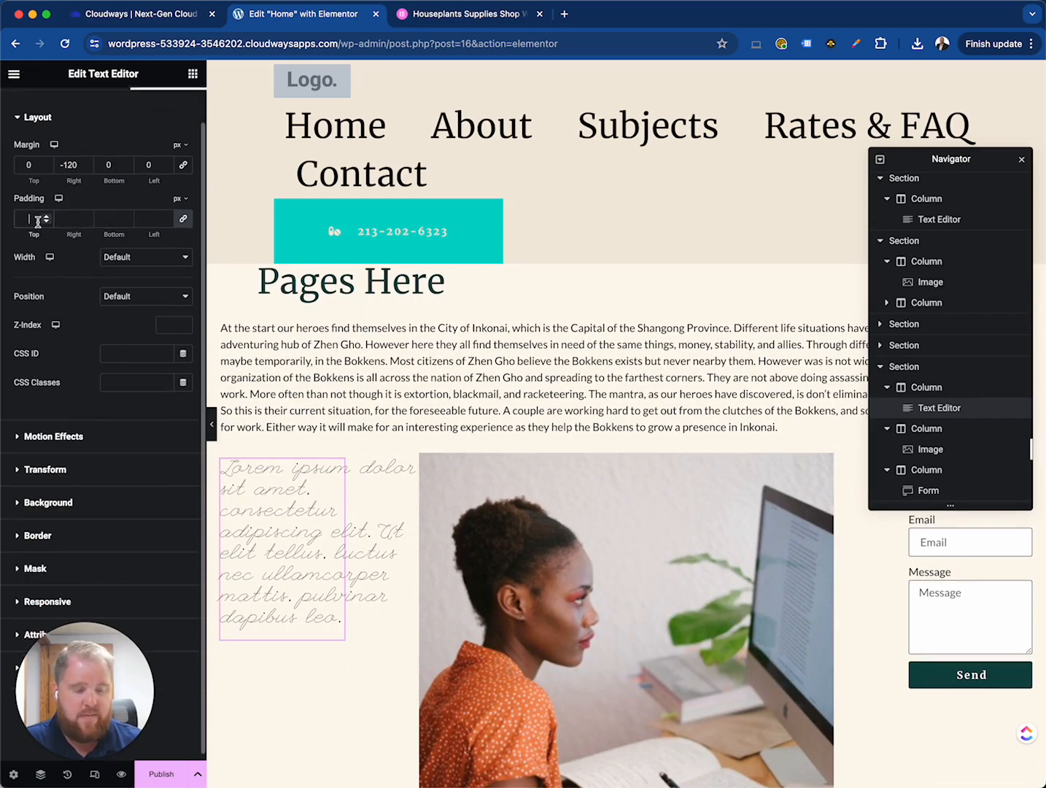
pyautogui.write('50')
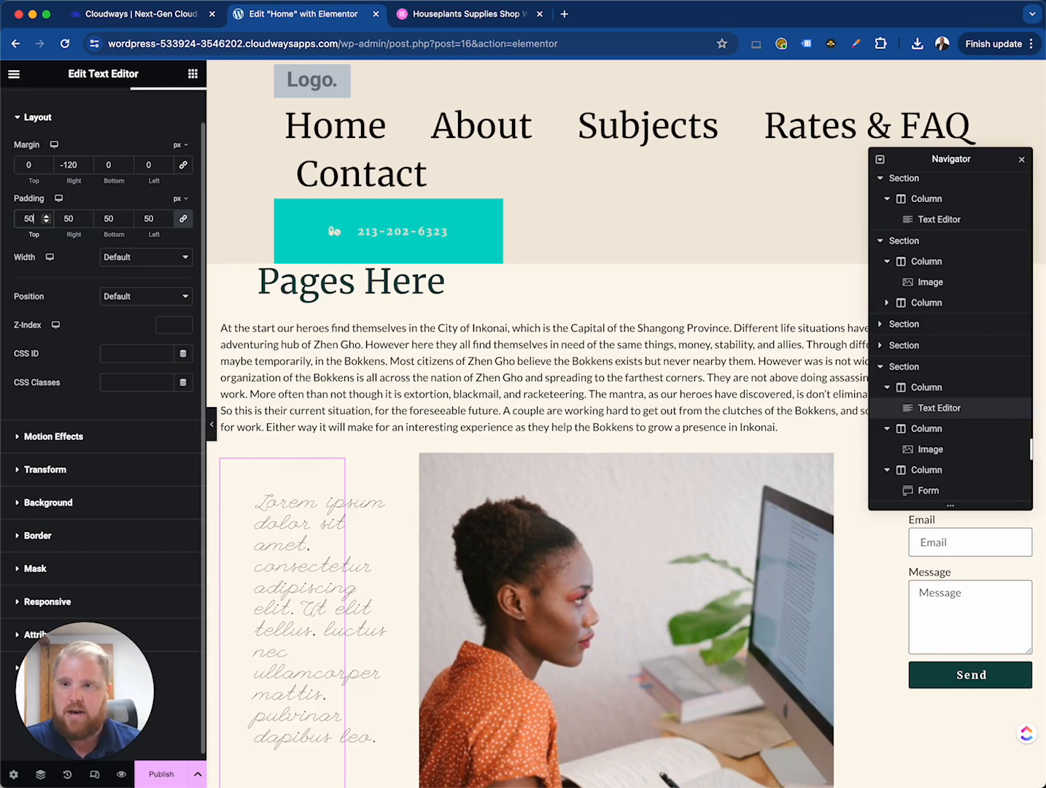
pyautogui.click(187, 221)
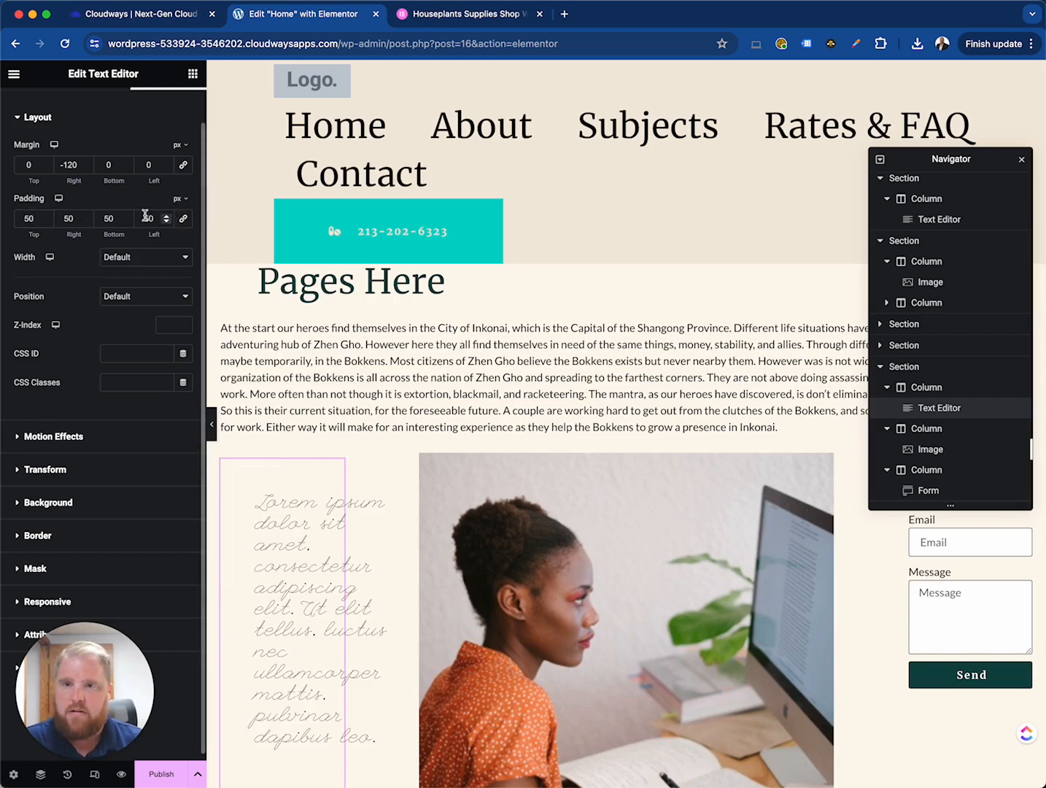
pyautogui.doubleClick(147, 219)
pyautogui.write('0')
pyautogui.doubleClick(108, 219)
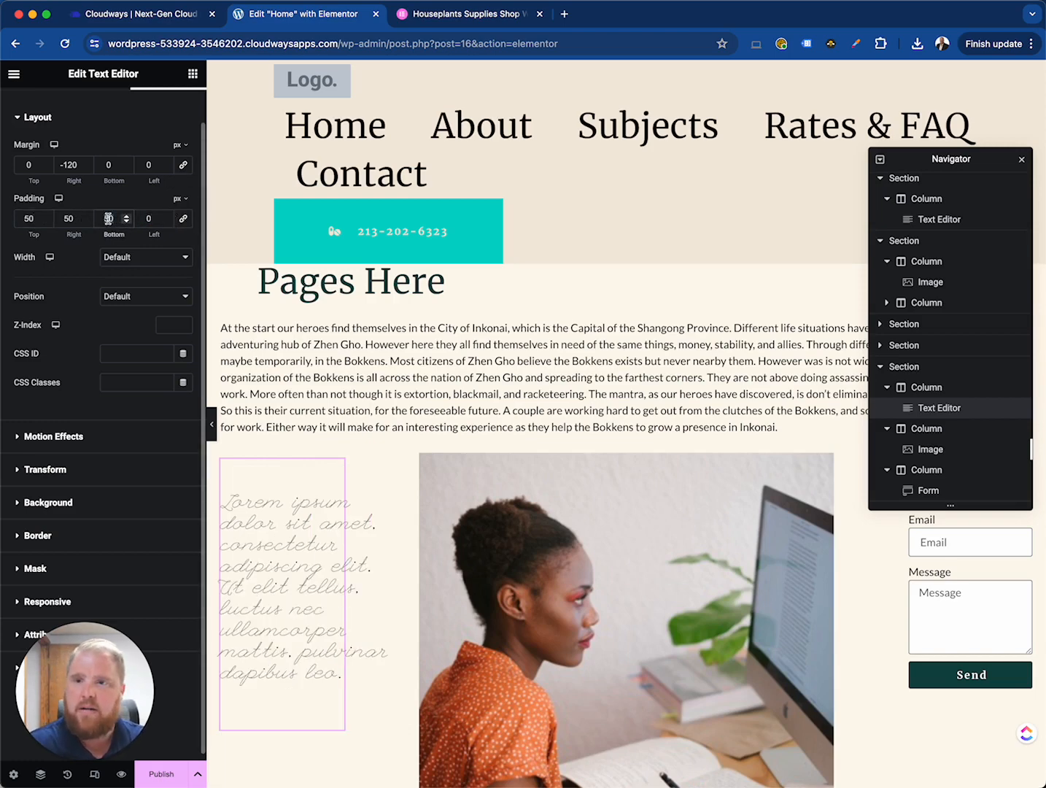
pyautogui.write('0')
pyautogui.doubleClick(69, 218)
pyautogui.write('0')
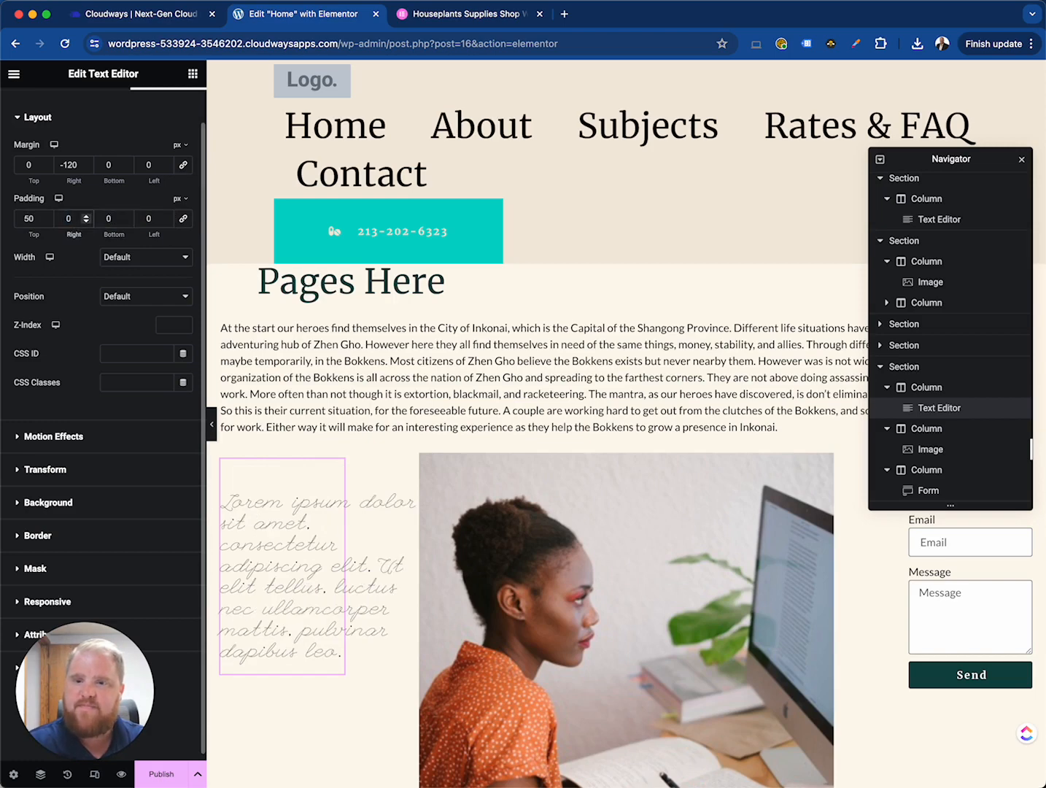
pyautogui.click(28, 218)
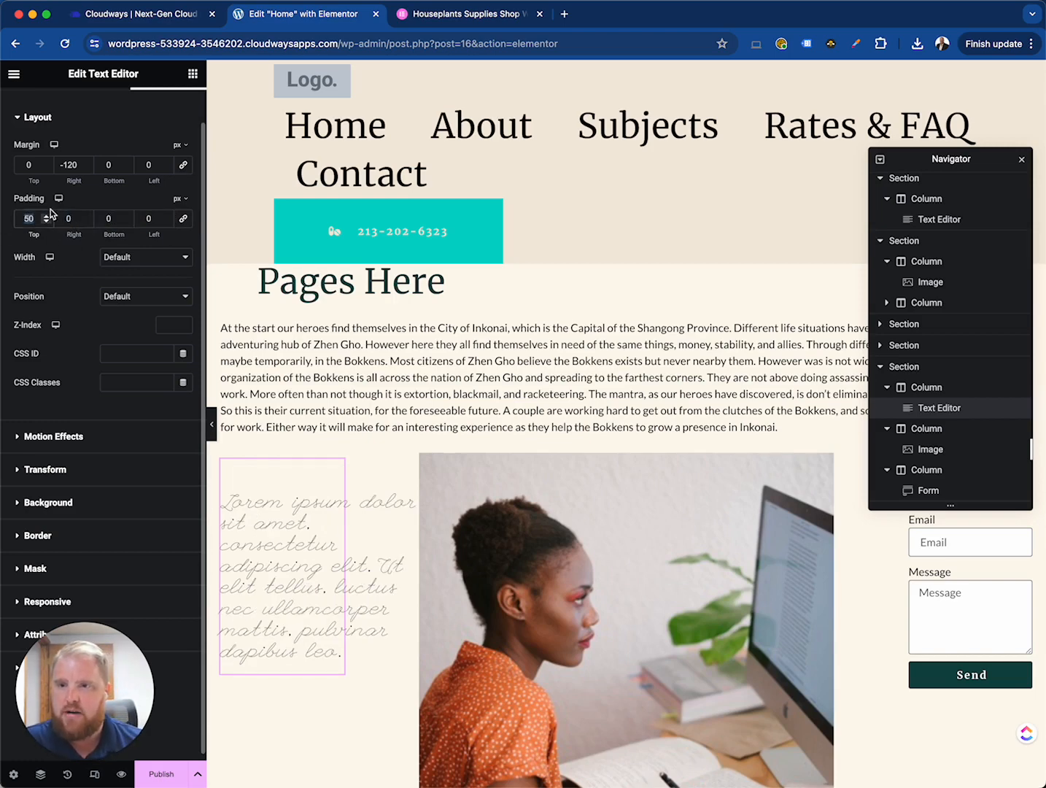
# - Set the text block's top margin to 50 px
pyautogui.doubleClick(25, 166)
pyautogui.write('0')
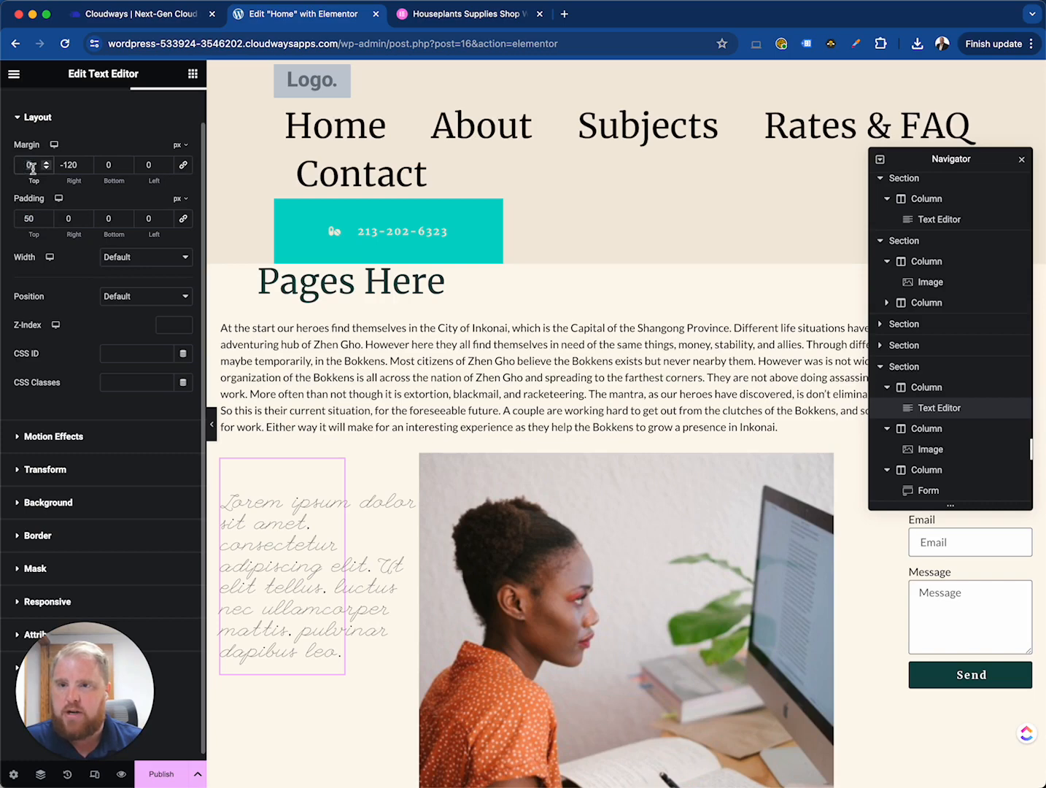
pyautogui.press('BackSpace')
pyautogui.write('50')
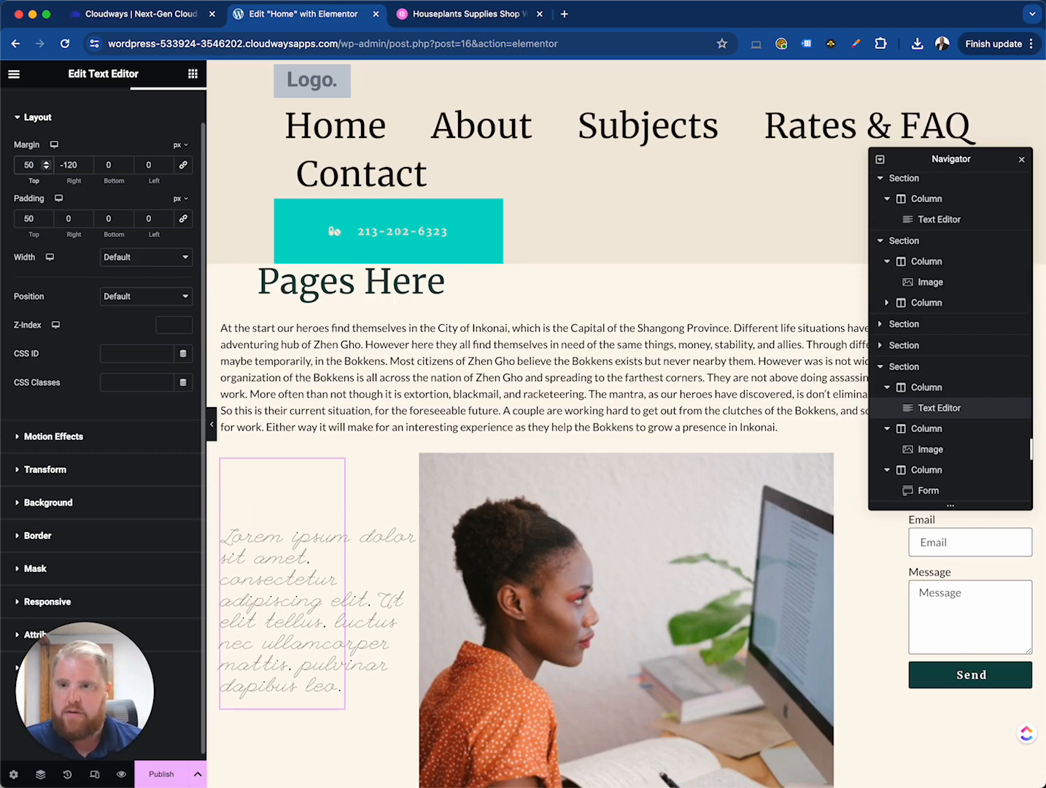
# - Set the text block's top margin to -50 px
pyautogui.doubleClick(28, 167)
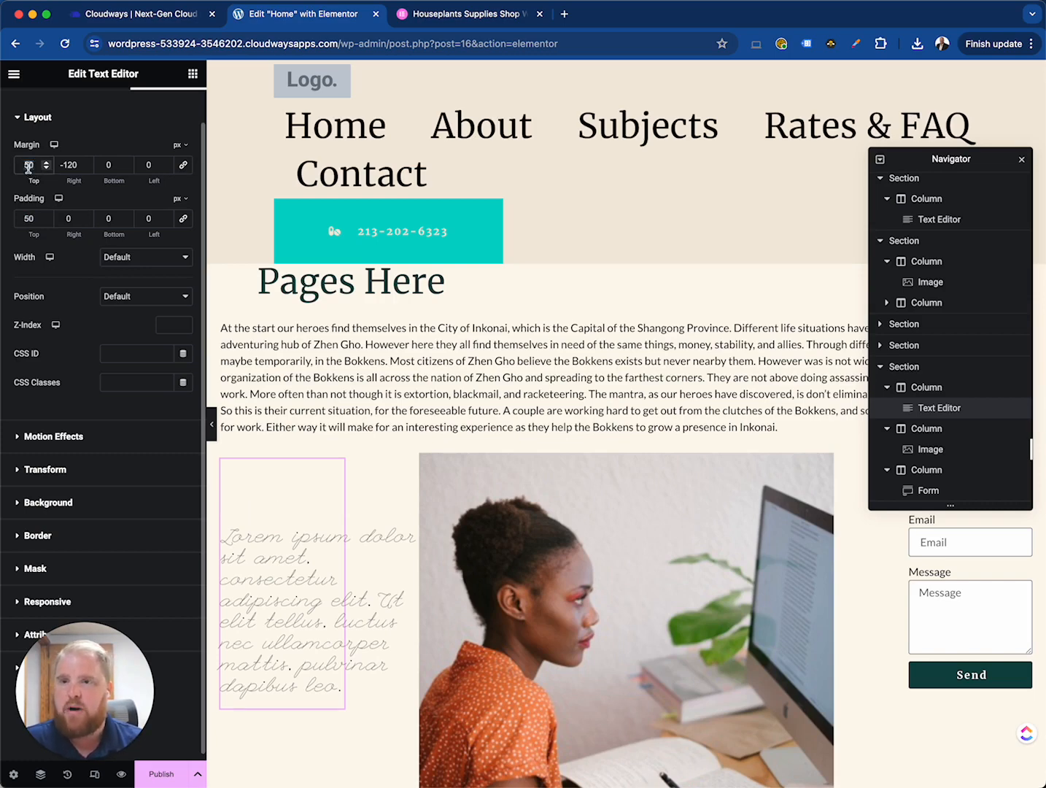
pyautogui.write('-50')
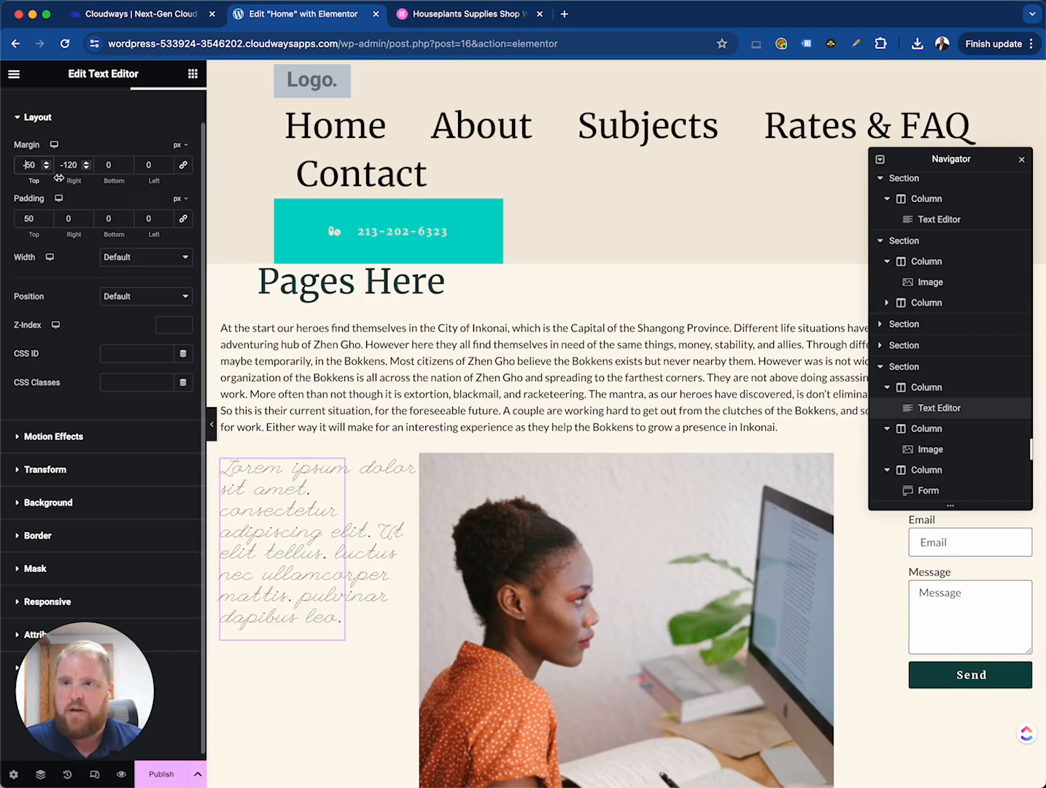
pyautogui.click(23, 165)
pyautogui.write('1')
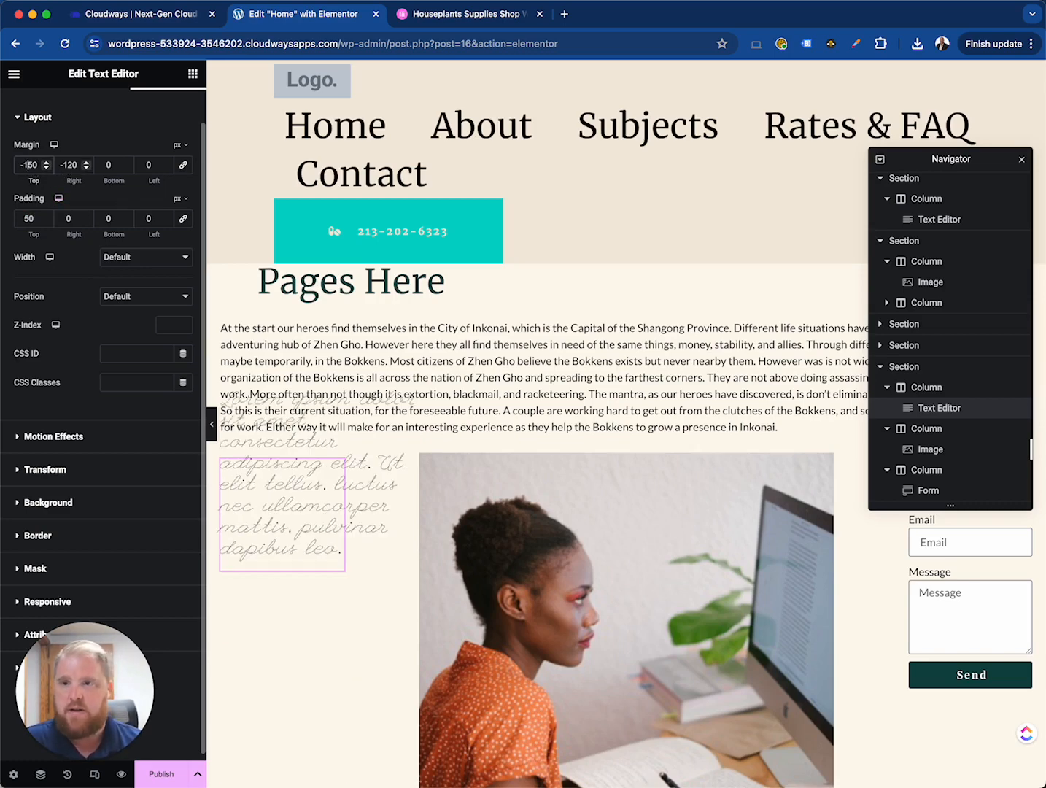
pyautogui.press('BackSpace')
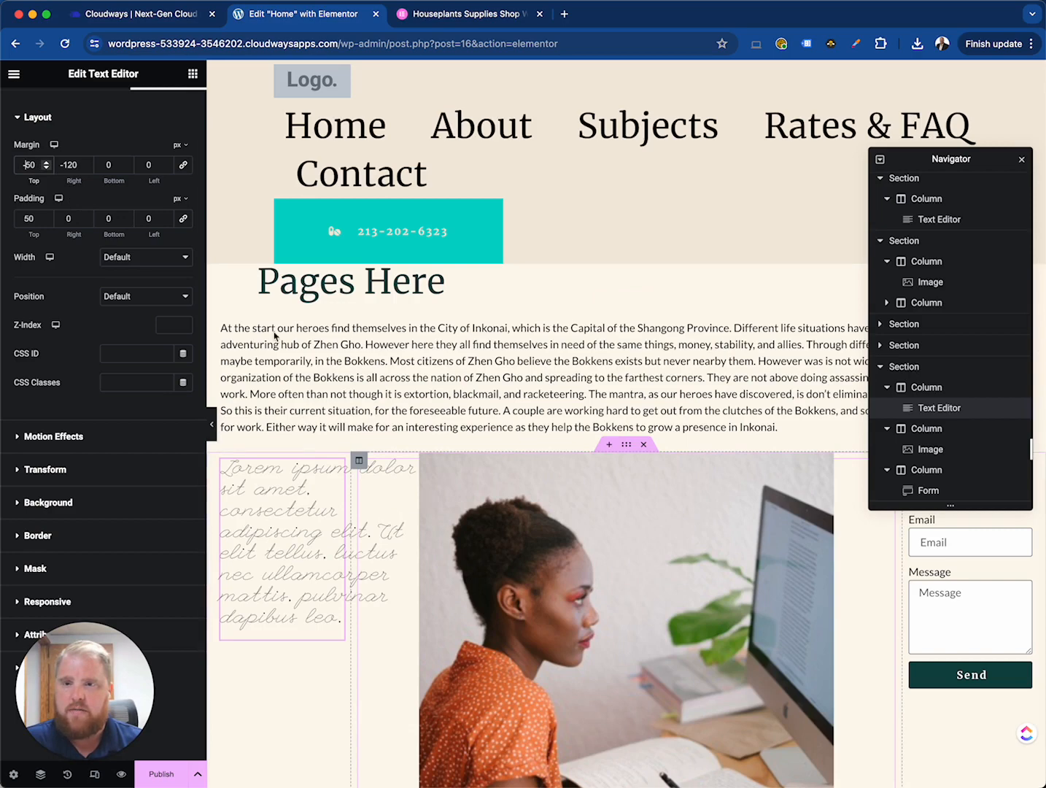
# - Delete the script-font text block from the first column of the section
pyautogui.click(295, 502)
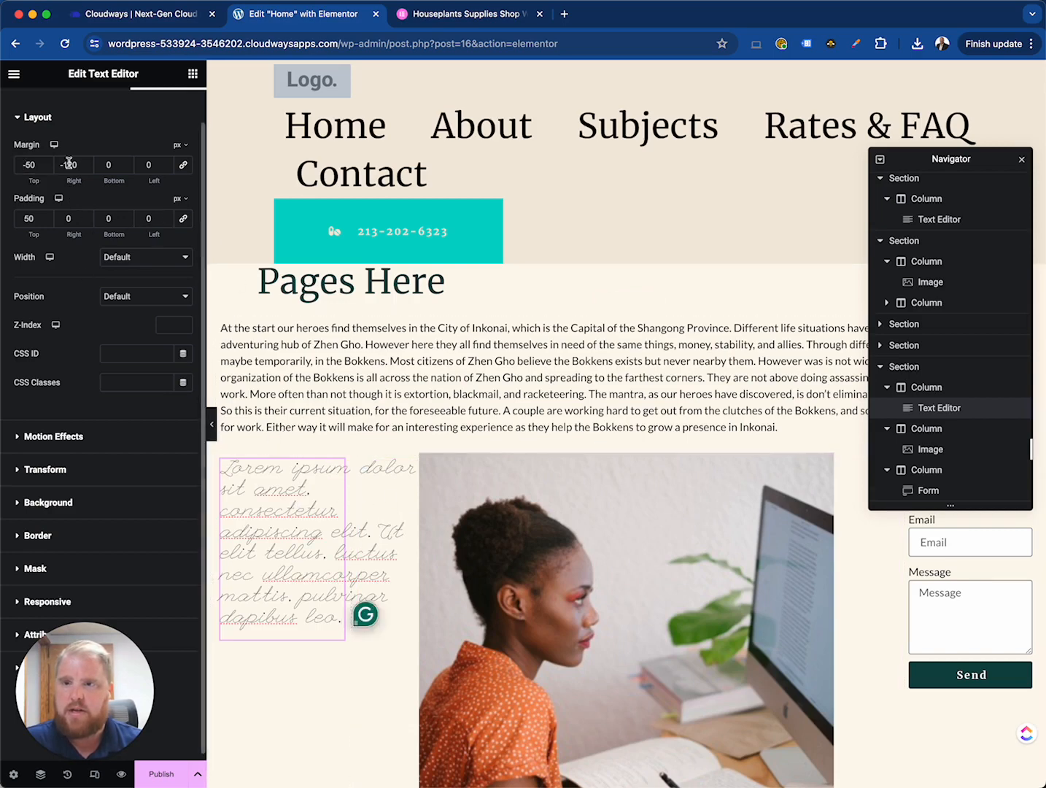
pyautogui.rightClick(338, 471)
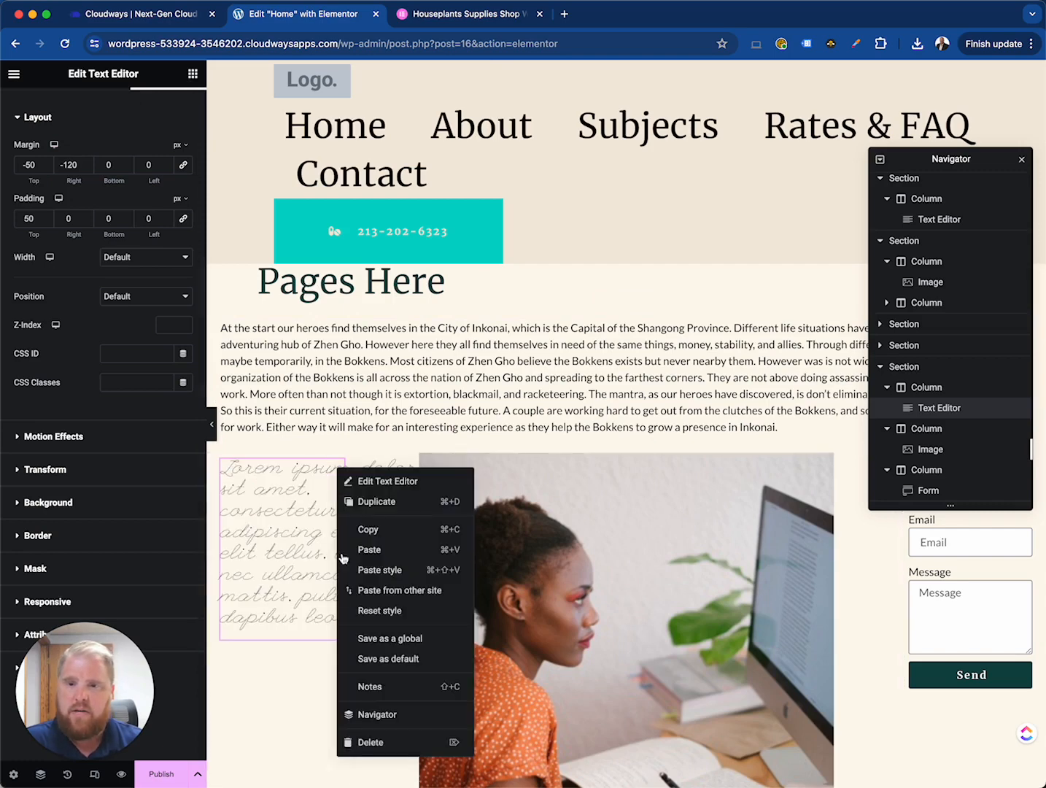
pyautogui.click(394, 743)
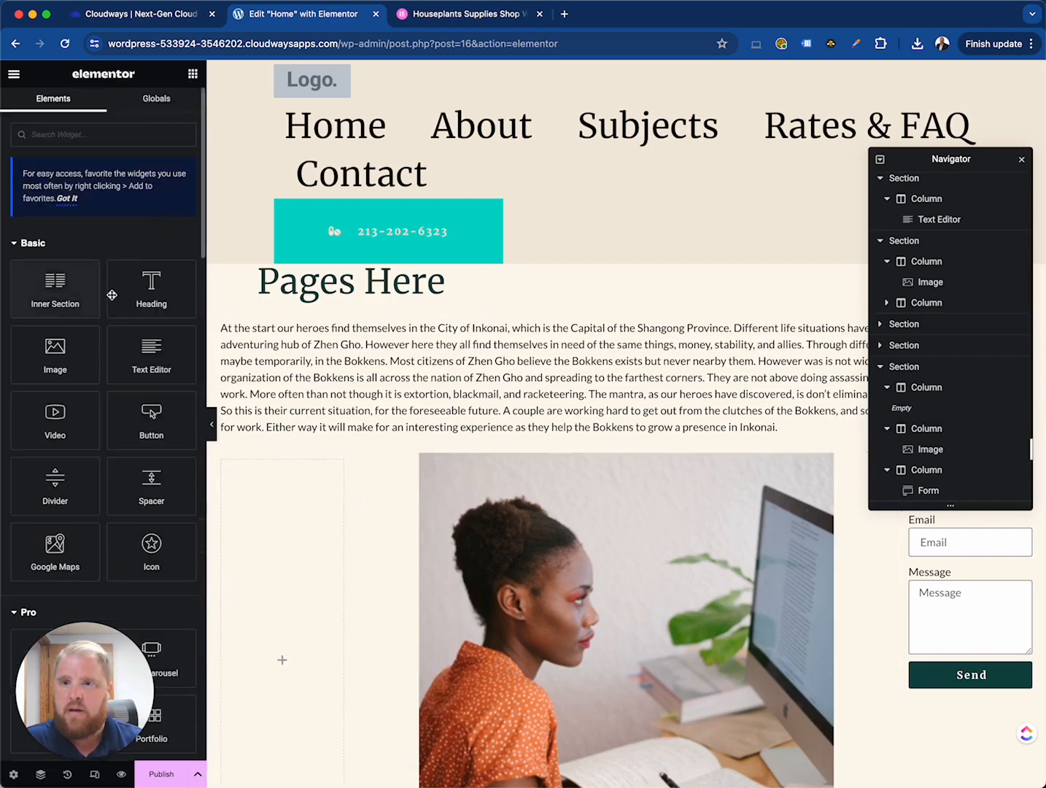
# - Add a Heading widget to the emptied column and set its title to 'New heading here of a gal typing on a keyboard'
pyautogui.moveTo(152, 289); pyautogui.dragTo(243, 489)
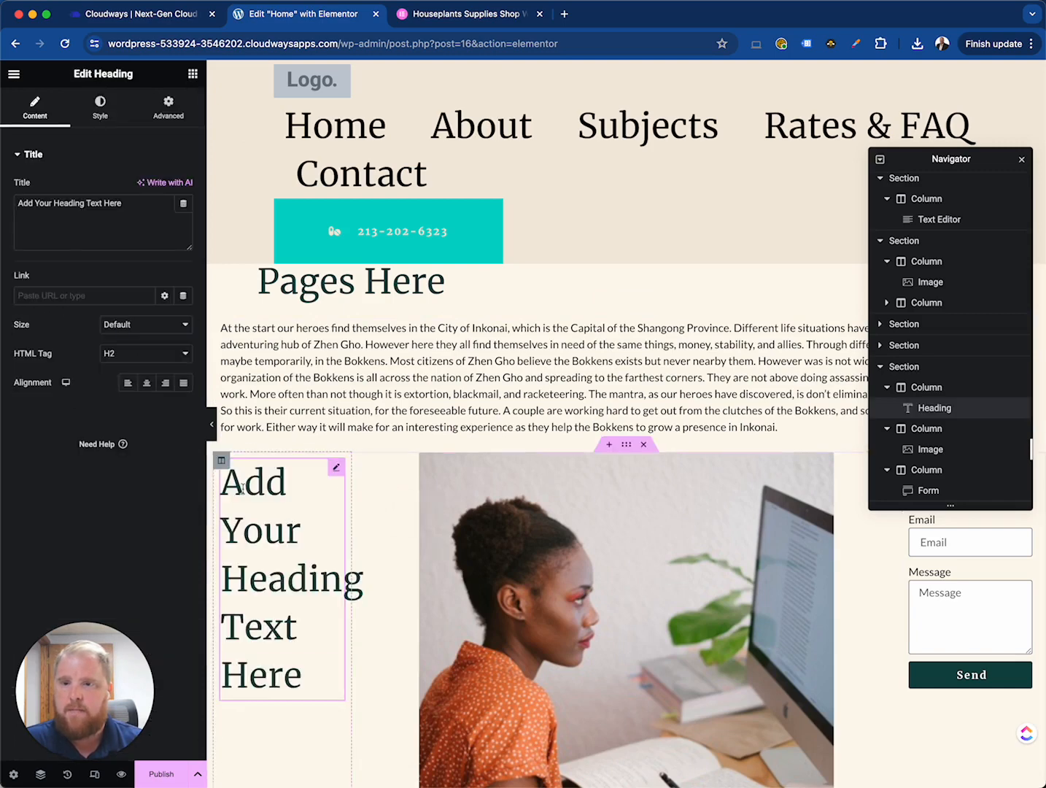
pyautogui.click(114, 229)
pyautogui.hotkey('ctrl', 'a')
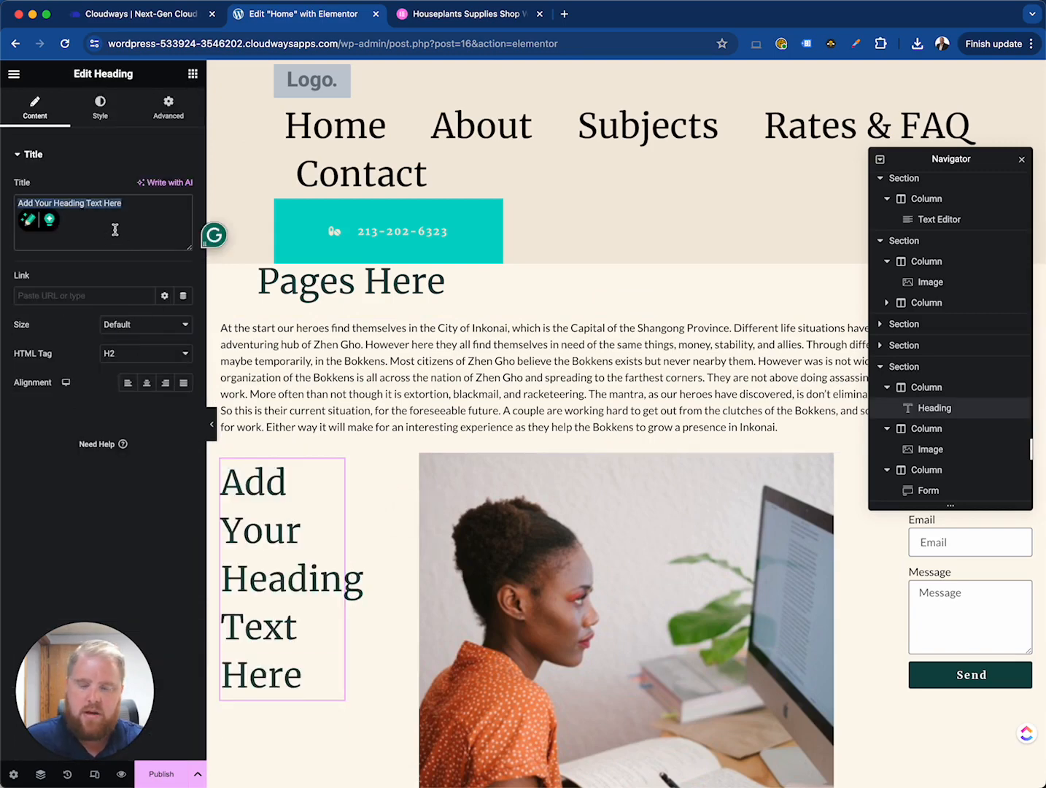
pyautogui.write('New heading here of a')
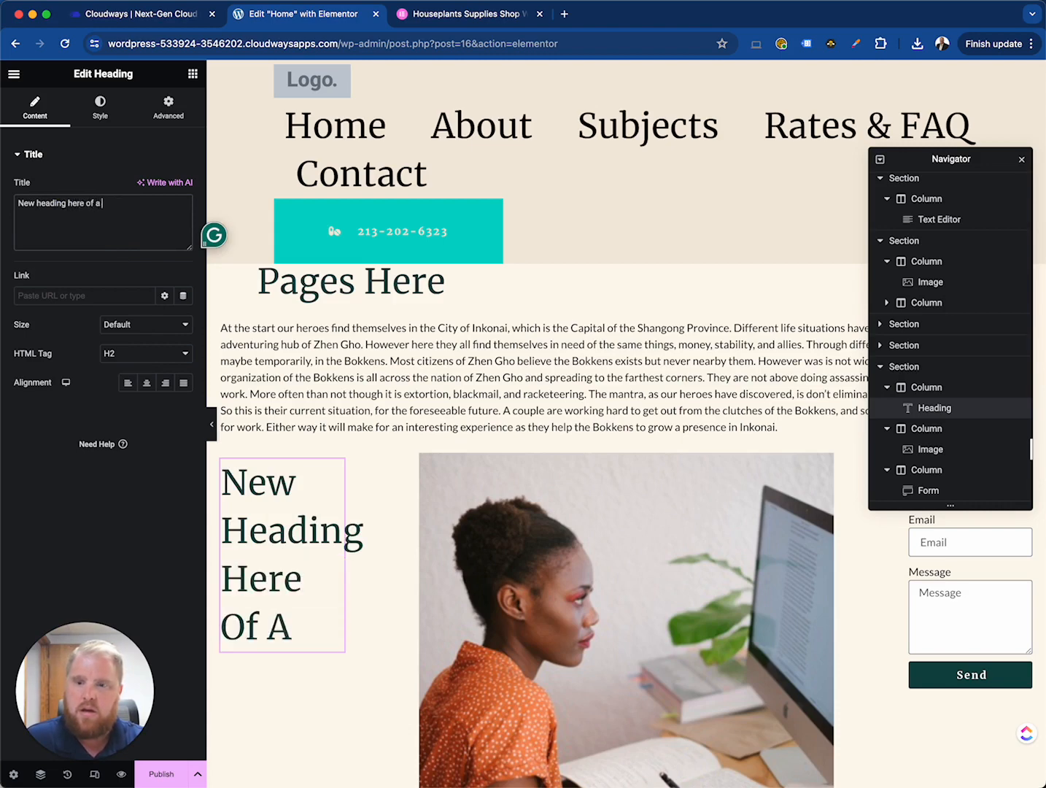
pyautogui.write(' gal typing on a')
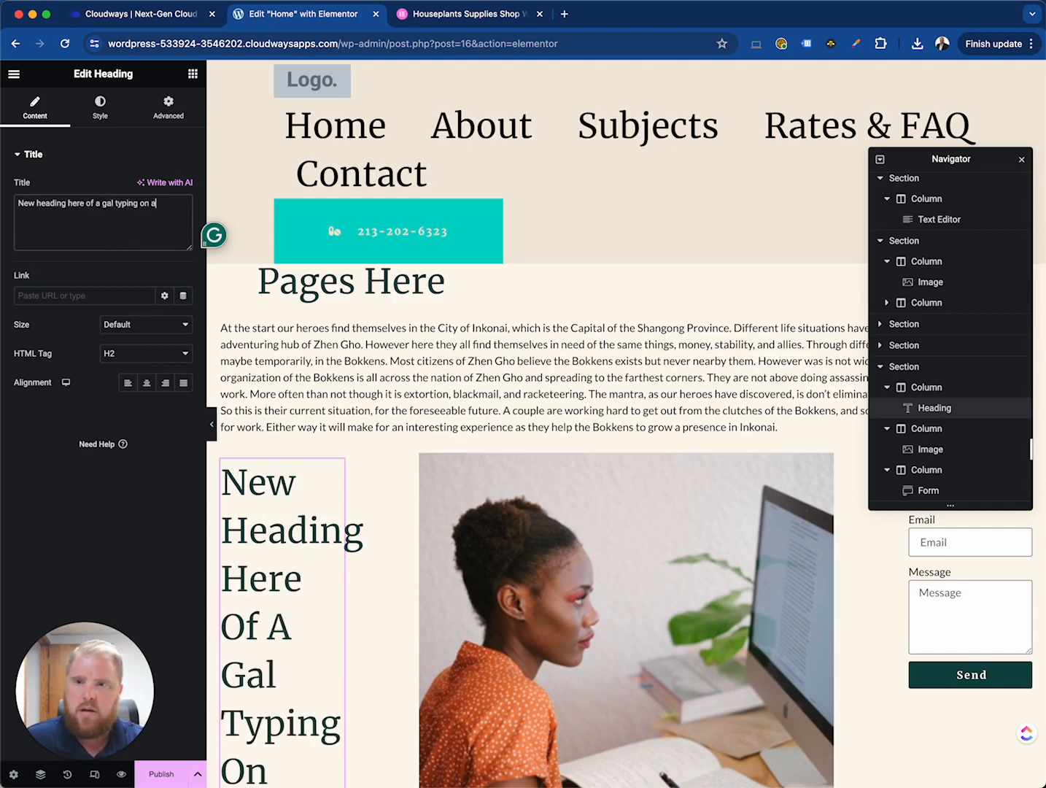
pyautogui.write(' keyboard')
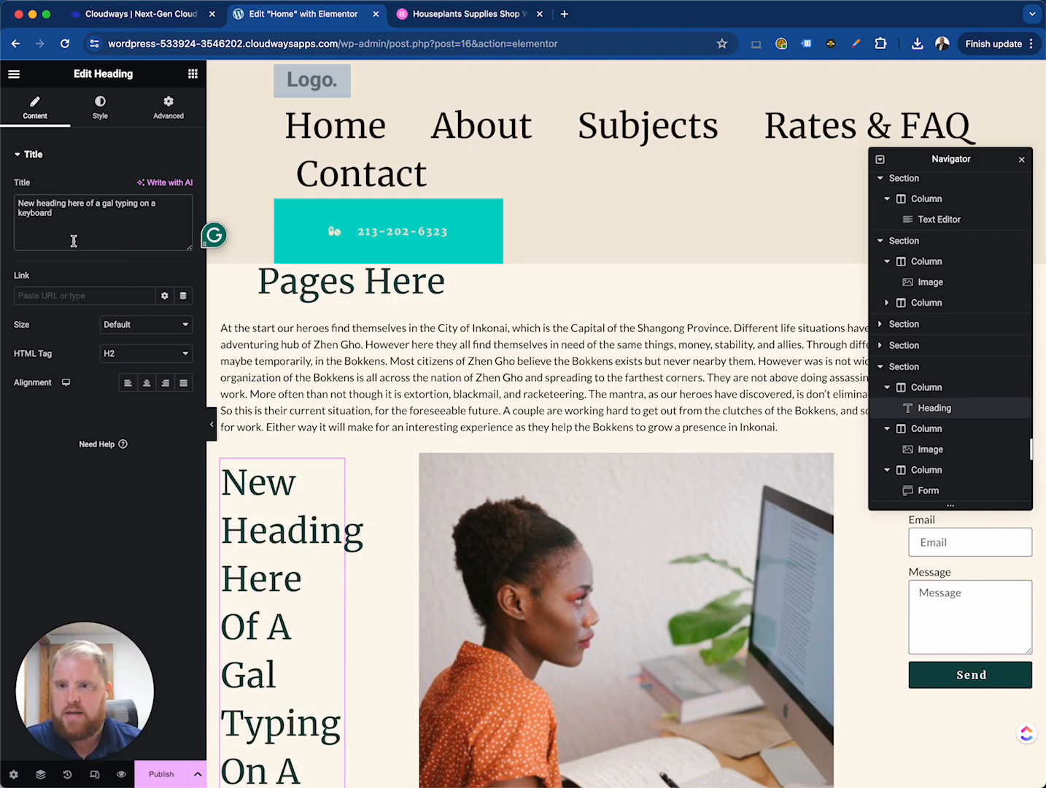
# - Set the heading's margins to 0 on top, bottom and left and -250 px on the right
pyautogui.click(100, 111)
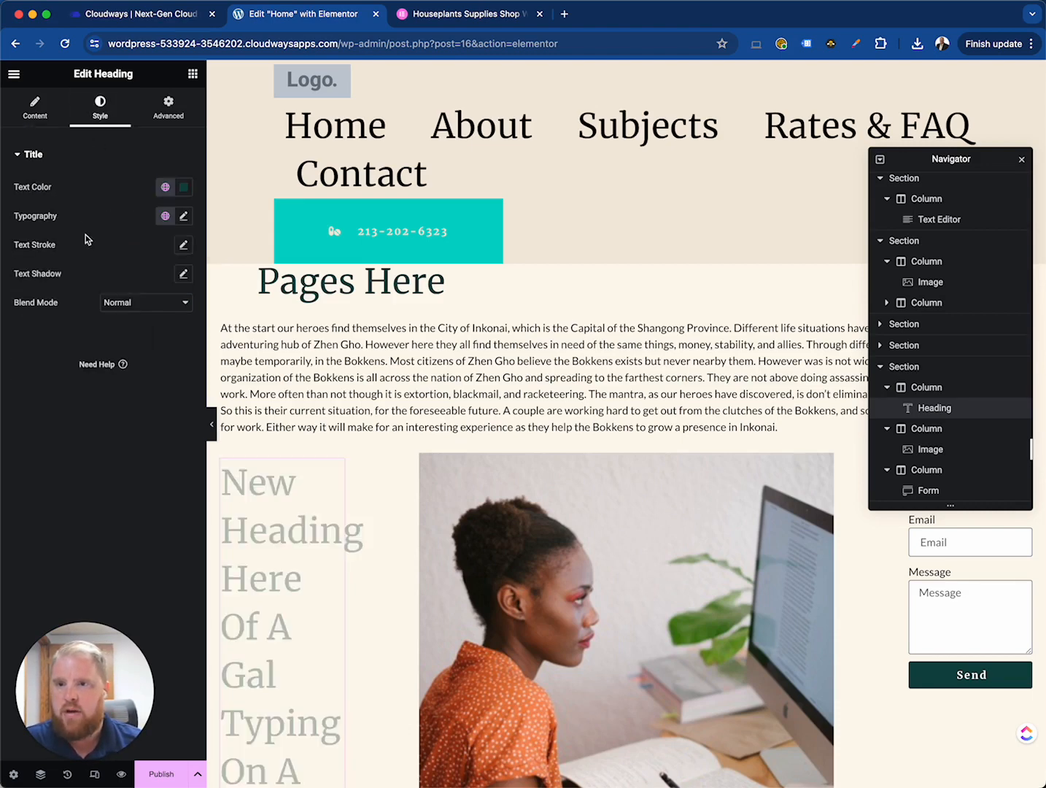
pyautogui.click(168, 108)
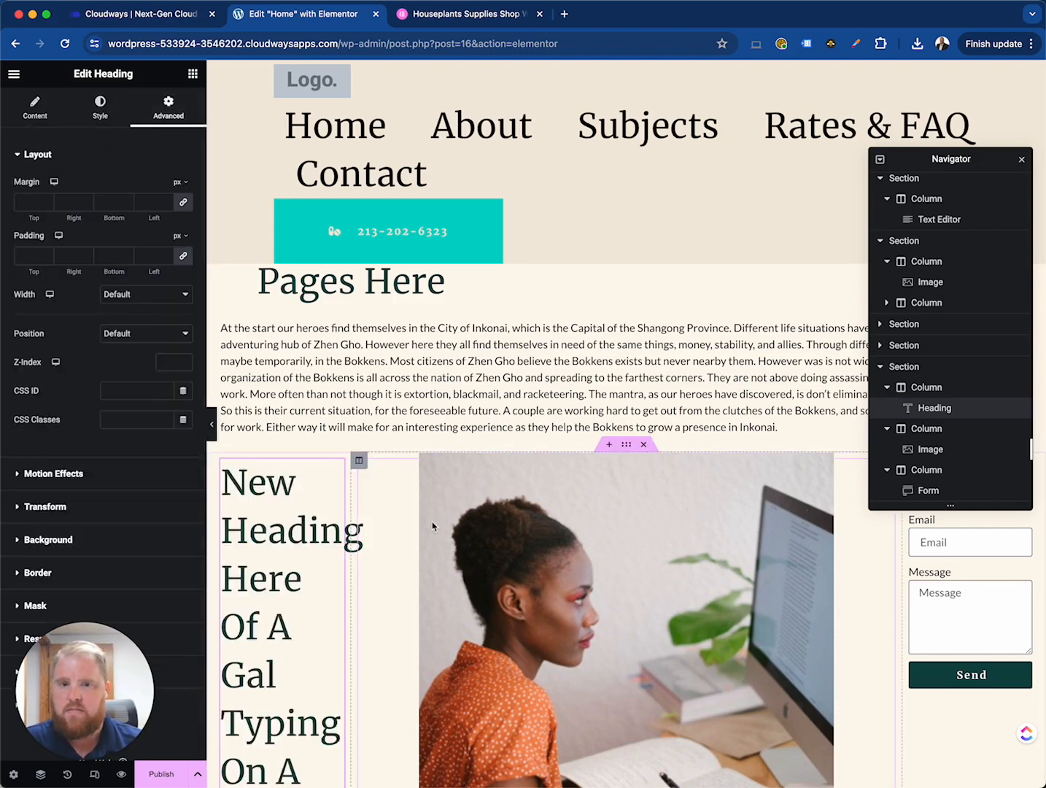
pyautogui.click(68, 202)
pyautogui.write('0')
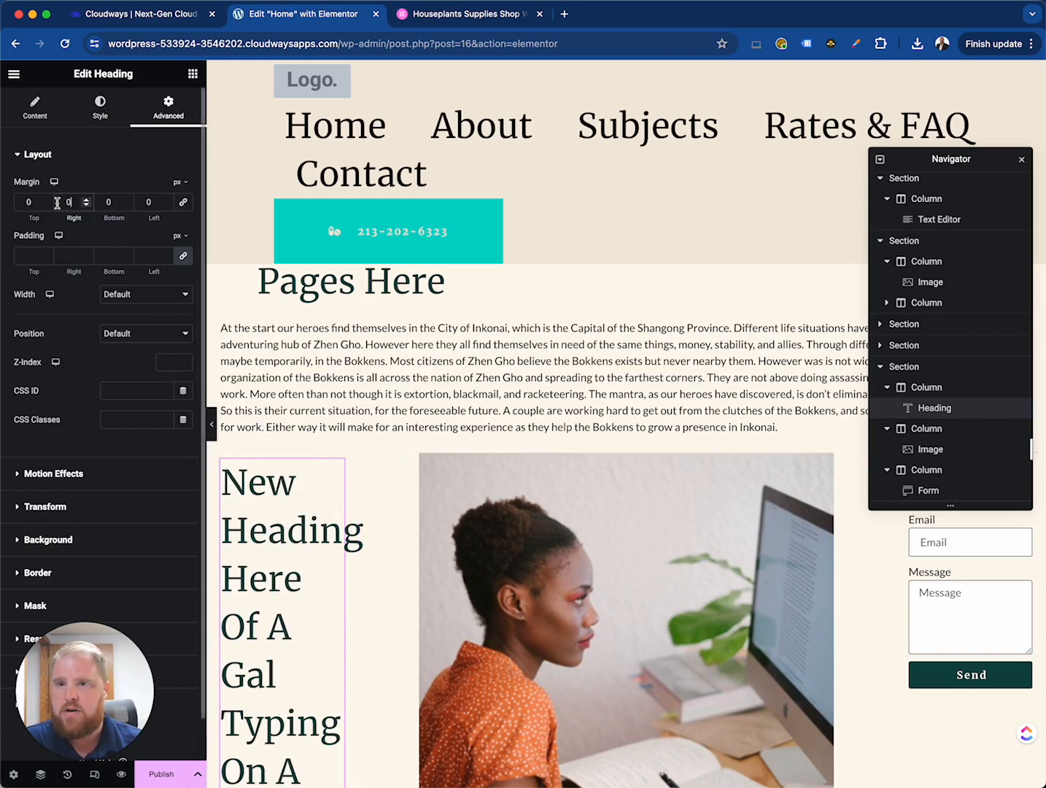
pyautogui.press('BackSpace')
pyautogui.write('-250')
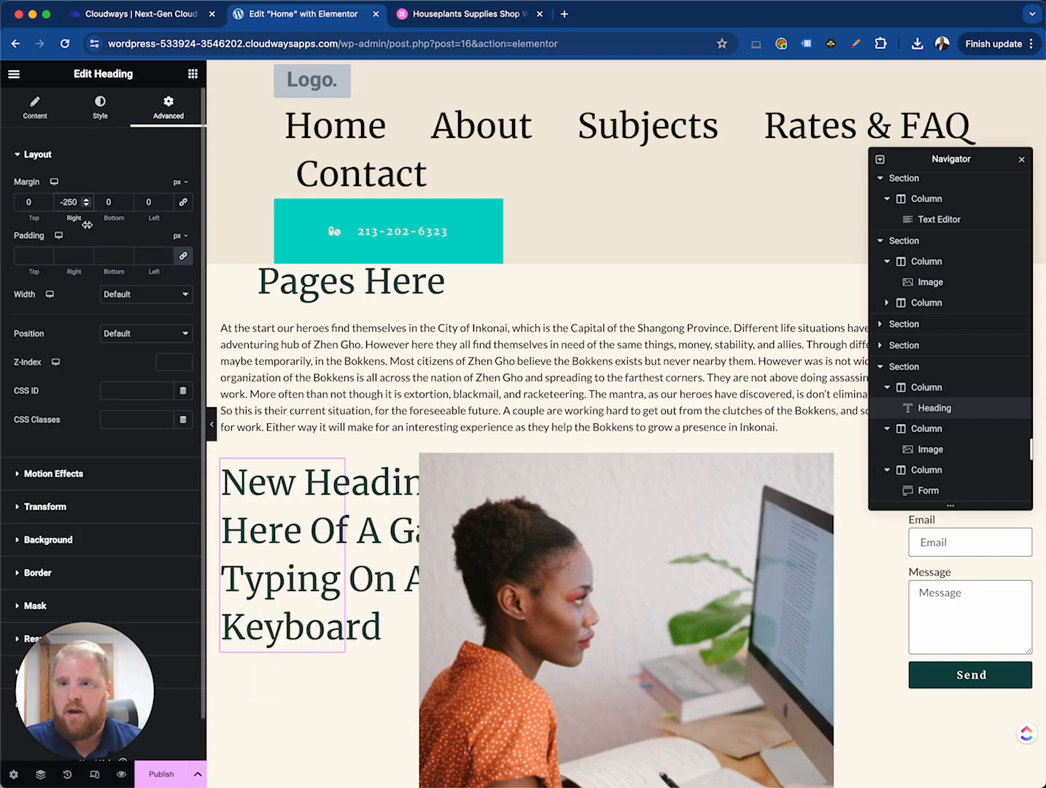
pyautogui.click(105, 334)
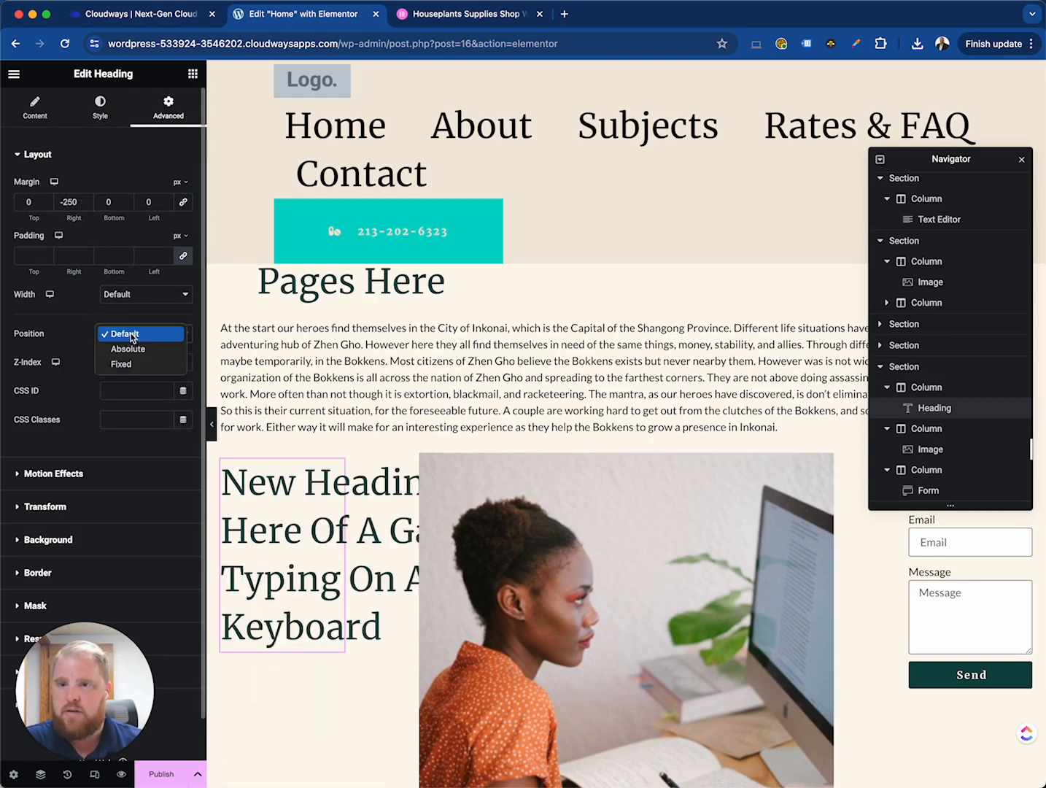
pyautogui.click(89, 334)
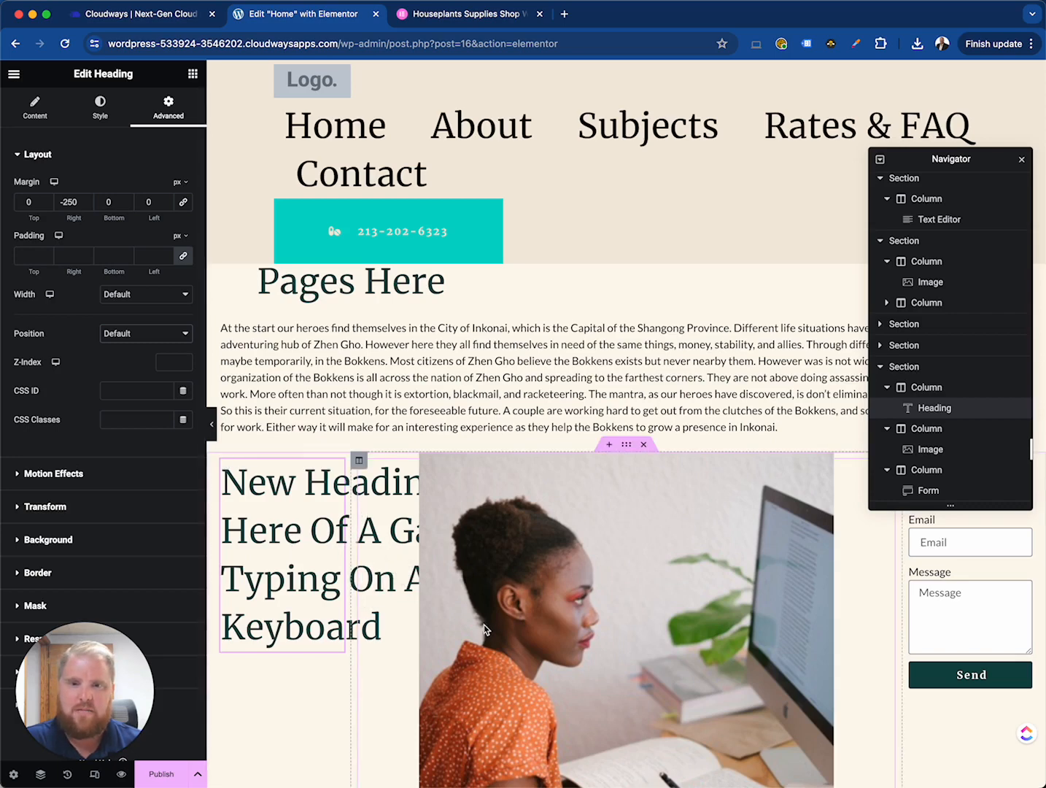
# - Select the contact form and add a fourth field item to it
pyautogui.scroll(-5, 486, 623)
pyautogui.scroll(7, 486, 622)
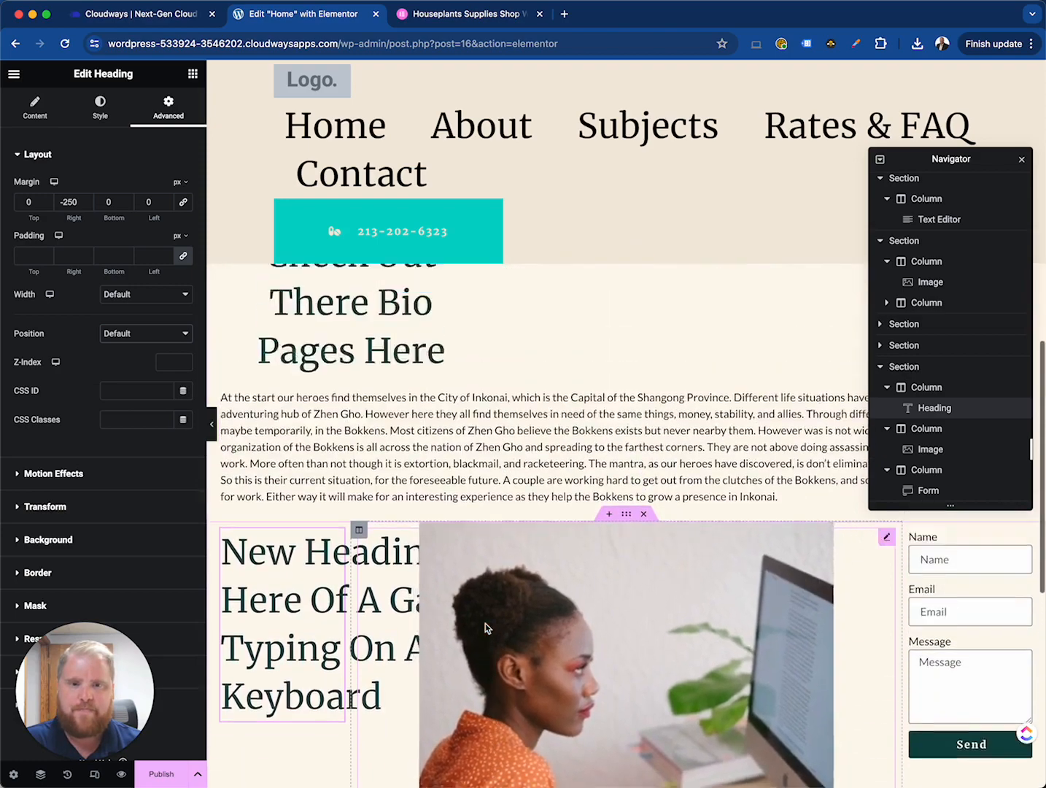
pyautogui.scroll(1, 485, 623)
pyautogui.click(946, 584)
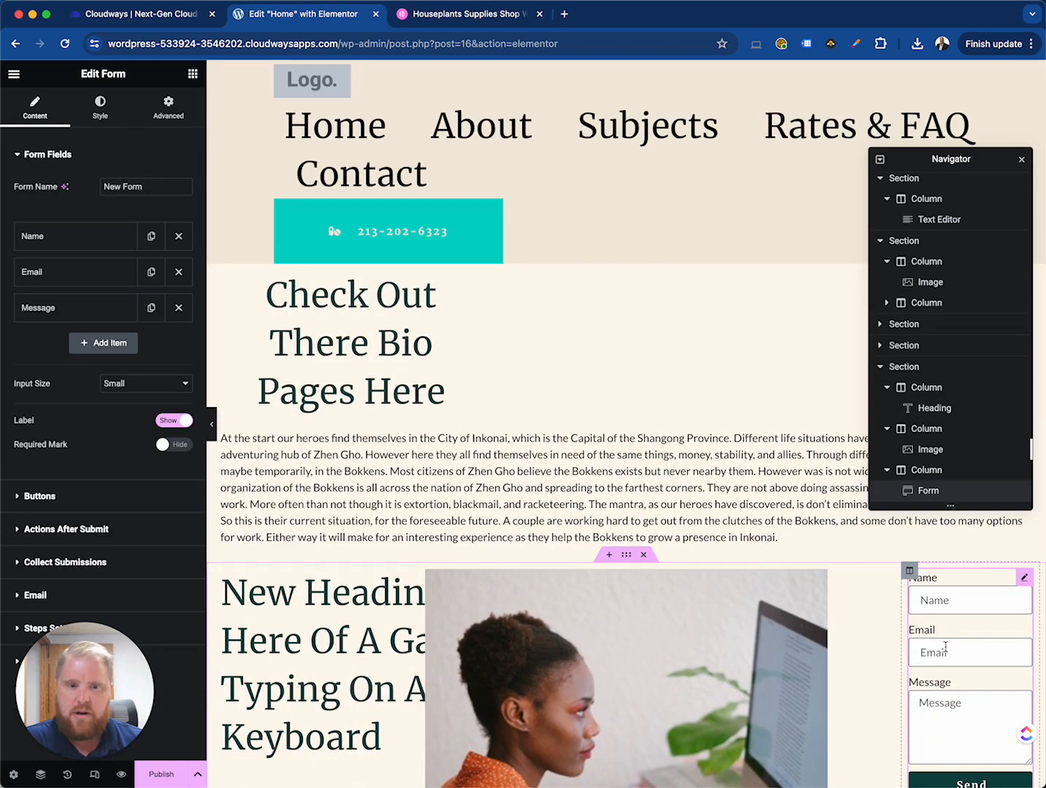
pyautogui.scroll(-1, 945, 647)
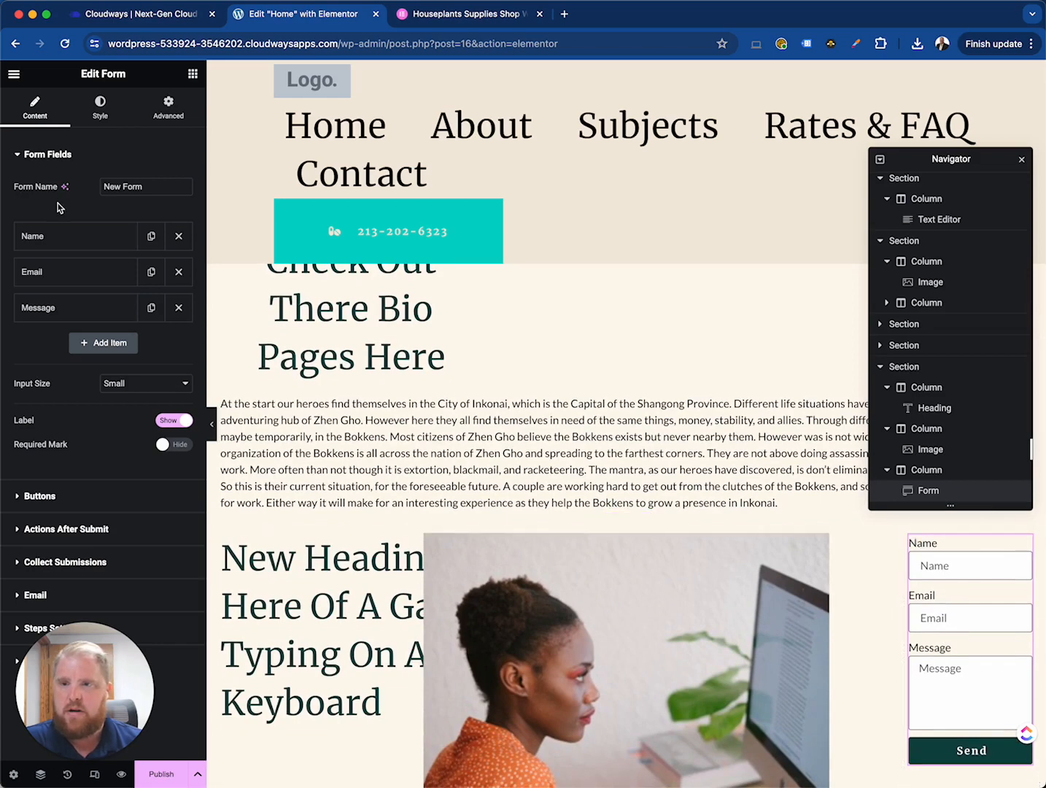
pyautogui.tripleClick(118, 187)
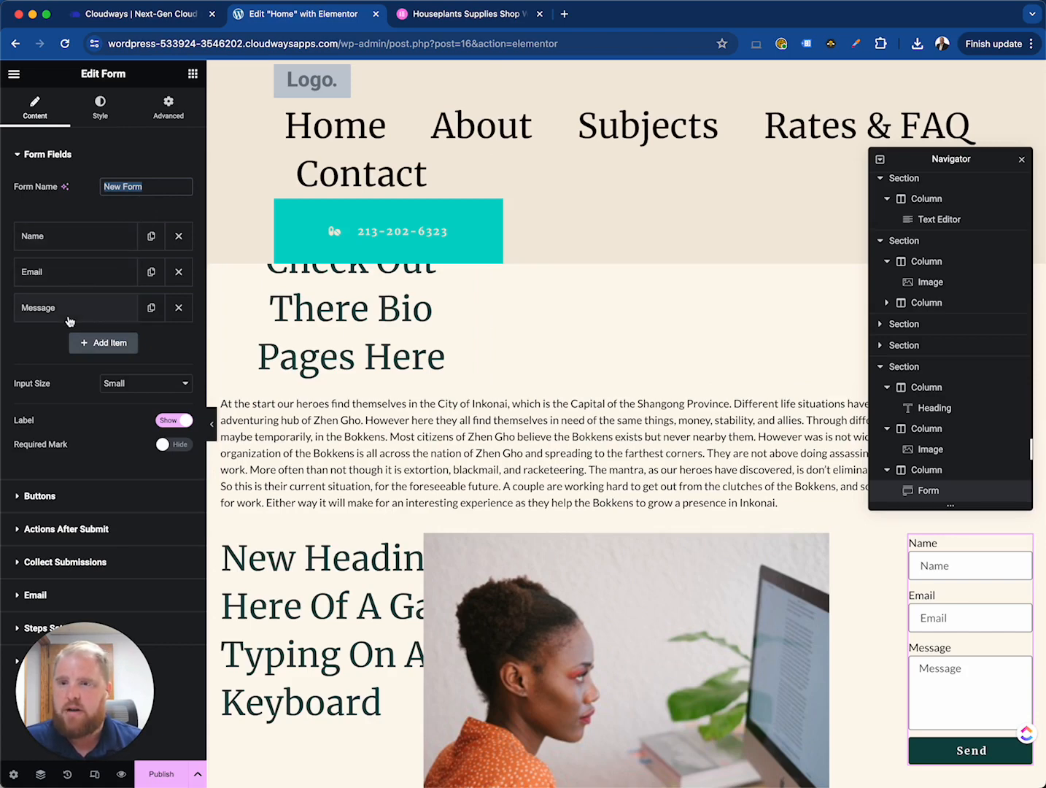
pyautogui.click(98, 343)
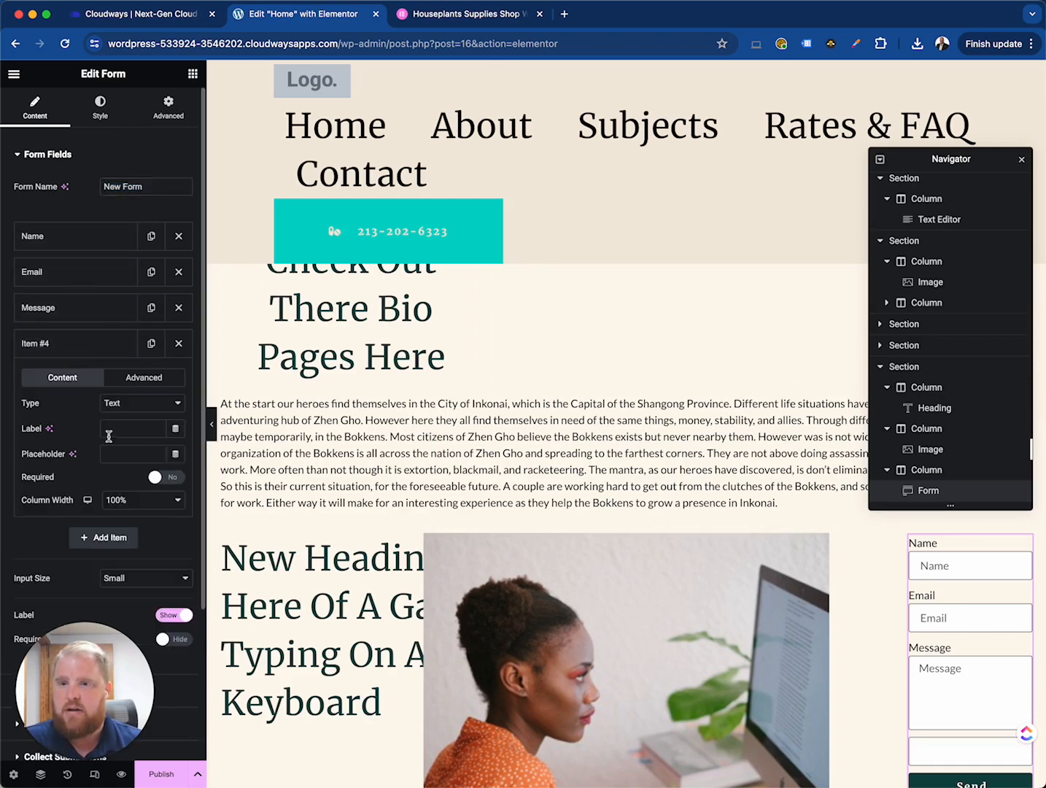
pyautogui.click(145, 411)
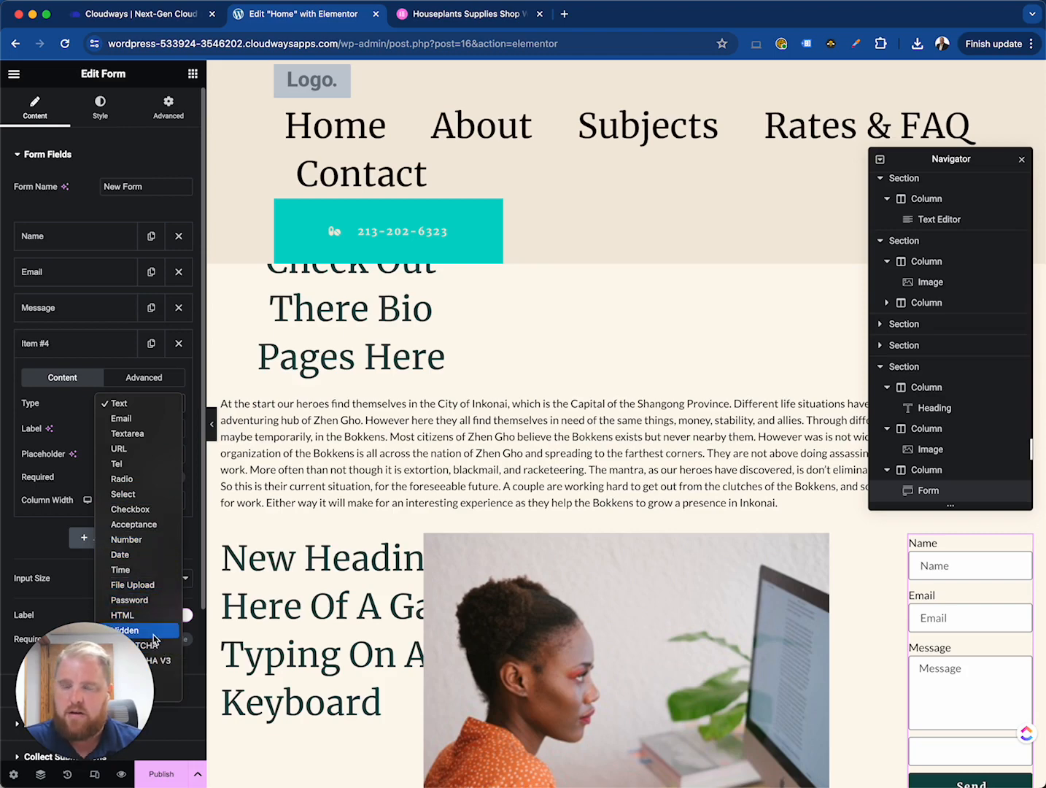
pyautogui.press('Escape')
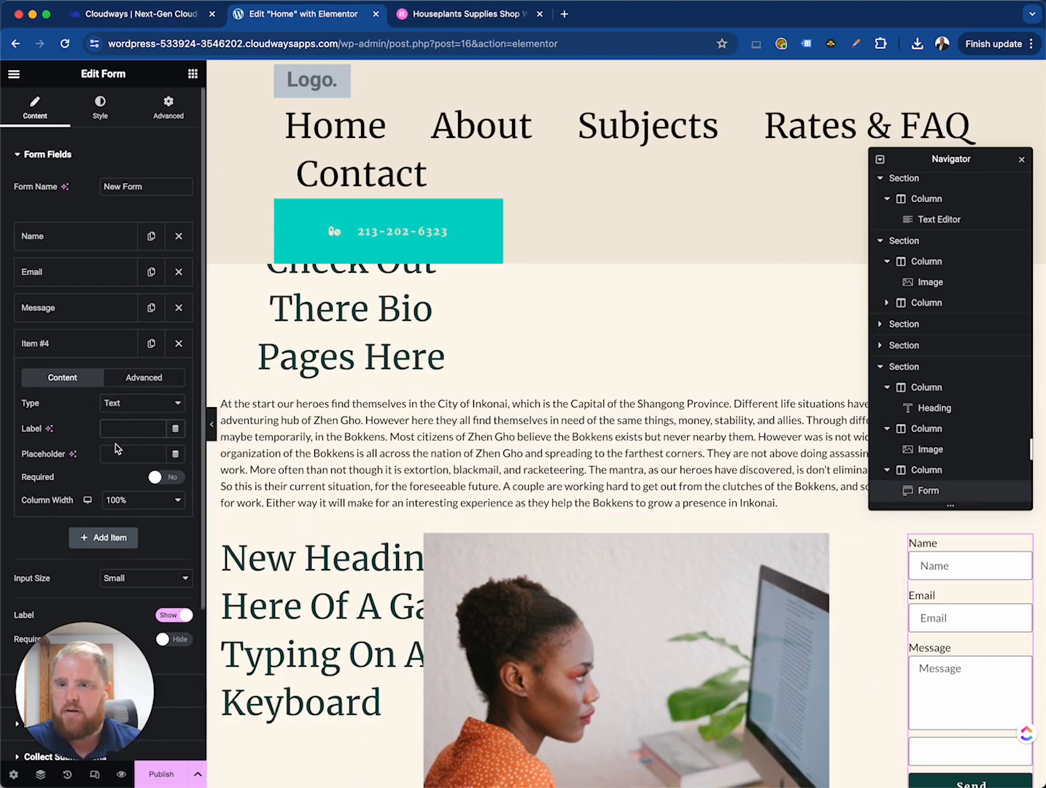
pyautogui.click(164, 477)
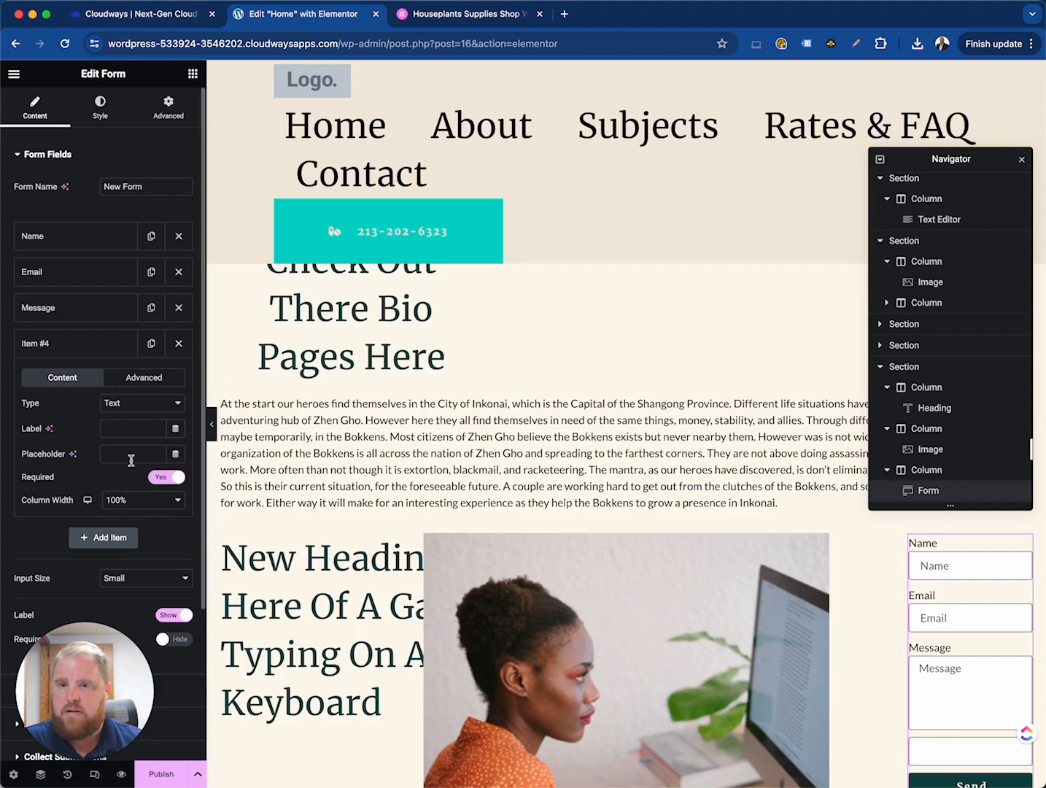
pyautogui.click(168, 479)
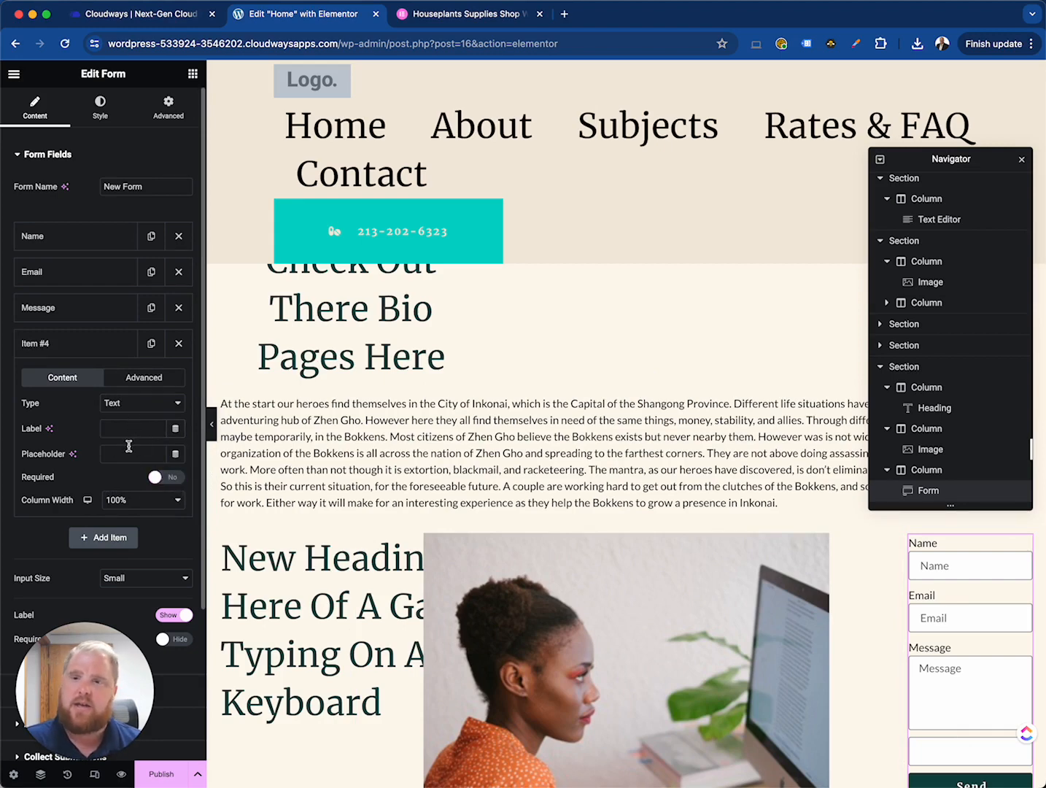
pyautogui.click(139, 403)
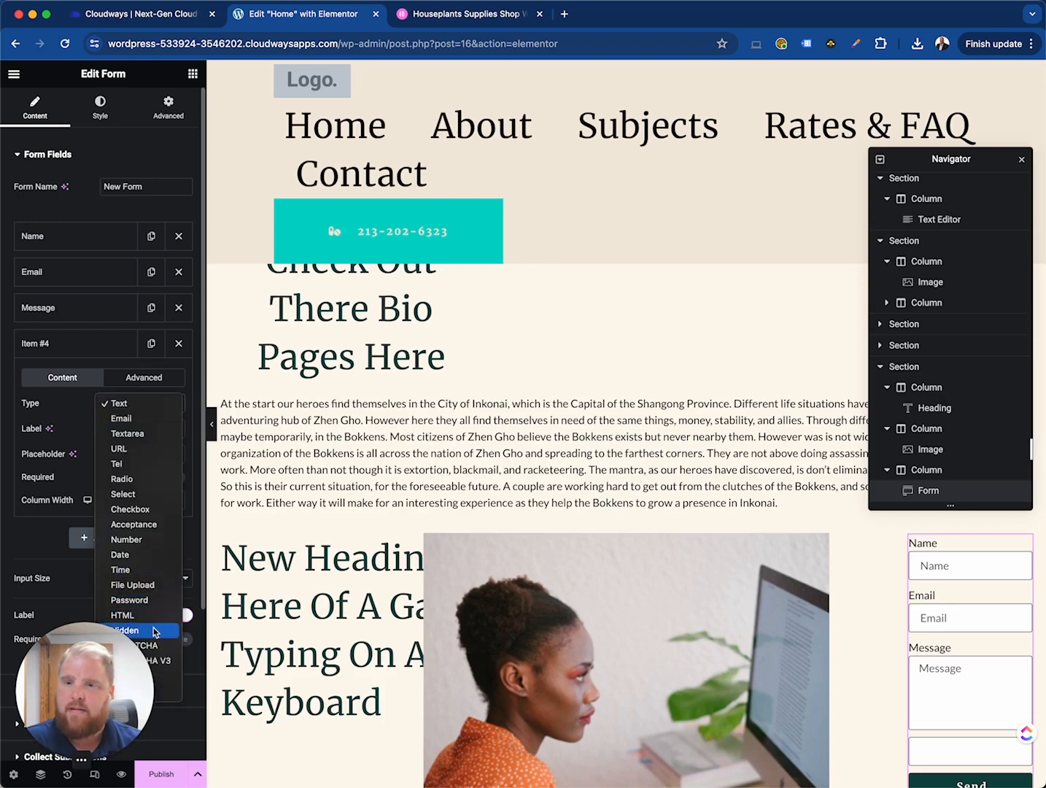
pyautogui.press('Escape')
# - Set the new form field's type to Hidden
pyautogui.scroll(-1, 105, 453)
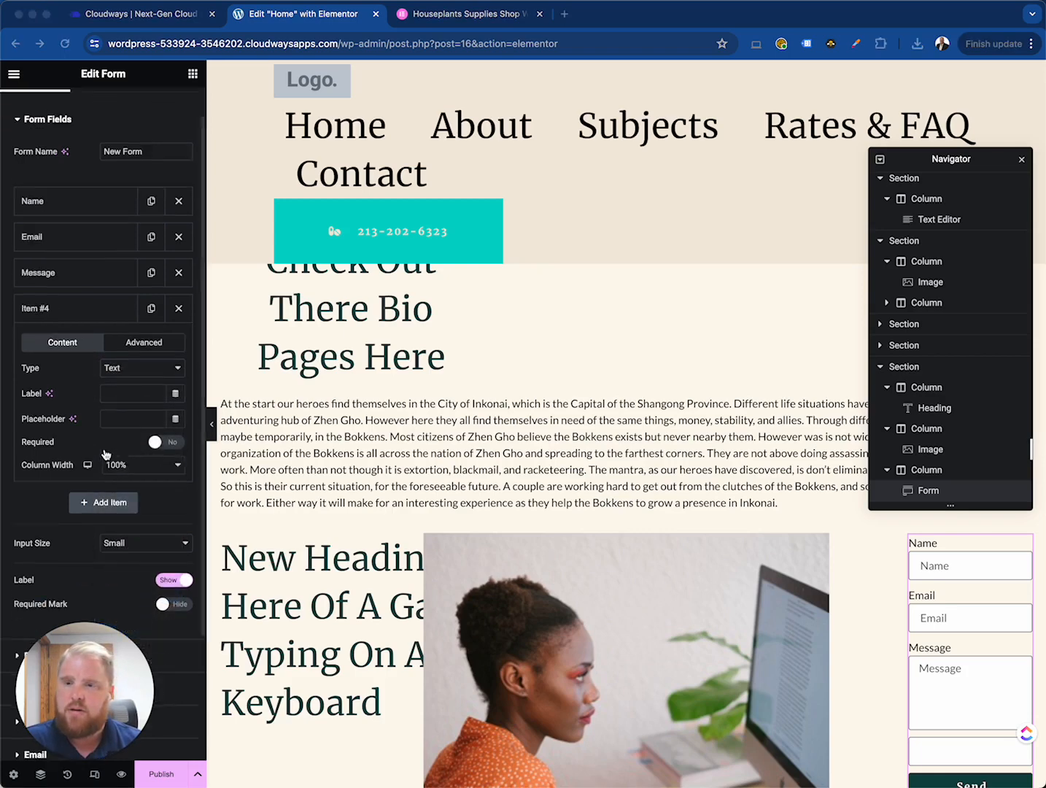
pyautogui.scroll(-3, 106, 454)
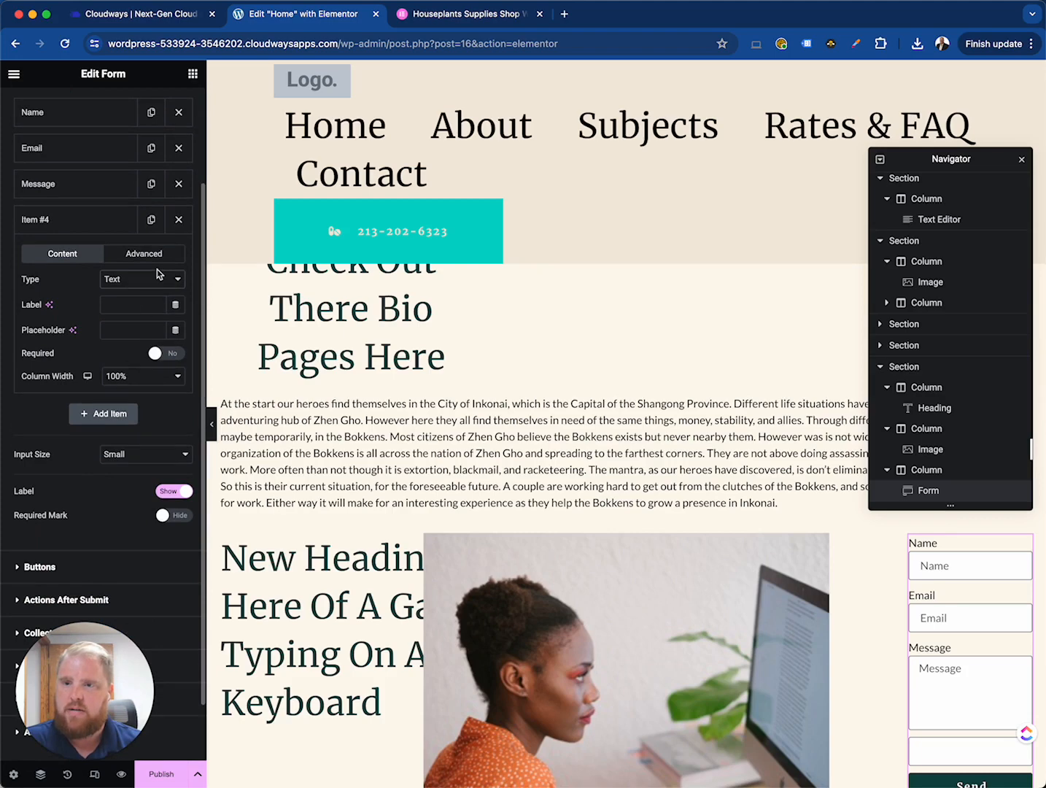
pyautogui.click(157, 273)
pyautogui.click(142, 499)
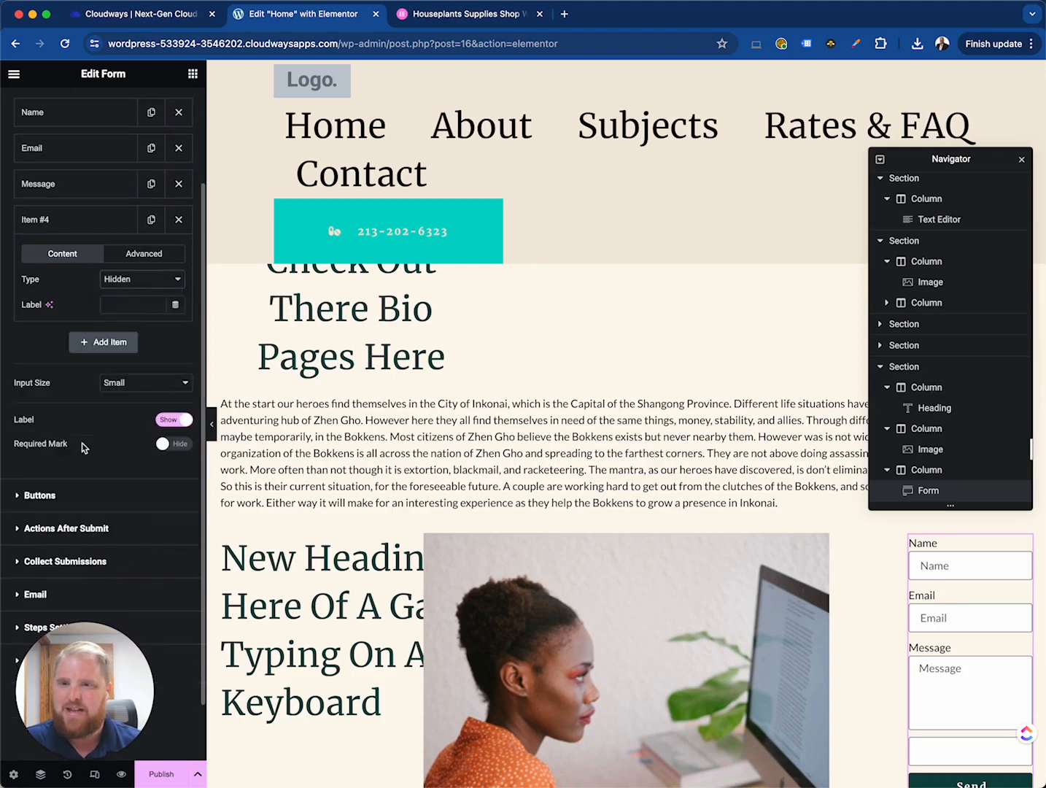
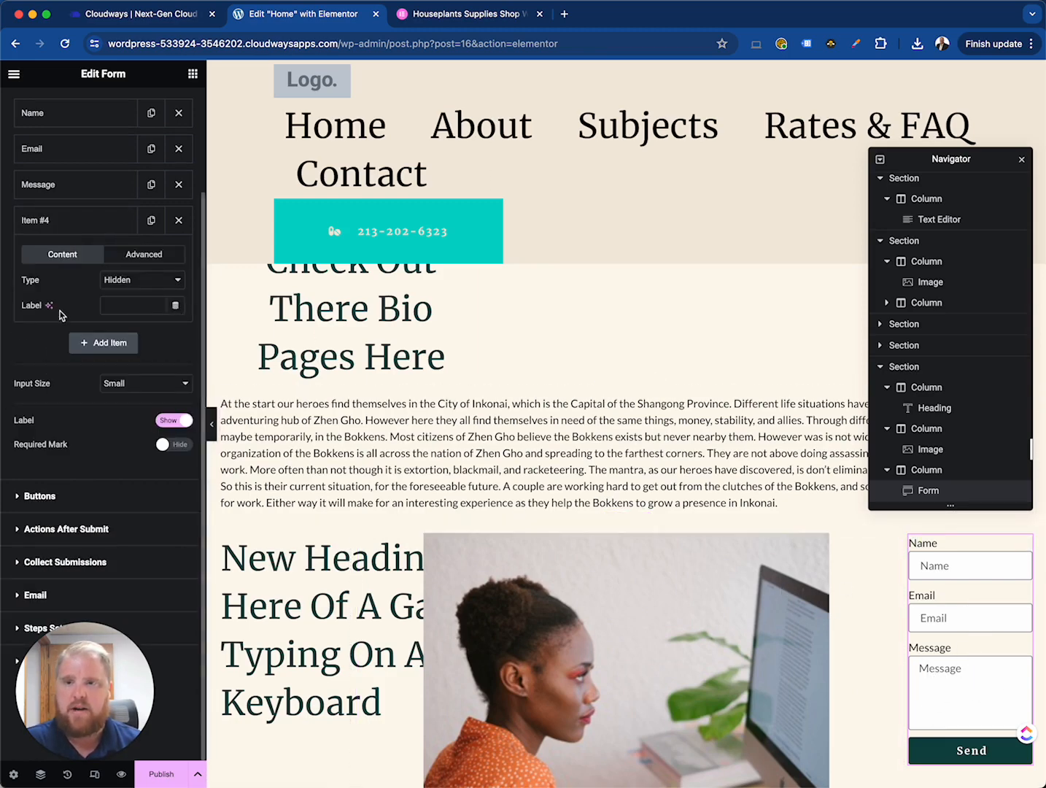
# - Save the section containing the heading, image and form as a template named 'heading with image and form-3 column'
pyautogui.click(71, 227)
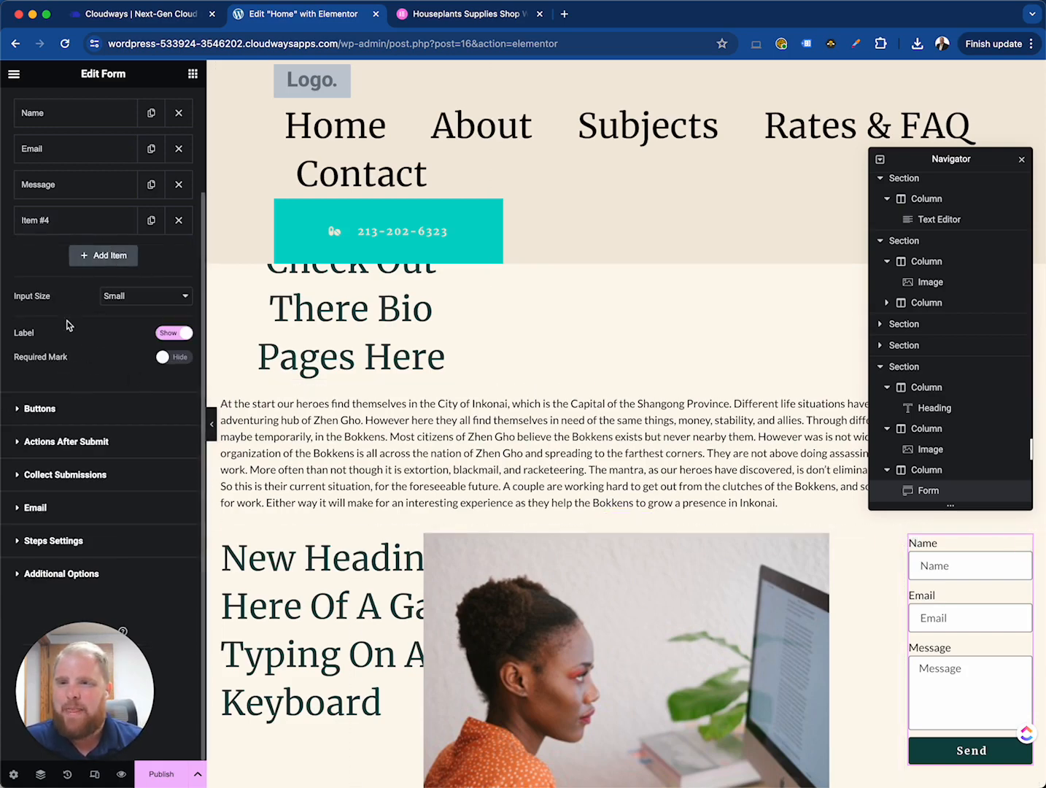
pyautogui.scroll(-10, 788, 542)
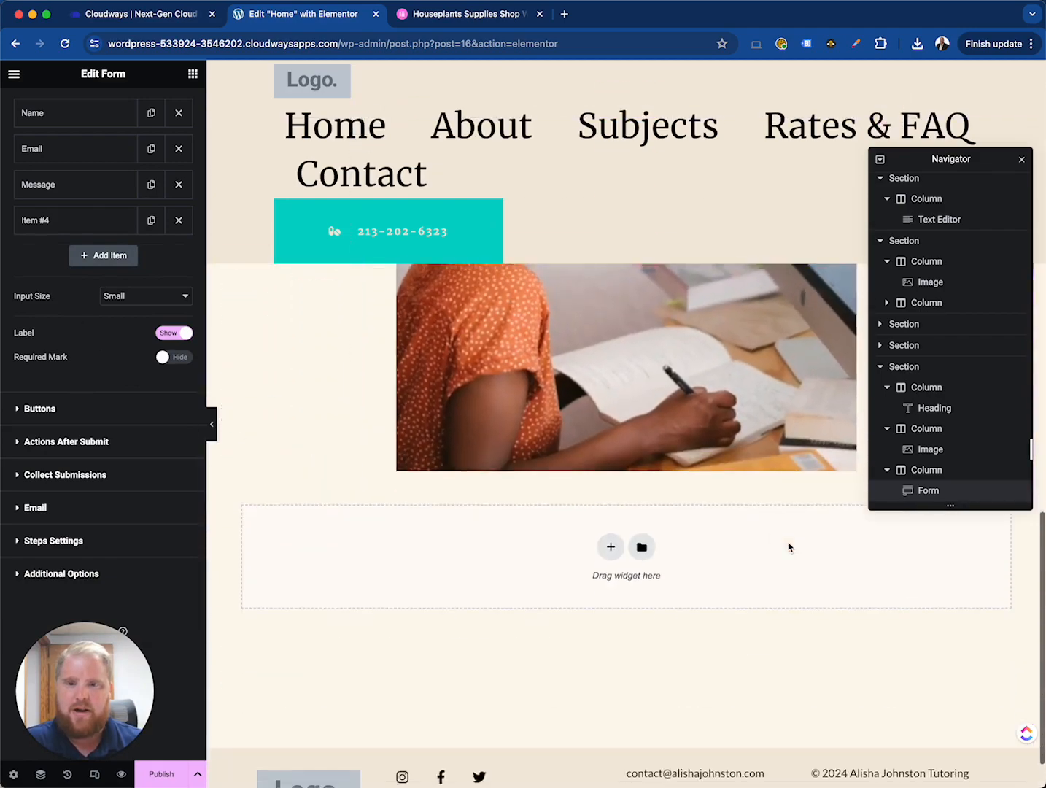
pyautogui.scroll(10, 505, 476)
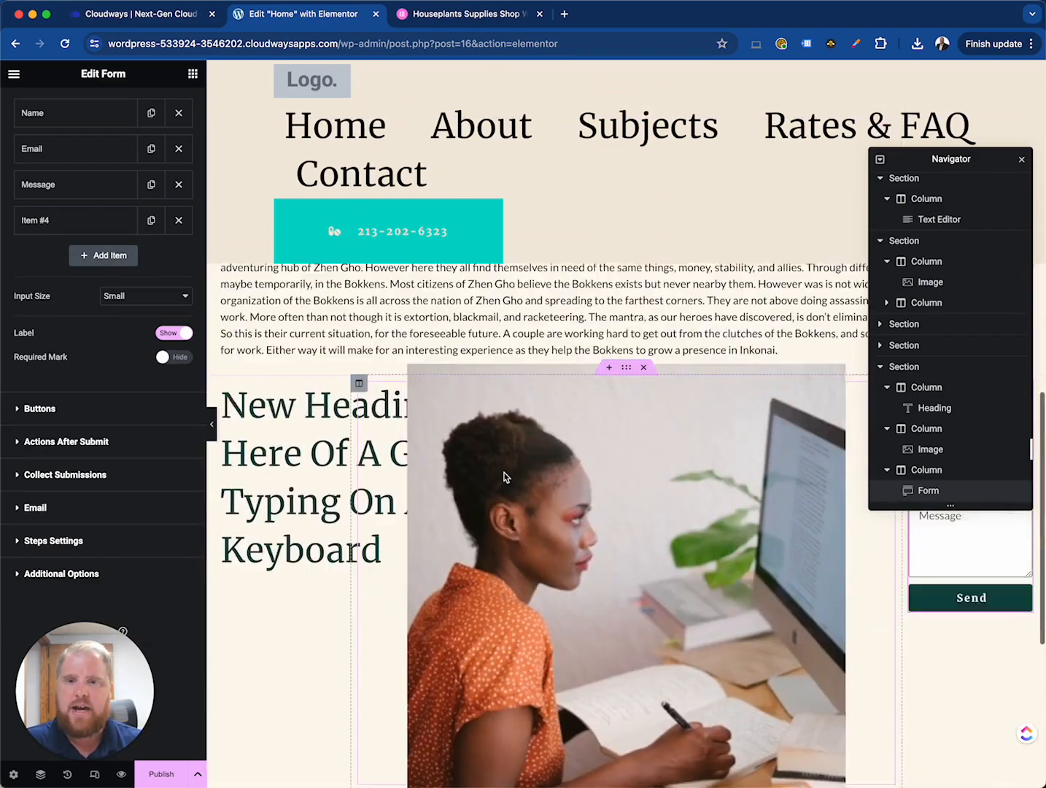
pyautogui.scroll(10, 505, 473)
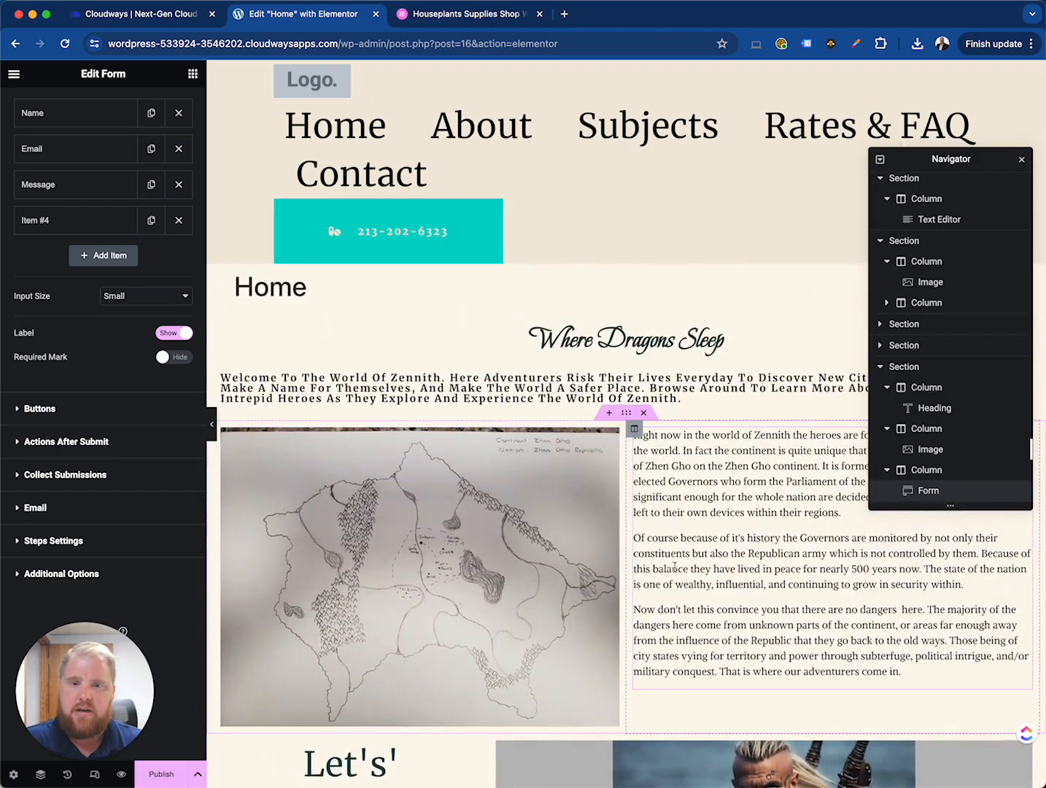
pyautogui.scroll(-5, 675, 567)
pyautogui.scroll(-10, 675, 567)
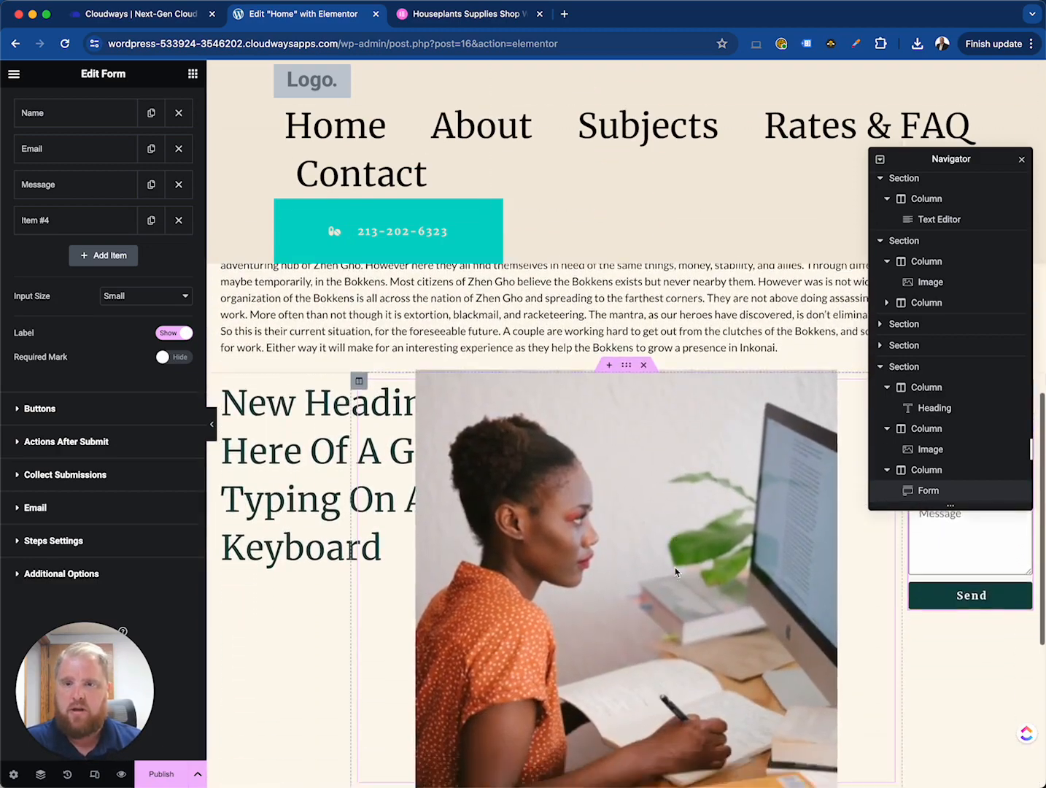
pyautogui.scroll(4, 674, 571)
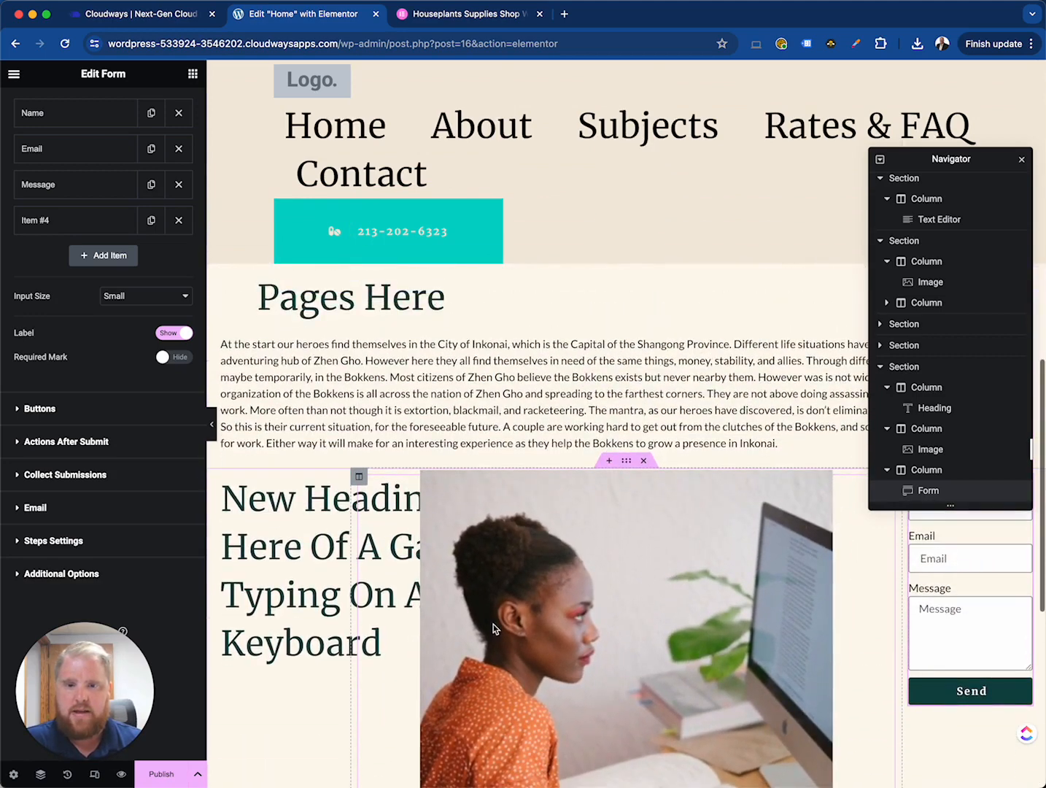
pyautogui.click(629, 464)
pyautogui.rightClick(629, 464)
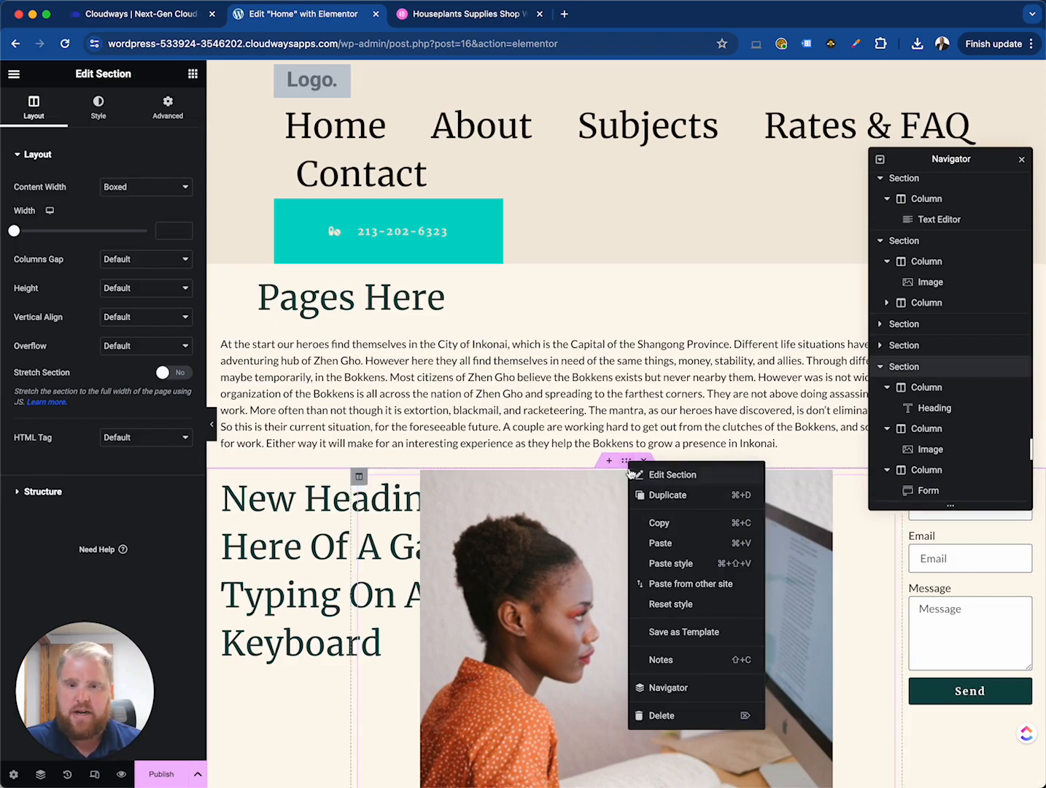
pyautogui.rightClick(625, 459)
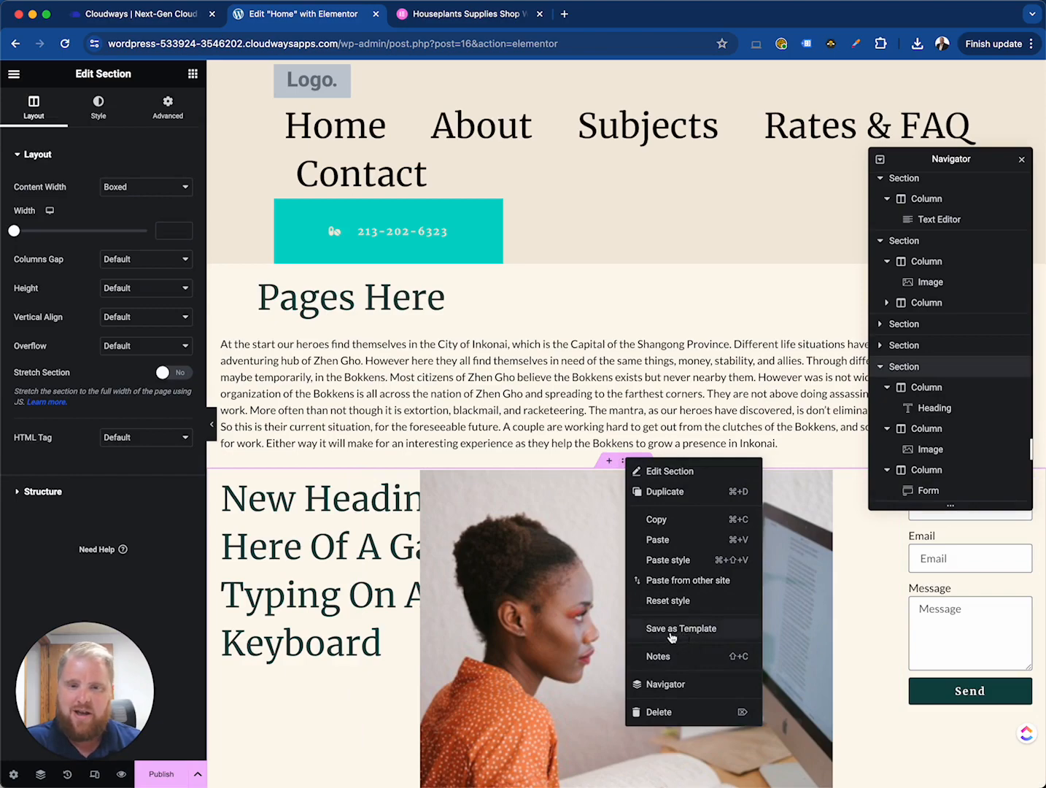
pyautogui.click(682, 629)
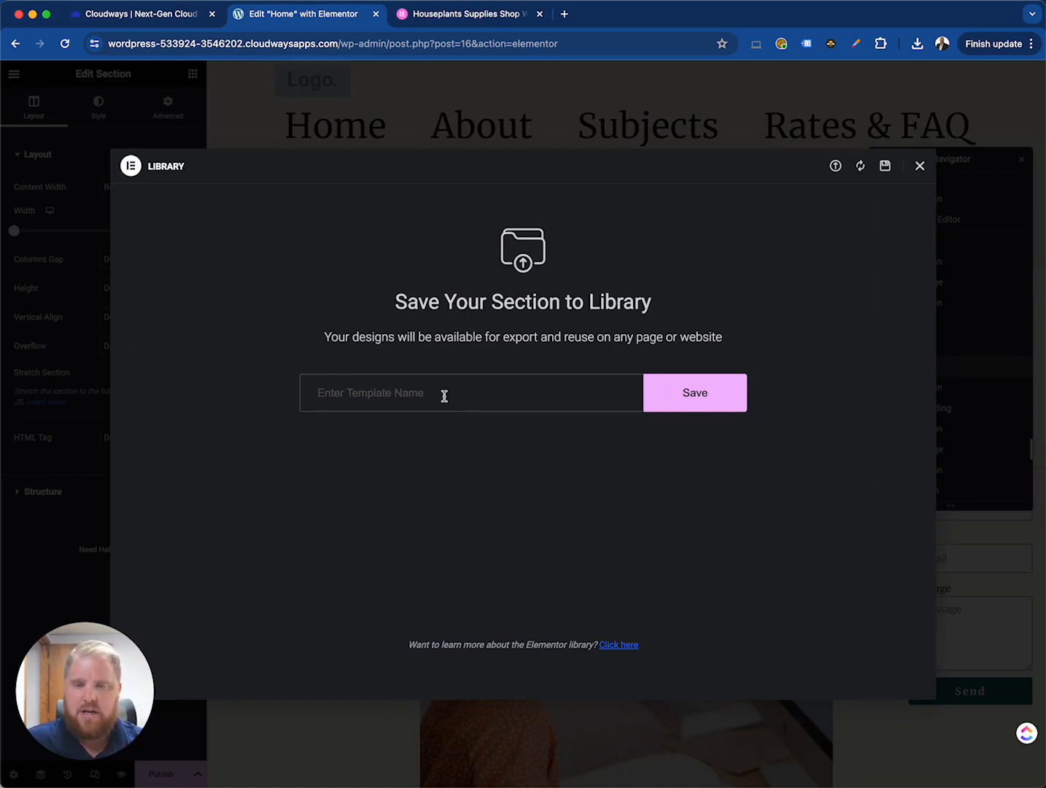
pyautogui.click(444, 395)
pyautogui.write('heading with image and form-3 column')
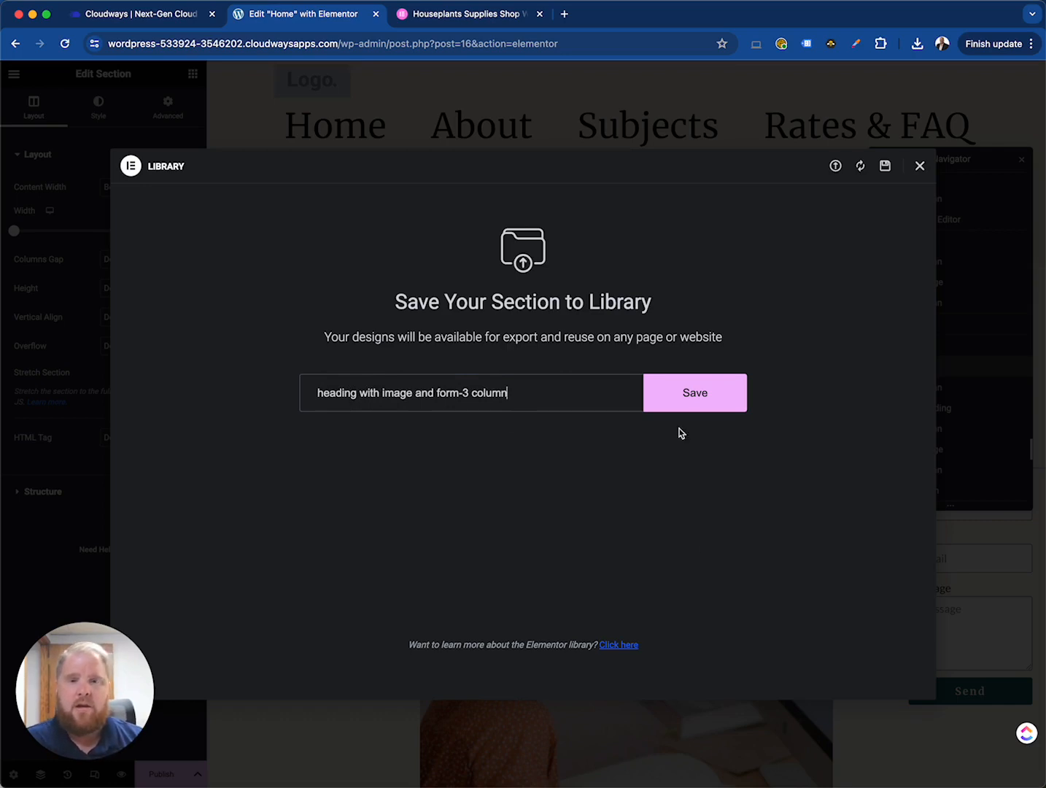
pyautogui.click(661, 407)
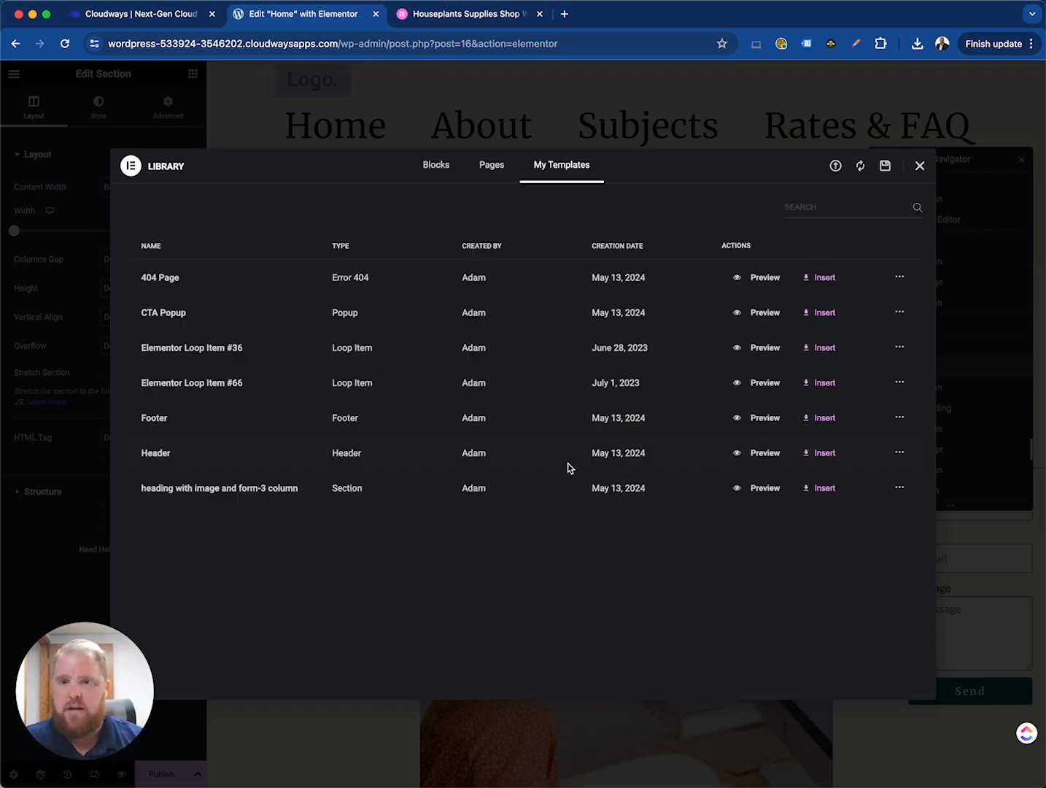
pyautogui.click(920, 166)
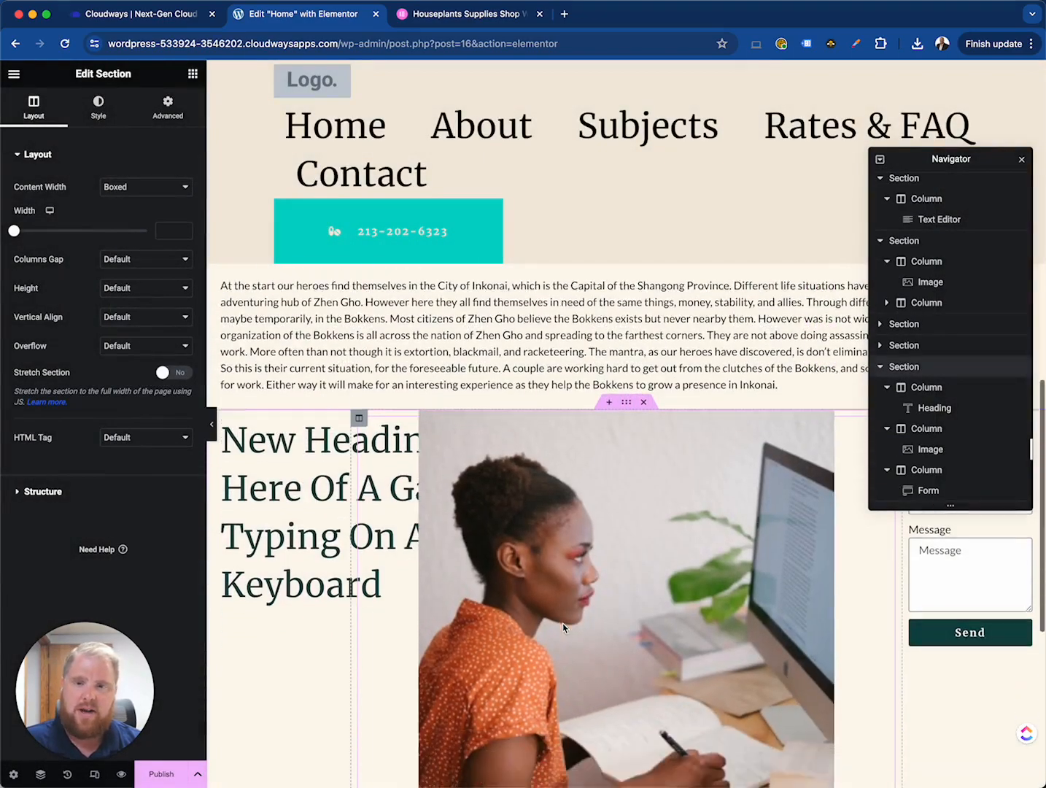
# - Open the template library and browse the Blocks and Pages collections before returning to My Templates
pyautogui.scroll(-6, 562, 623)
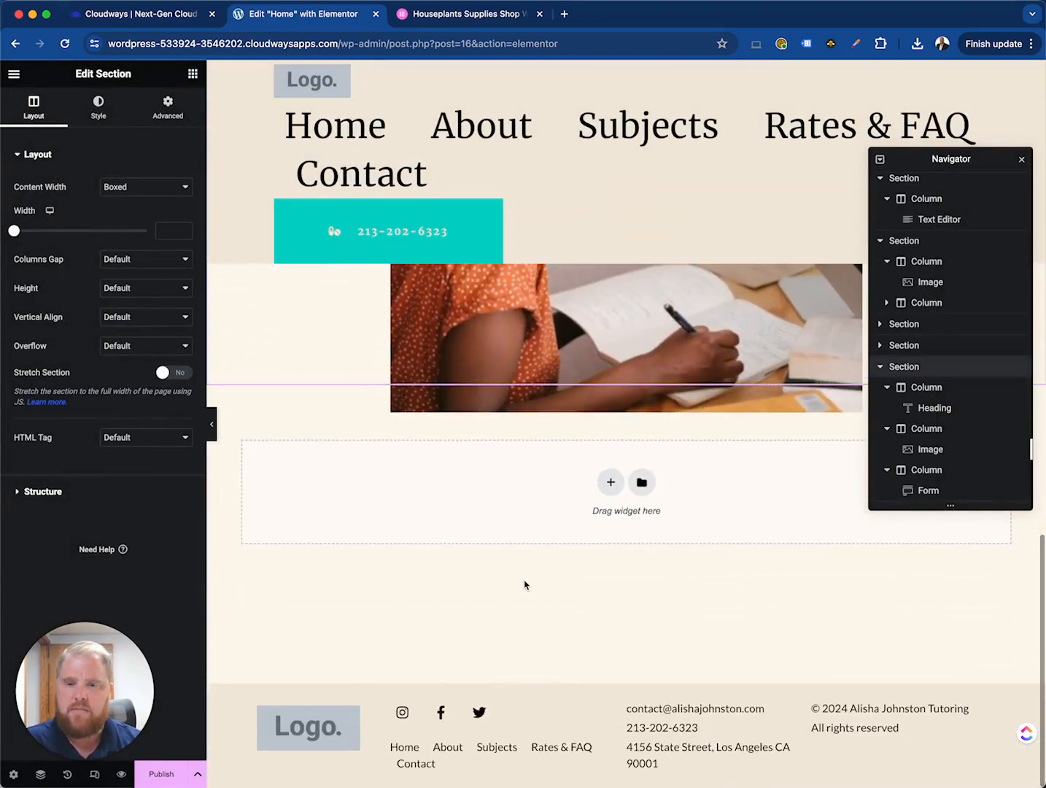
pyautogui.scroll(10, 527, 581)
pyautogui.scroll(5, 538, 556)
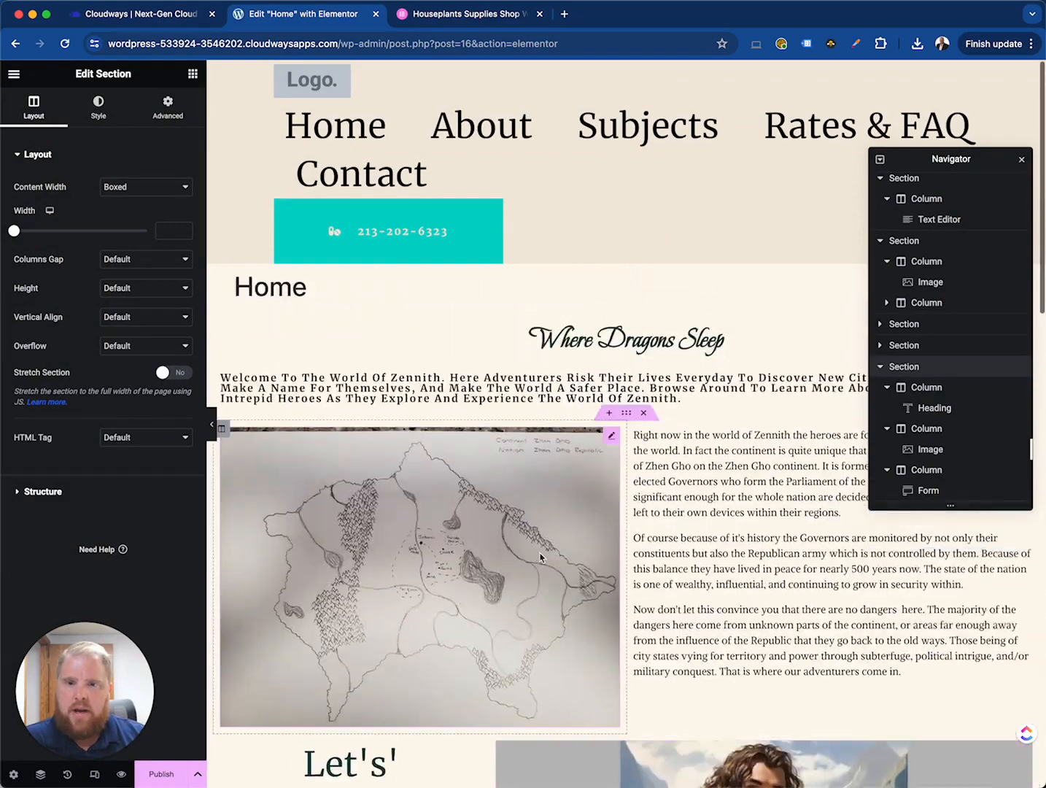
pyautogui.scroll(-15, 541, 554)
pyautogui.click(643, 527)
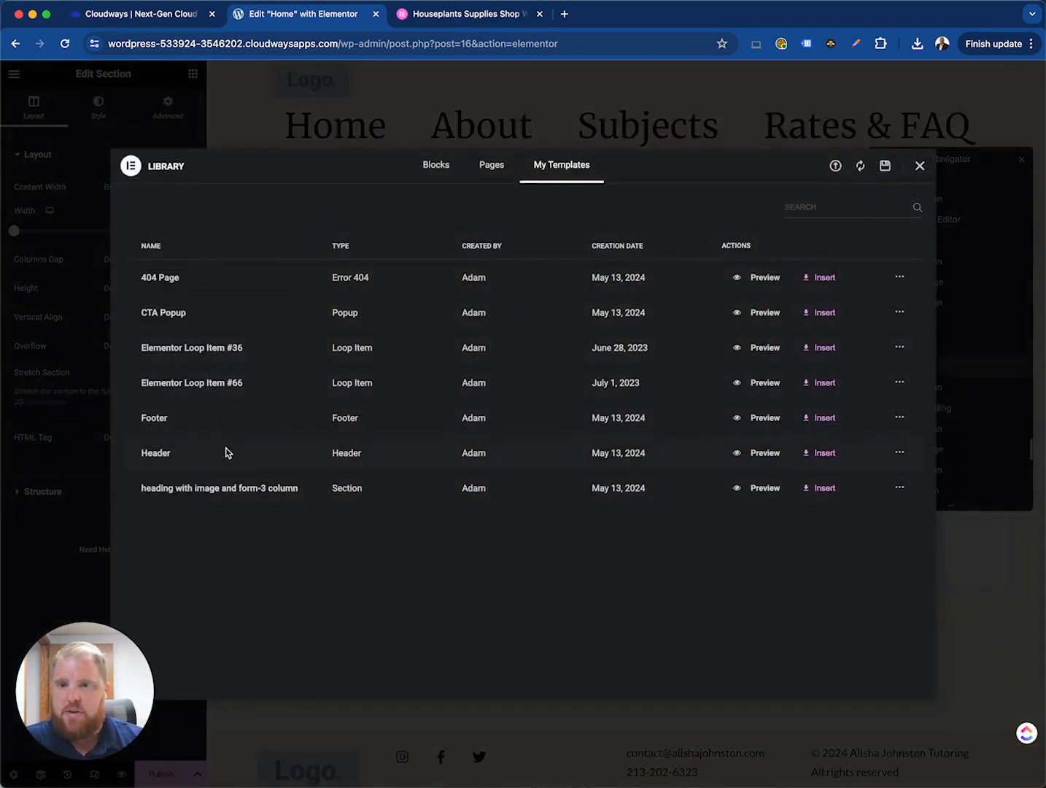
pyautogui.click(430, 164)
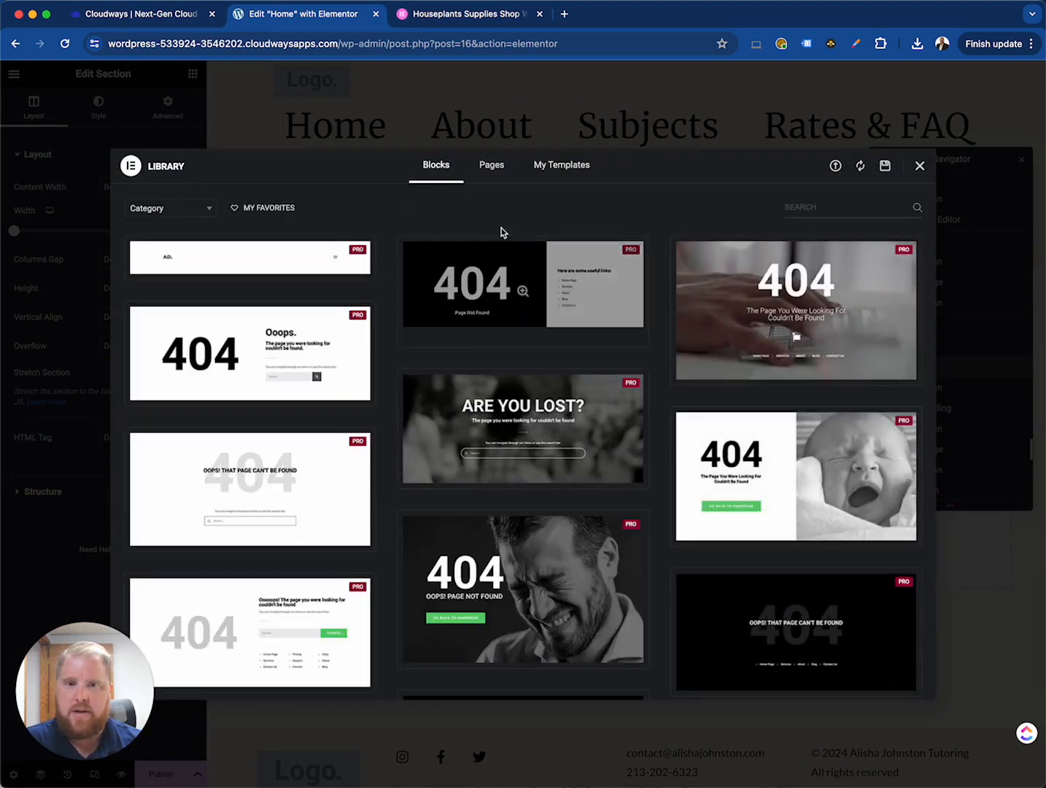
pyautogui.scroll(-10, 428, 436)
pyautogui.scroll(-10, 428, 436)
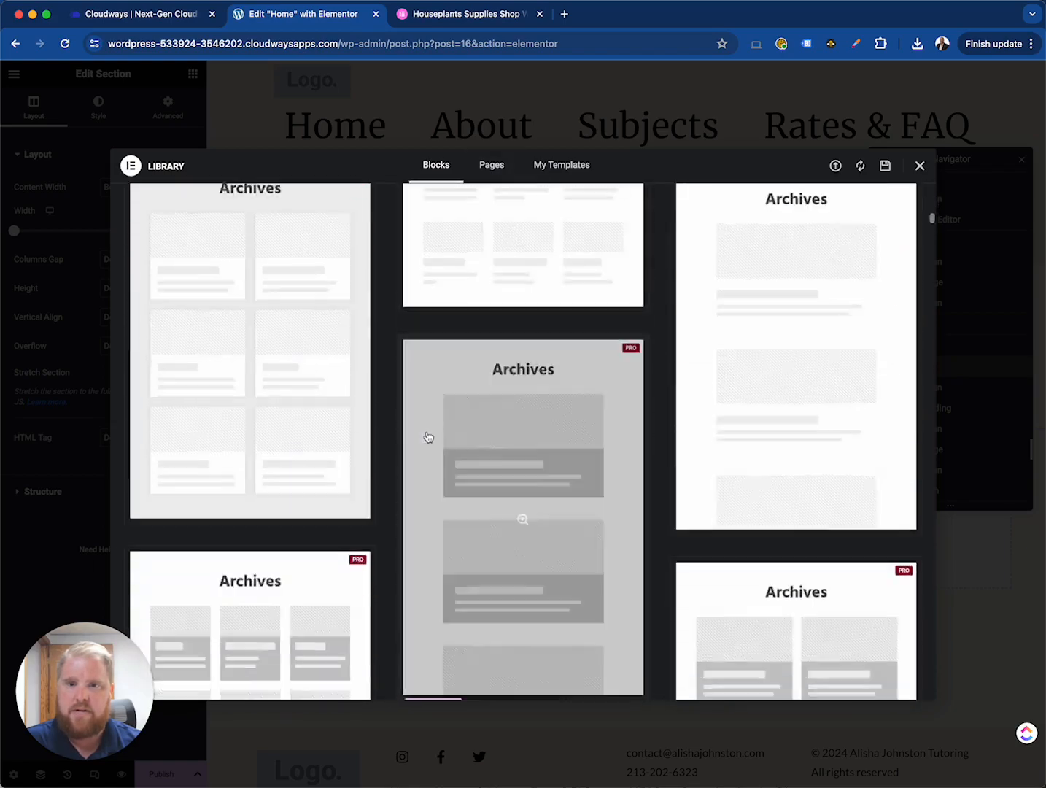
pyautogui.scroll(15, 525, 307)
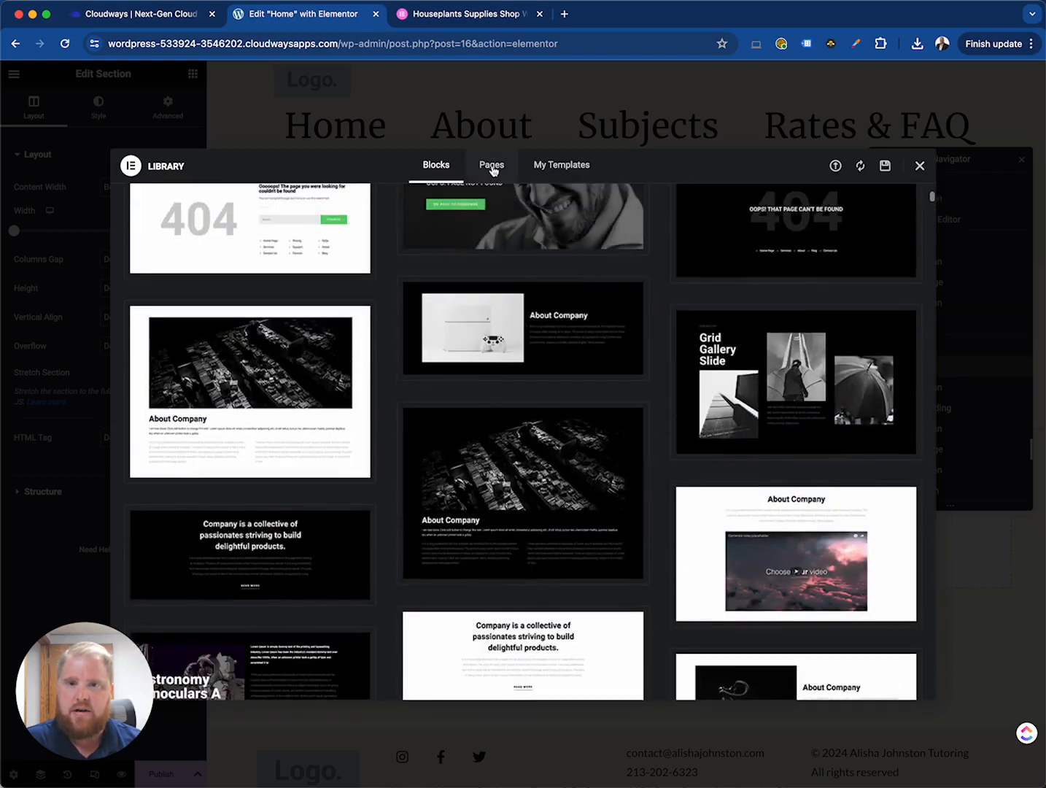
pyautogui.click(491, 166)
pyautogui.scroll(-6, 514, 584)
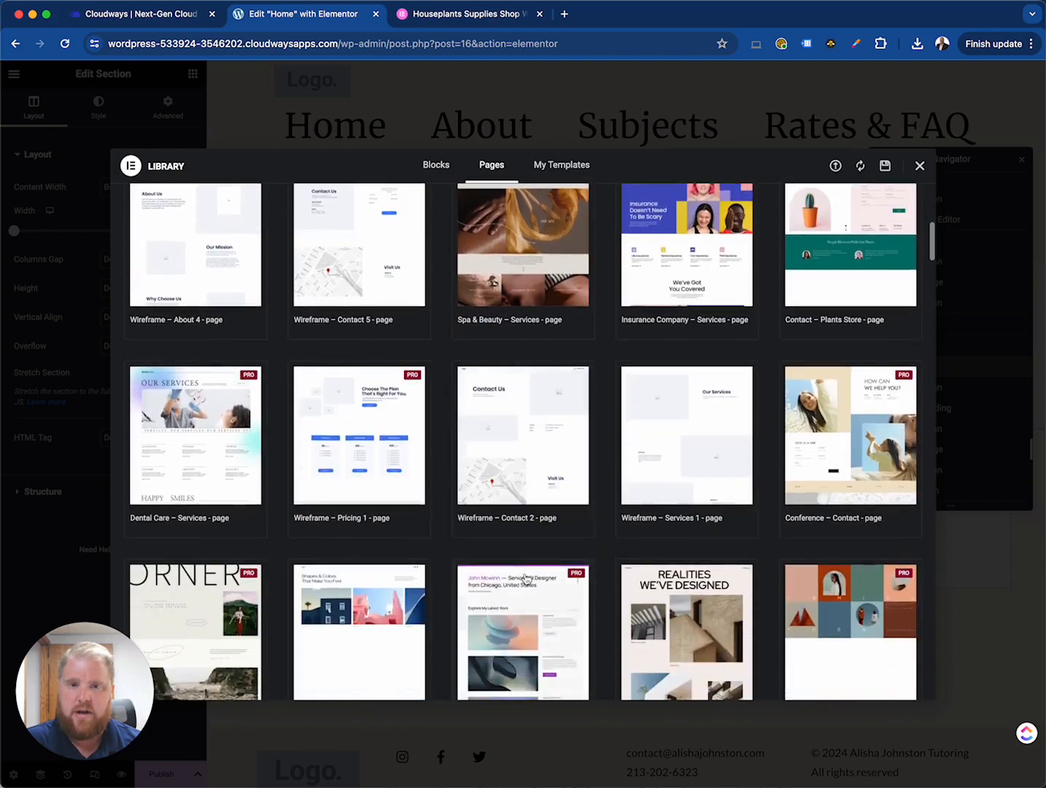
pyautogui.scroll(7, 549, 202)
pyautogui.click(561, 167)
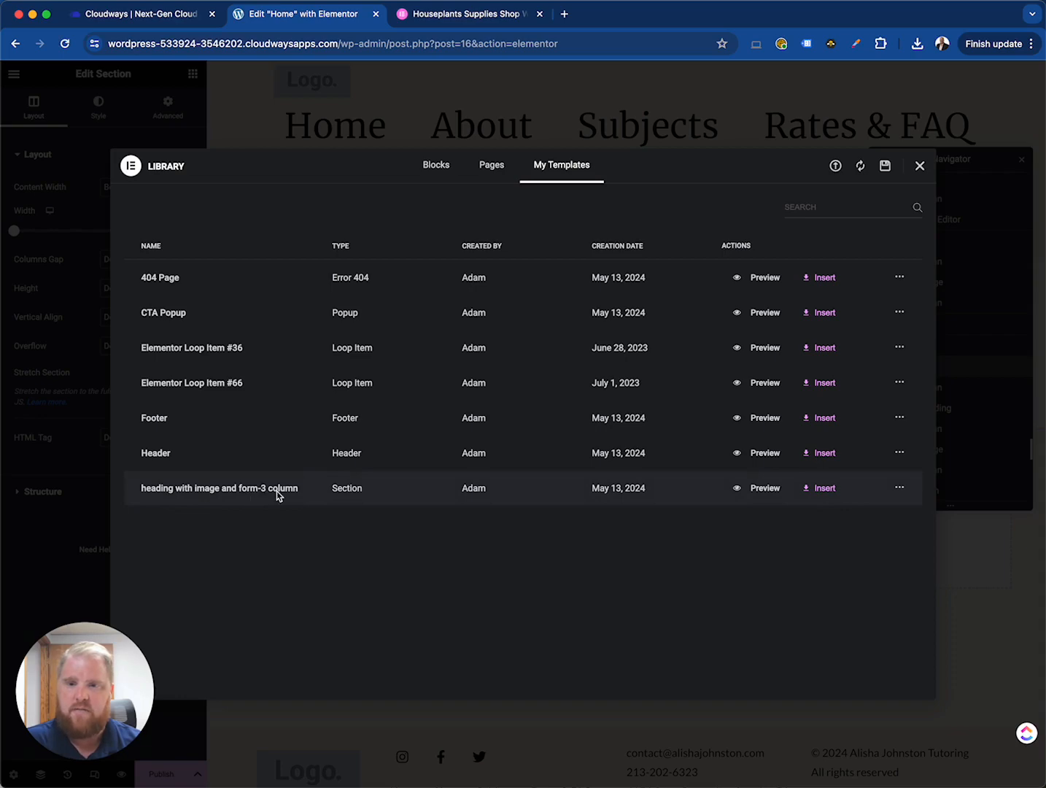
# - Insert the 'heading with image and form-3 column' template into the page, then delete the inserted section
pyautogui.click(828, 493)
pyautogui.click(627, 457)
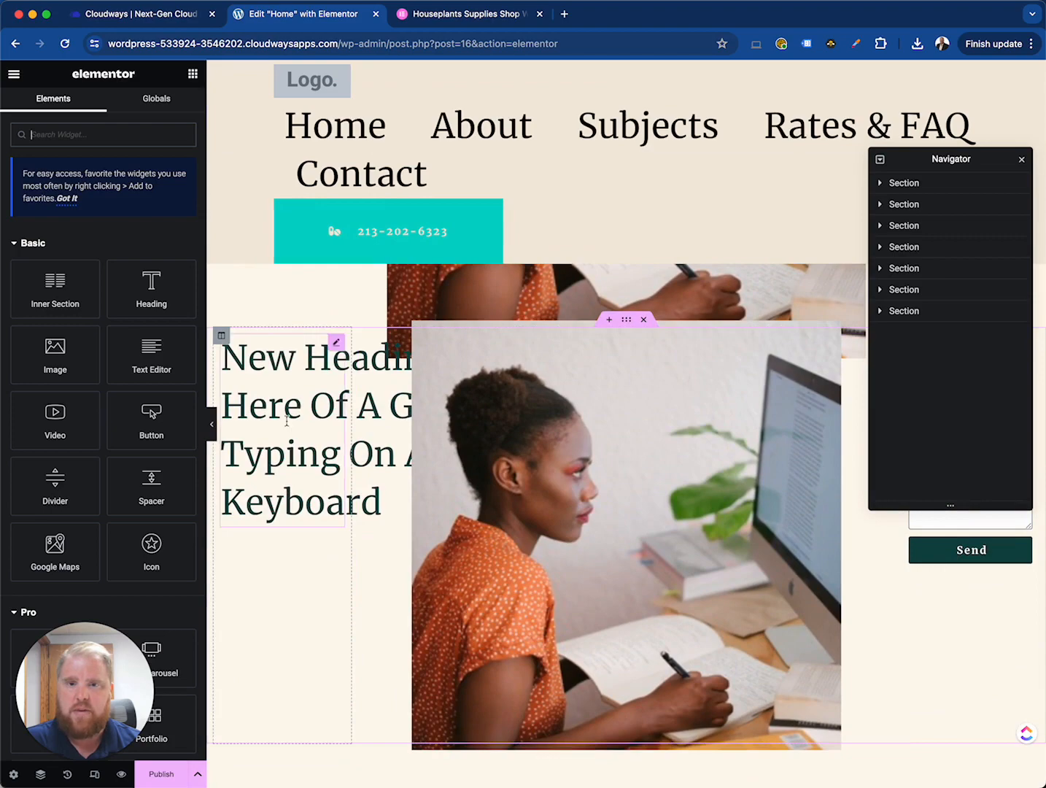
pyautogui.click(644, 322)
# - Save the whole Home page as a template named 'service page template' and close the library
pyautogui.scroll(8, 487, 553)
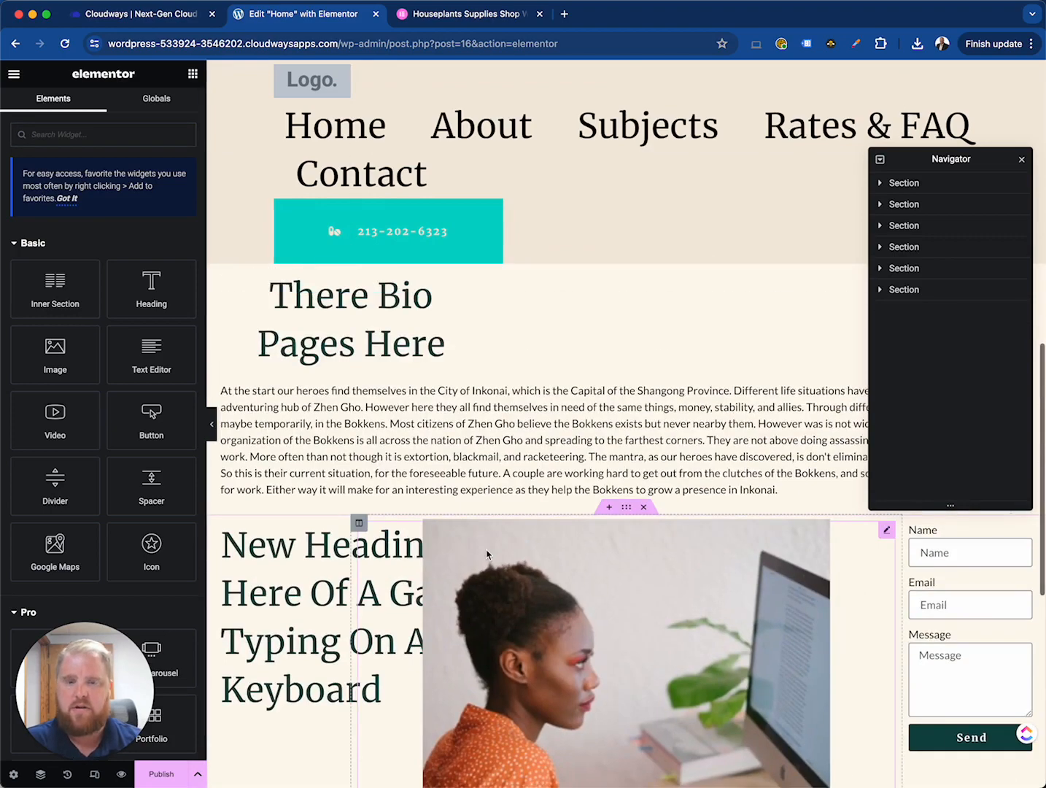
pyautogui.scroll(10, 531, 477)
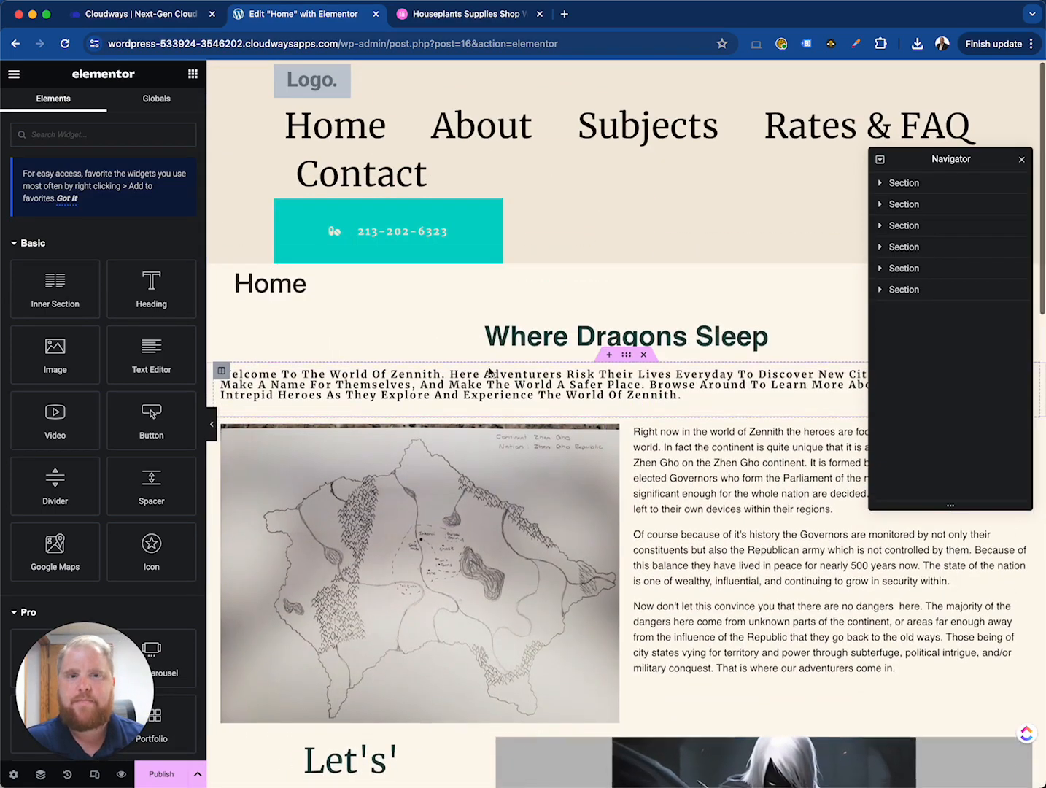
pyautogui.scroll(-15, 490, 369)
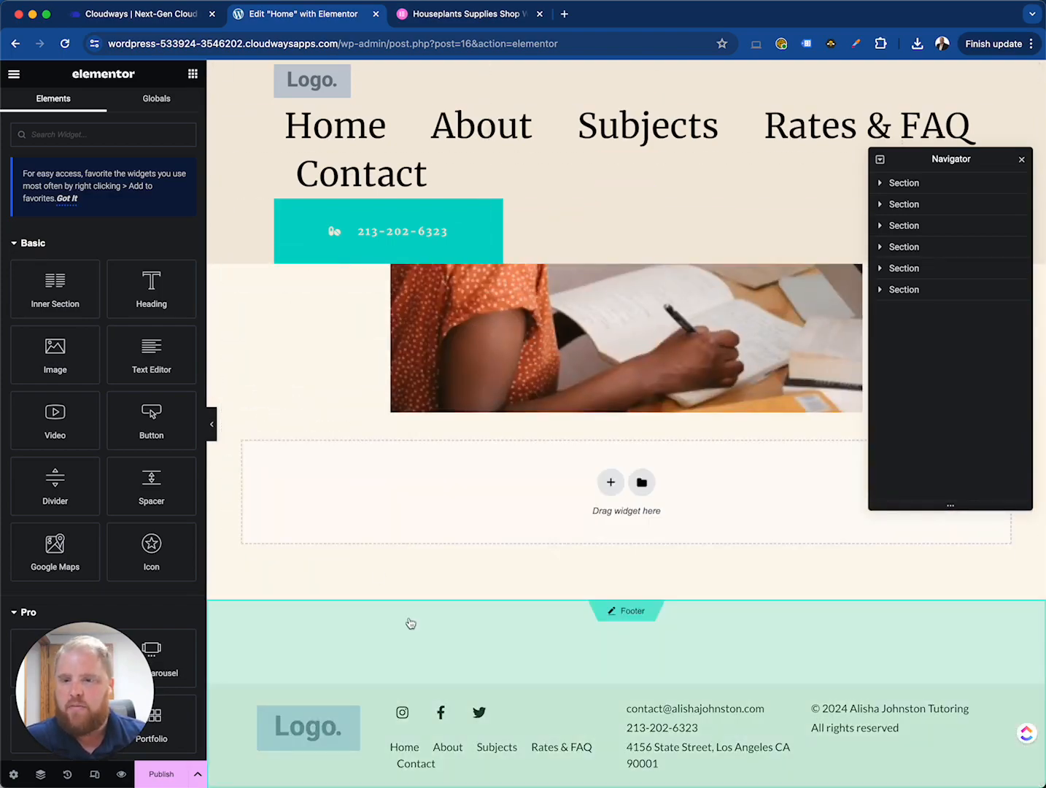
pyautogui.scroll(10, 403, 576)
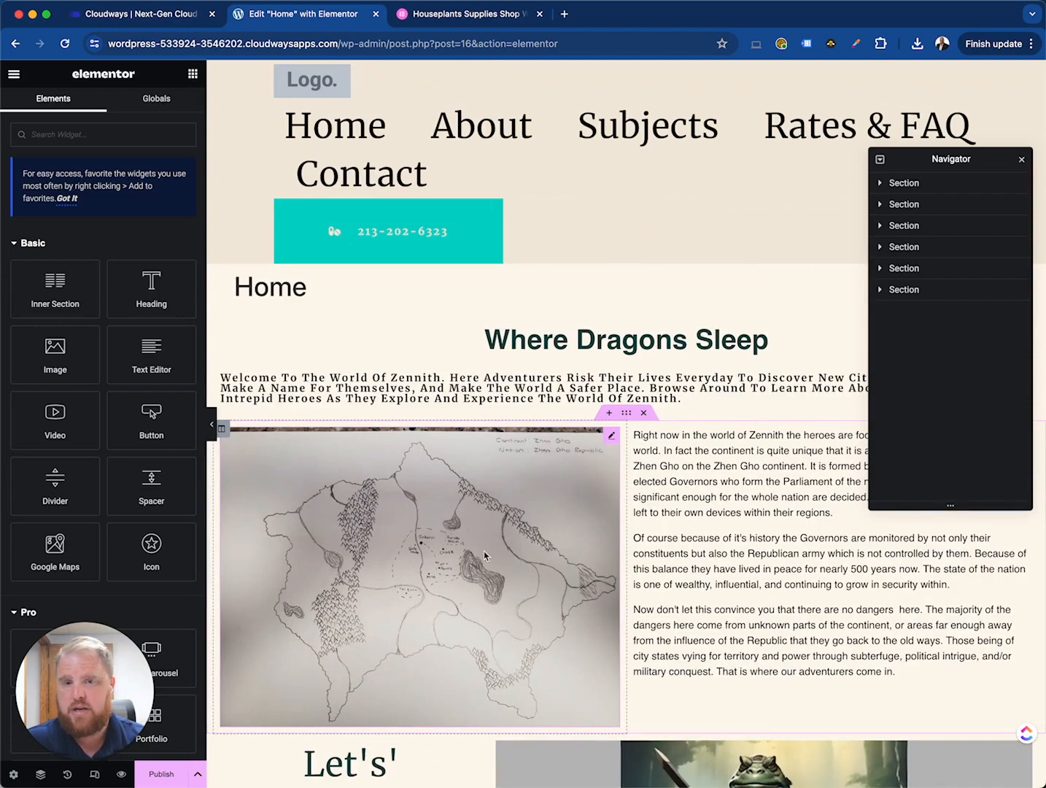
pyautogui.click(195, 777)
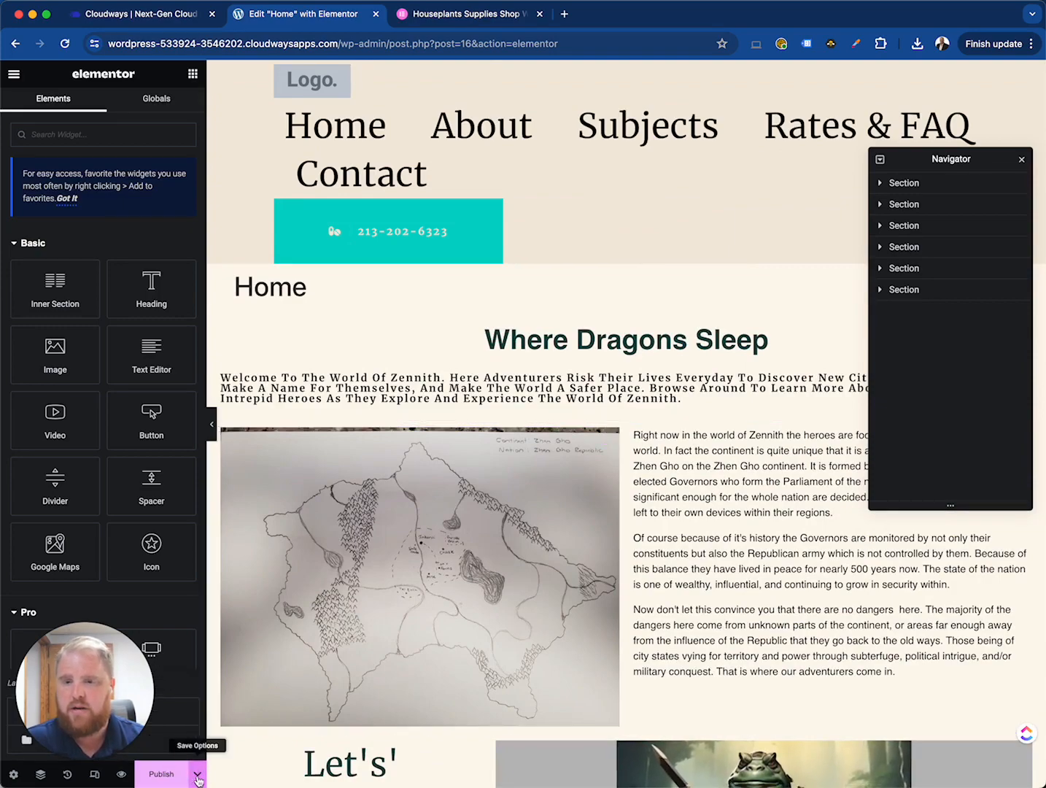
pyautogui.scroll(-2, 714, 580)
pyautogui.scroll(-10, 713, 580)
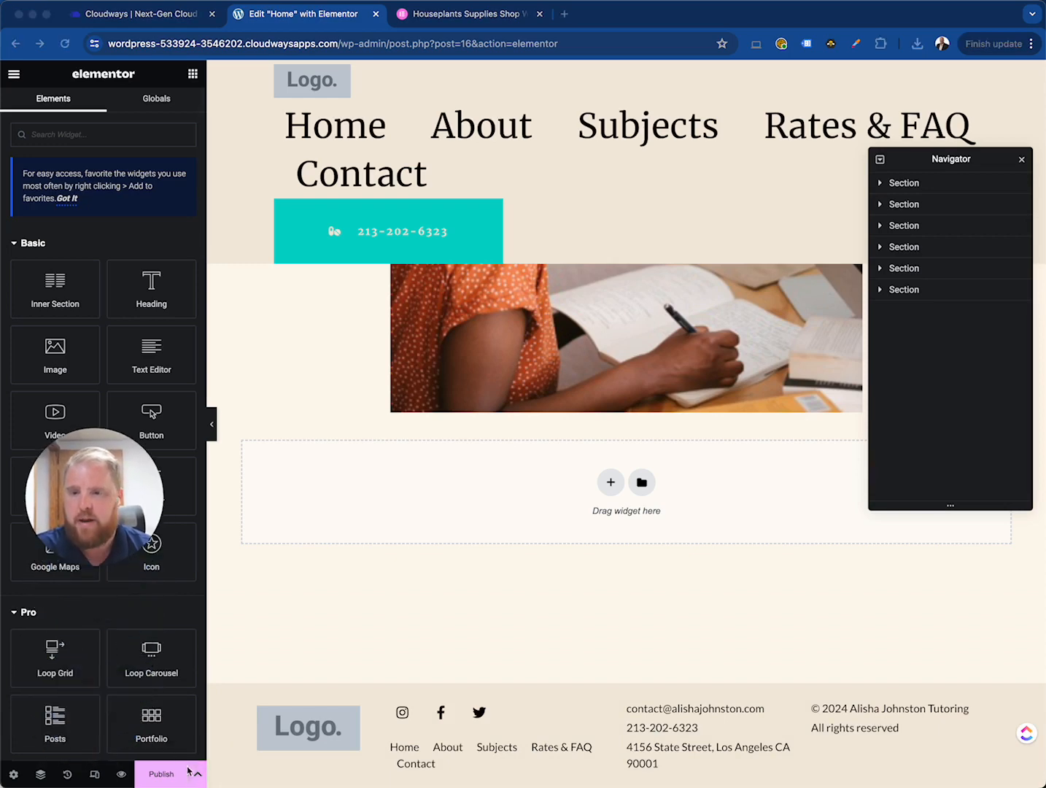
pyautogui.click(197, 777)
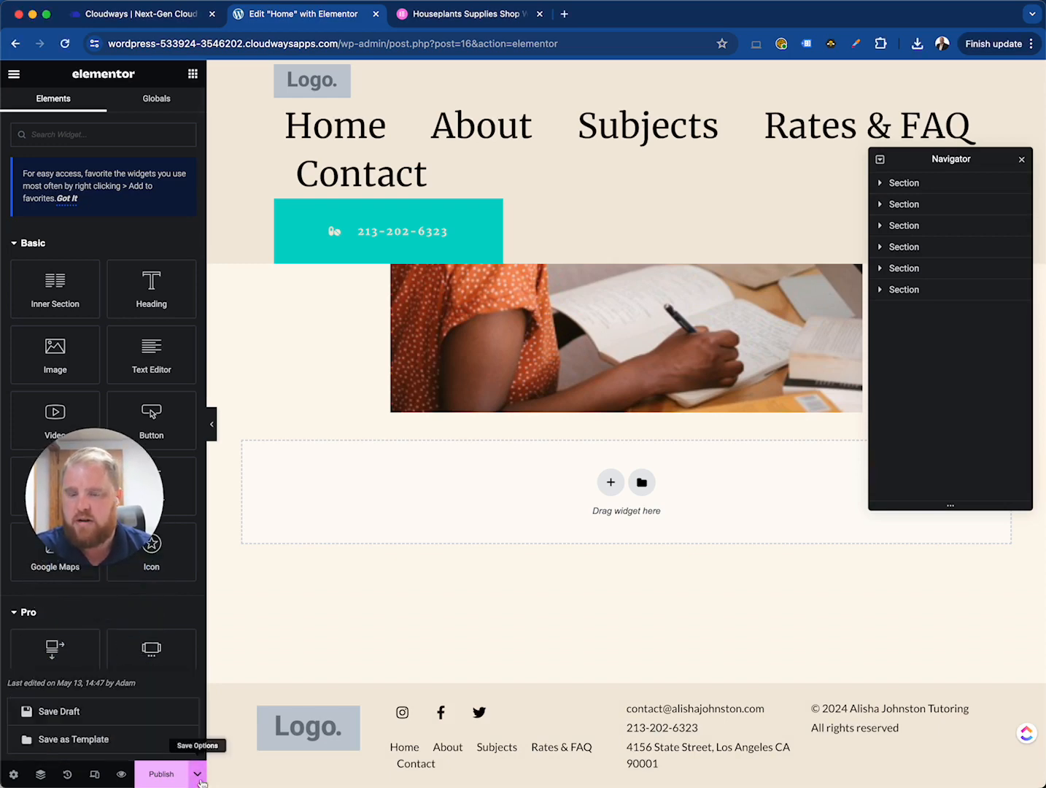
pyautogui.click(99, 744)
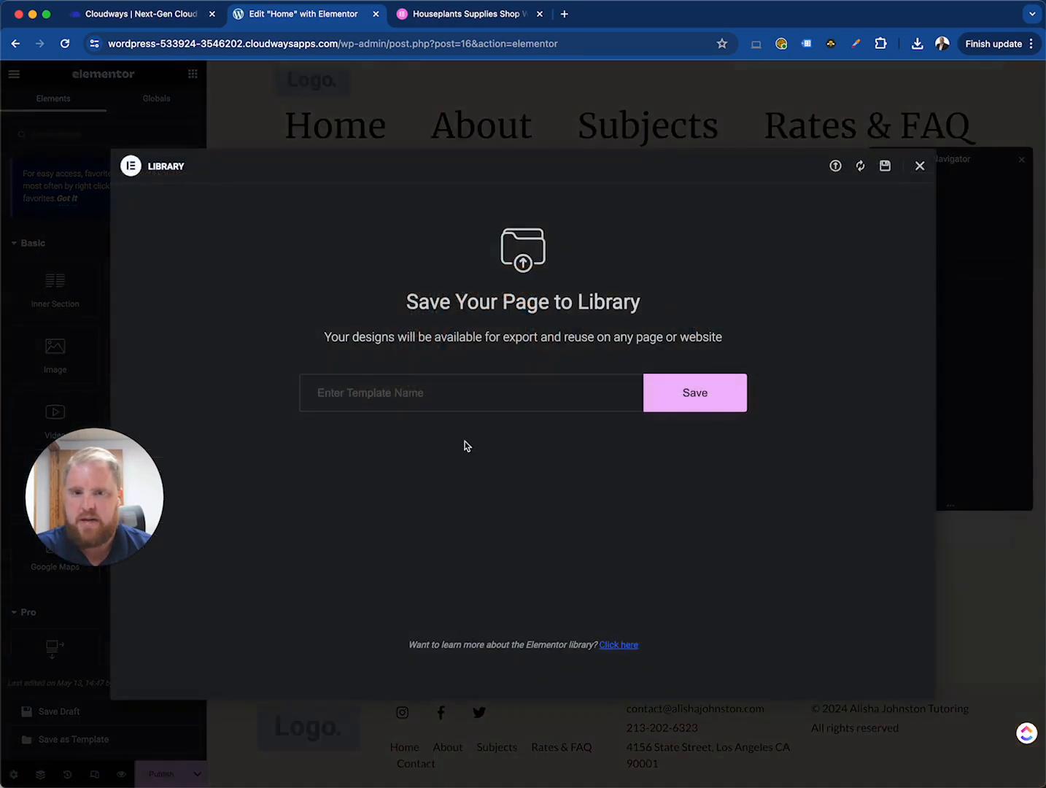
pyautogui.write('servic')
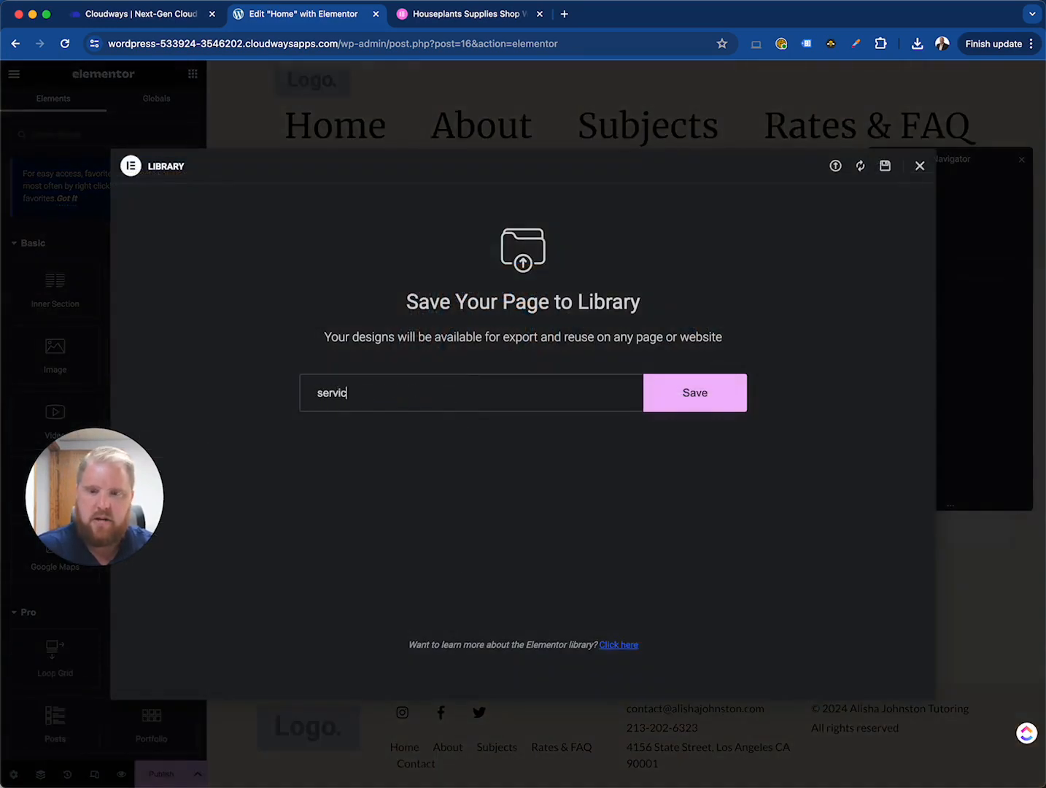
pyautogui.write('e page tmepl')
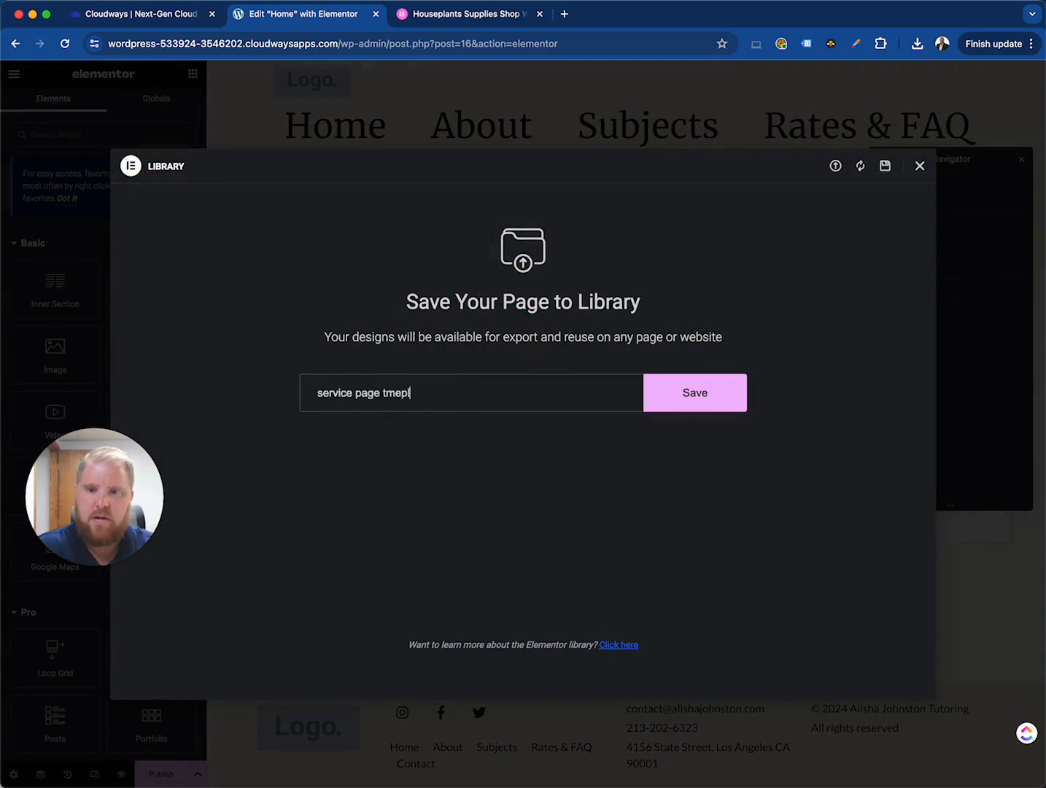
pyautogui.press('BackSpace')
pyautogui.press('BackSpace')
pyautogui.press('BackSpace')
pyautogui.press('BackSpace')
pyautogui.write('emplate')
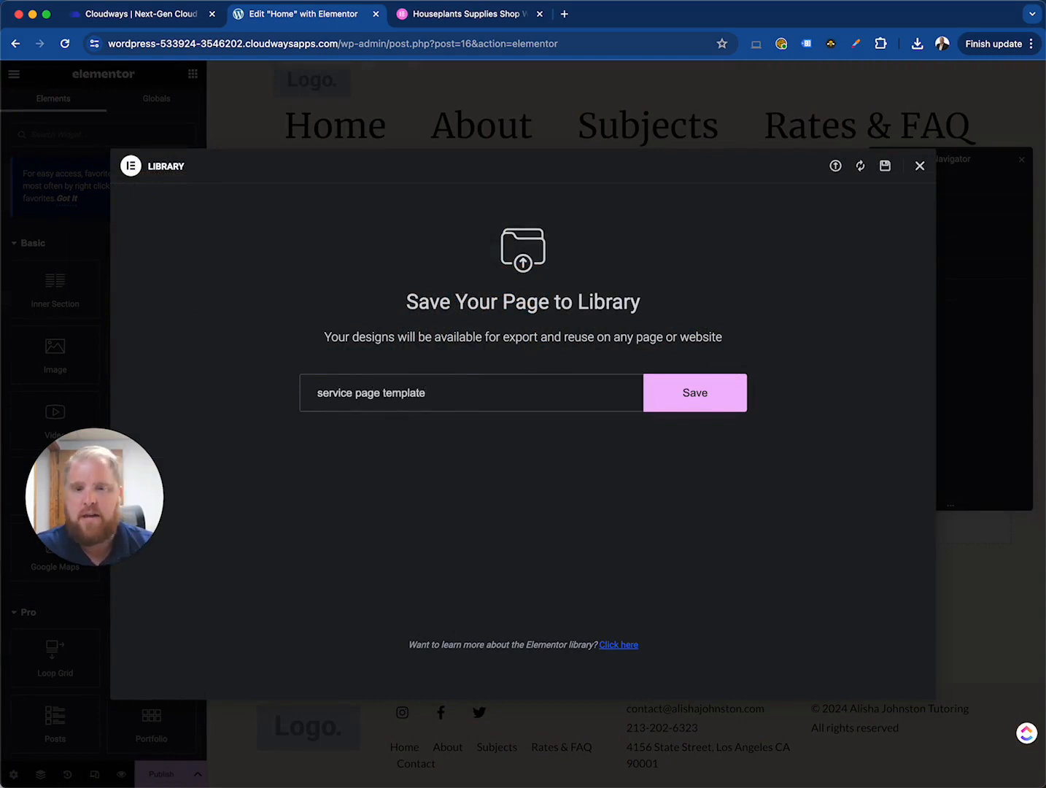
pyautogui.click(741, 400)
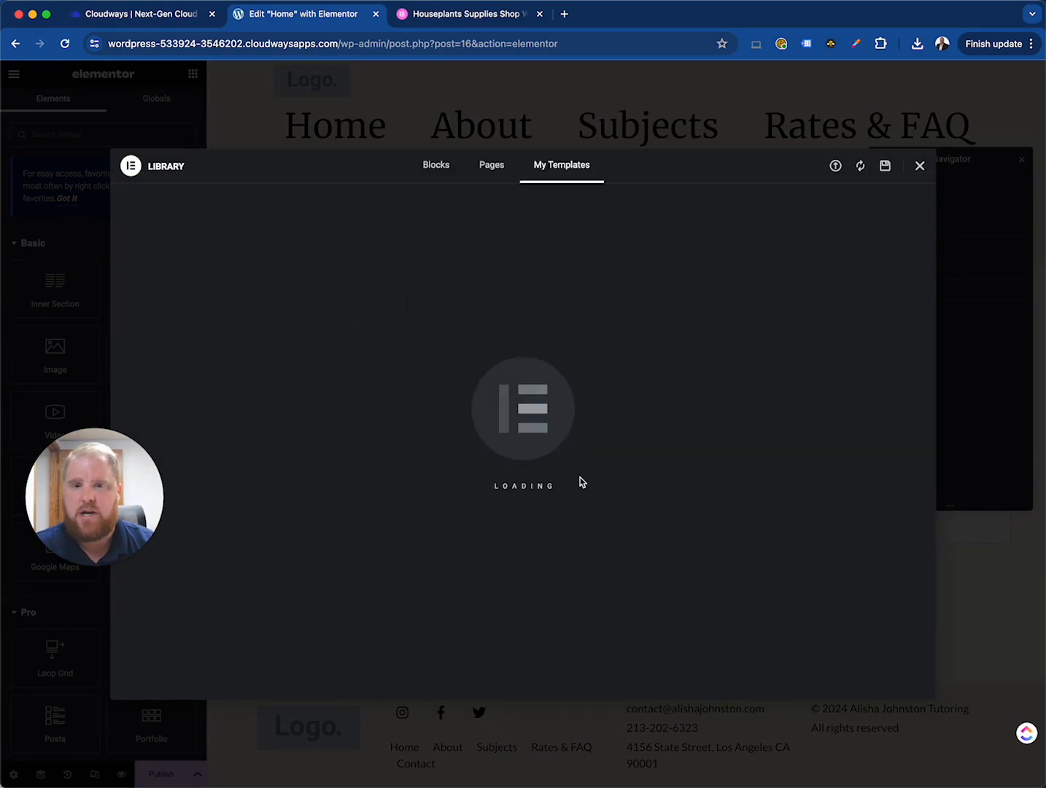
pyautogui.click(919, 168)
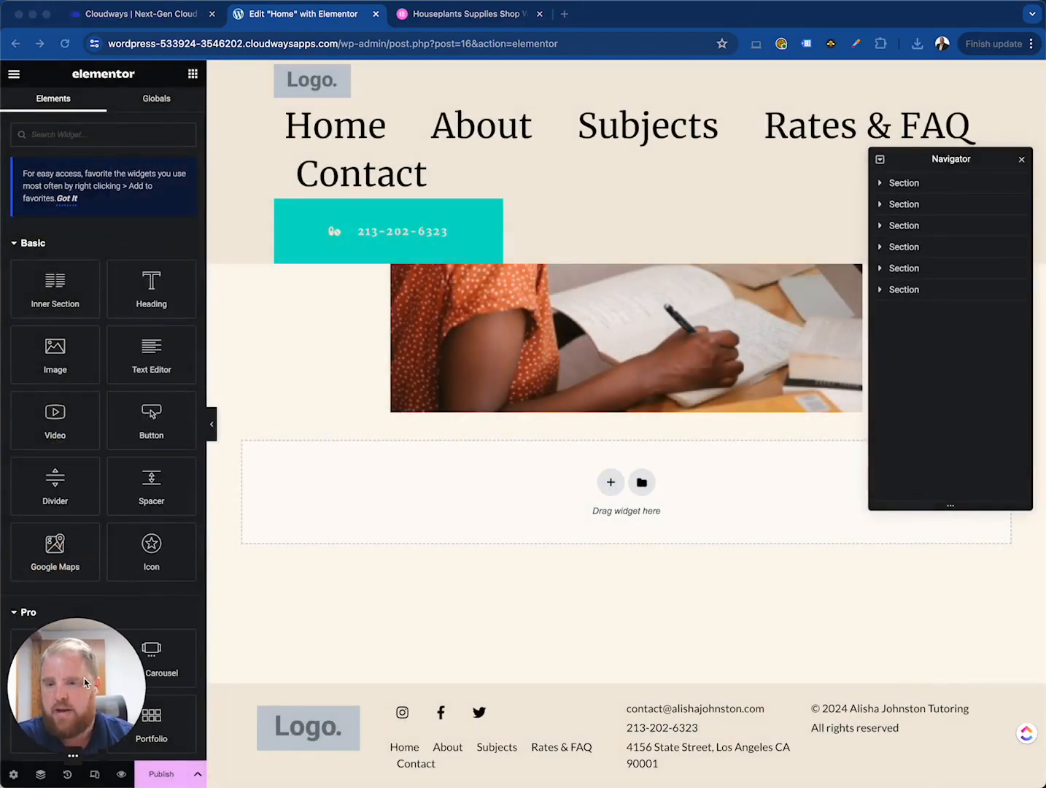
pyautogui.scroll(20, 534, 537)
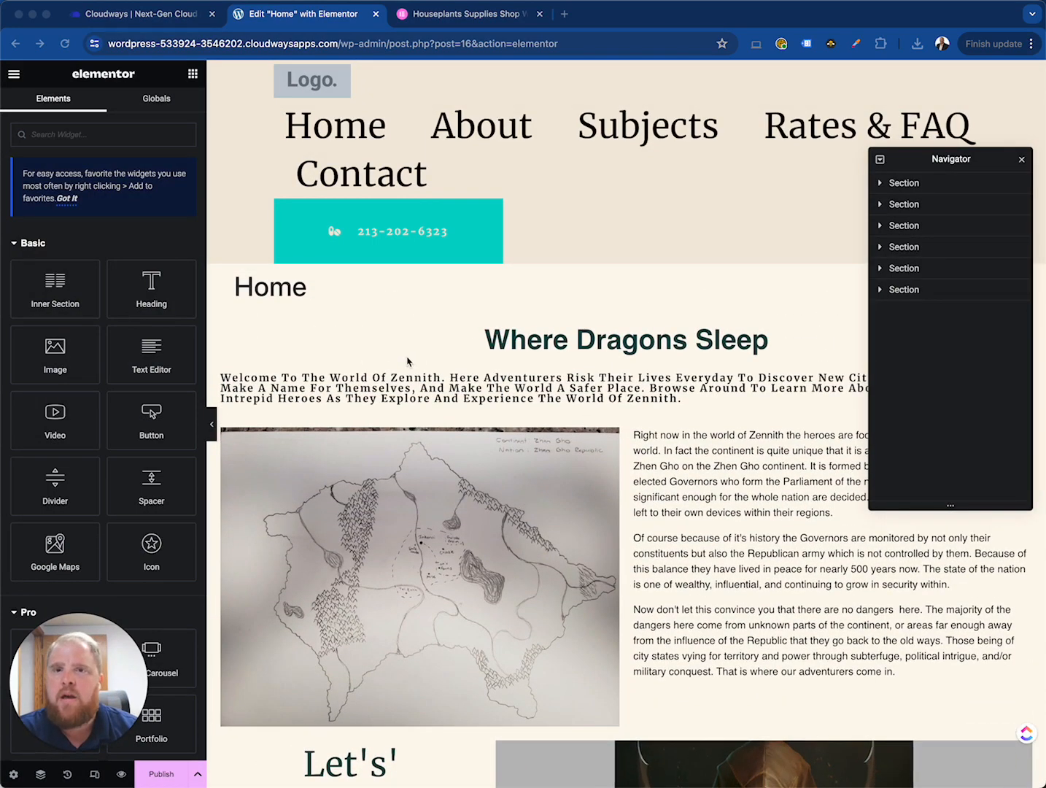
# - Exit the Elementor editor and leave the page for the WordPress dashboard
pyautogui.click(15, 76)
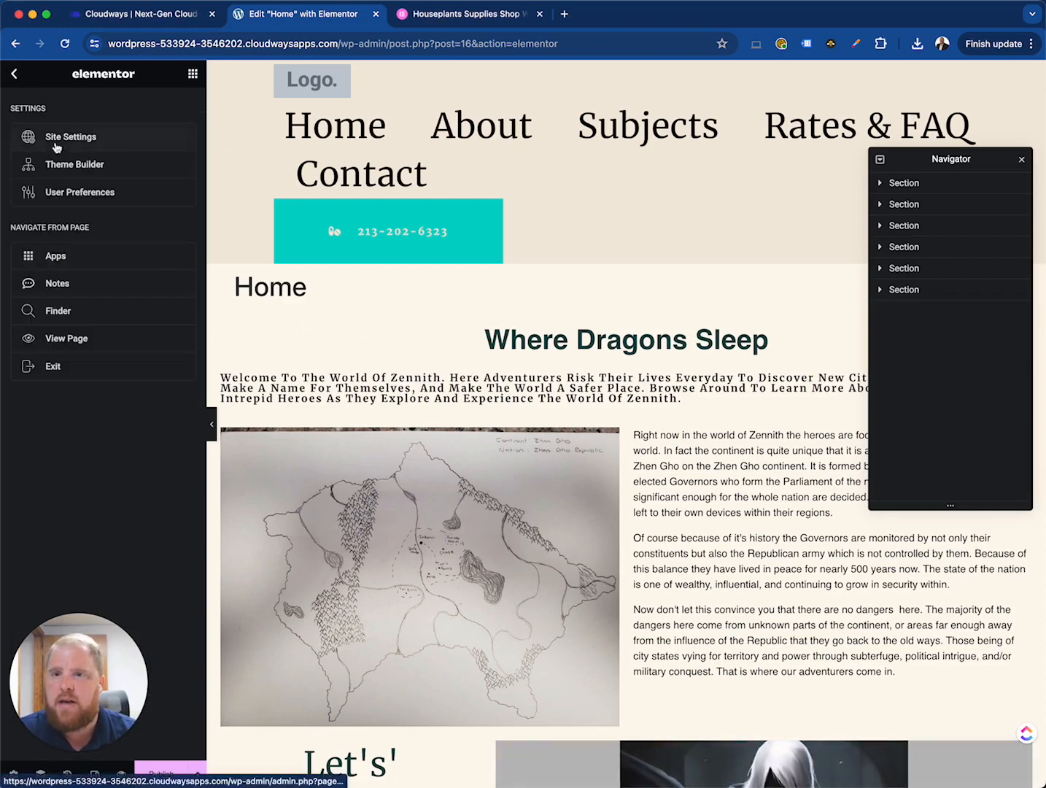
pyautogui.click(76, 369)
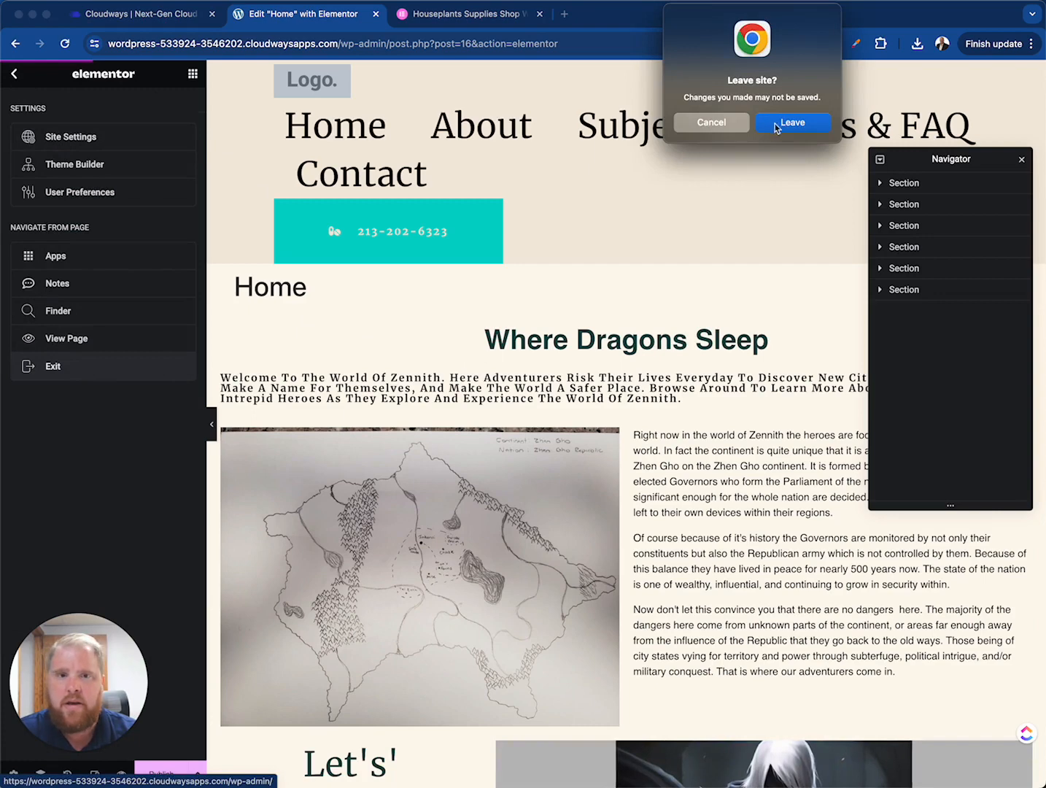
pyautogui.press('Return')
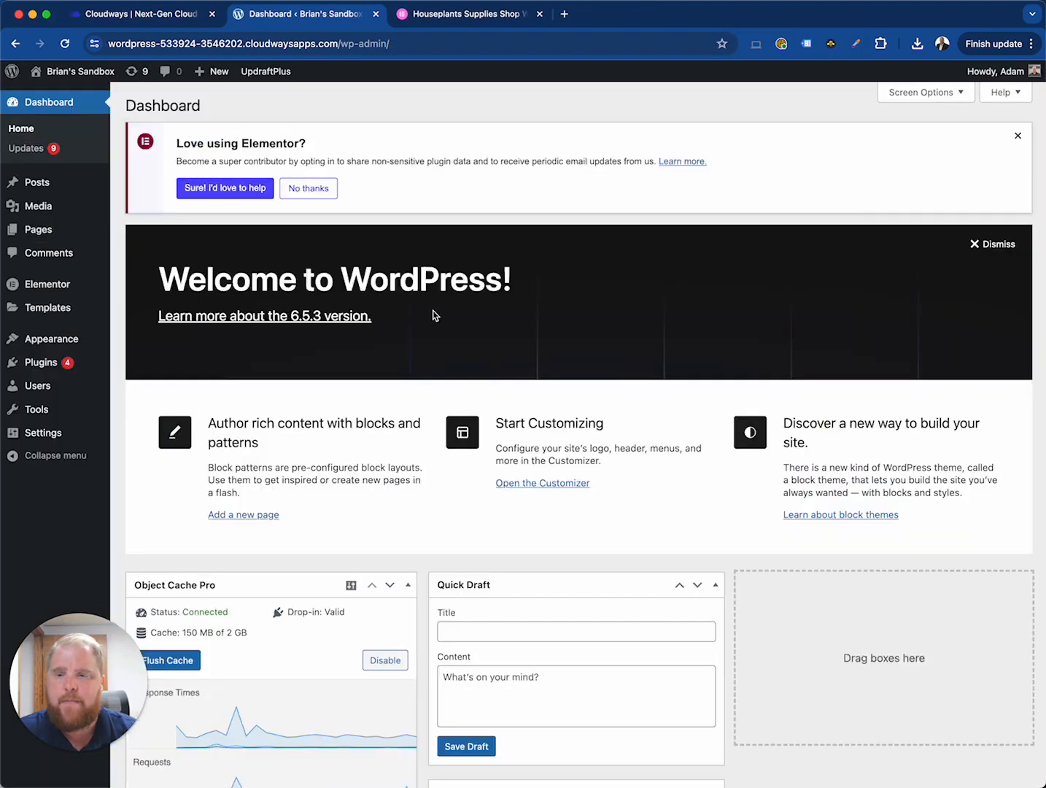
# - Open the Theme Builder's Single Post parts and add a new Single Post template
pyautogui.moveTo(57, 309)
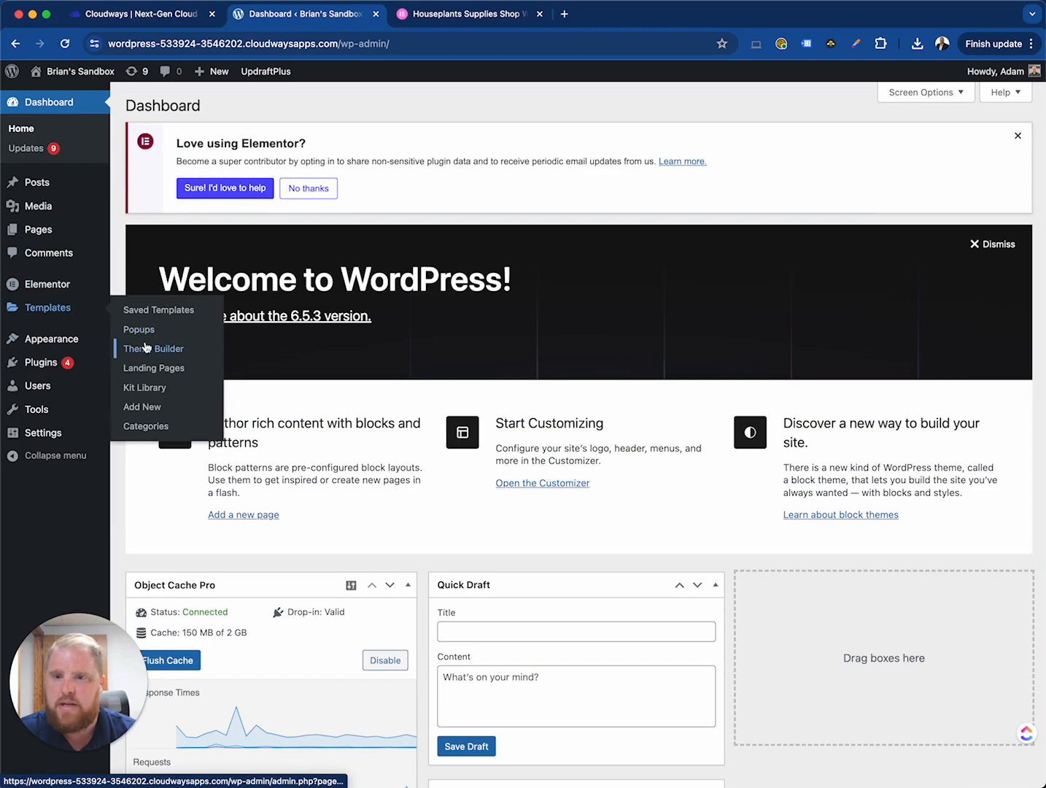
pyautogui.click(147, 350)
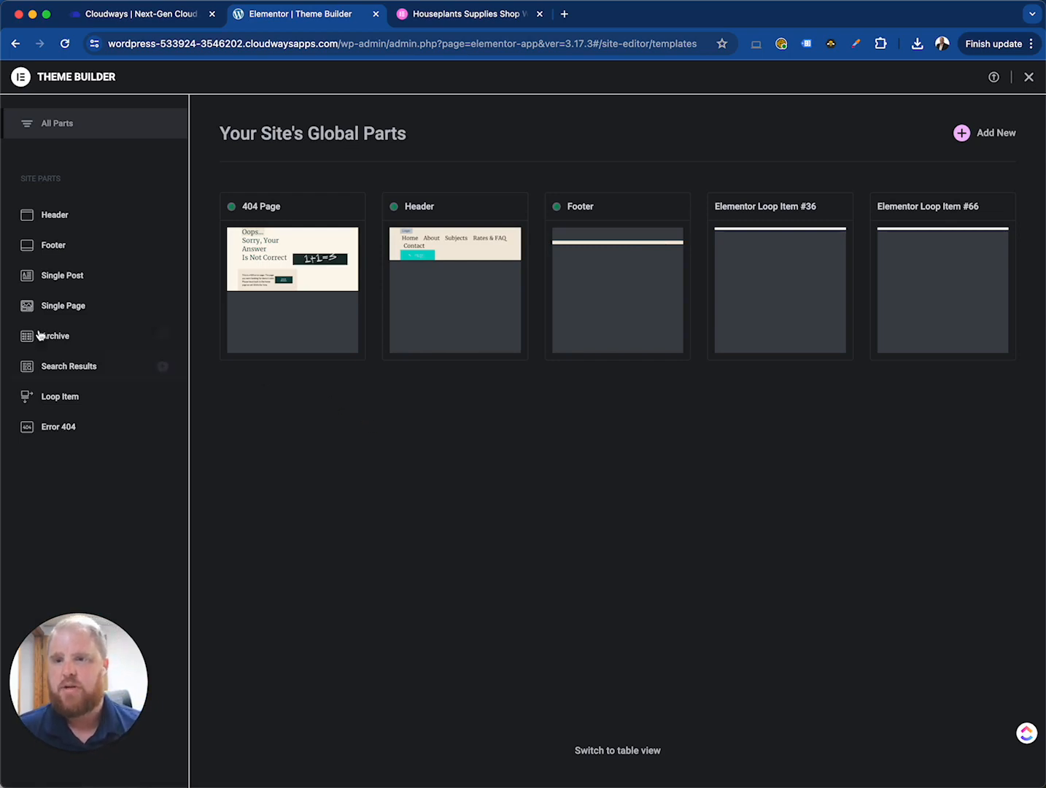
pyautogui.click(65, 275)
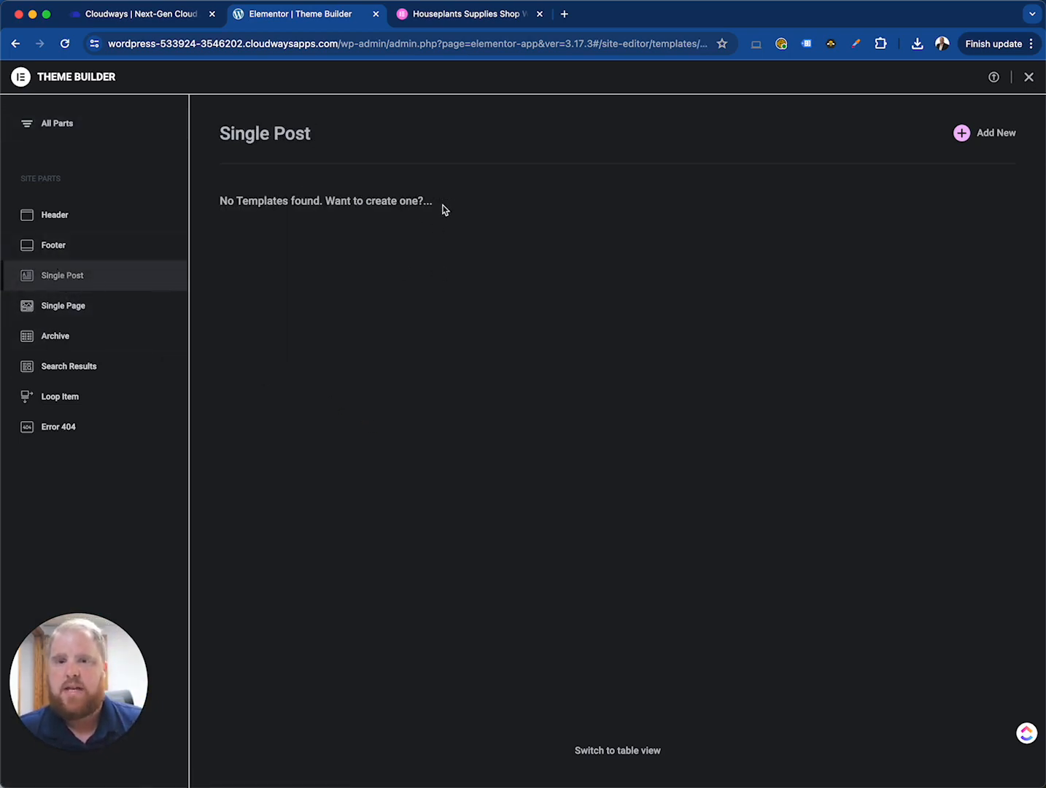
pyautogui.moveTo(444, 209); pyautogui.dragTo(298, 205)
pyautogui.click(336, 175)
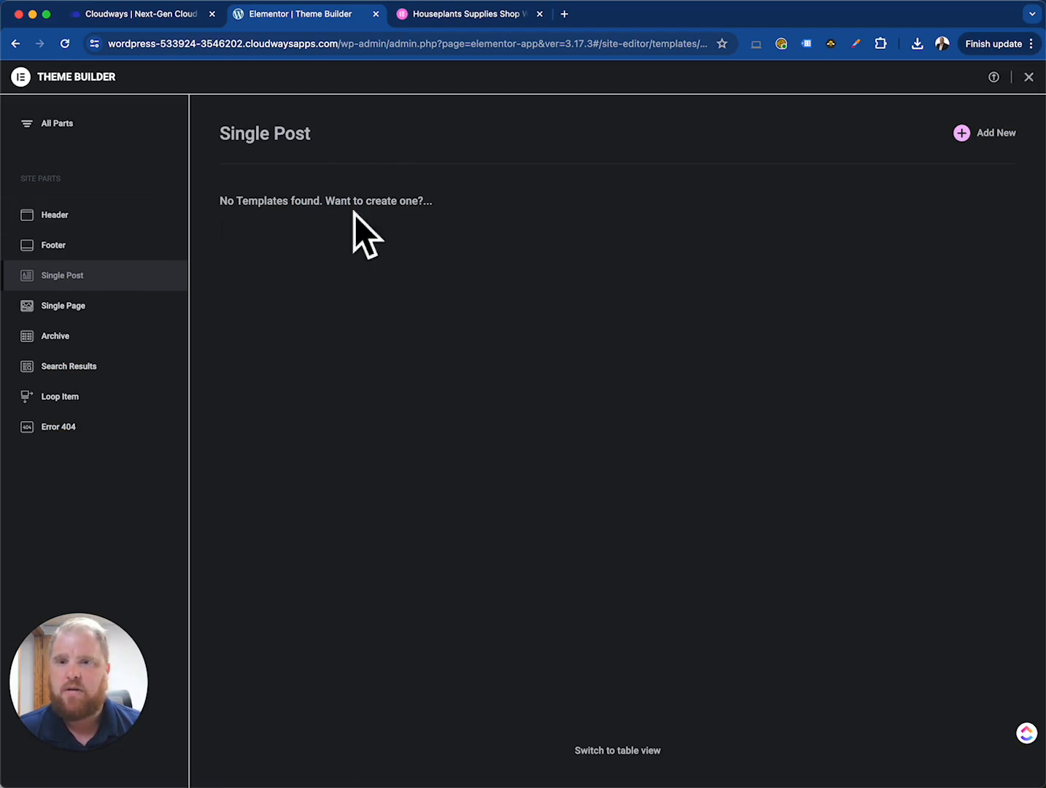
pyautogui.click(989, 134)
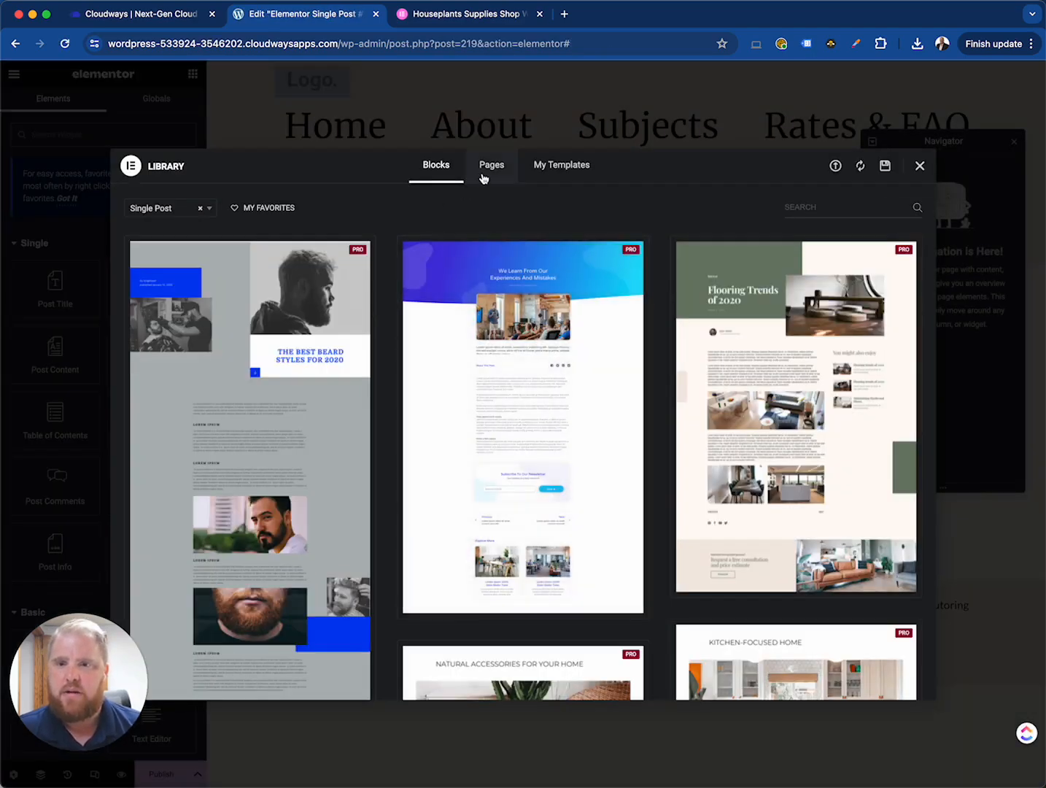
# - Browse the Single Post blocks and insert the template with the 'Send Us A Message' sidebar form, applying its settings
pyautogui.click(487, 167)
pyautogui.click(439, 167)
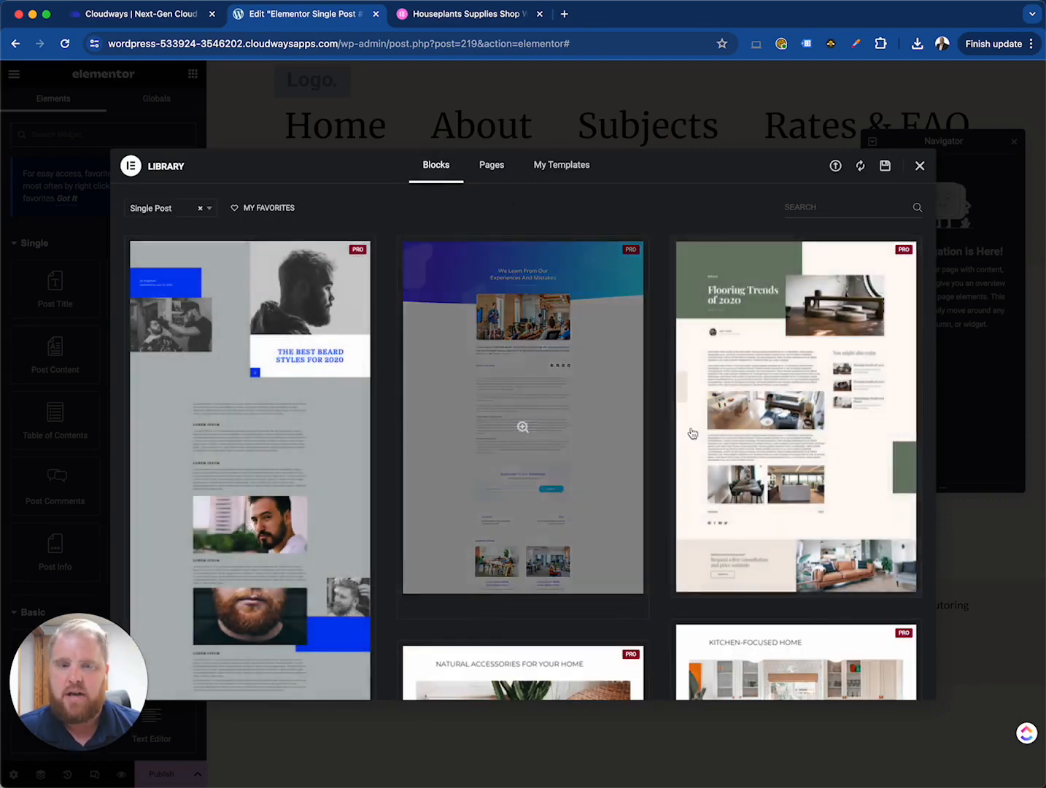
pyautogui.moveTo(789, 419)
pyautogui.scroll(-10, 658, 447)
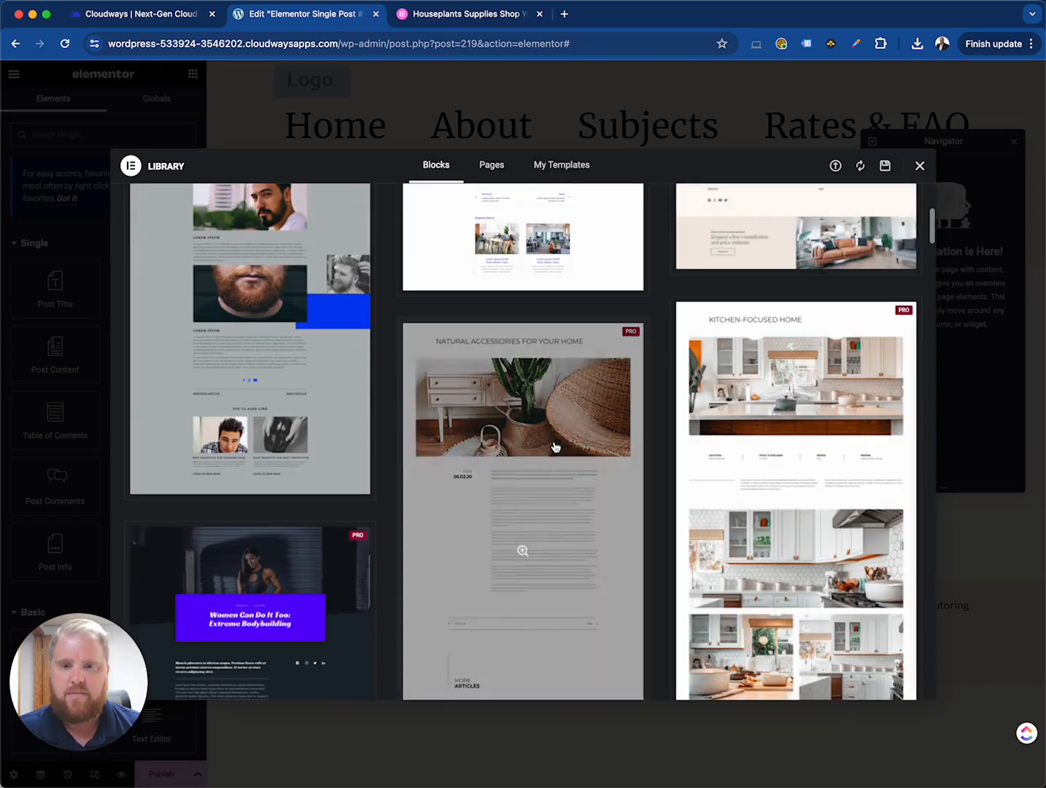
pyautogui.scroll(-6, 500, 448)
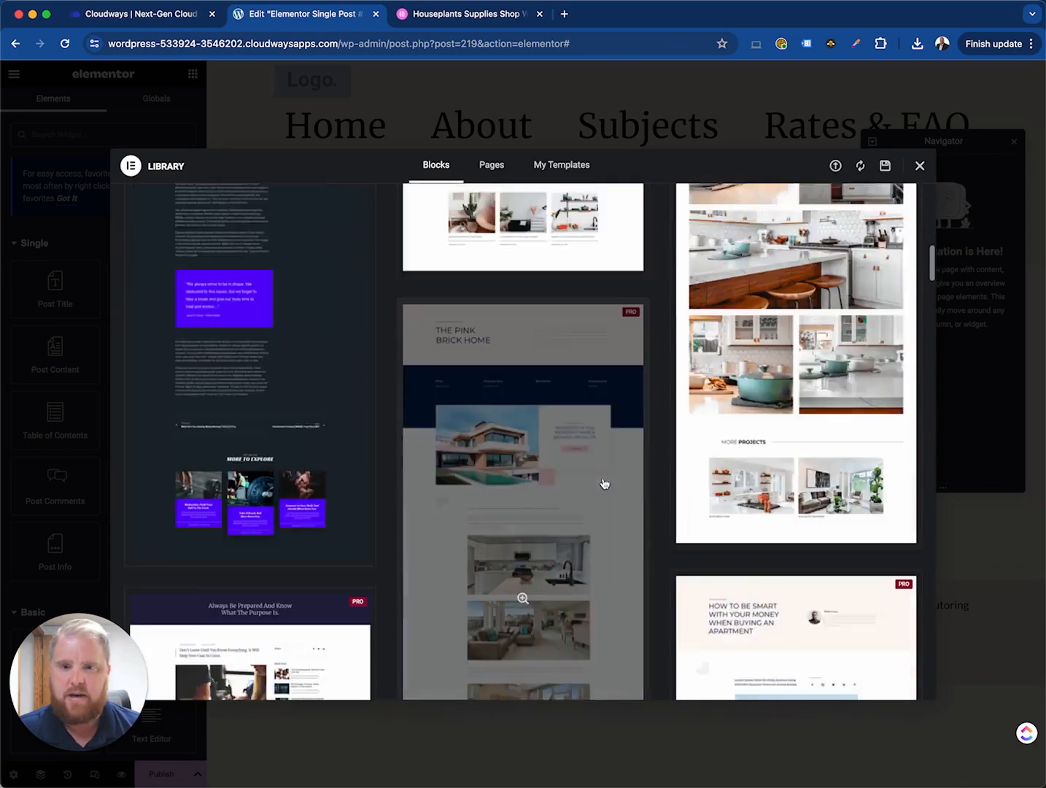
pyautogui.scroll(-3, 603, 484)
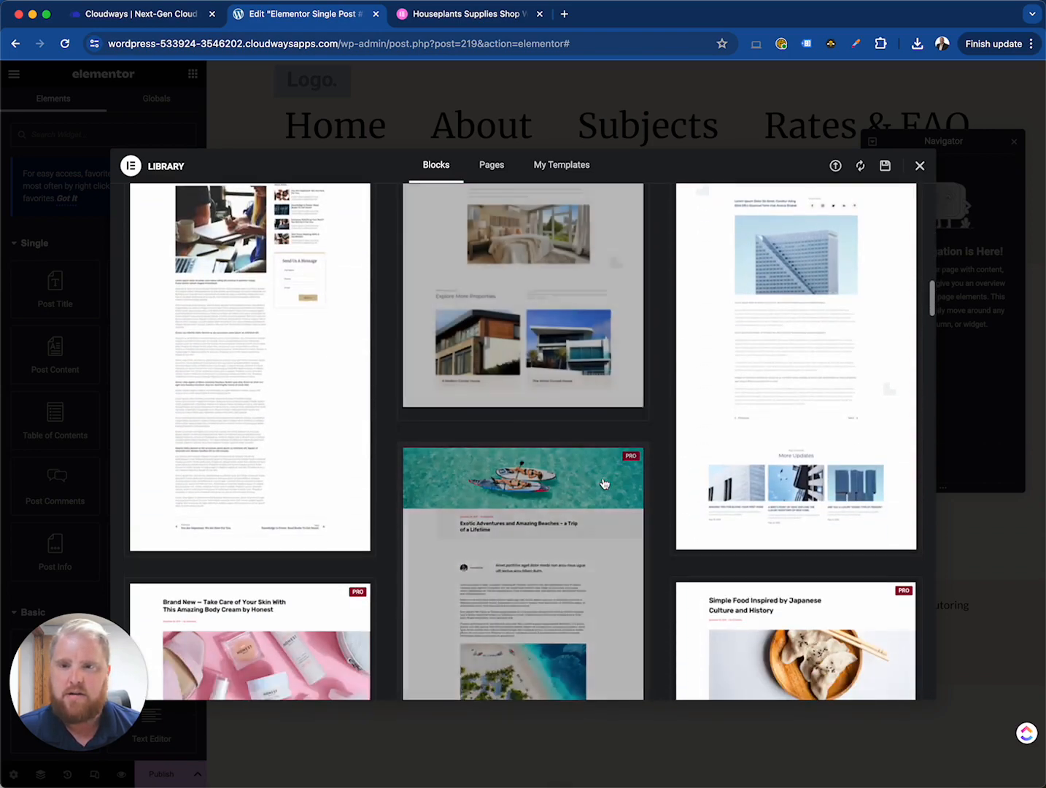
pyautogui.scroll(2, 268, 420)
pyautogui.scroll(-3, 270, 422)
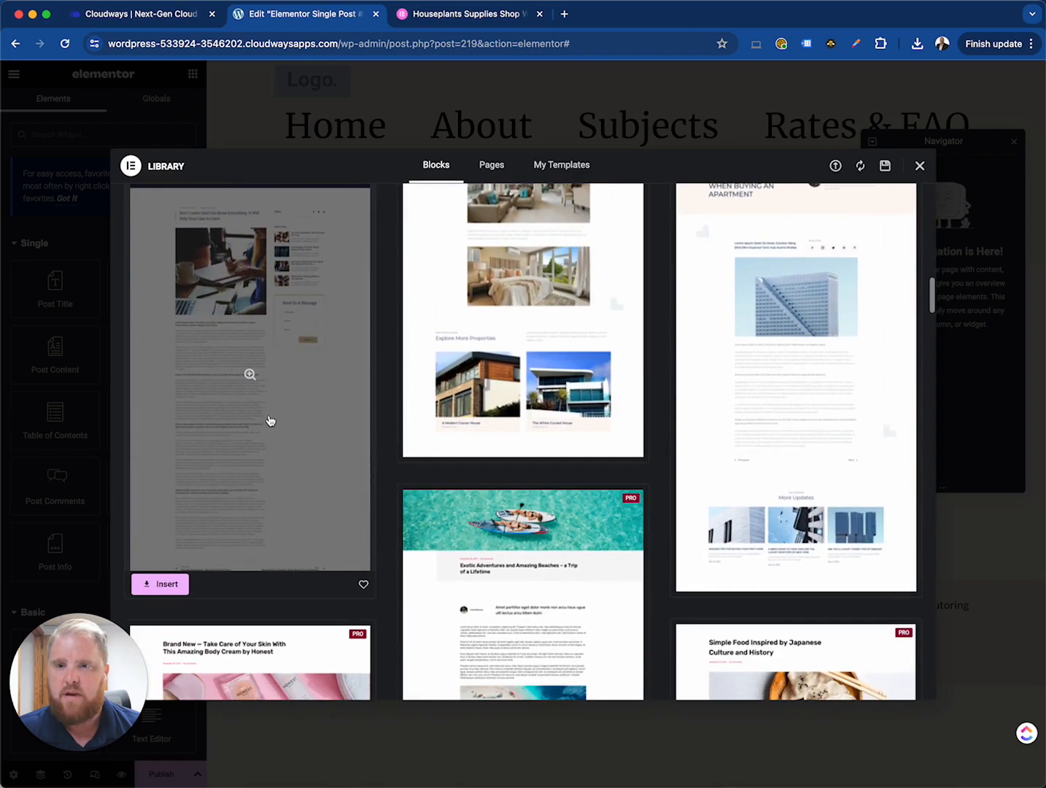
pyautogui.scroll(3, 270, 421)
pyautogui.scroll(-3, 228, 475)
pyautogui.click(162, 566)
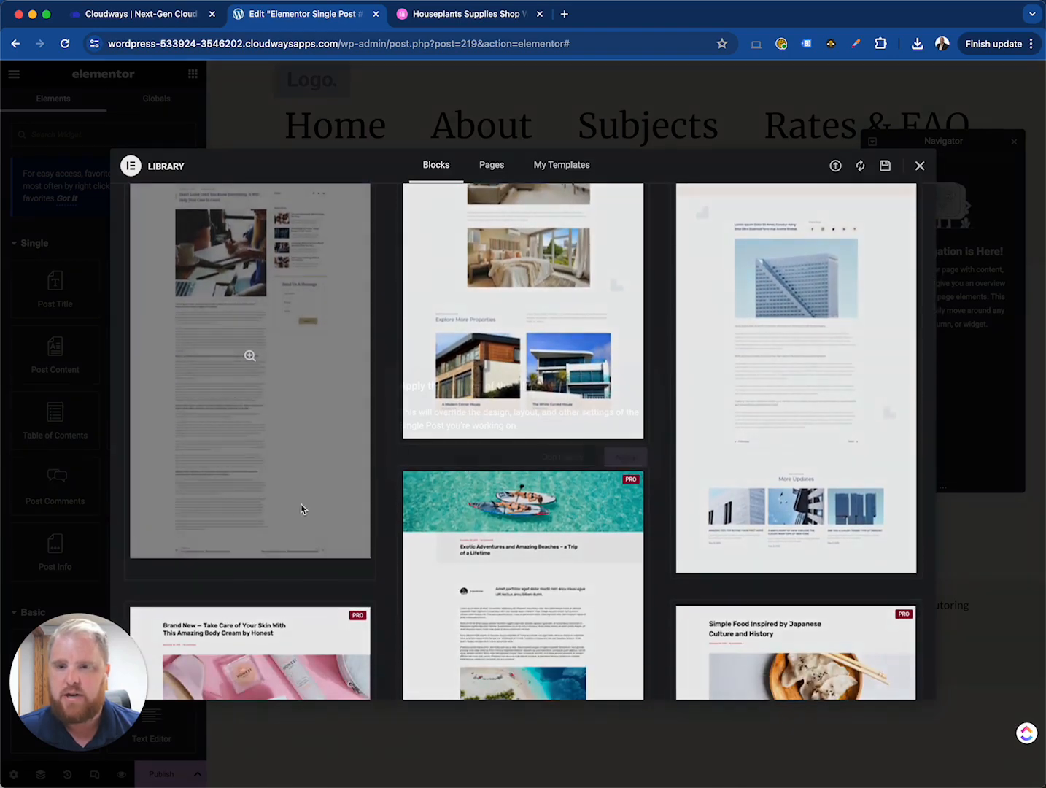
pyautogui.click(625, 457)
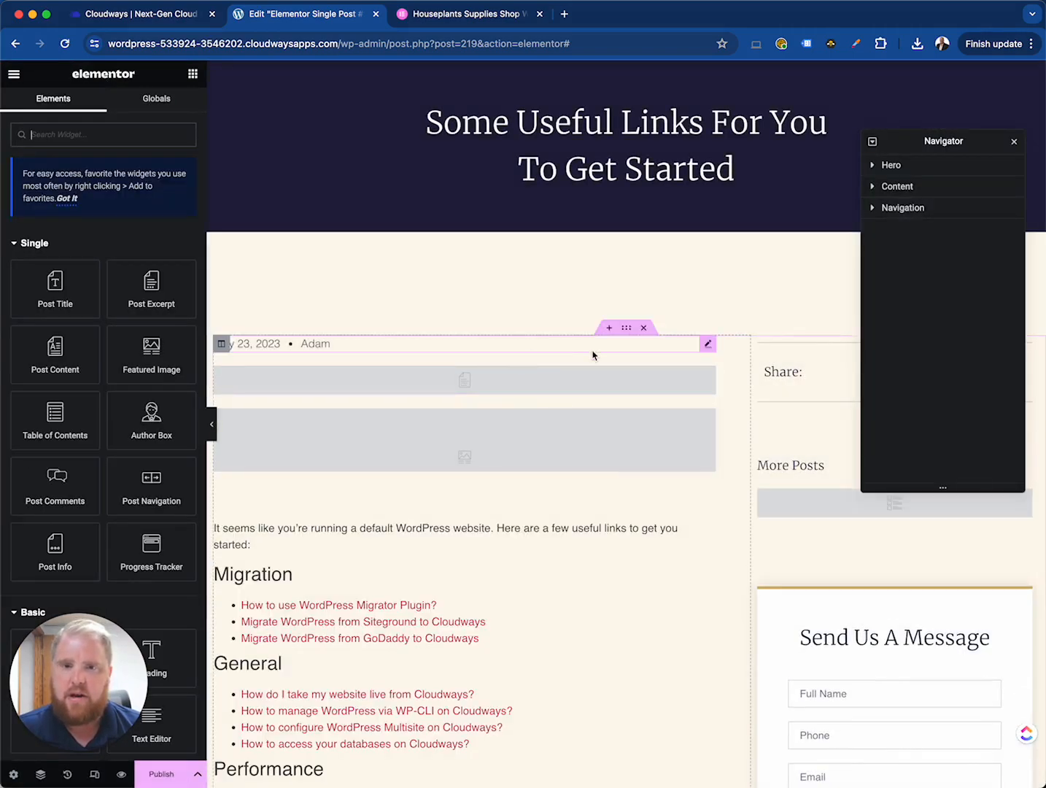
# - Inspect the template's Post Excerpt, Featured Image, Post Content and sidebar column elements
pyautogui.click(709, 377)
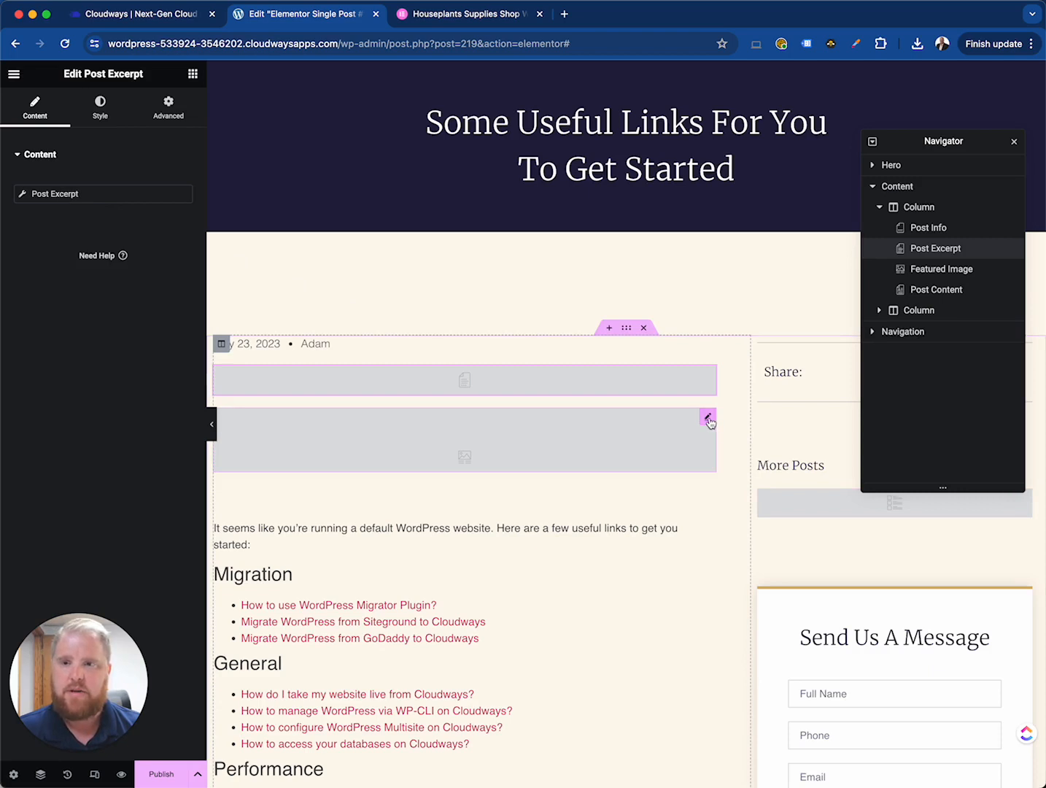
pyautogui.click(708, 418)
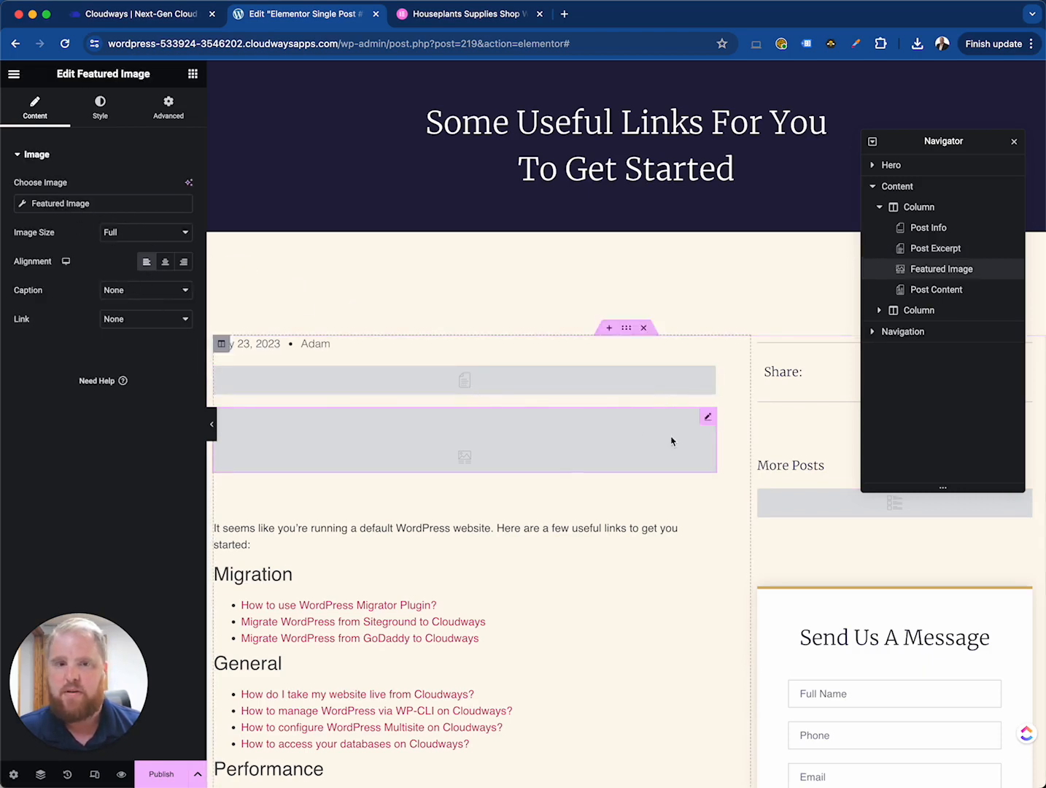
pyautogui.scroll(-3, 676, 444)
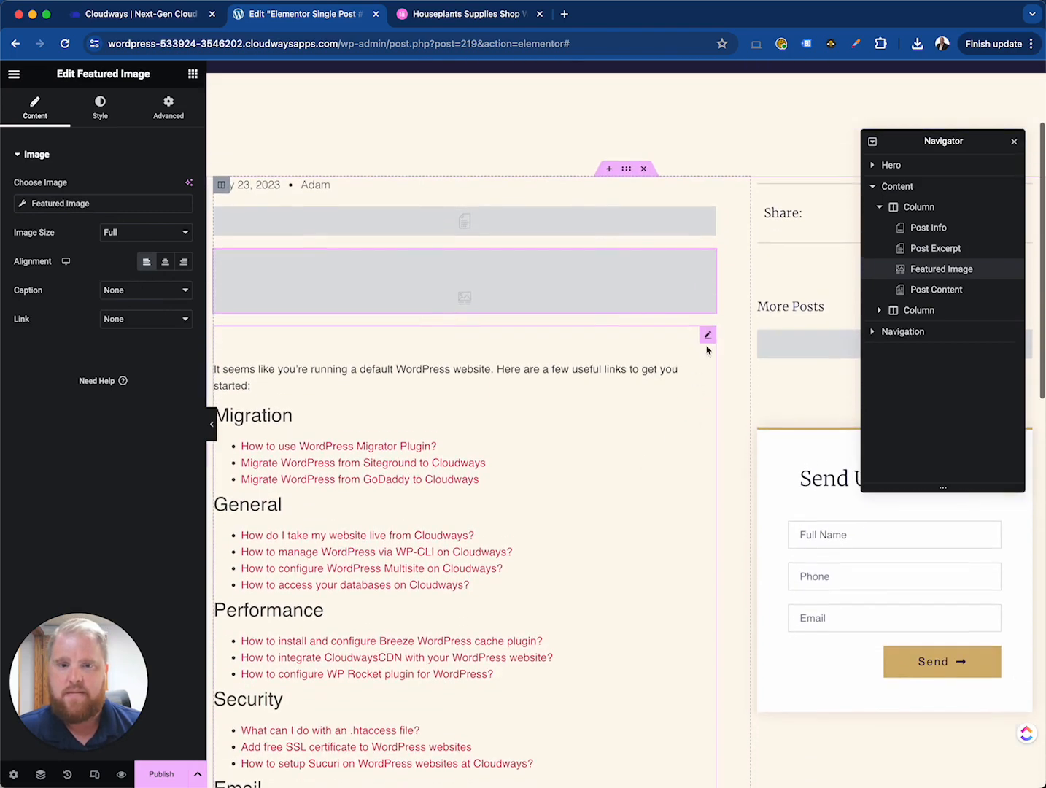
pyautogui.click(706, 336)
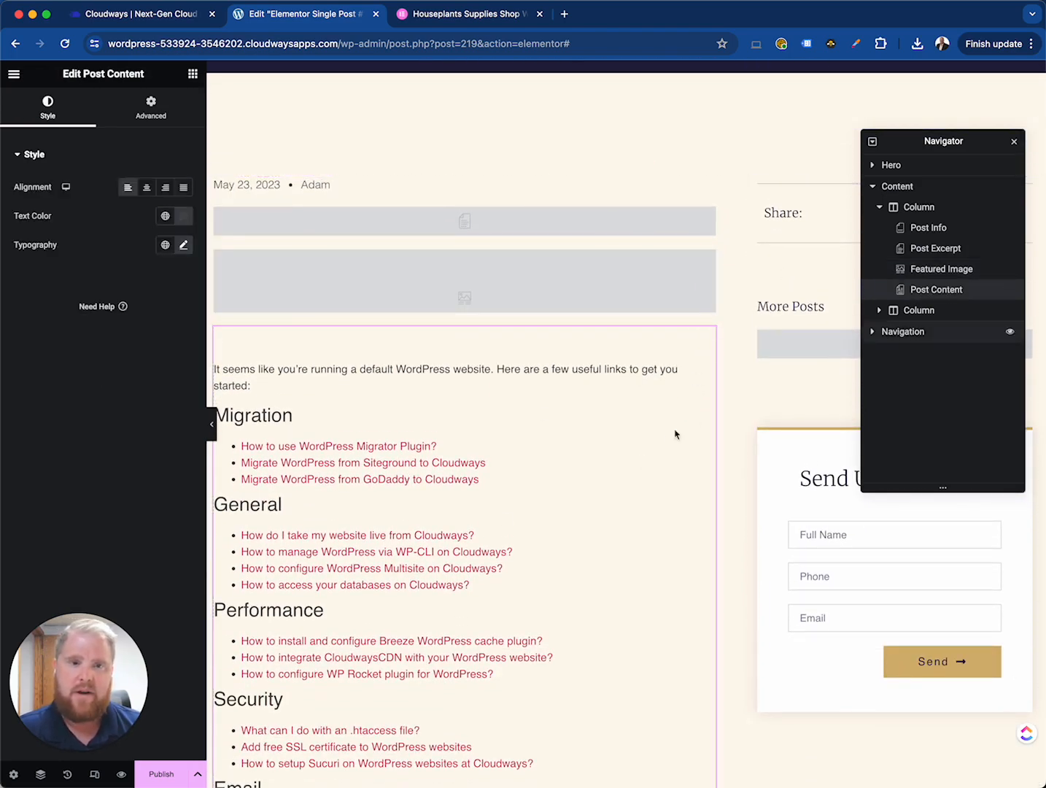
pyautogui.scroll(-9, 496, 535)
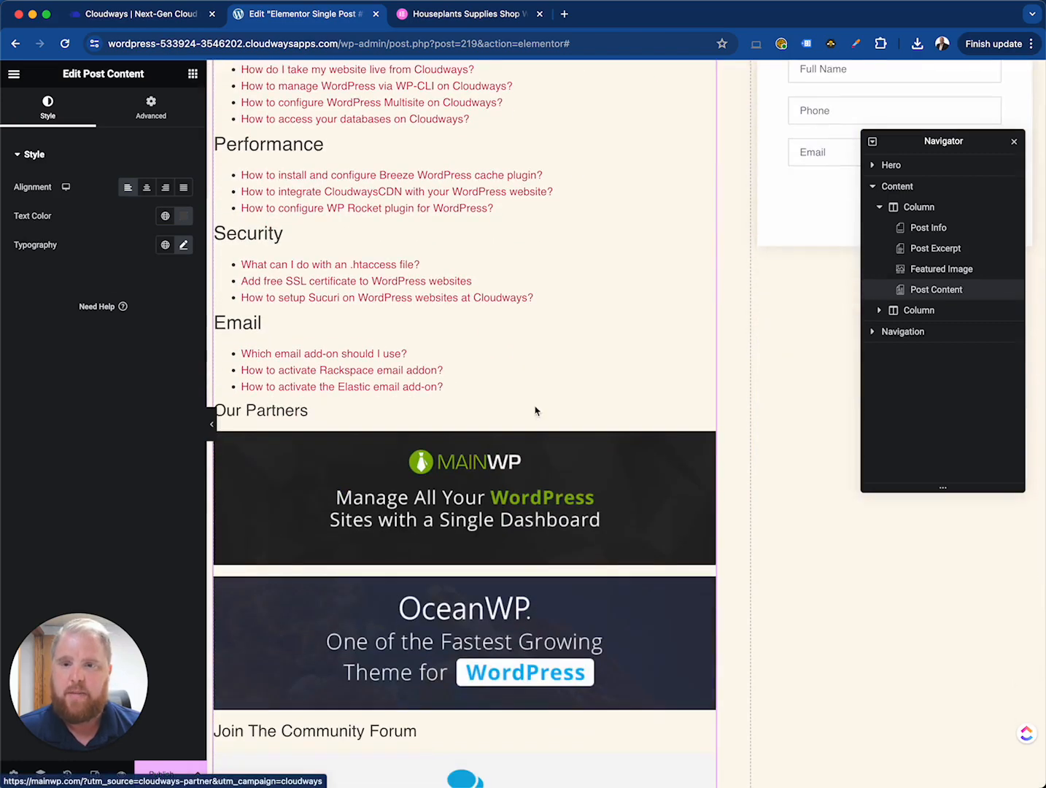
pyautogui.scroll(-9, 535, 412)
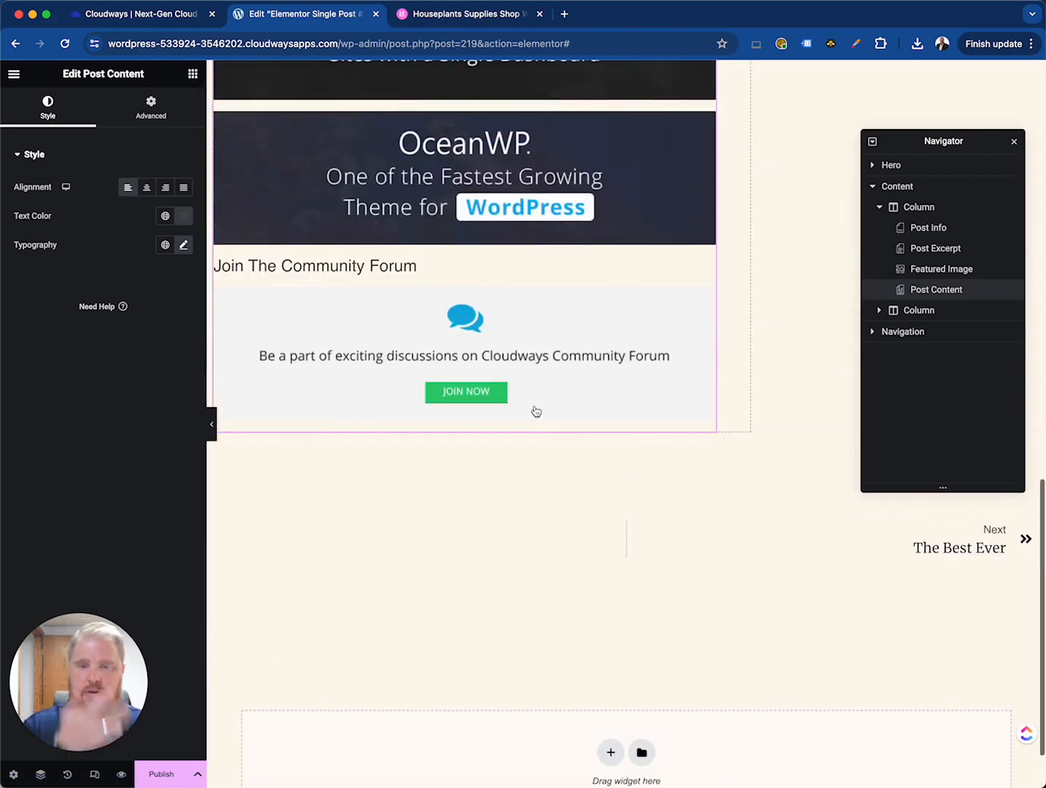
pyautogui.scroll(-2, 812, 348)
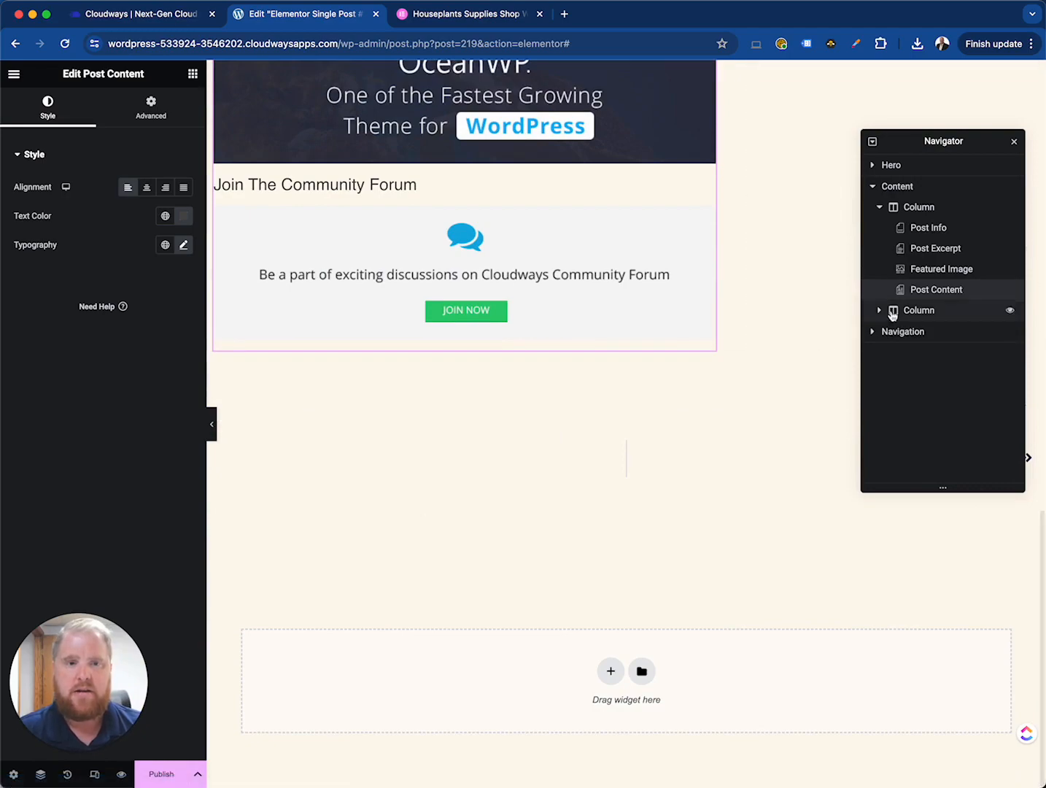
pyautogui.click(879, 310)
pyautogui.scroll(6, 768, 316)
pyautogui.scroll(15, 769, 317)
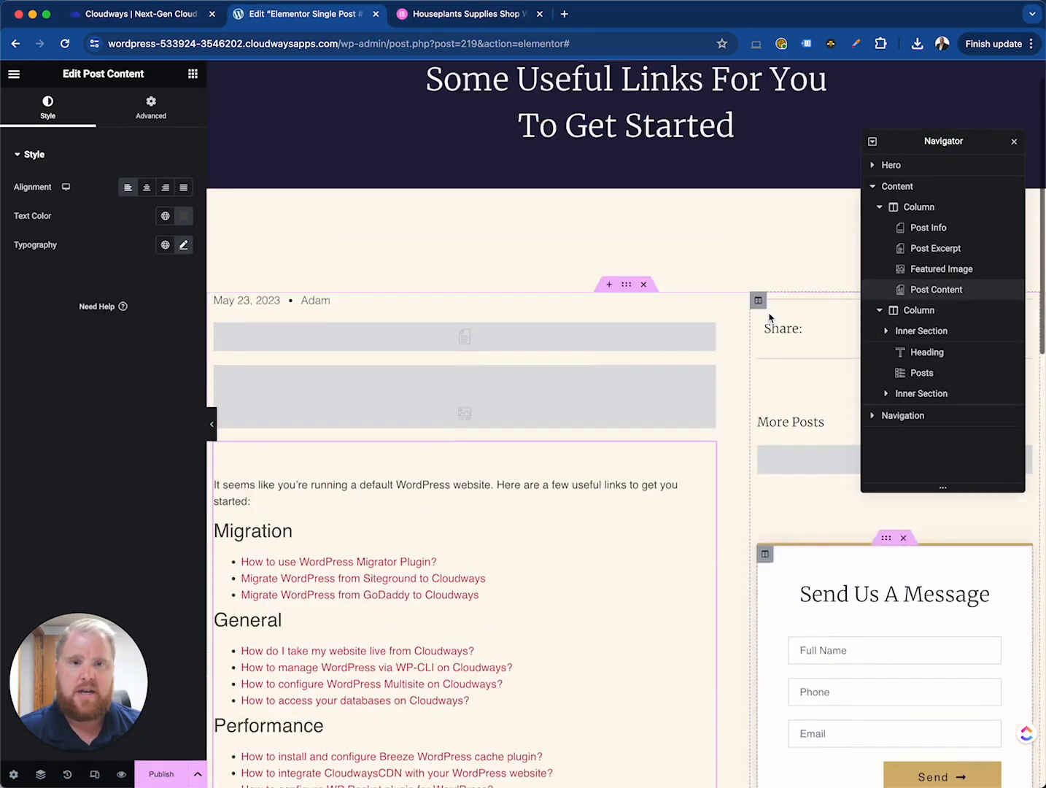
pyautogui.click(921, 313)
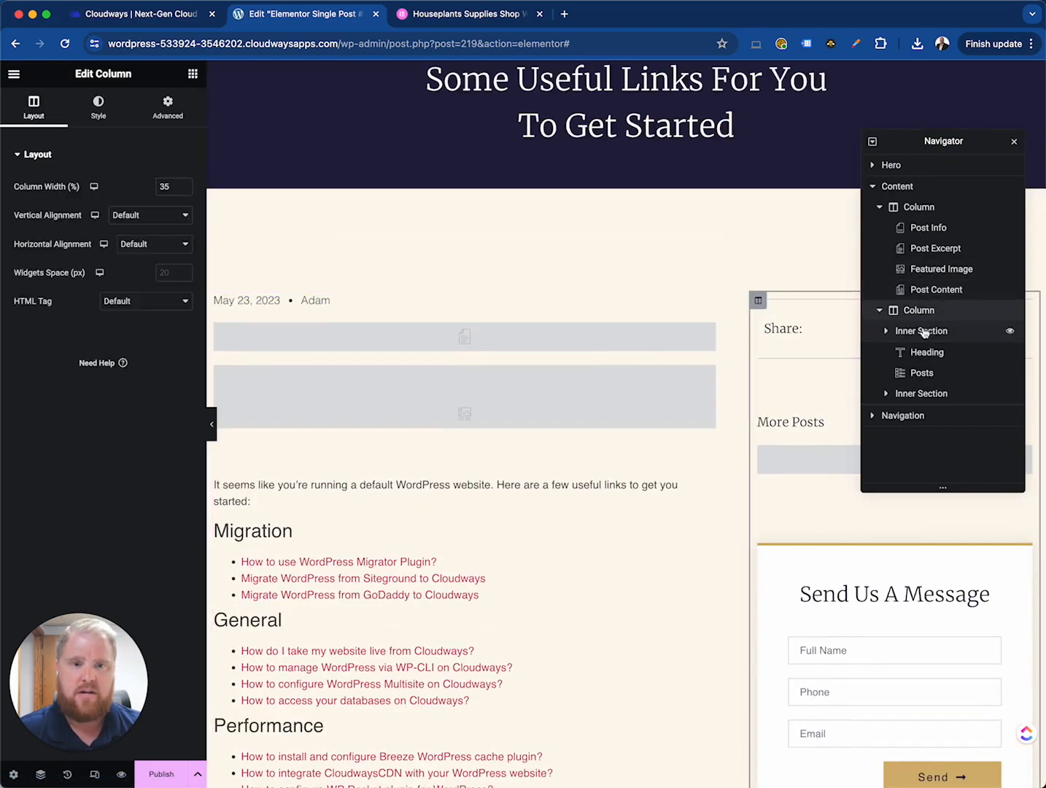
pyautogui.scroll(-2, 783, 409)
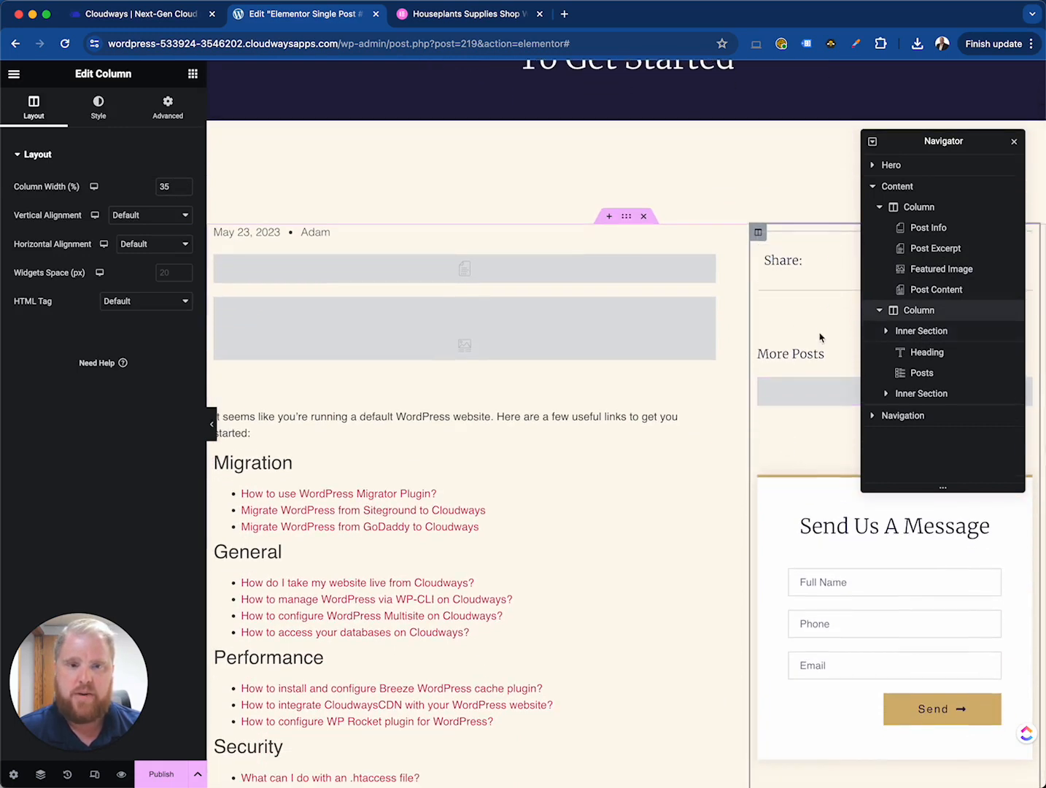
# - Select the More Posts widget and open its Query settings
pyautogui.click(807, 390)
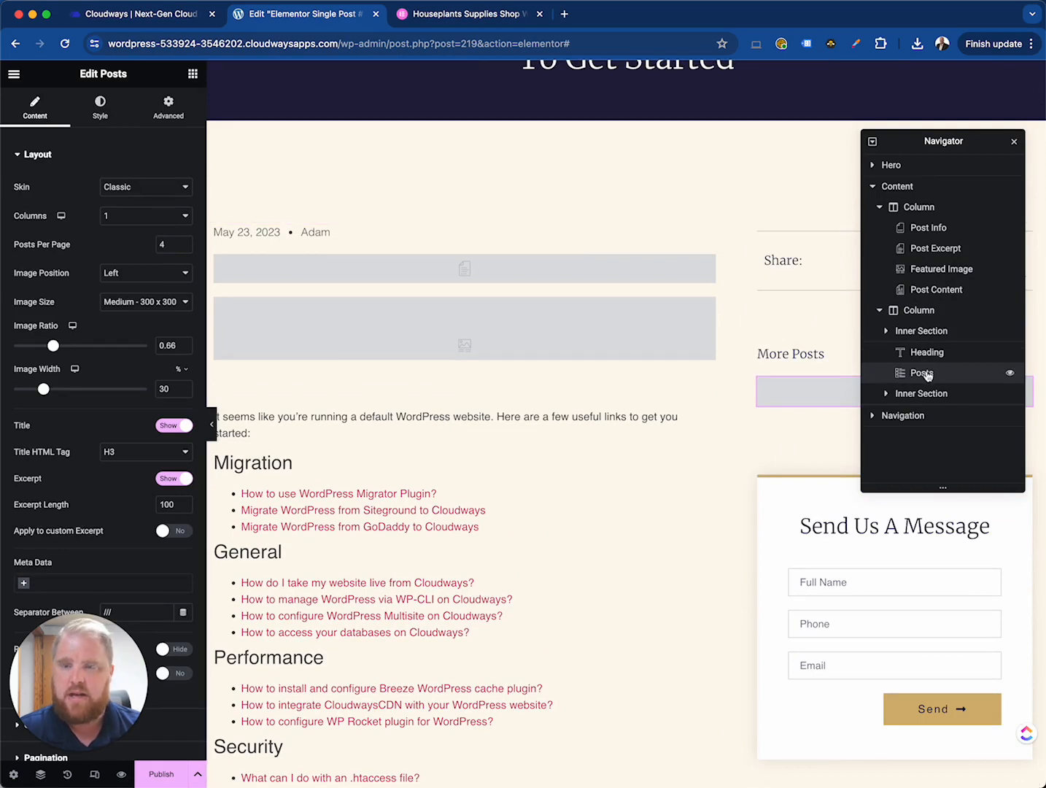
pyautogui.scroll(-3, 92, 507)
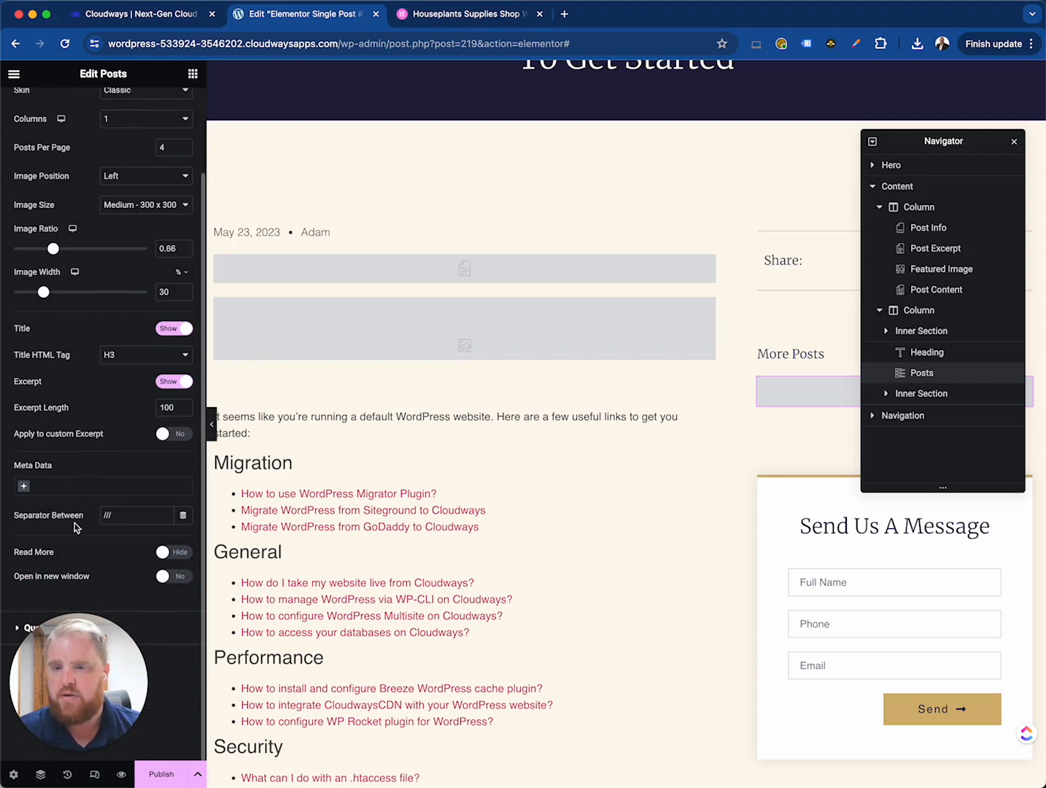
pyautogui.click(16, 625)
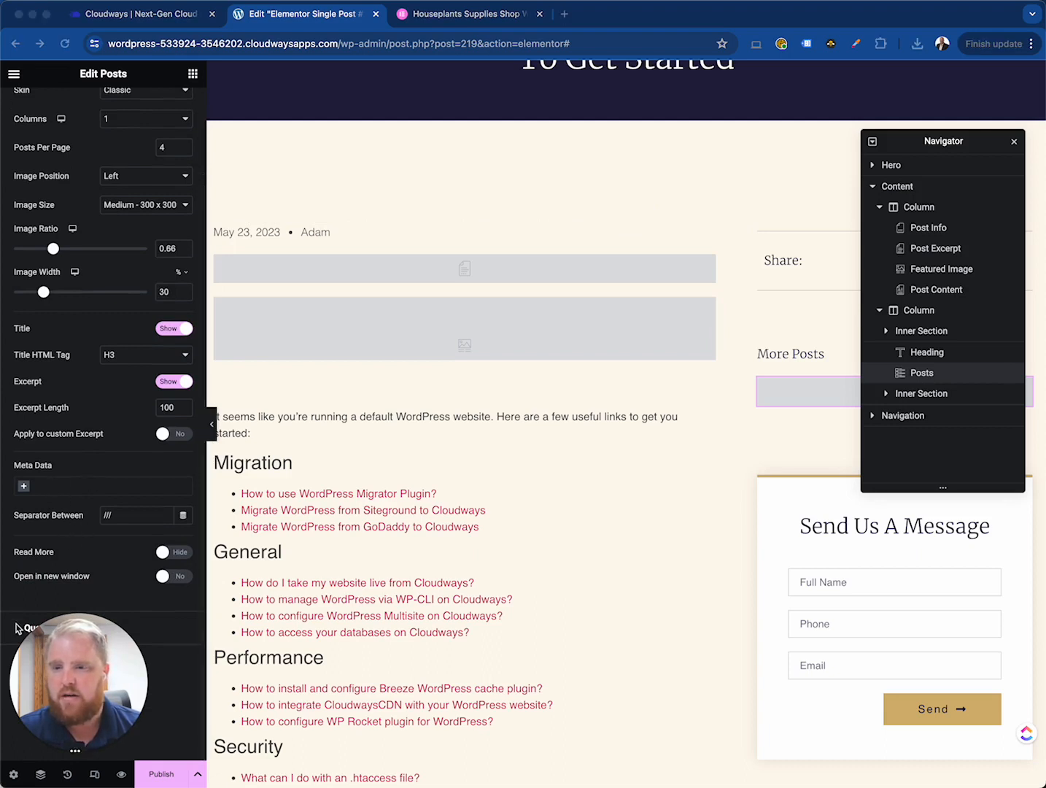
pyautogui.moveTo(71, 656)
pyautogui.mouseDown()
pyautogui.moveTo(80, 439)
pyautogui.moveTo(92, 653)
pyautogui.moveTo(80, 661)
pyautogui.mouseUp()
pyautogui.click(20, 634)
pyautogui.click(36, 629)
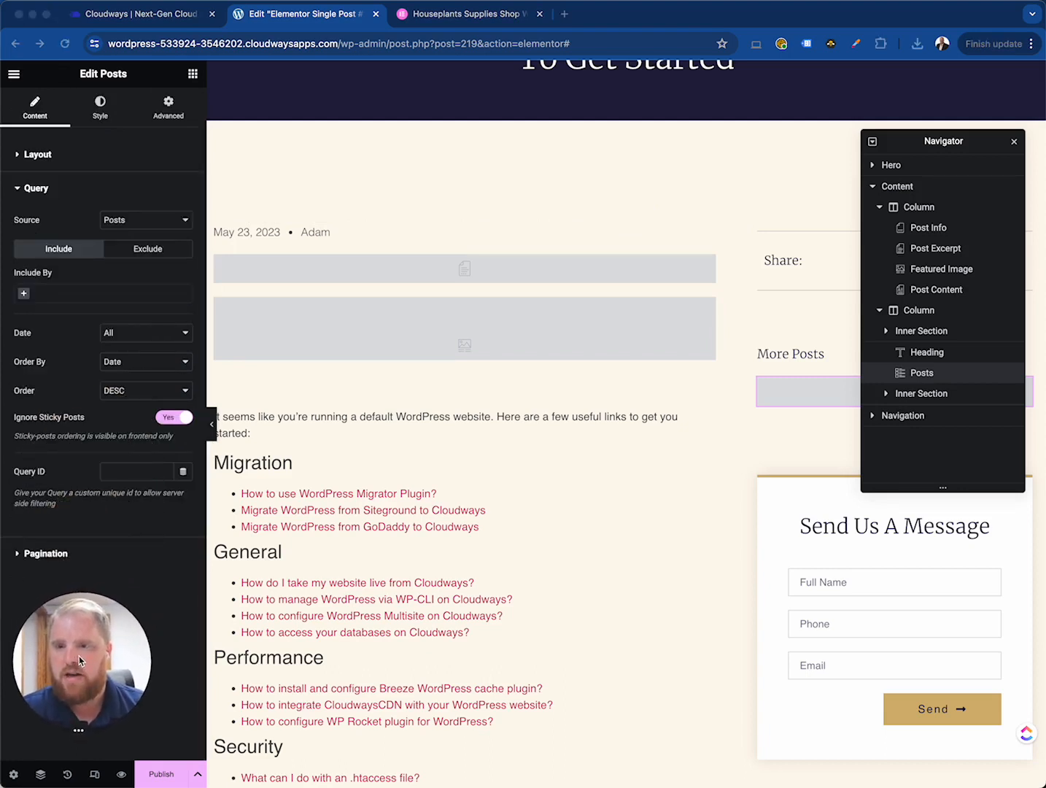
pyautogui.click(57, 300)
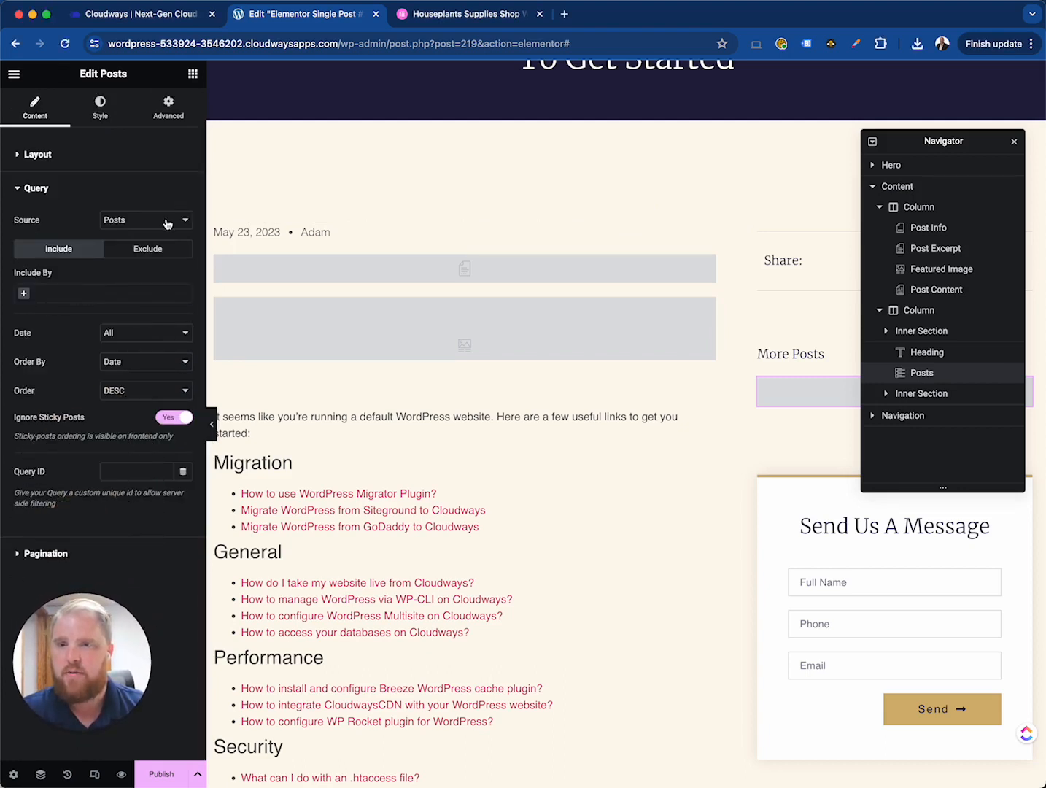
# - Try Term and then Author as Include By filters in the More Posts query, removing each again
pyautogui.click(85, 300)
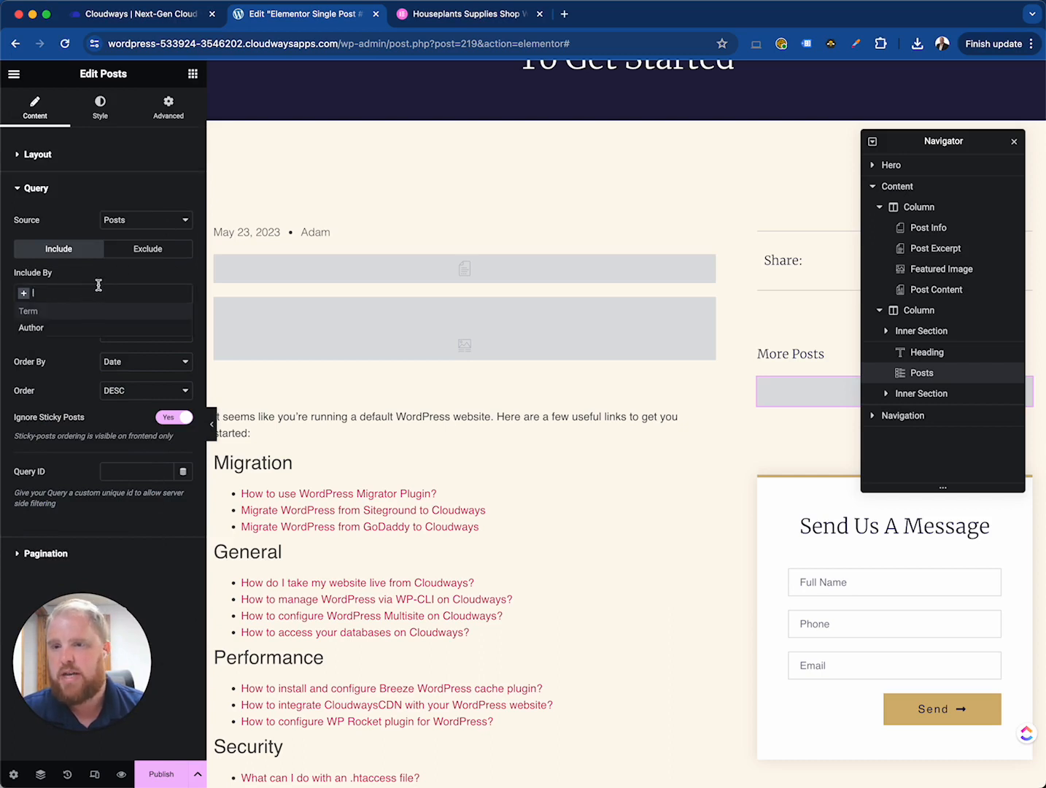
pyautogui.click(62, 310)
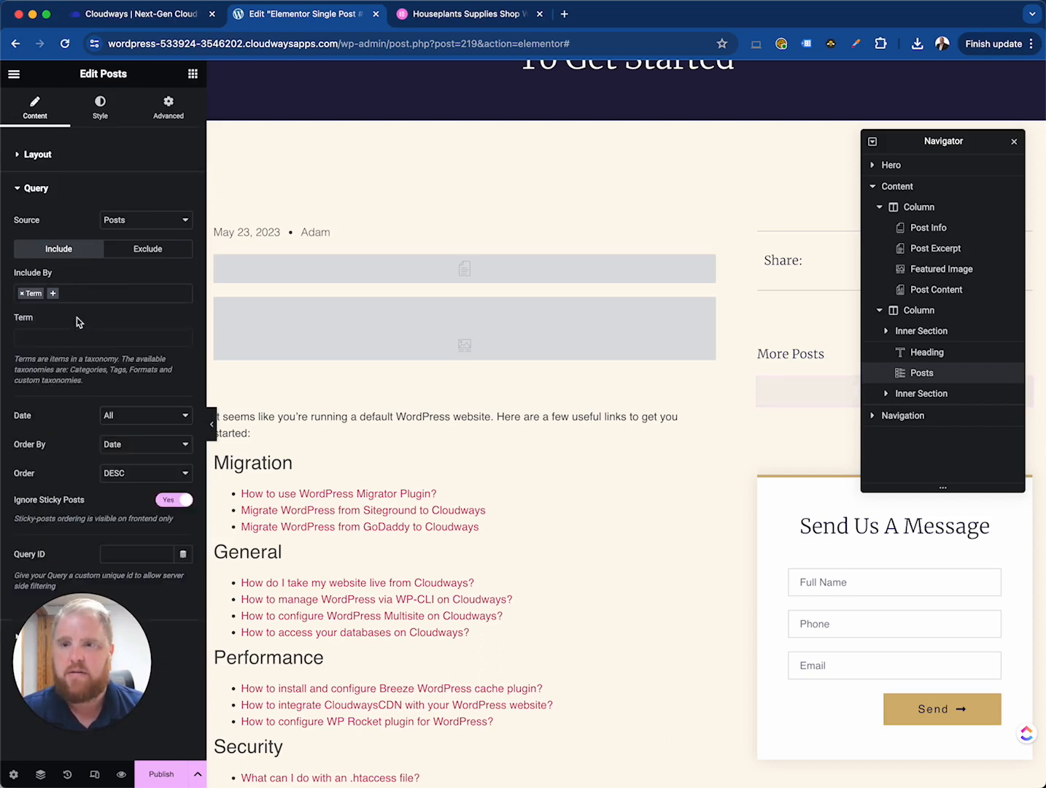
pyautogui.click(77, 336)
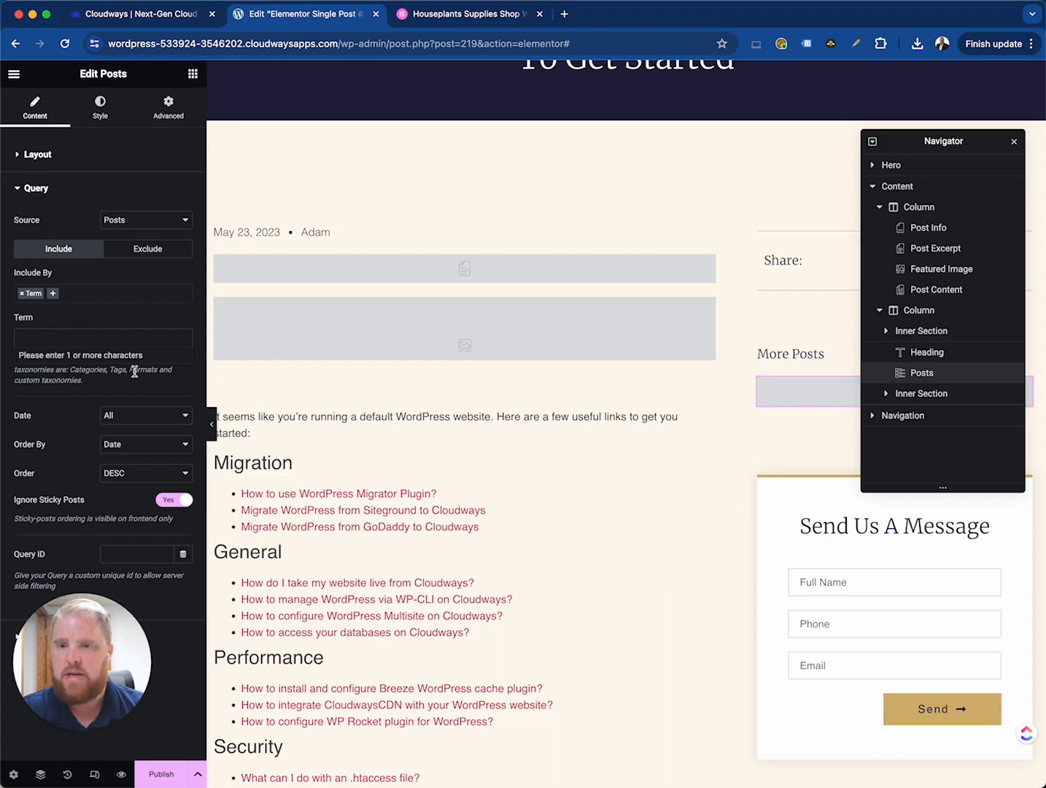
pyautogui.click(24, 295)
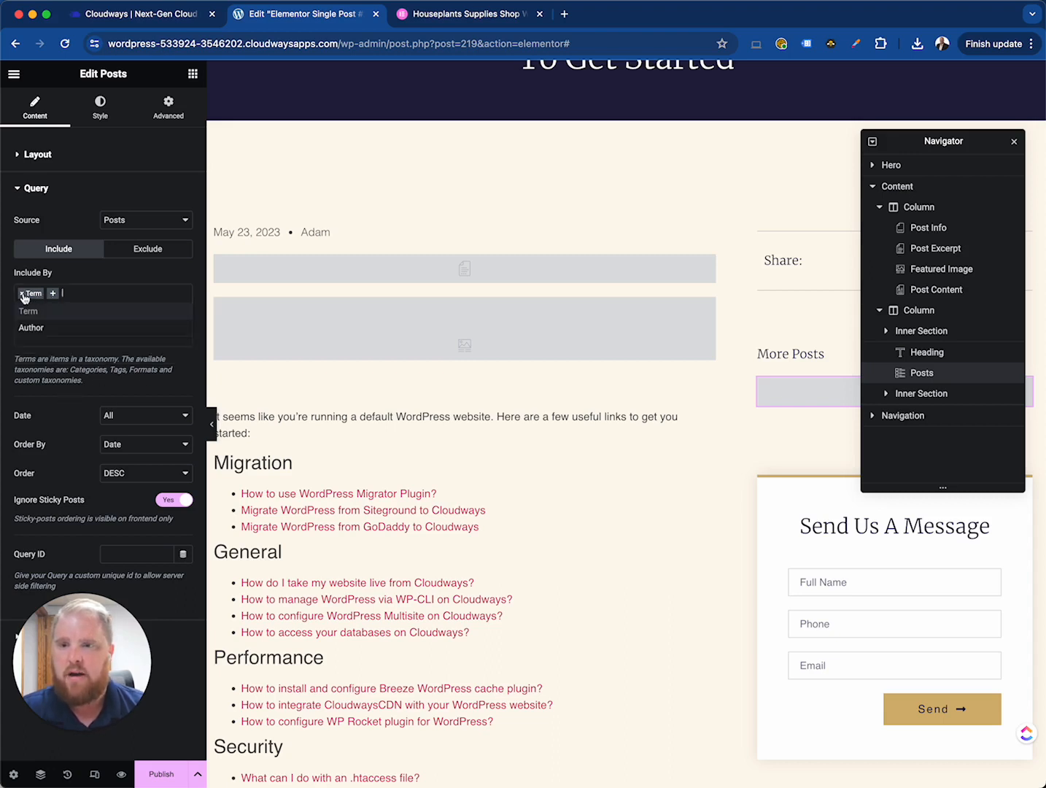
pyautogui.click(56, 329)
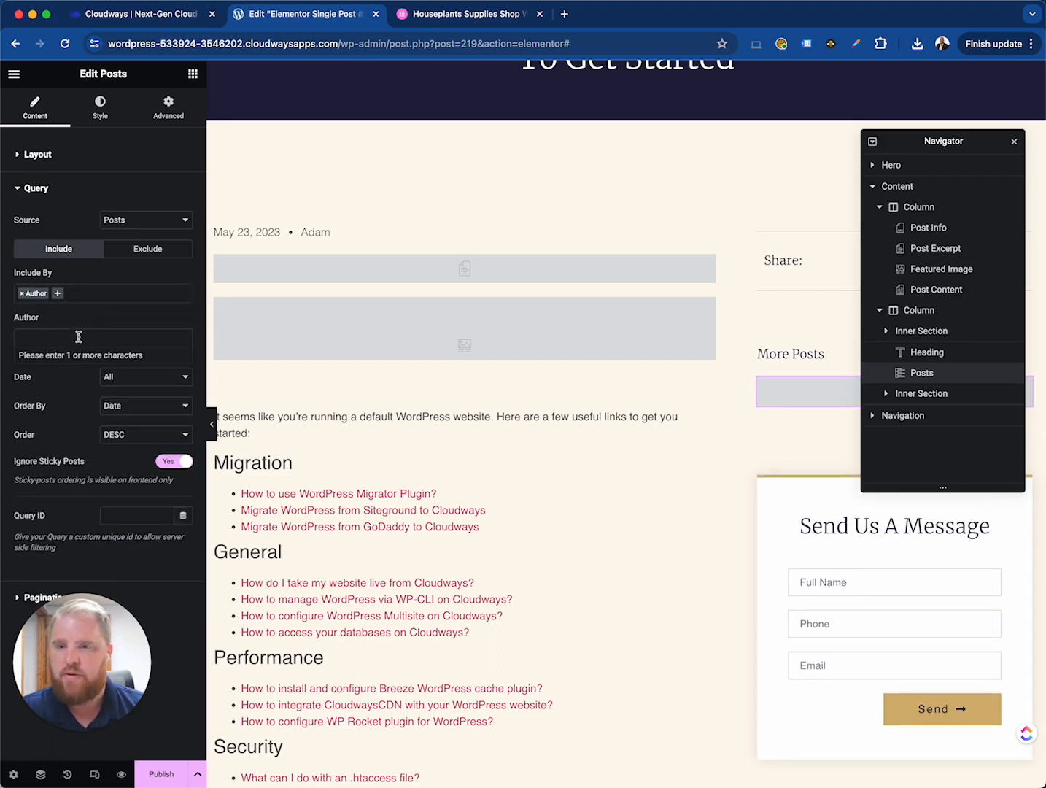
pyautogui.click(22, 295)
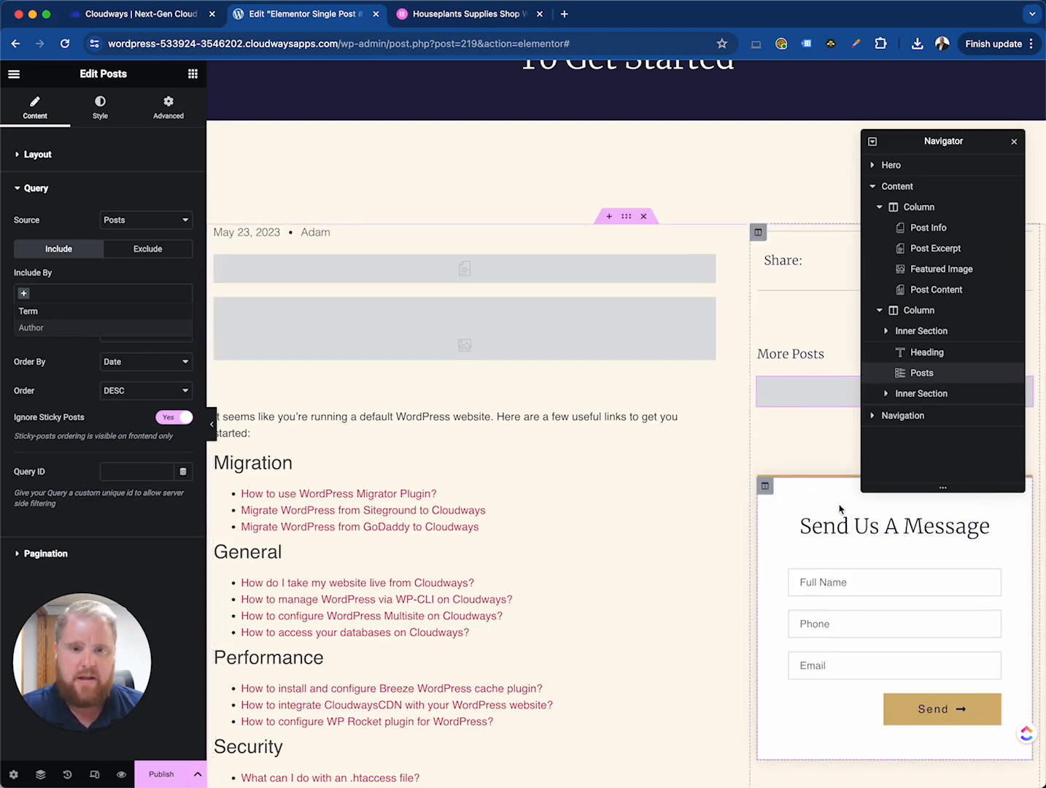
# - Inspect the sidebar form and the Post Navigation widget, then return to the widgets list
pyautogui.click(943, 559)
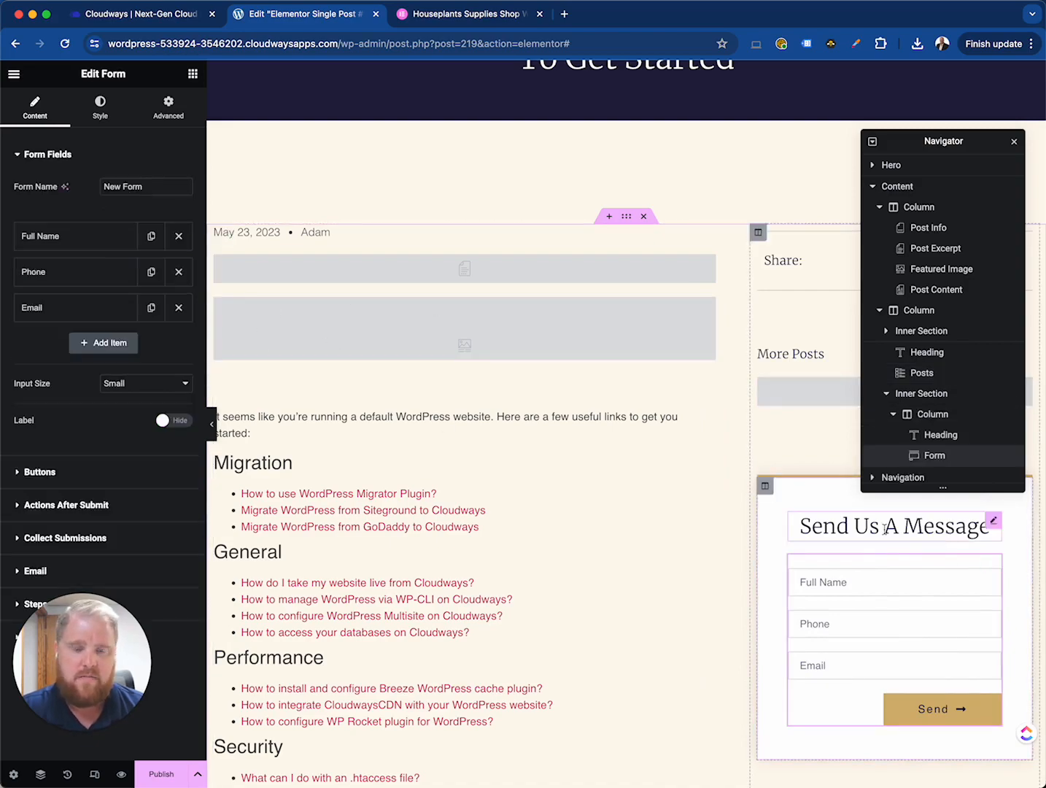
pyautogui.scroll(-15, 696, 520)
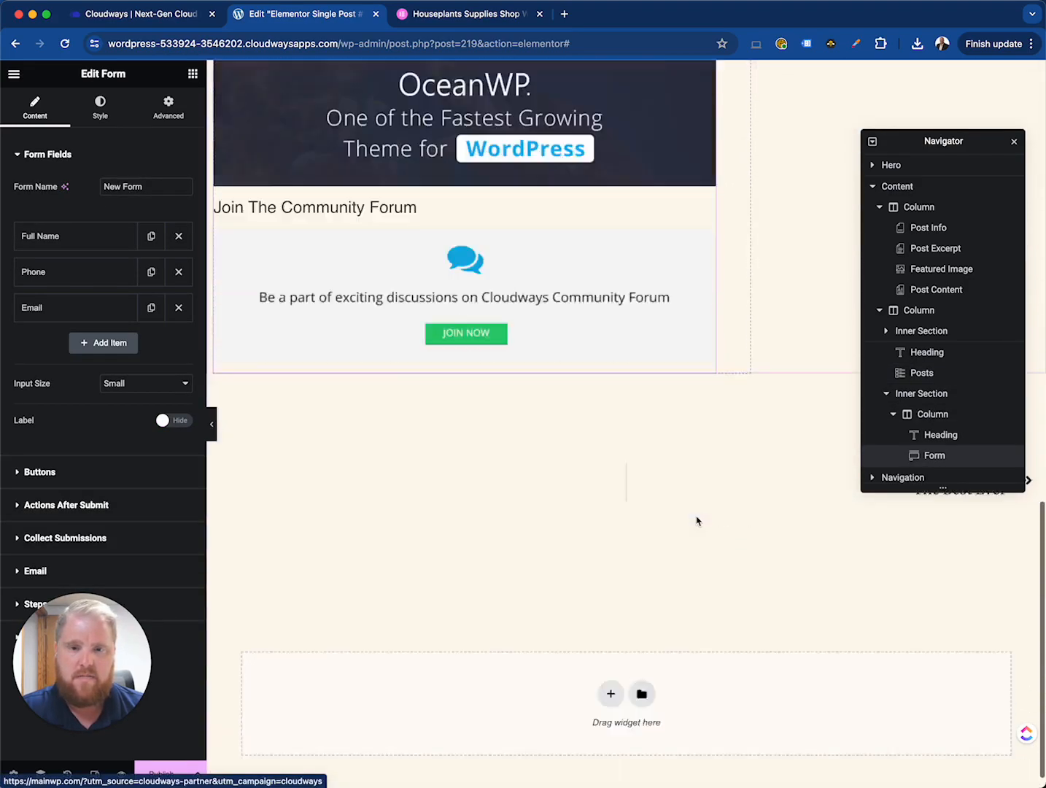
pyautogui.scroll(2, 749, 467)
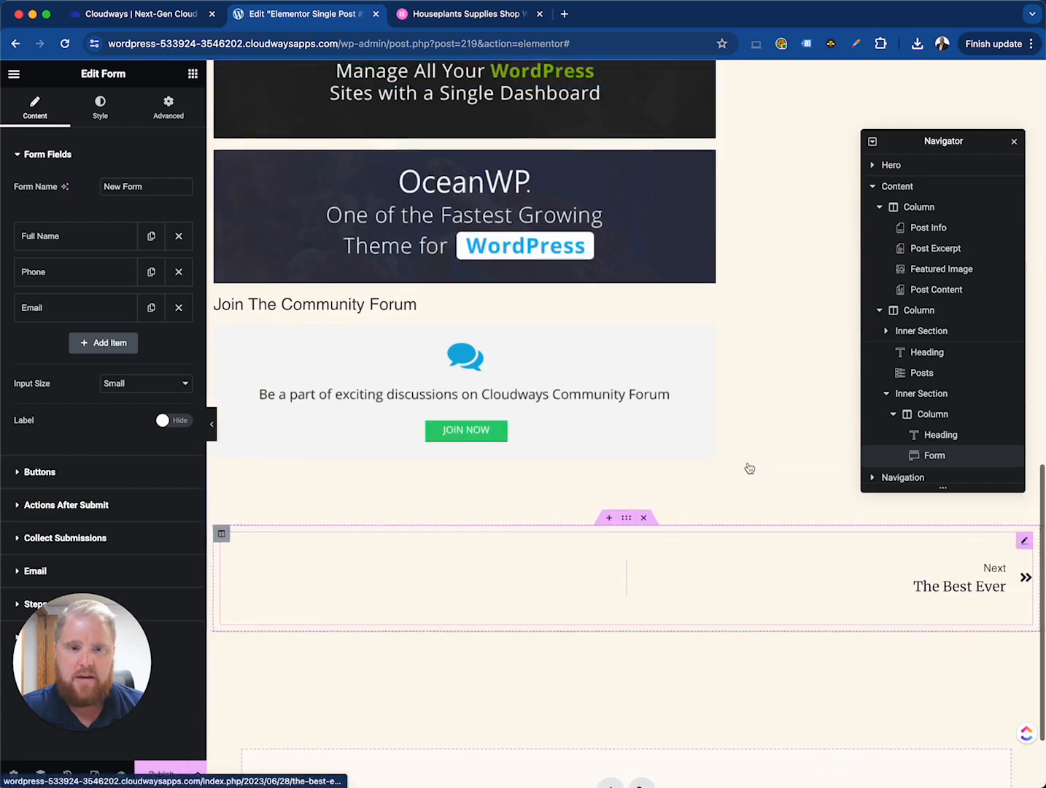
pyautogui.click(912, 558)
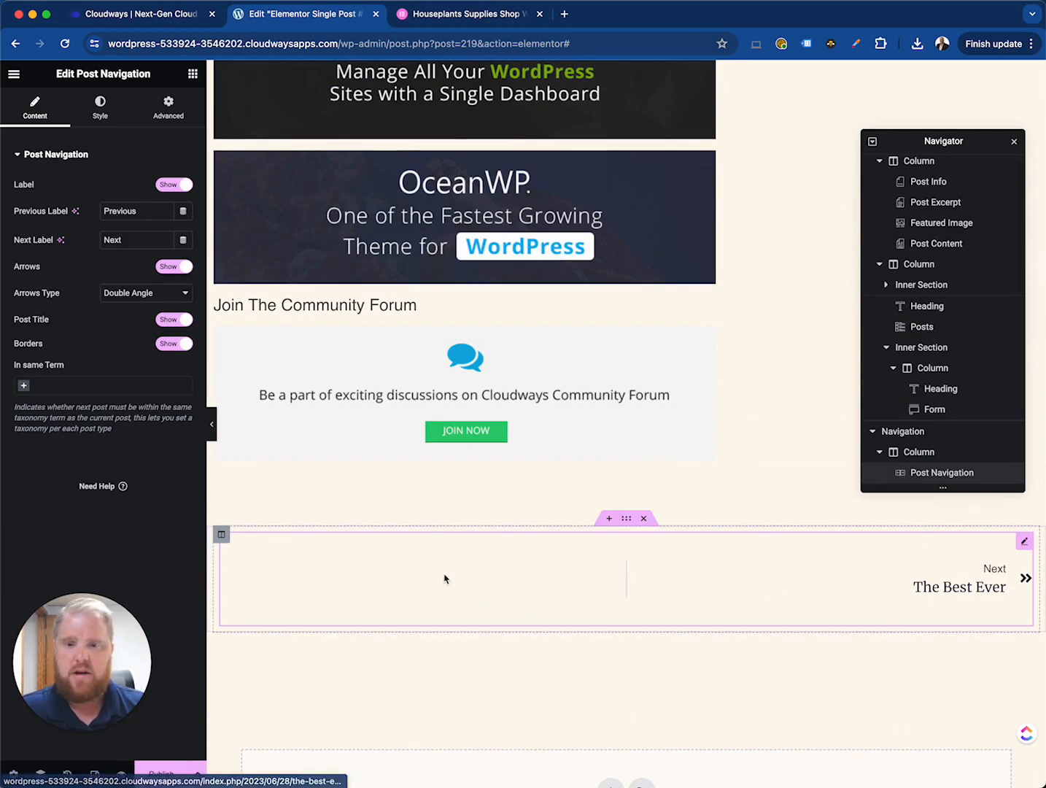
pyautogui.click(192, 77)
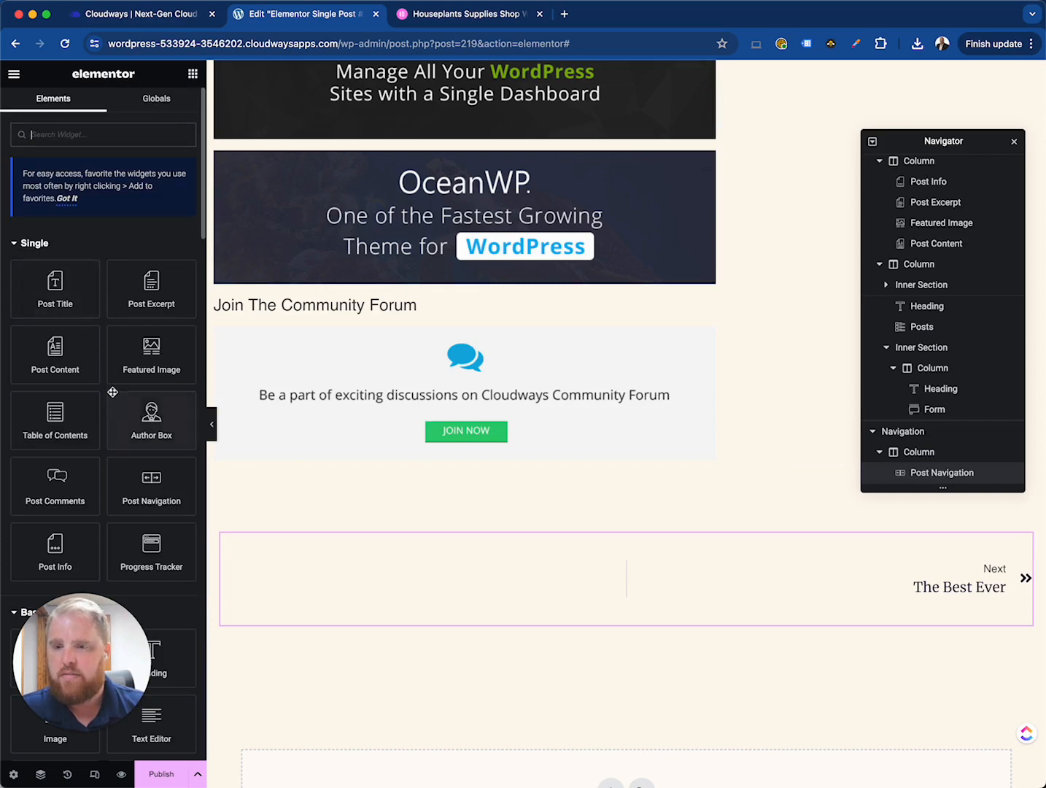
# - Add an Author Box widget at the top of the sidebar column
pyautogui.scroll(-2, 111, 392)
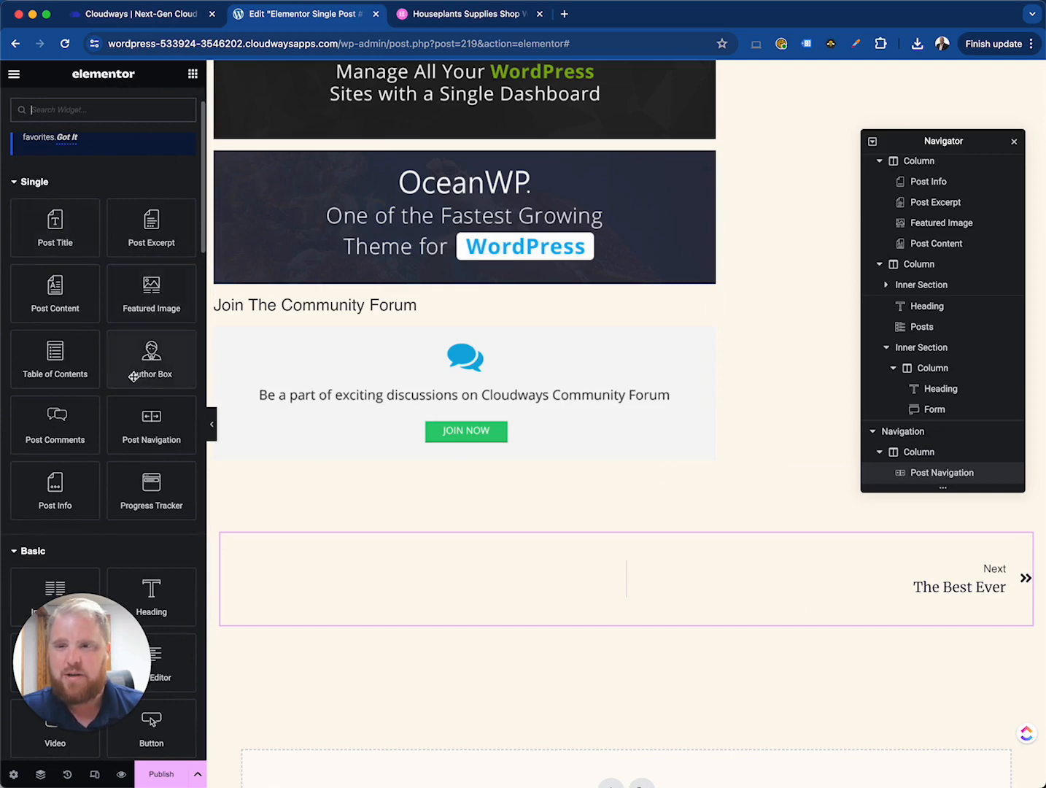
pyautogui.moveTo(151, 367); pyautogui.dragTo(797, 267)
pyautogui.scroll(13, 799, 275)
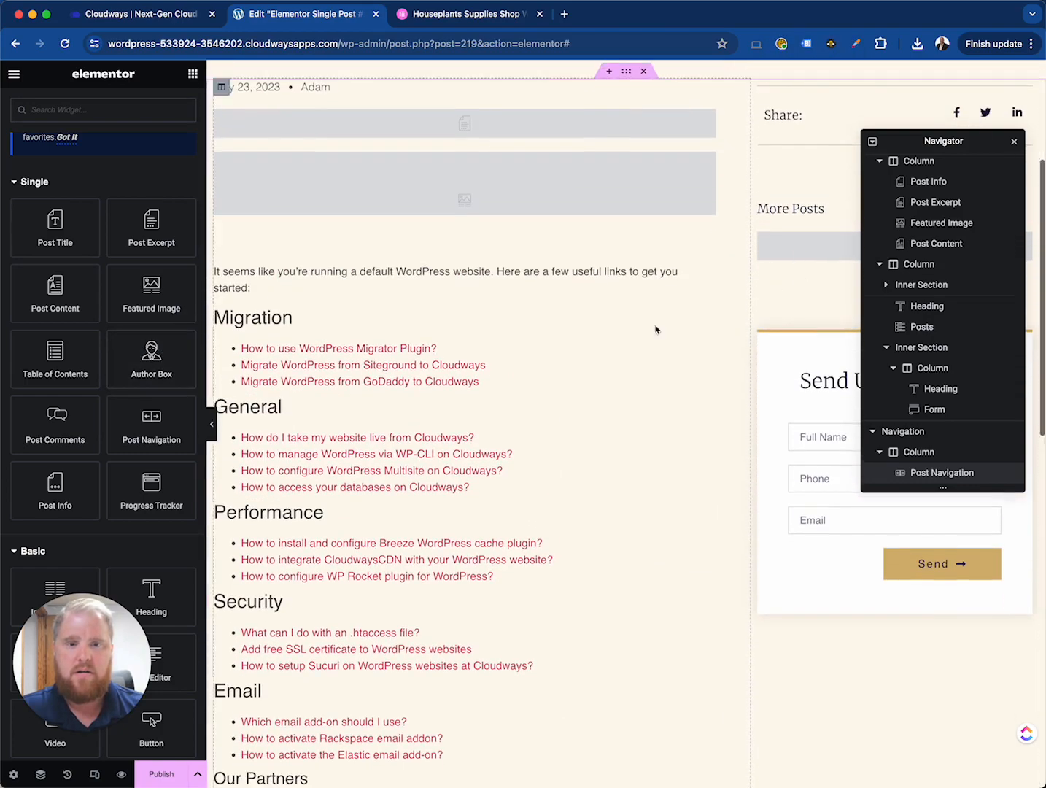
pyautogui.moveTo(131, 360); pyautogui.dragTo(795, 92)
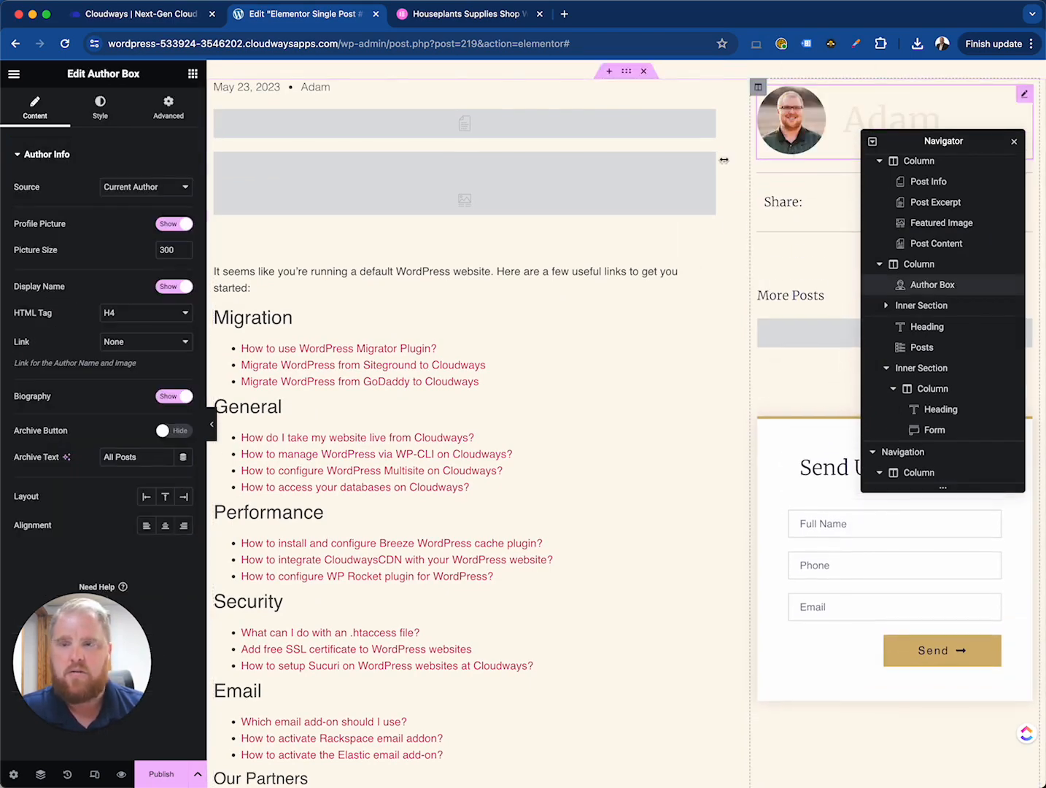
# - Insert a Table of Contents widget between the Featured Image and the Post Content
pyautogui.click(193, 75)
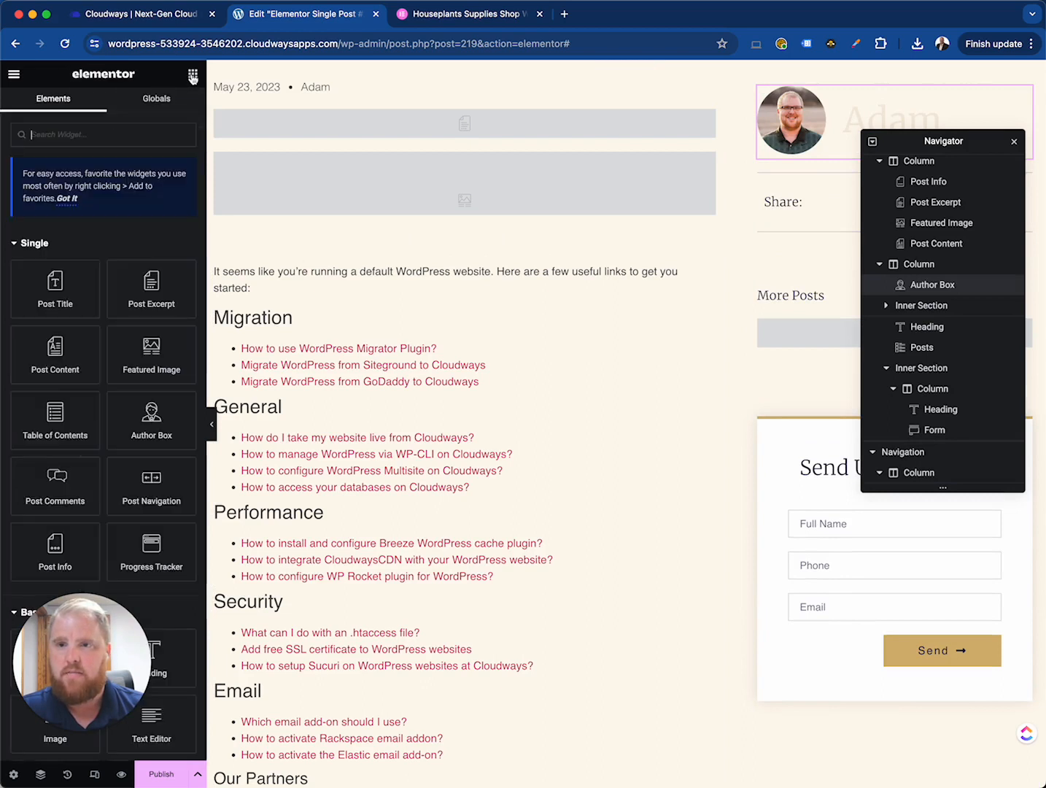
pyautogui.scroll(-3, 129, 411)
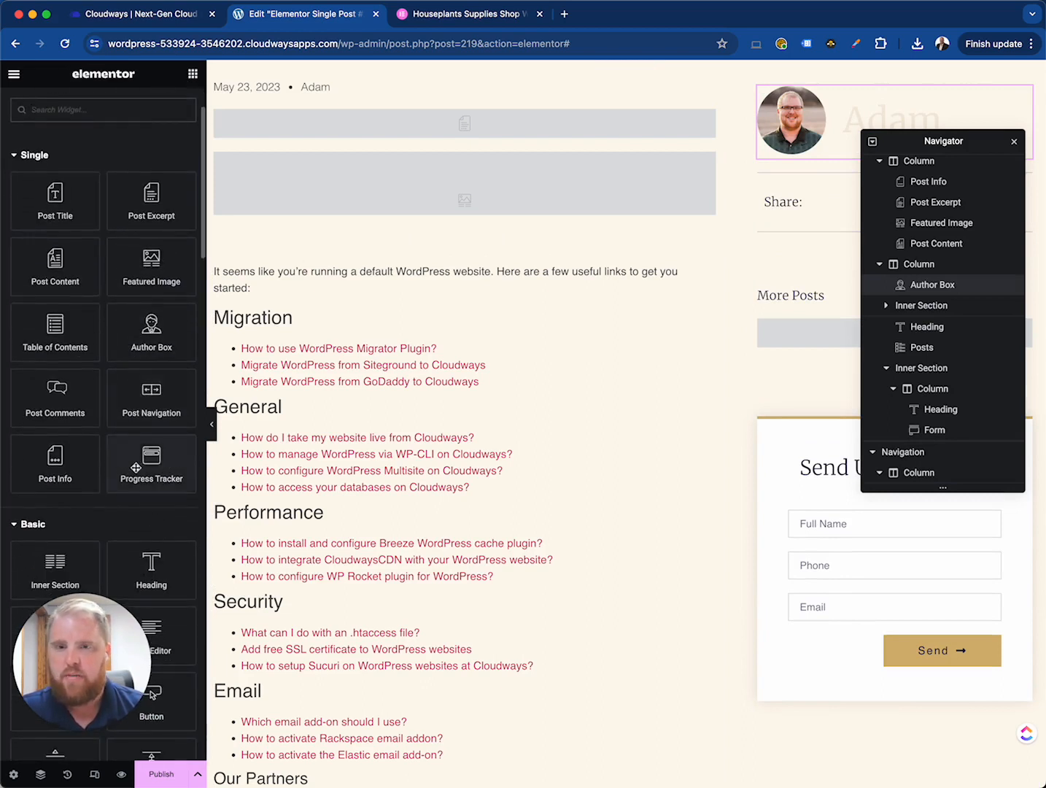
pyautogui.scroll(5, 327, 434)
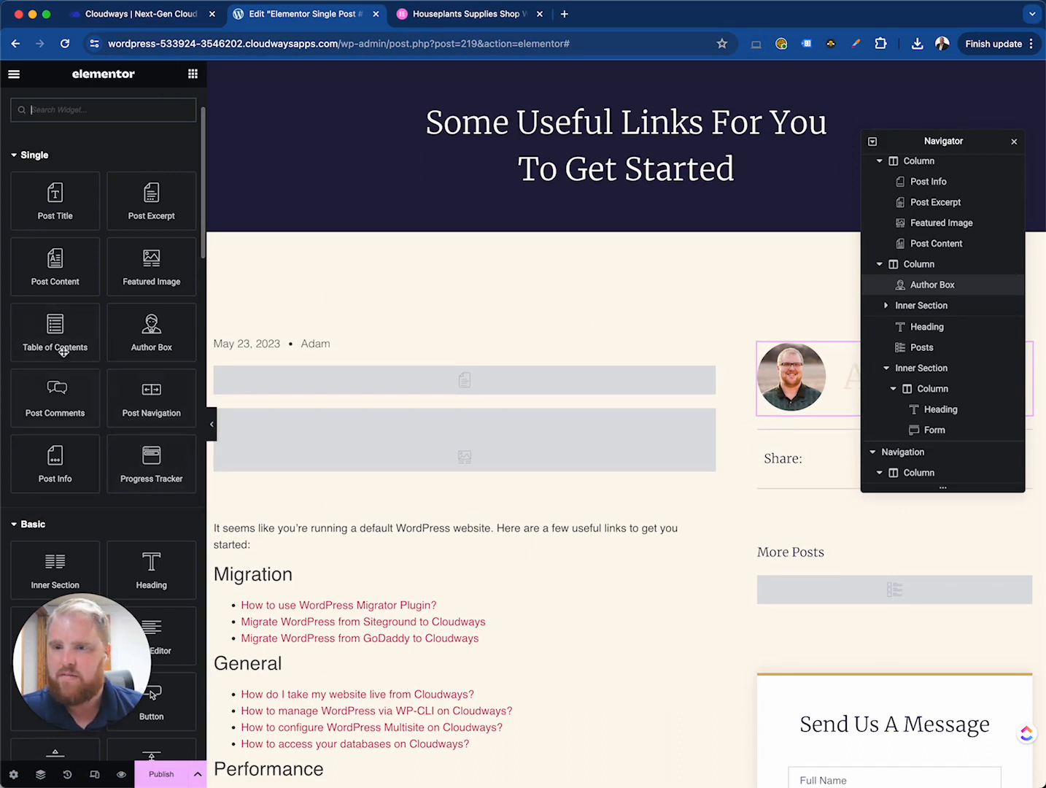
pyautogui.moveTo(52, 329); pyautogui.dragTo(341, 476)
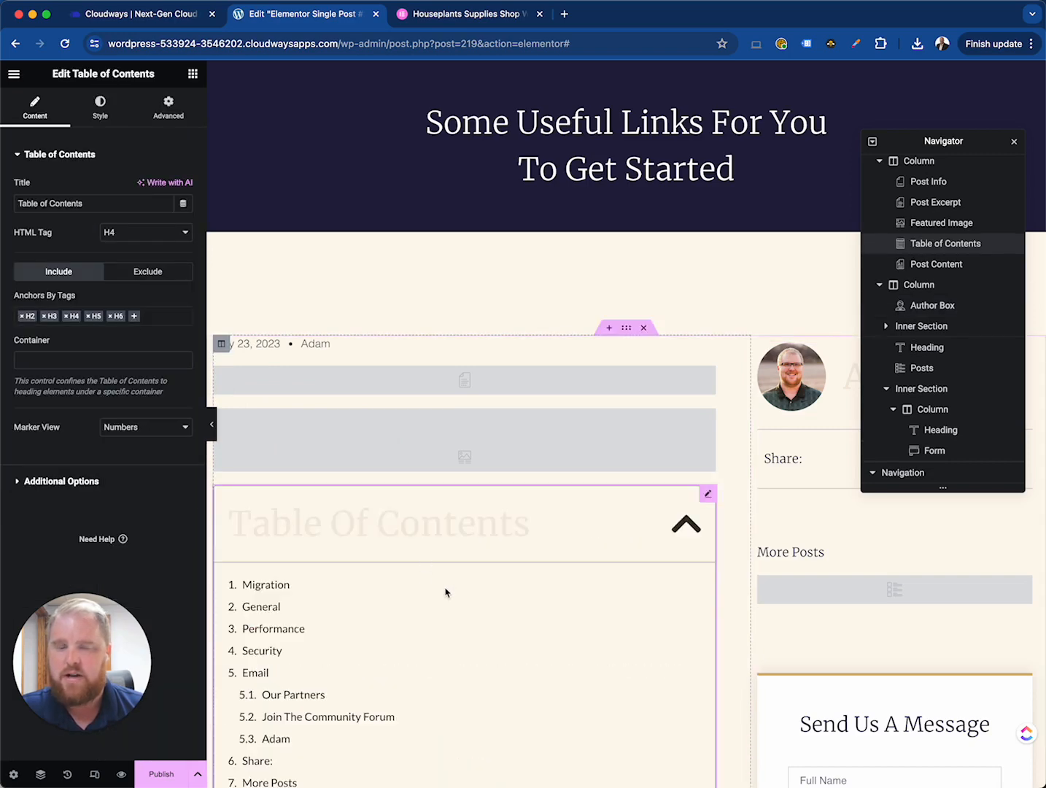
# - Add a Post Comments widget below the post content in the main column
pyautogui.scroll(-5, 446, 584)
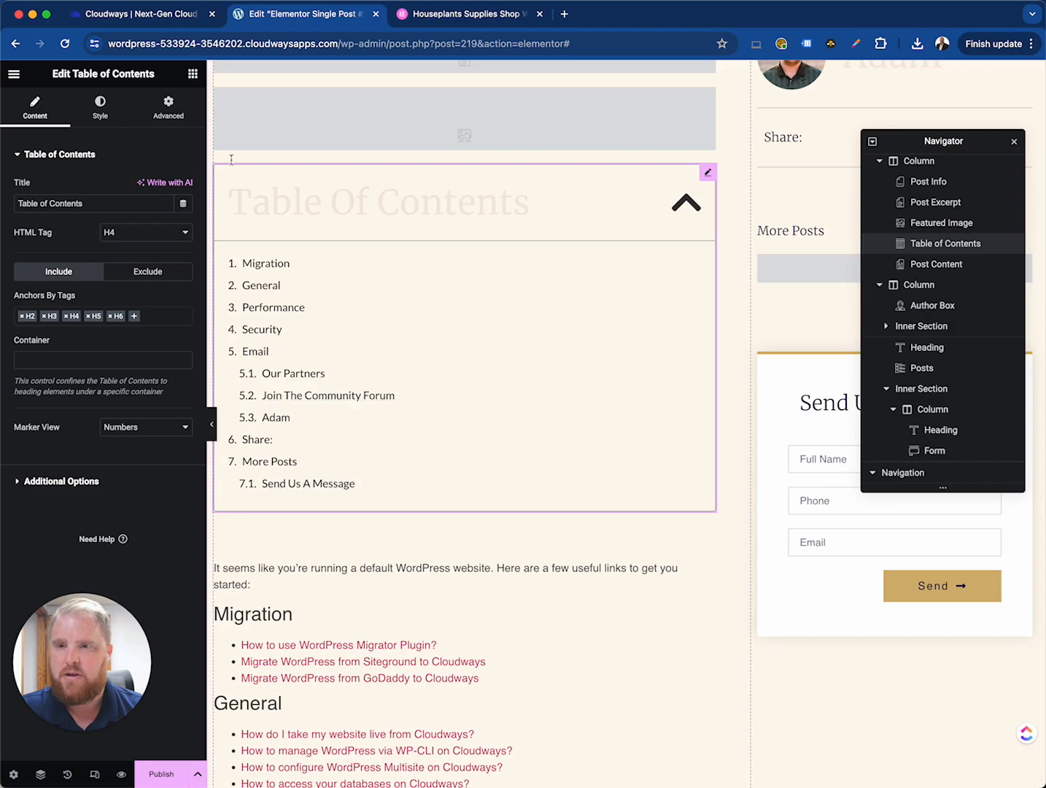
pyautogui.click(192, 73)
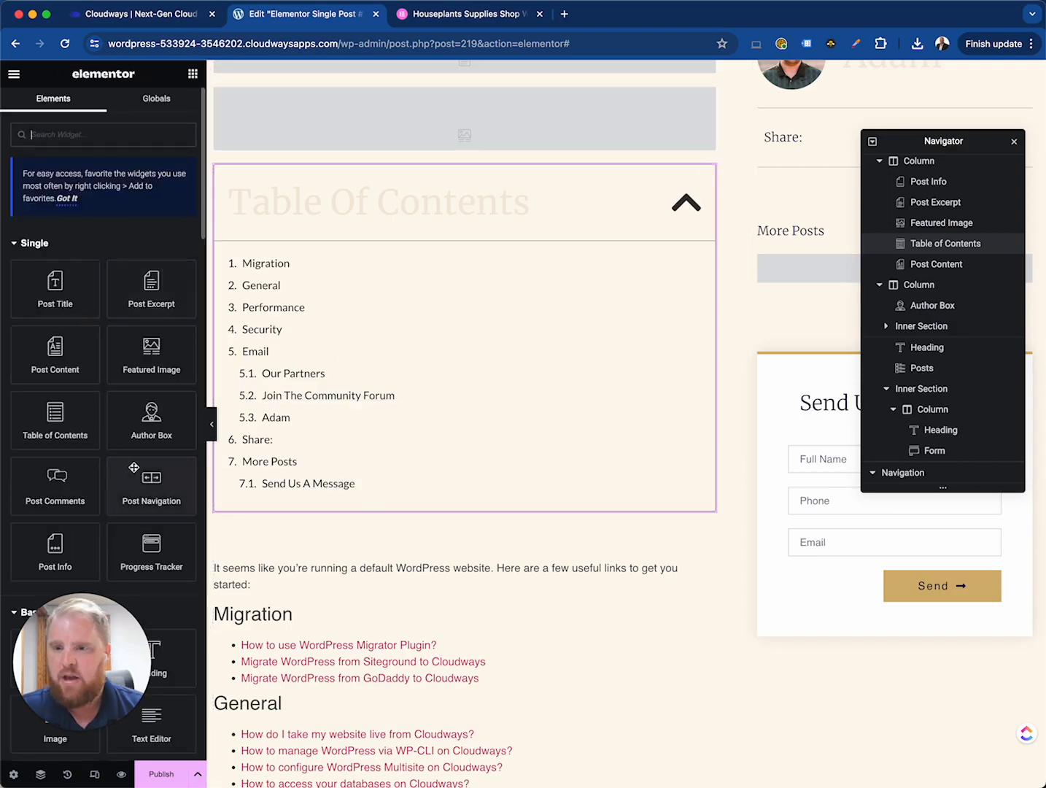
pyautogui.scroll(-2, 117, 467)
pyautogui.scroll(-10, 451, 562)
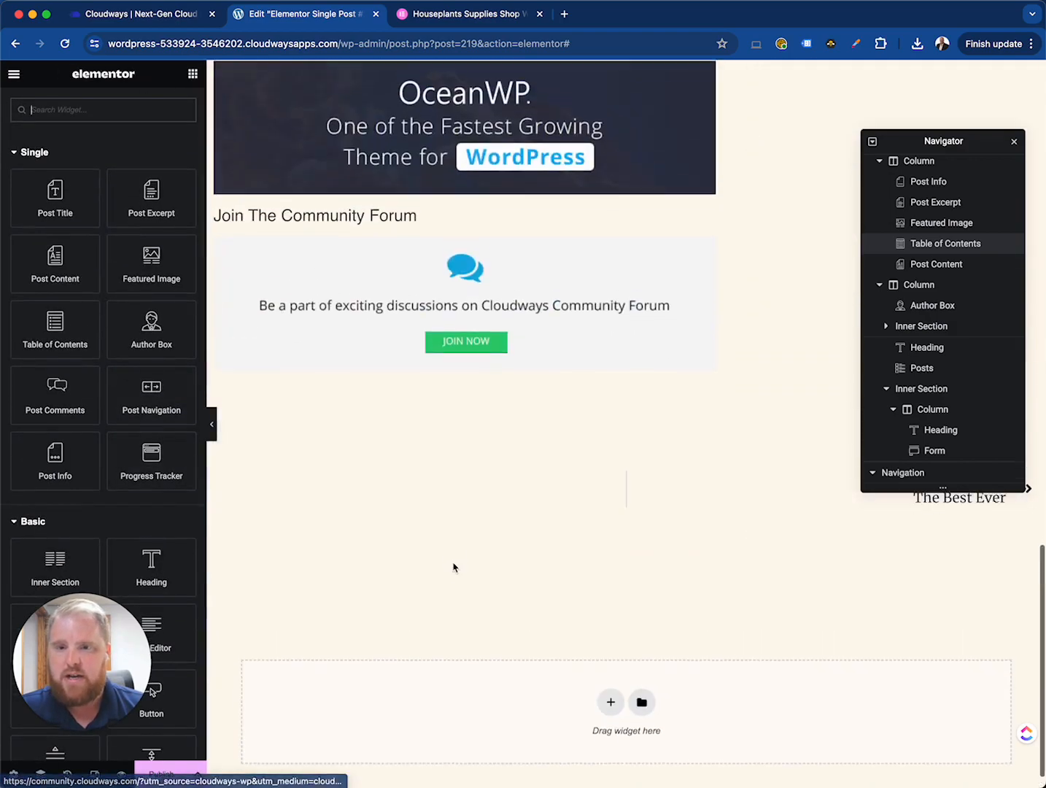
pyautogui.moveTo(46, 408); pyautogui.dragTo(369, 379)
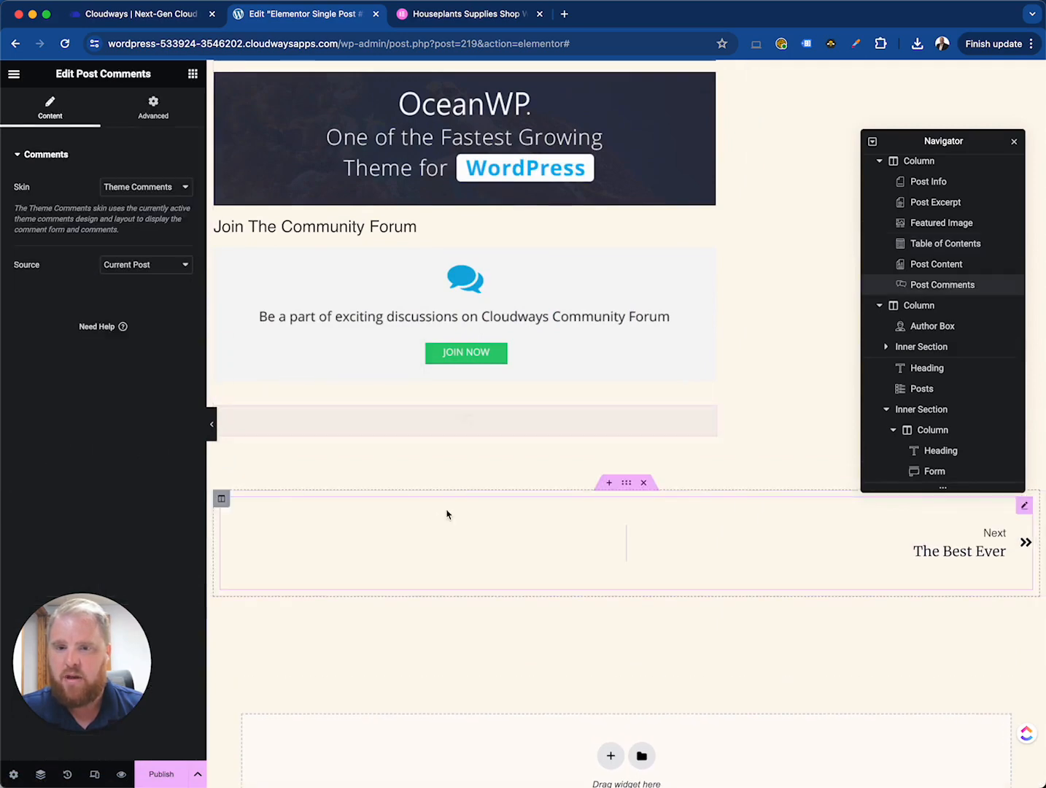
# - Browse the Single, Basic, Pro and General widgets available in the widgets panel
pyautogui.scroll(-3, 444, 595)
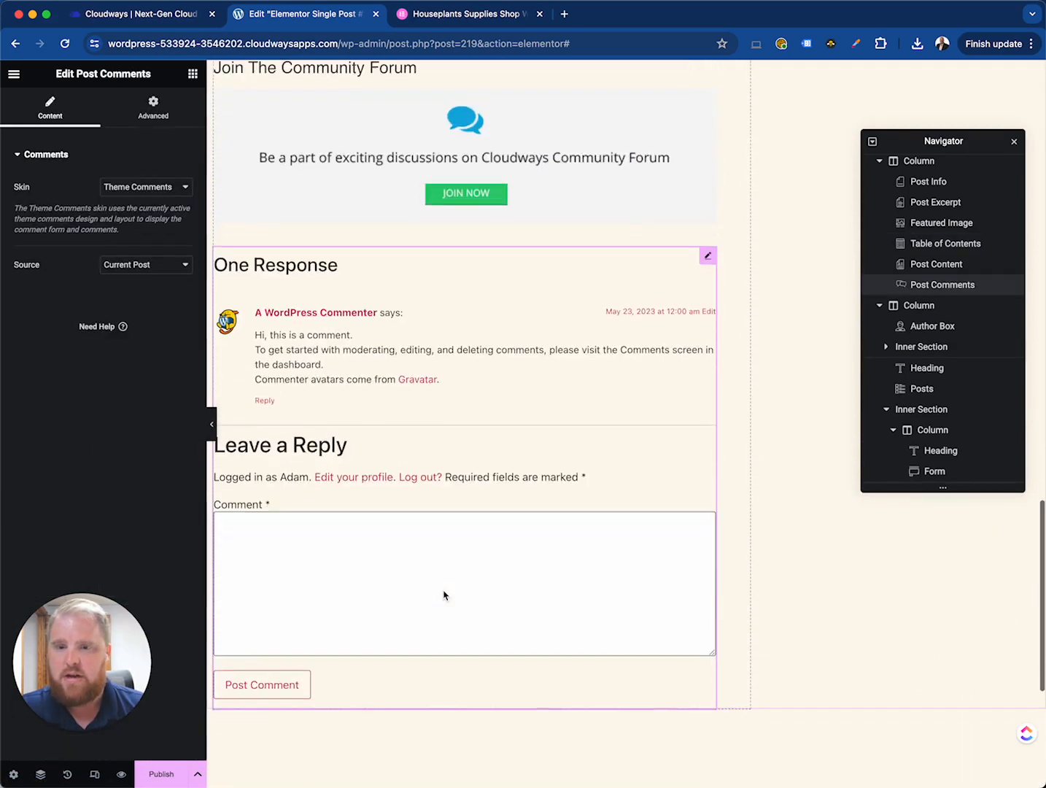
pyautogui.click(194, 75)
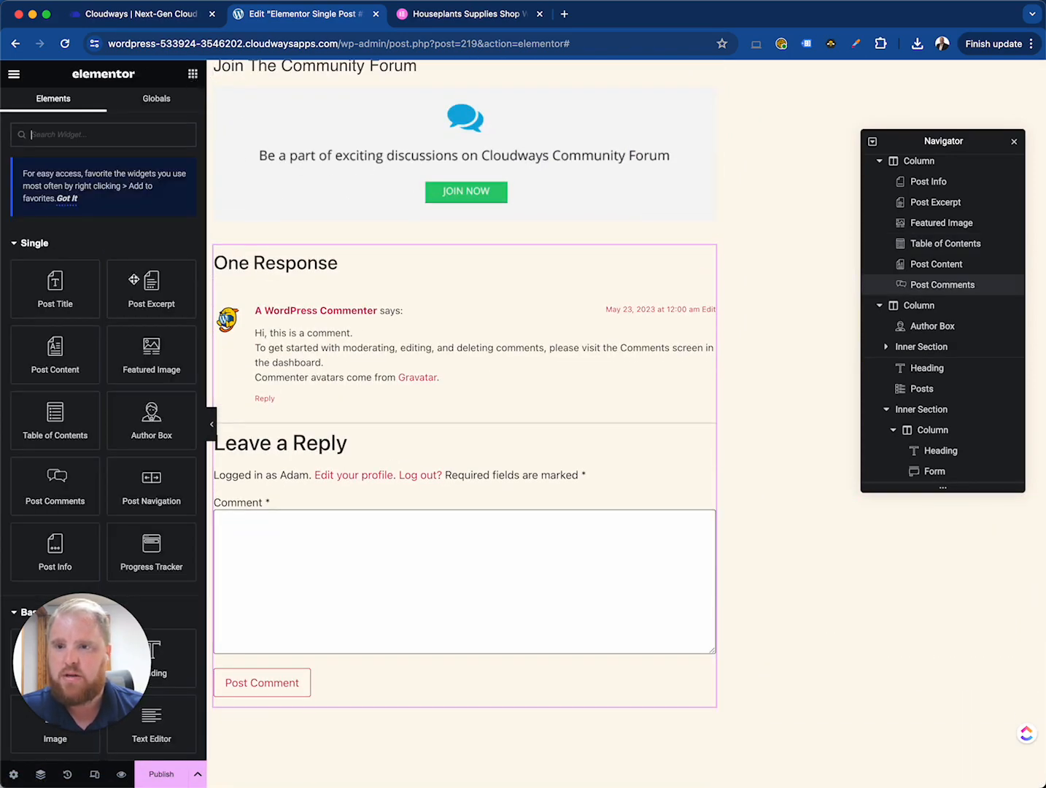
pyautogui.scroll(-3, 109, 459)
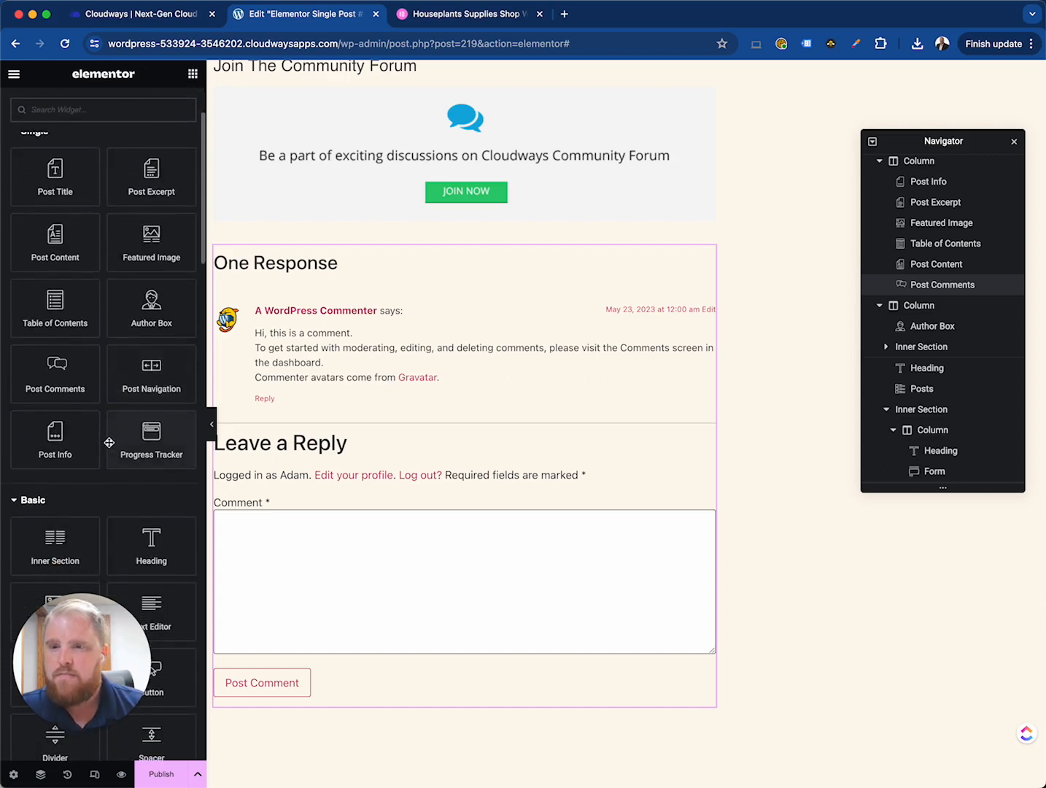
pyautogui.scroll(1, 110, 443)
pyautogui.scroll(1, 106, 447)
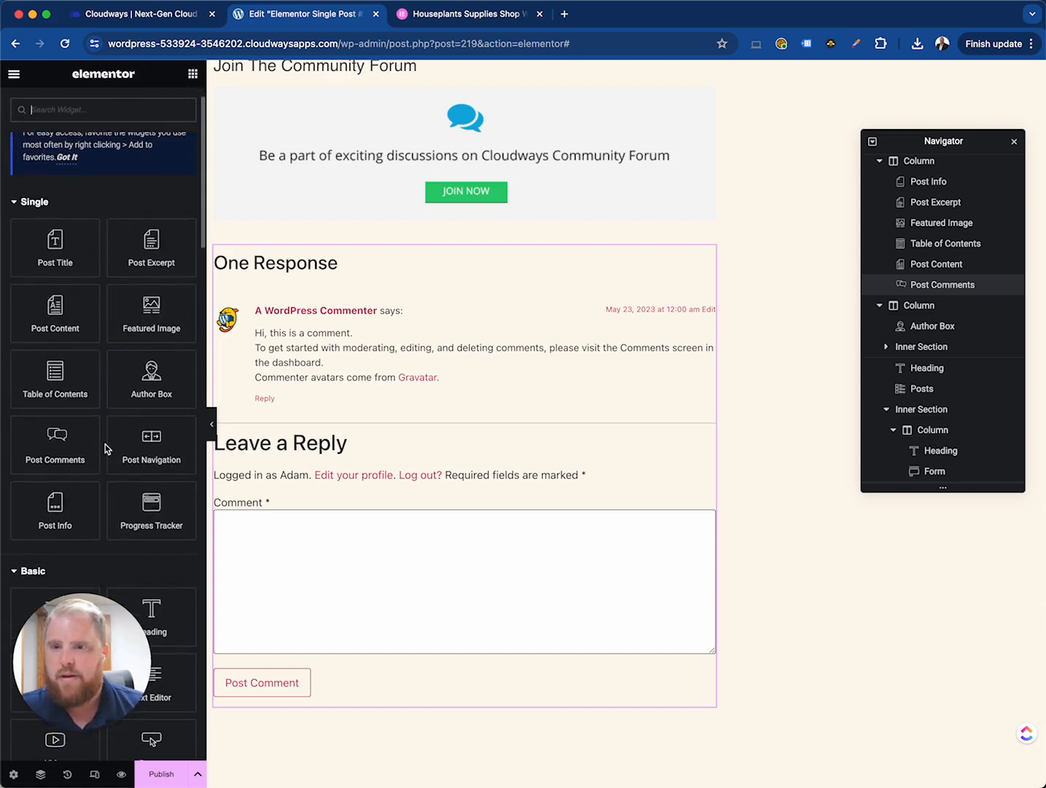
pyautogui.scroll(-6, 106, 447)
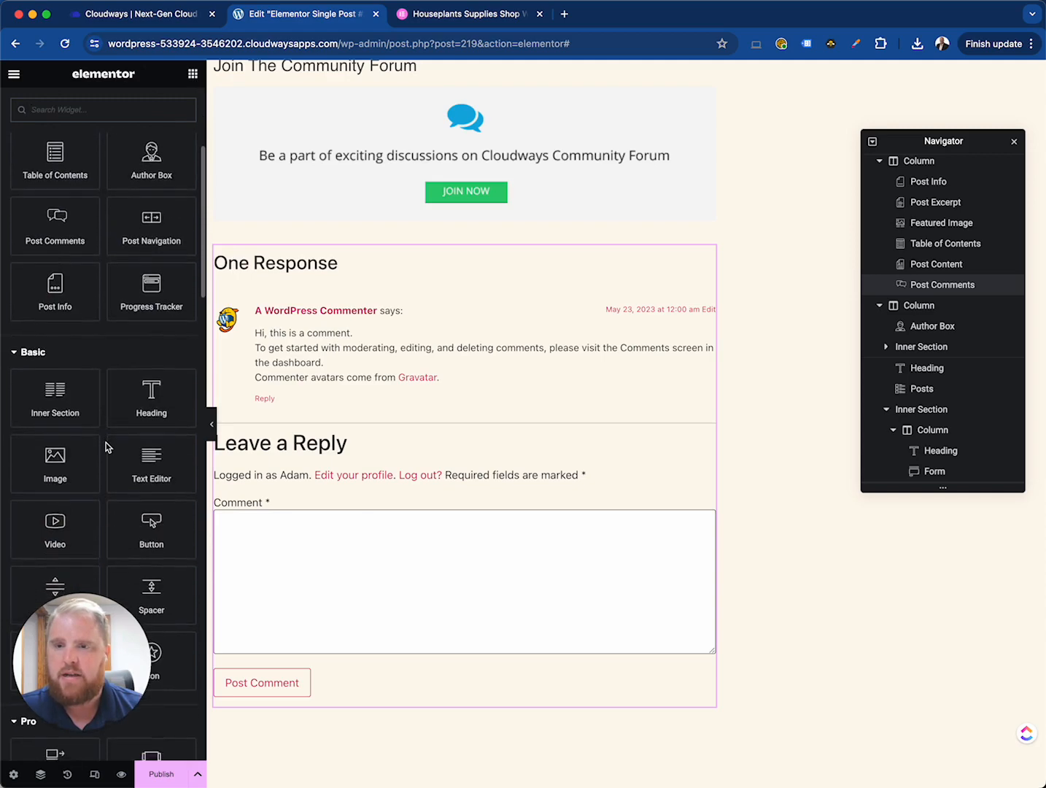
pyautogui.scroll(-9, 105, 448)
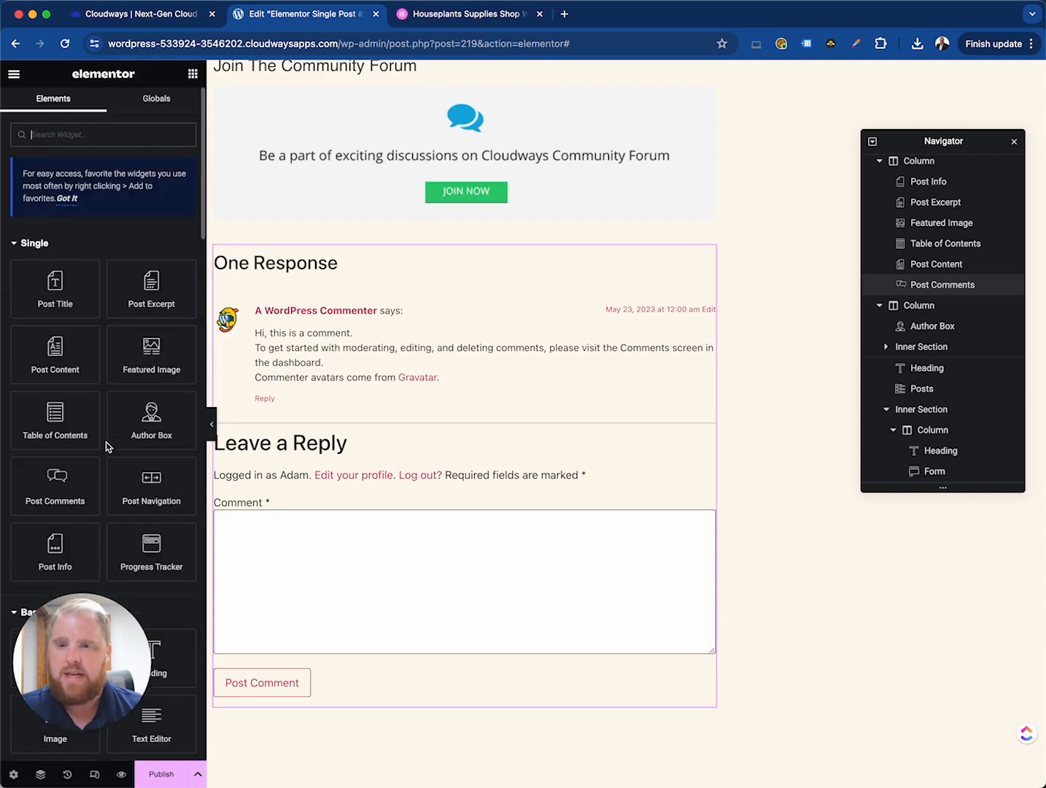
pyautogui.scroll(-6, 393, 553)
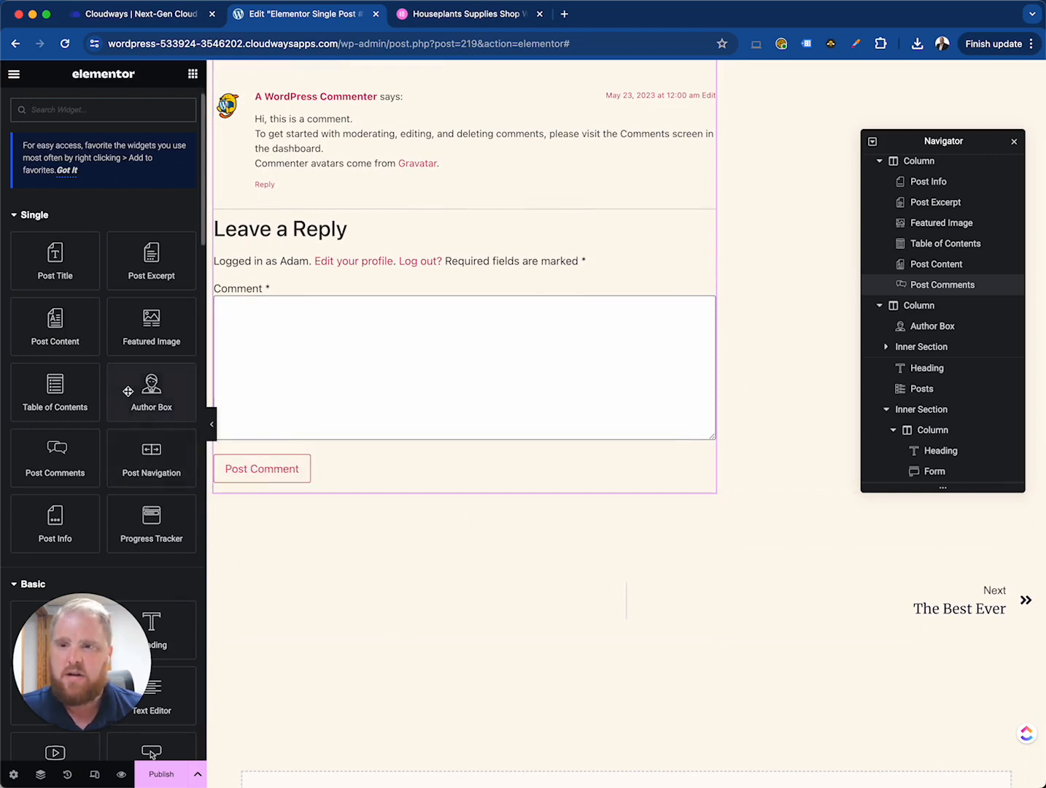
pyautogui.scroll(-6, 132, 394)
pyautogui.scroll(-10, 129, 391)
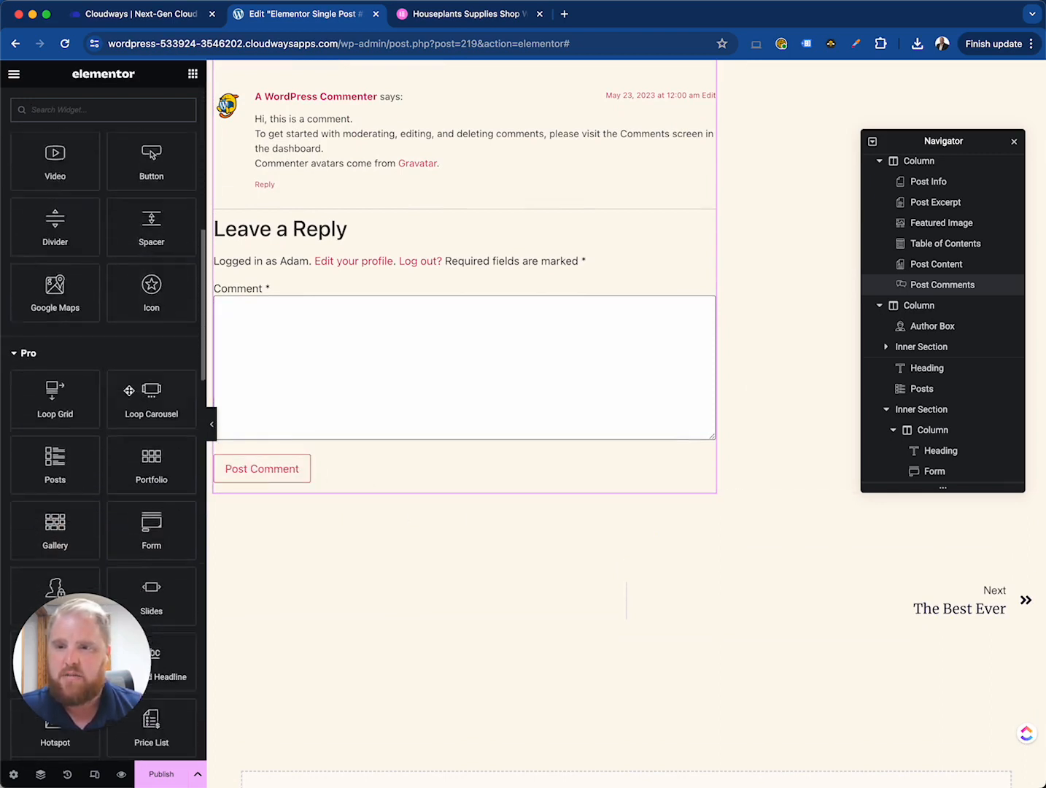
pyautogui.scroll(15, 130, 390)
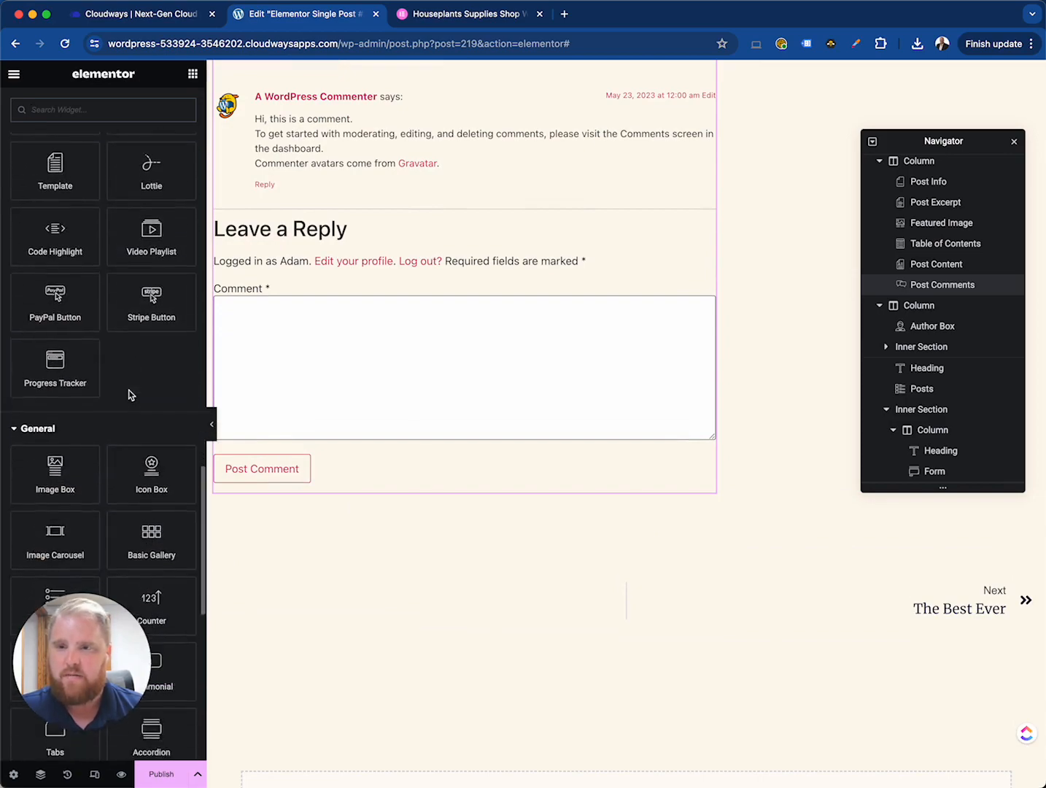
pyautogui.scroll(20, 535, 417)
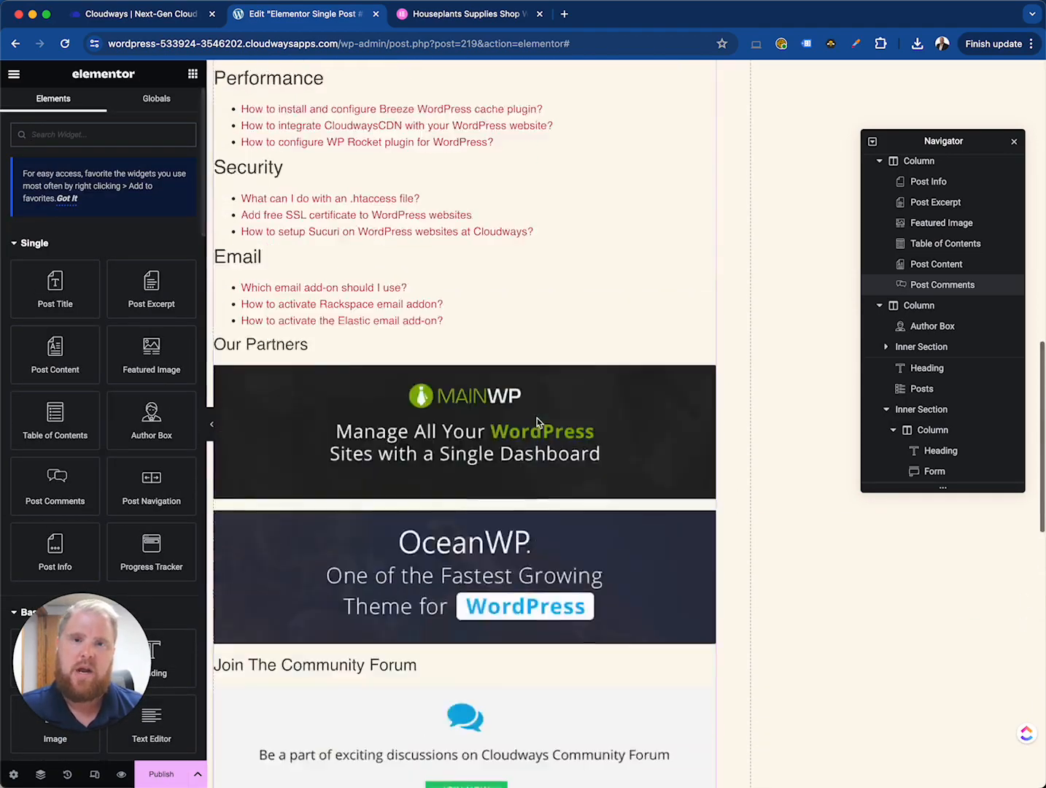
# - Publish the template and add a display condition that includes all Posts
pyautogui.click(160, 774)
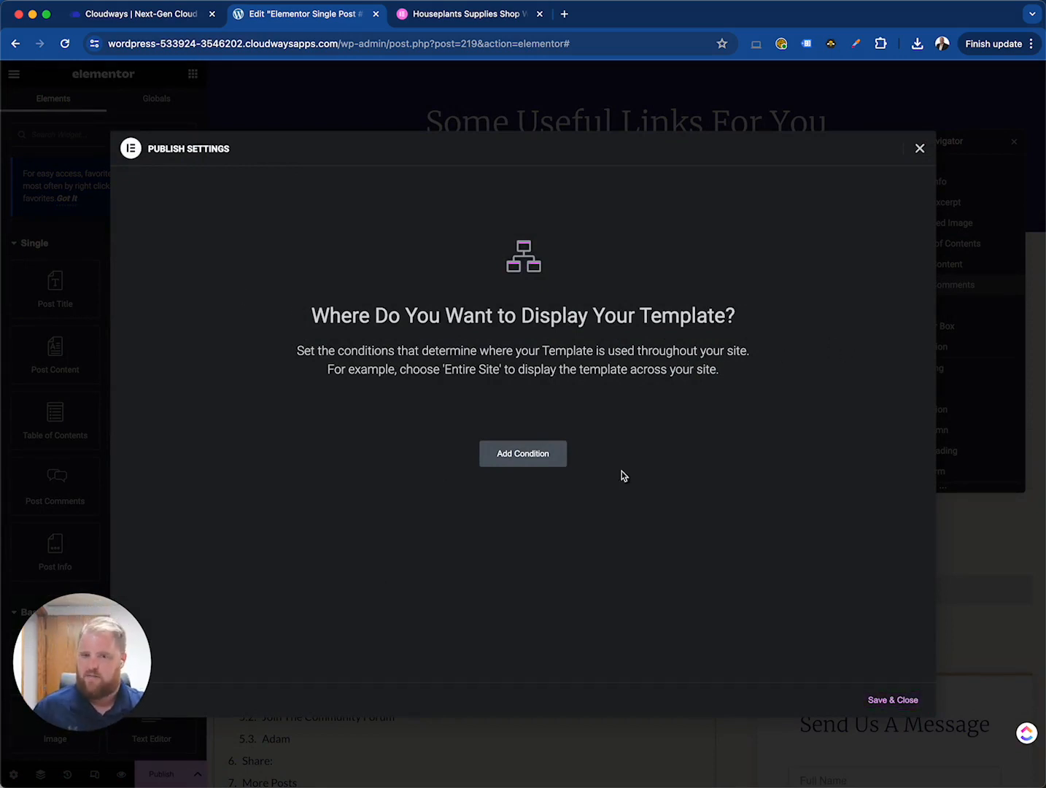
pyautogui.click(514, 464)
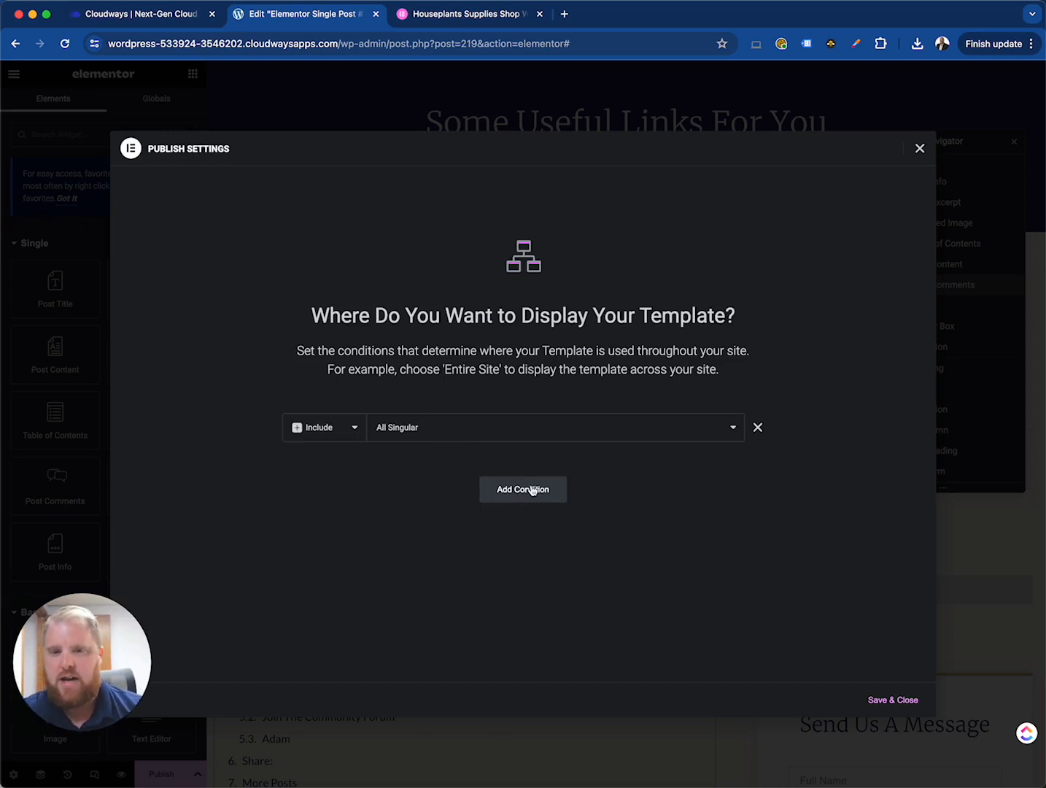
pyautogui.click(445, 436)
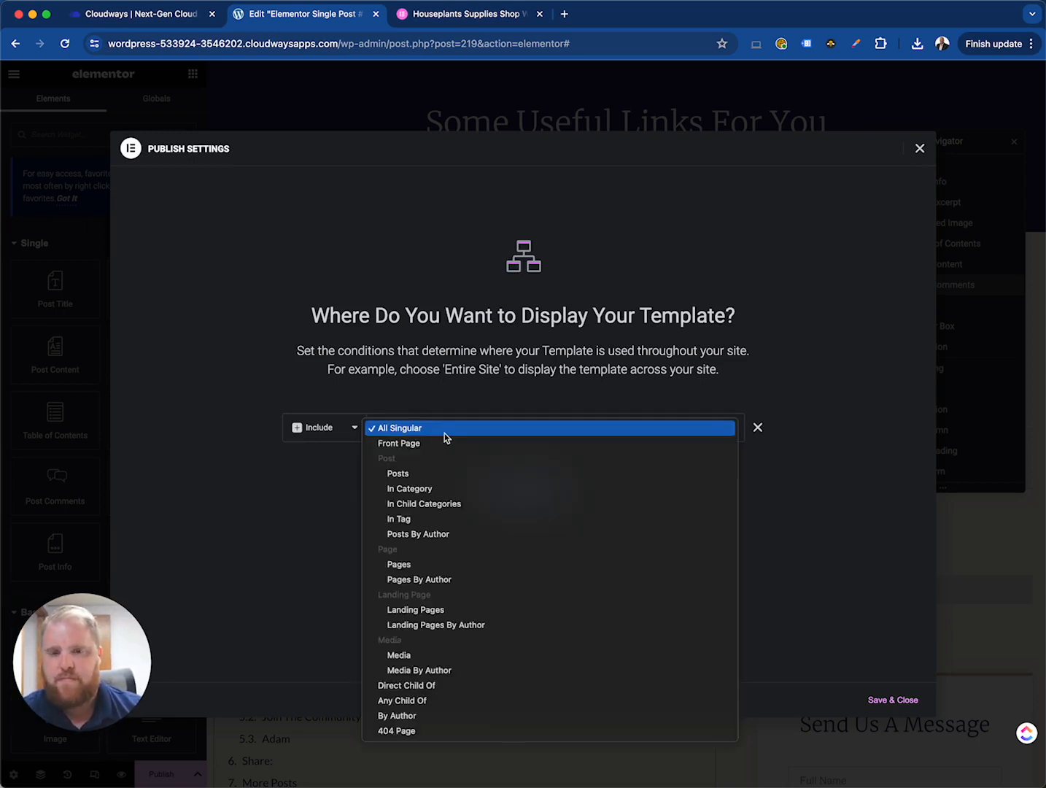
pyautogui.click(411, 476)
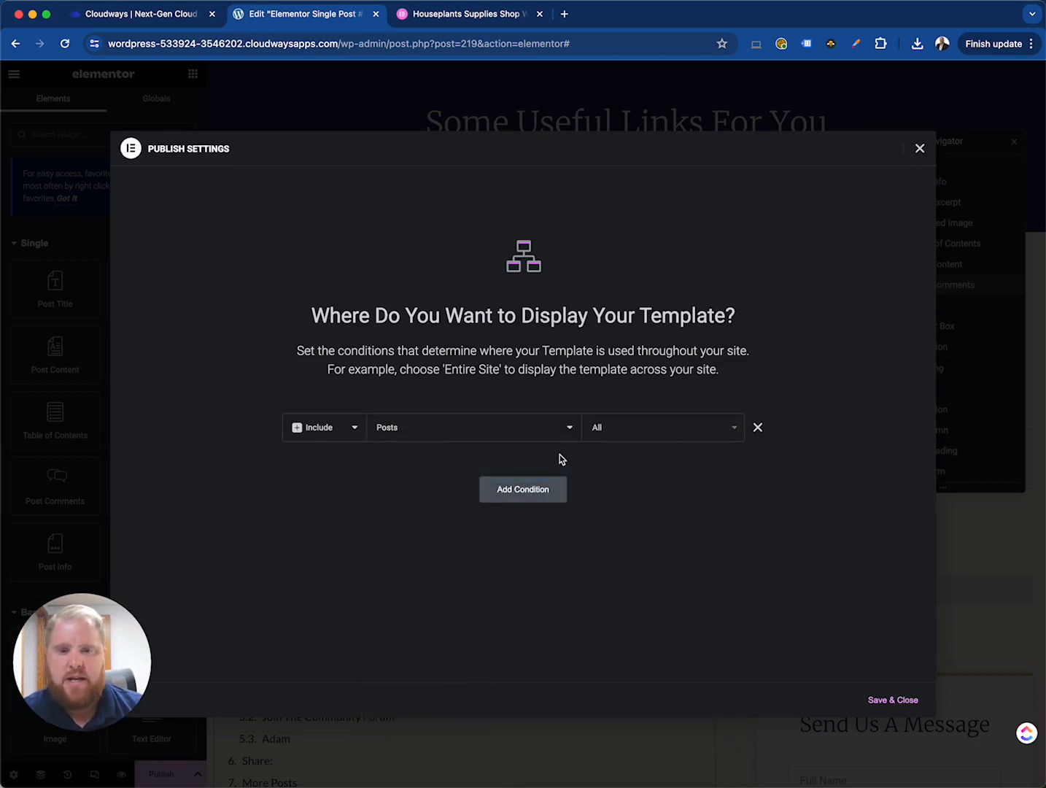
pyautogui.click(642, 438)
pyautogui.click(643, 441)
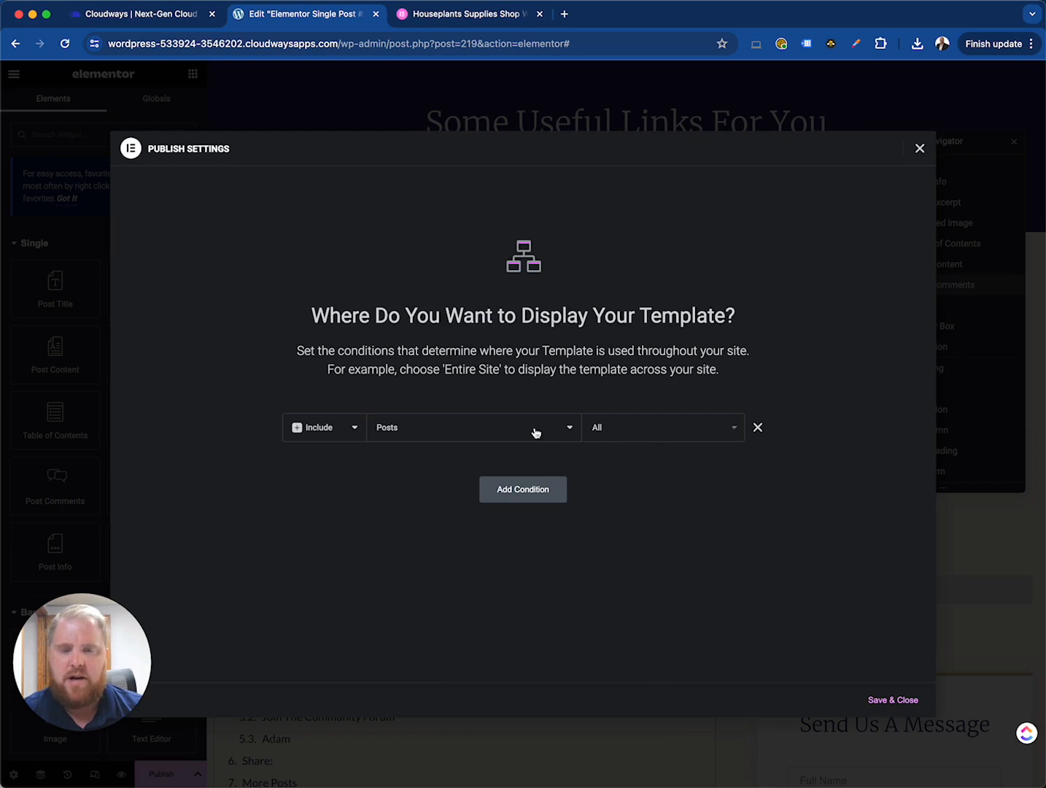
# - Add a second condition set to Exclude posts In Category, then remove that condition
pyautogui.click(549, 489)
pyautogui.click(350, 464)
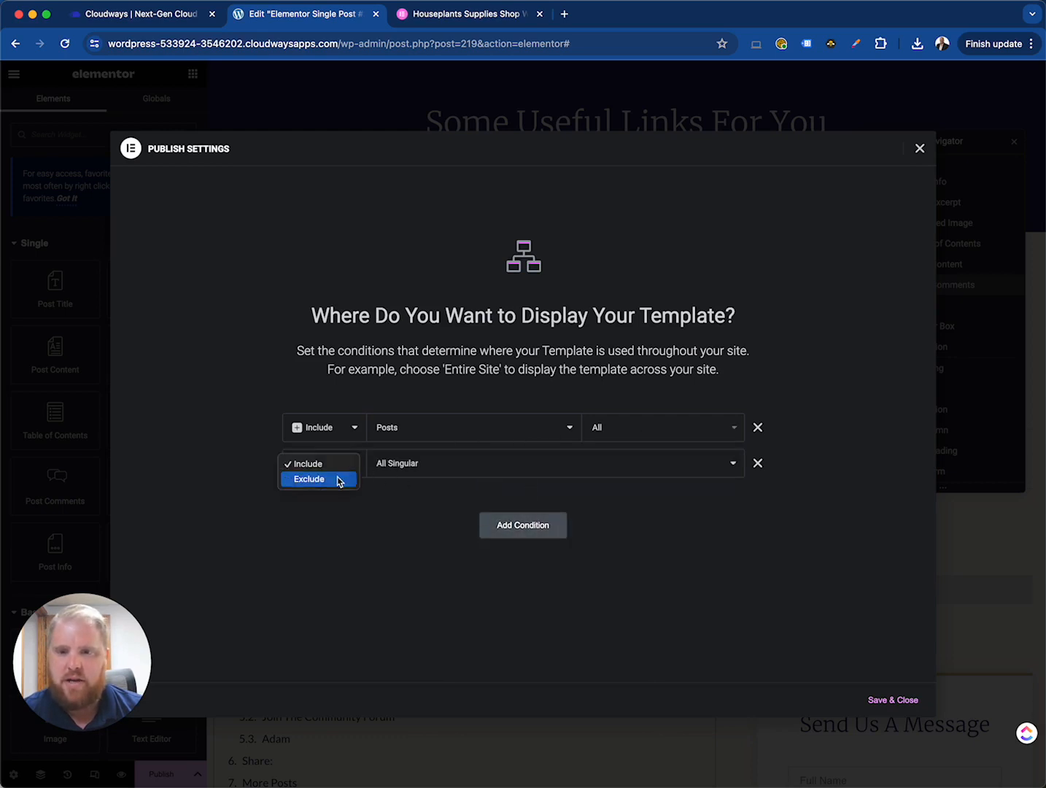
pyautogui.click(339, 479)
pyautogui.click(467, 471)
pyautogui.click(429, 514)
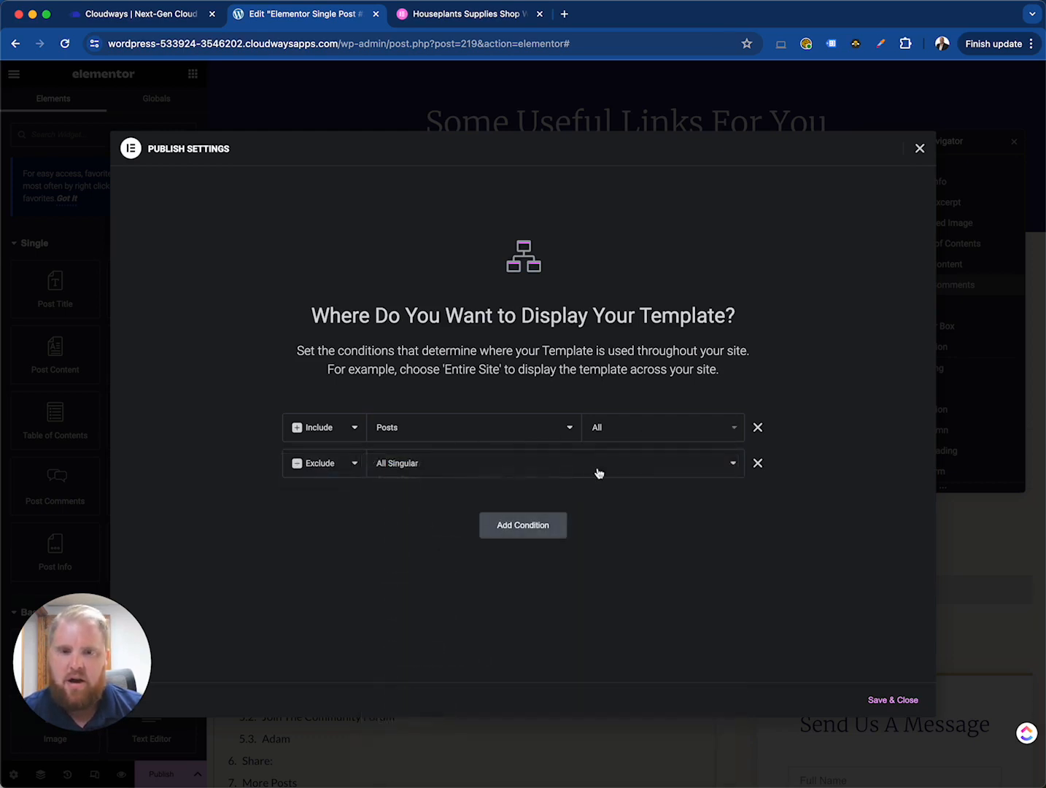
pyautogui.click(594, 472)
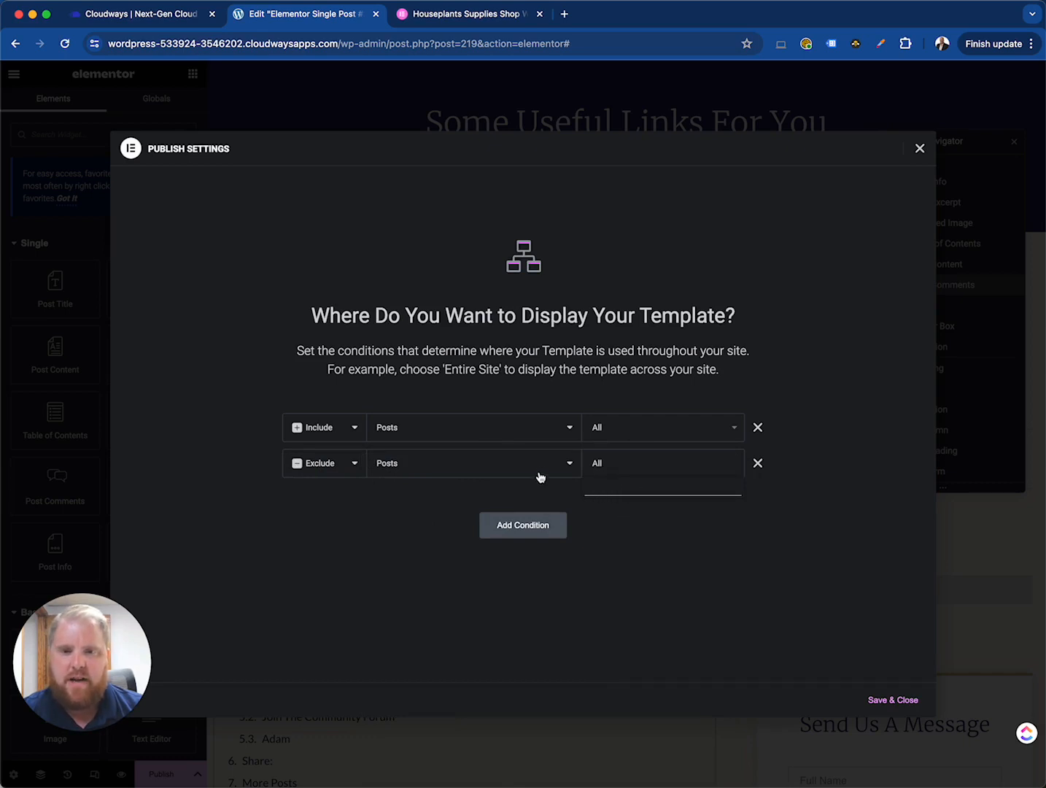
pyautogui.click(411, 575)
pyautogui.click(456, 475)
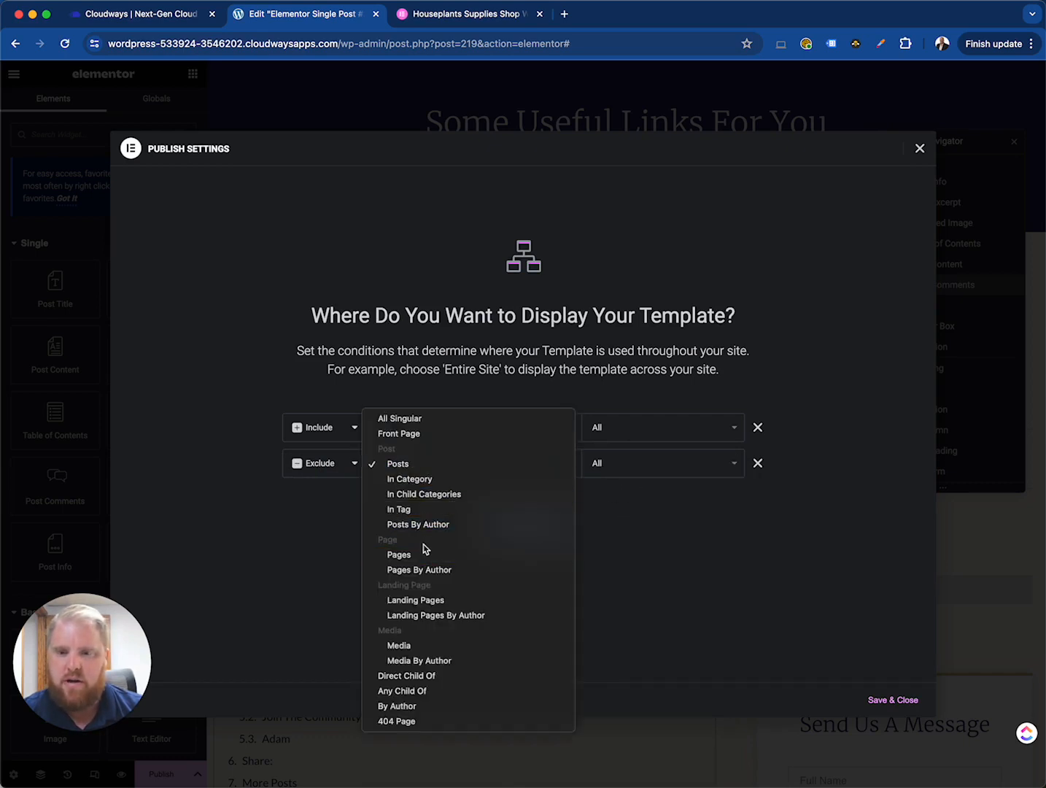
pyautogui.click(550, 480)
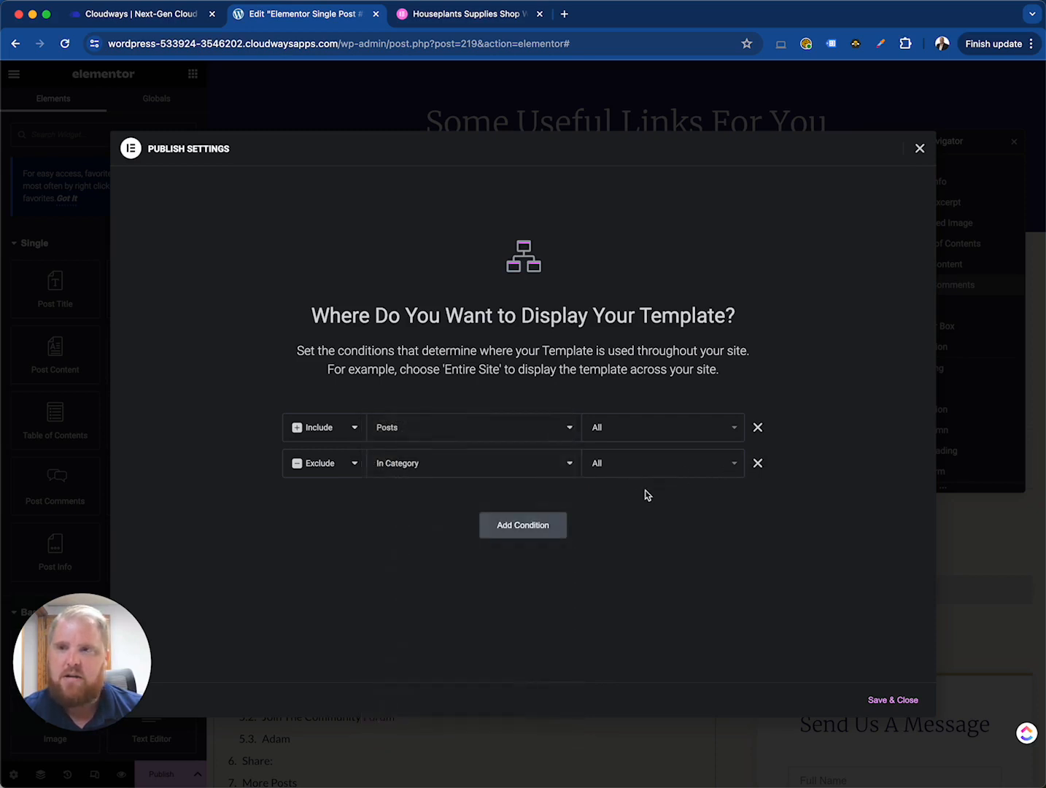
pyautogui.click(758, 464)
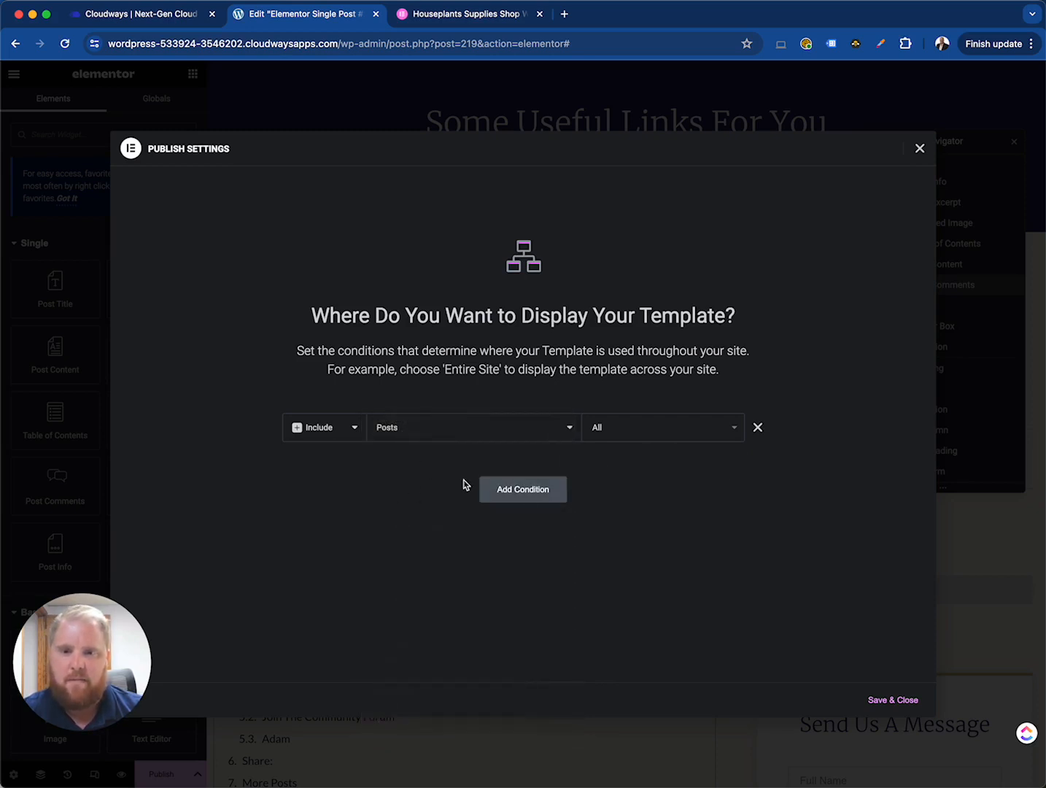
# - Save and close the publish settings, then exit the editor back to the WordPress dashboard
pyautogui.click(893, 701)
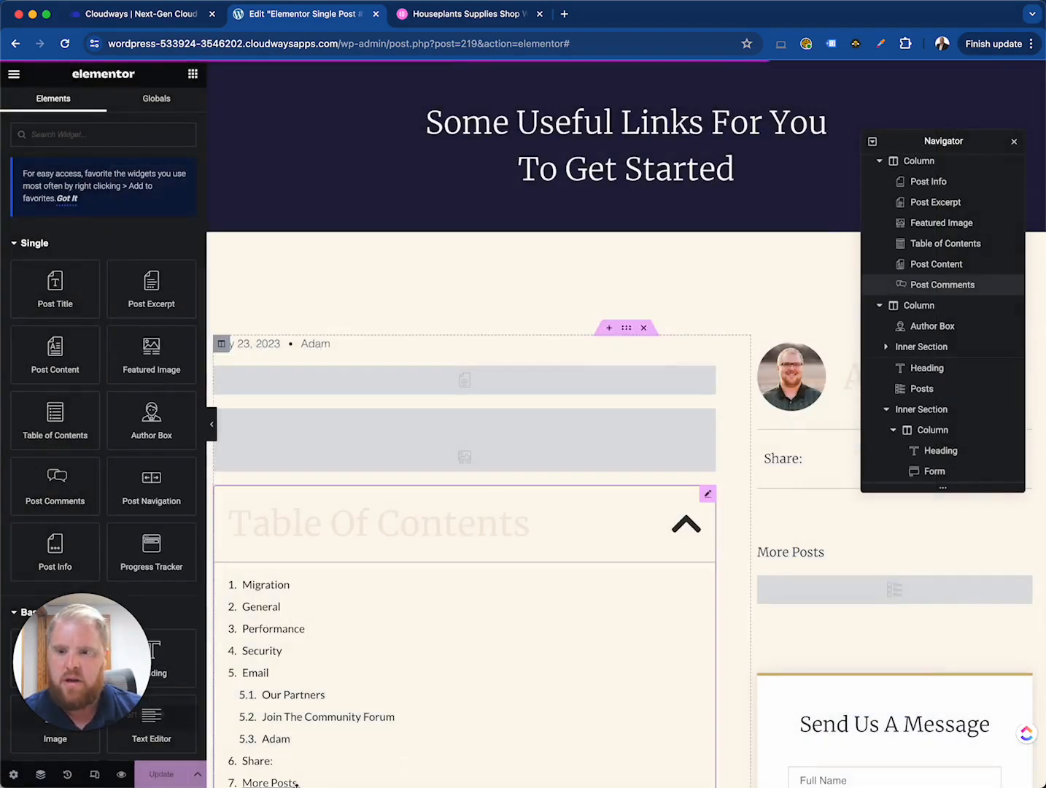
pyautogui.click(14, 74)
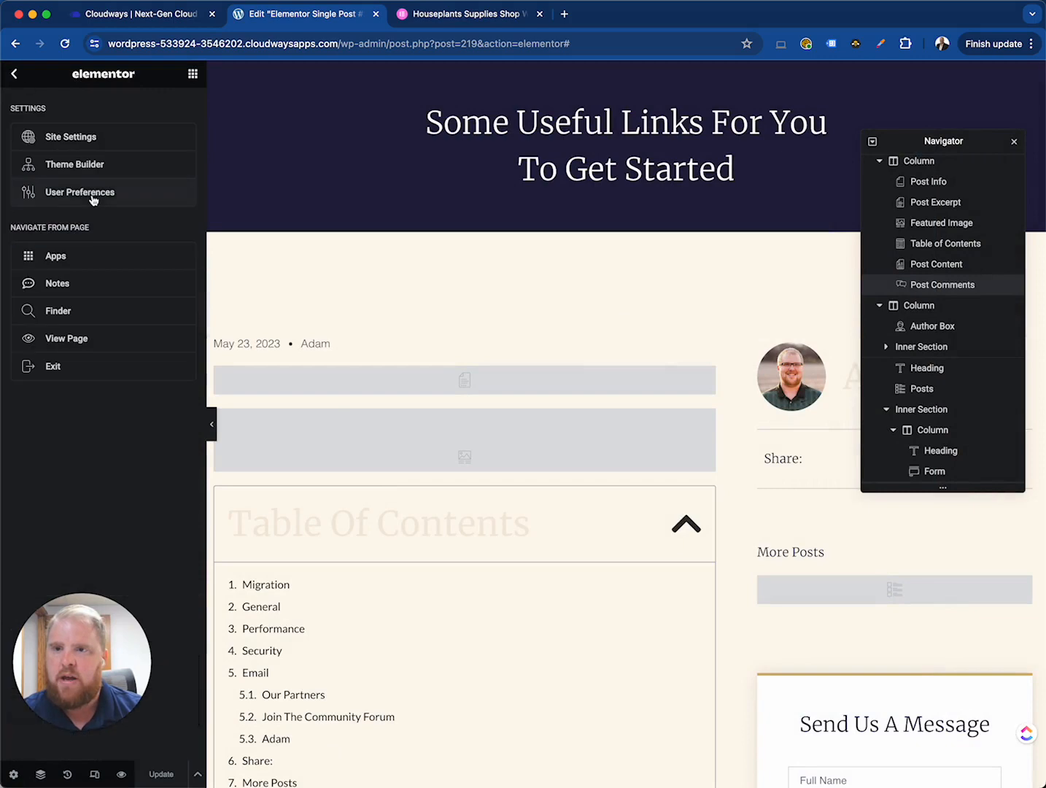
pyautogui.click(98, 364)
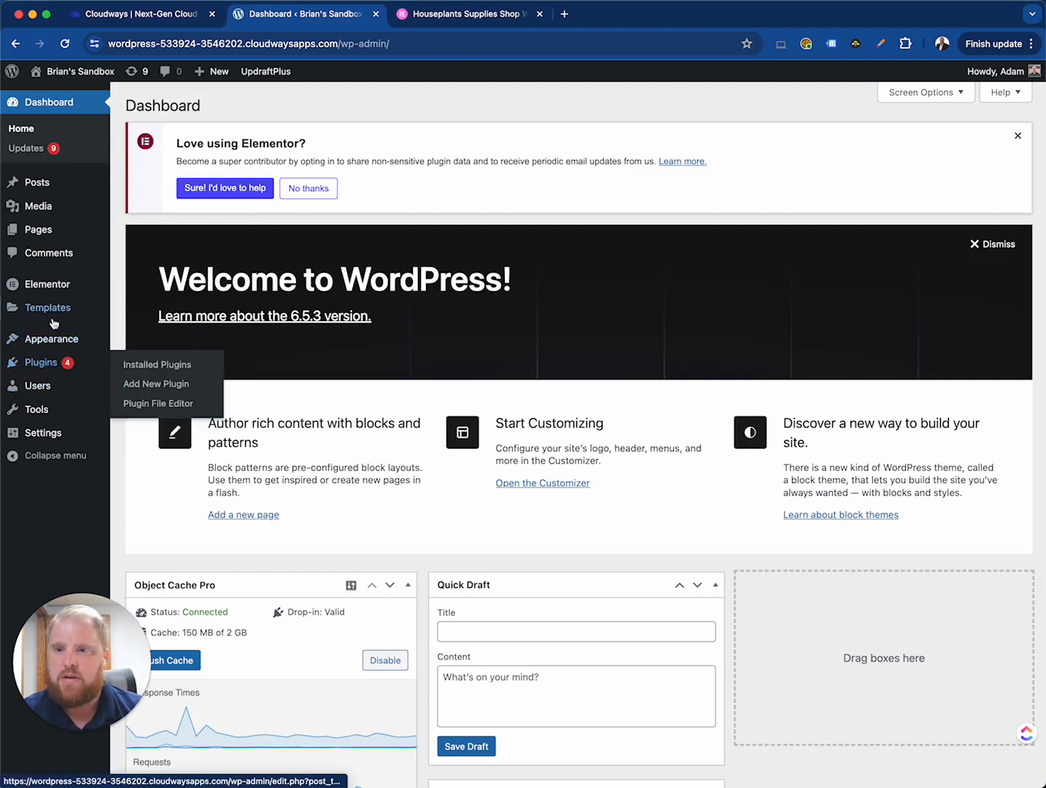
# - Open the Theme Builder to review the site's global parts, then close it
pyautogui.moveTo(65, 308)
pyautogui.click(148, 350)
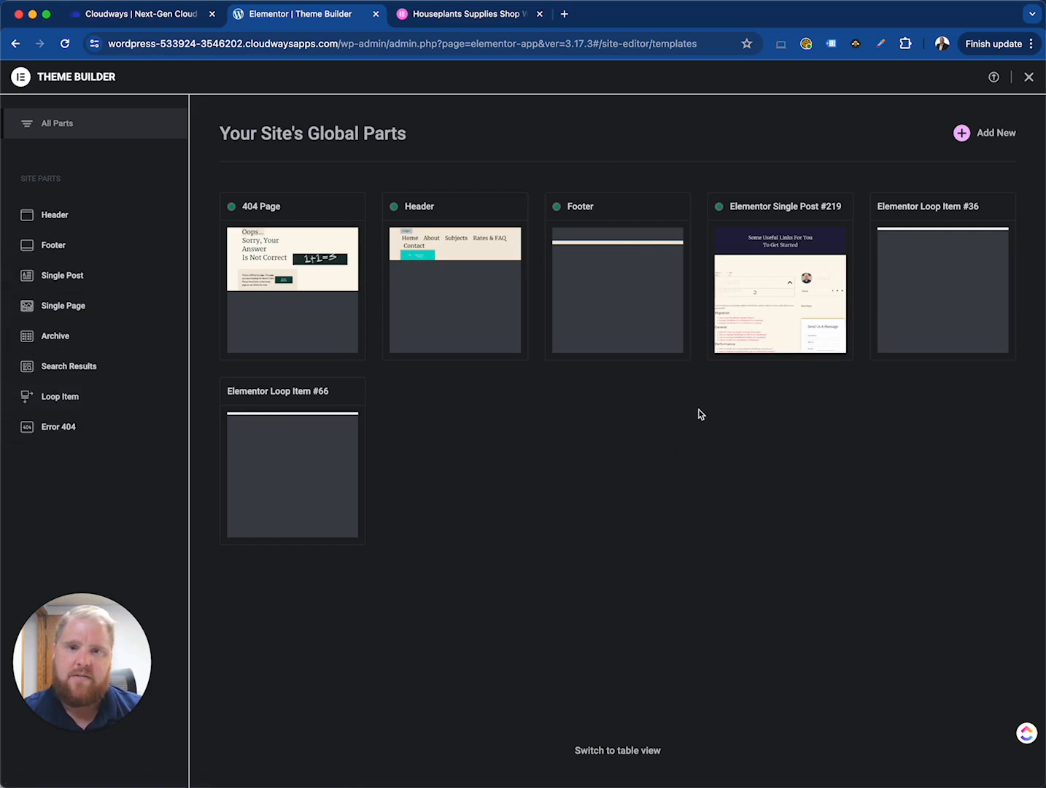
pyautogui.click(1029, 78)
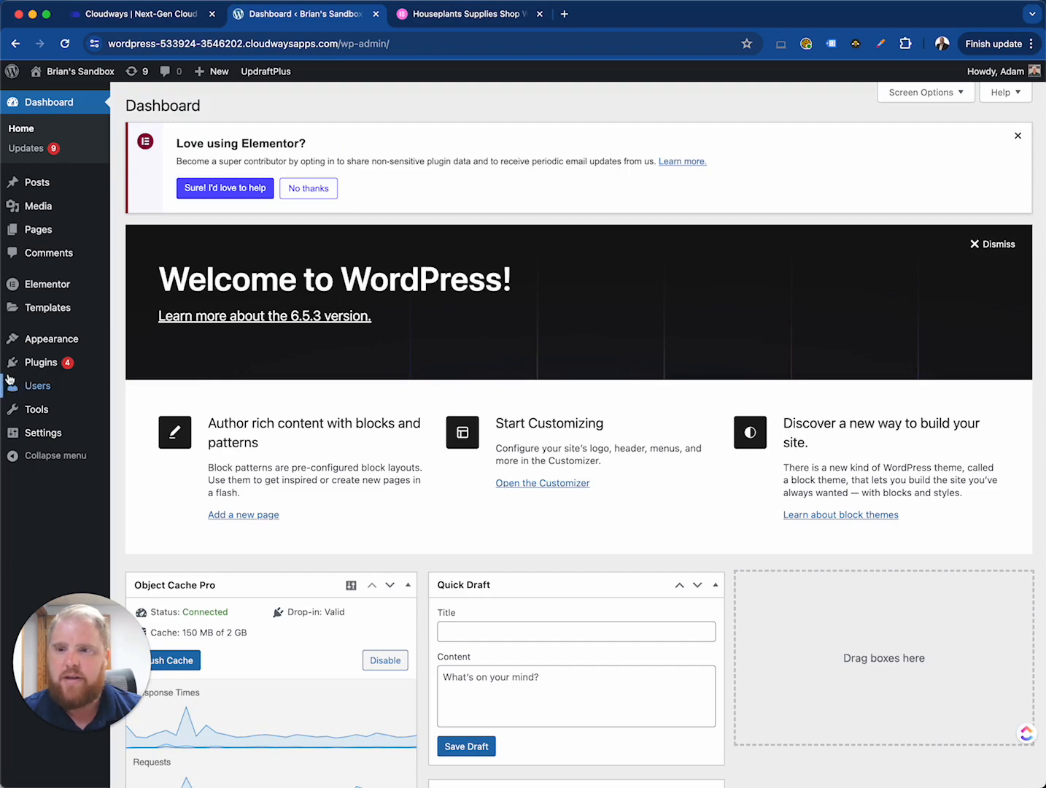
pyautogui.moveTo(48, 365)
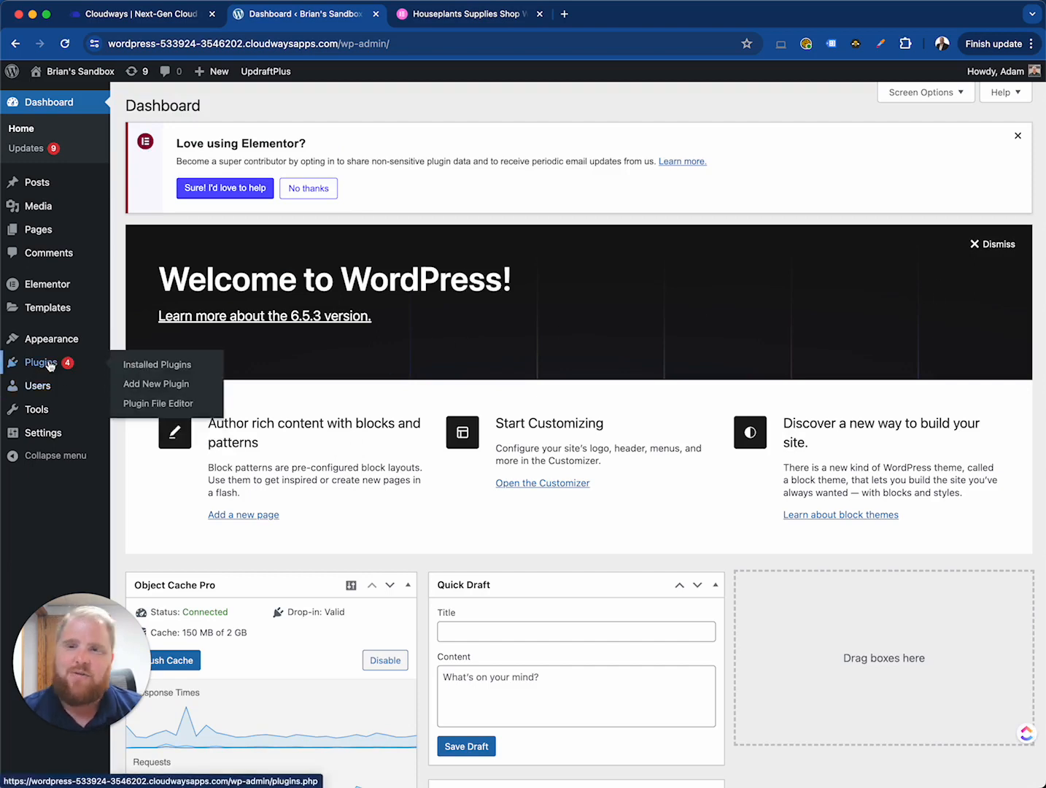
pyautogui.moveTo(56, 418)
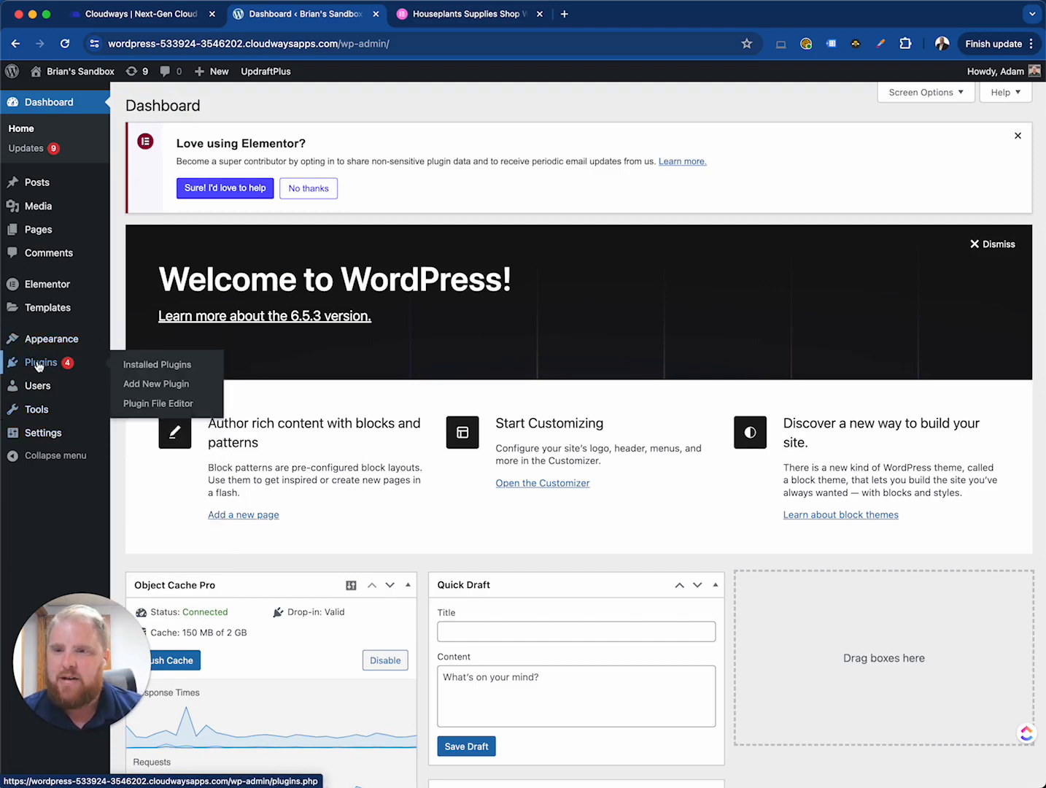
pyautogui.moveTo(61, 340)
pyautogui.moveTo(47, 284)
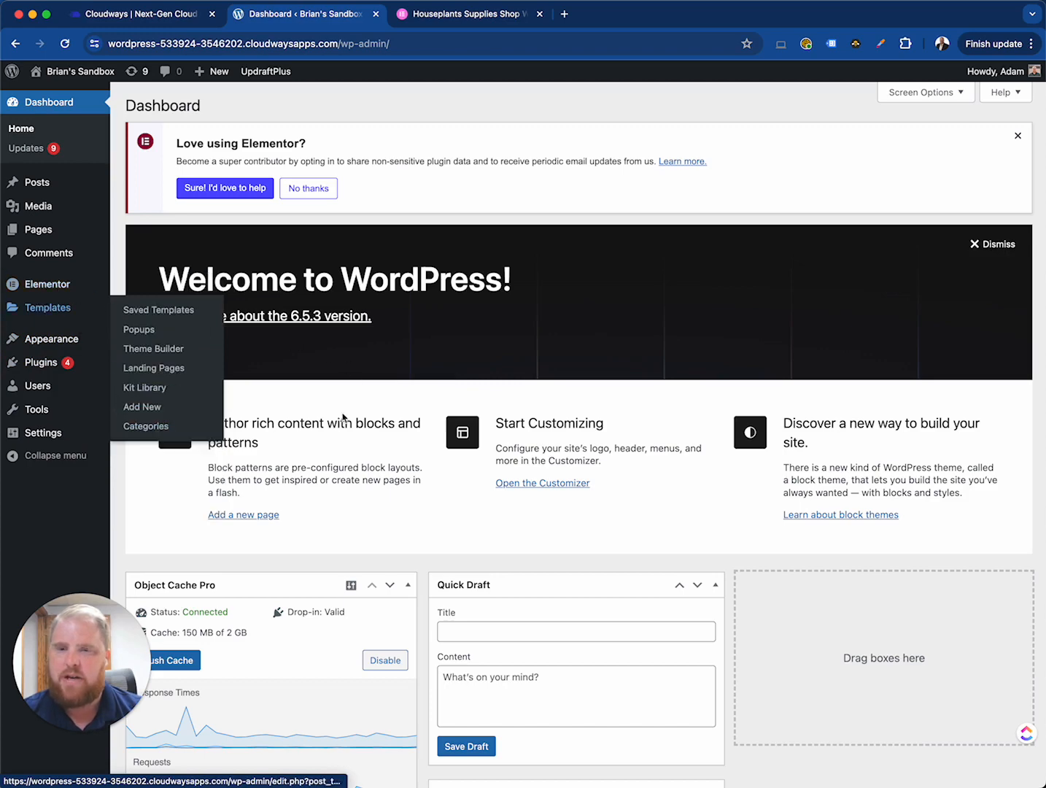
pyautogui.scroll(-10, 388, 468)
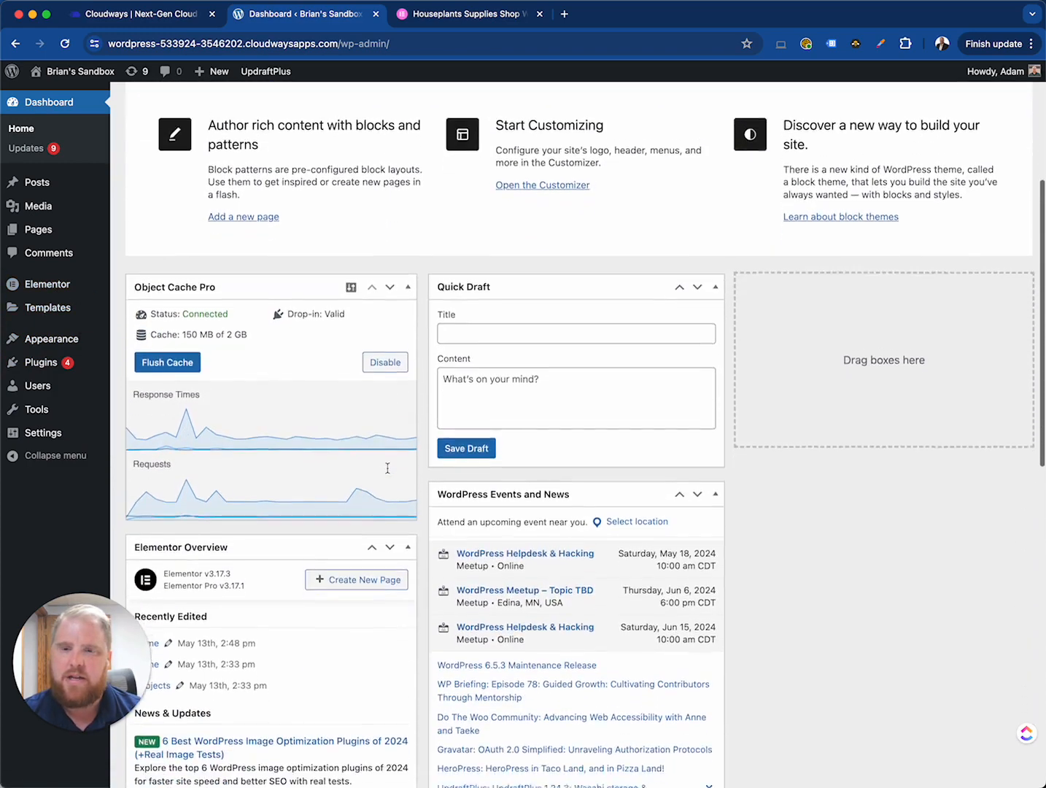
pyautogui.scroll(-7, 388, 473)
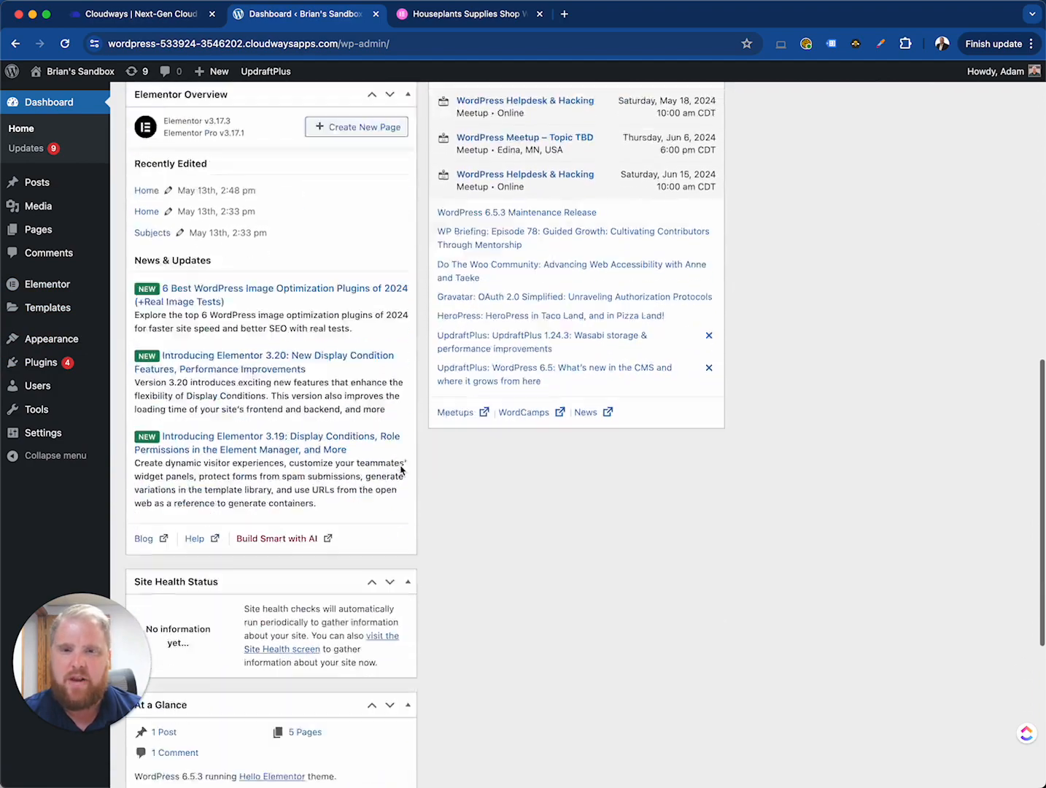
pyautogui.scroll(15, 399, 466)
pyautogui.scroll(-1, 403, 468)
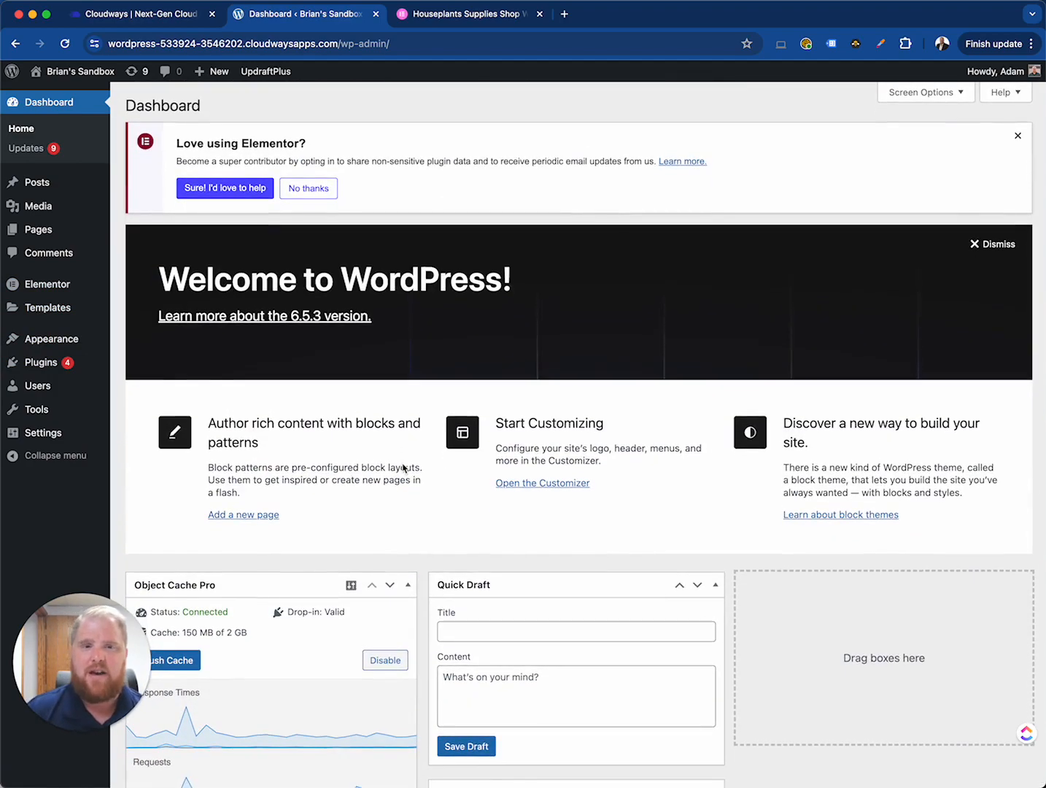